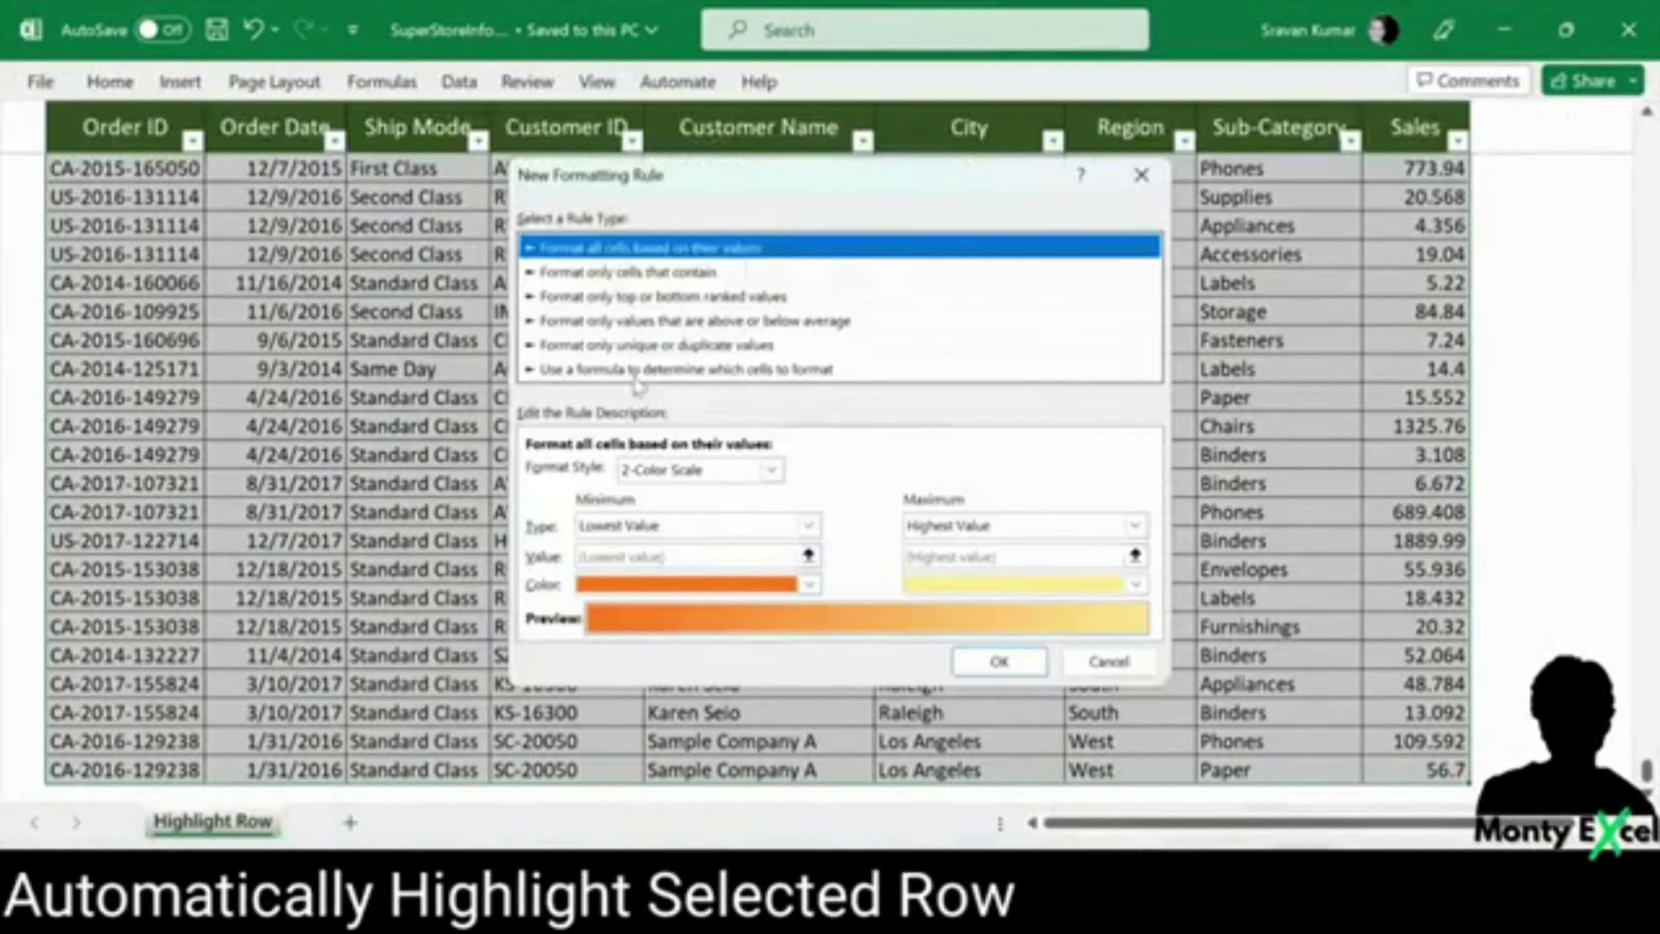
Step: Choose the formula-based rule type for the selected order data and enter the formula =ROW()=CELL("ROW")
left_click(639, 369)
type("=ROW()=CELL(\"ROW\")")
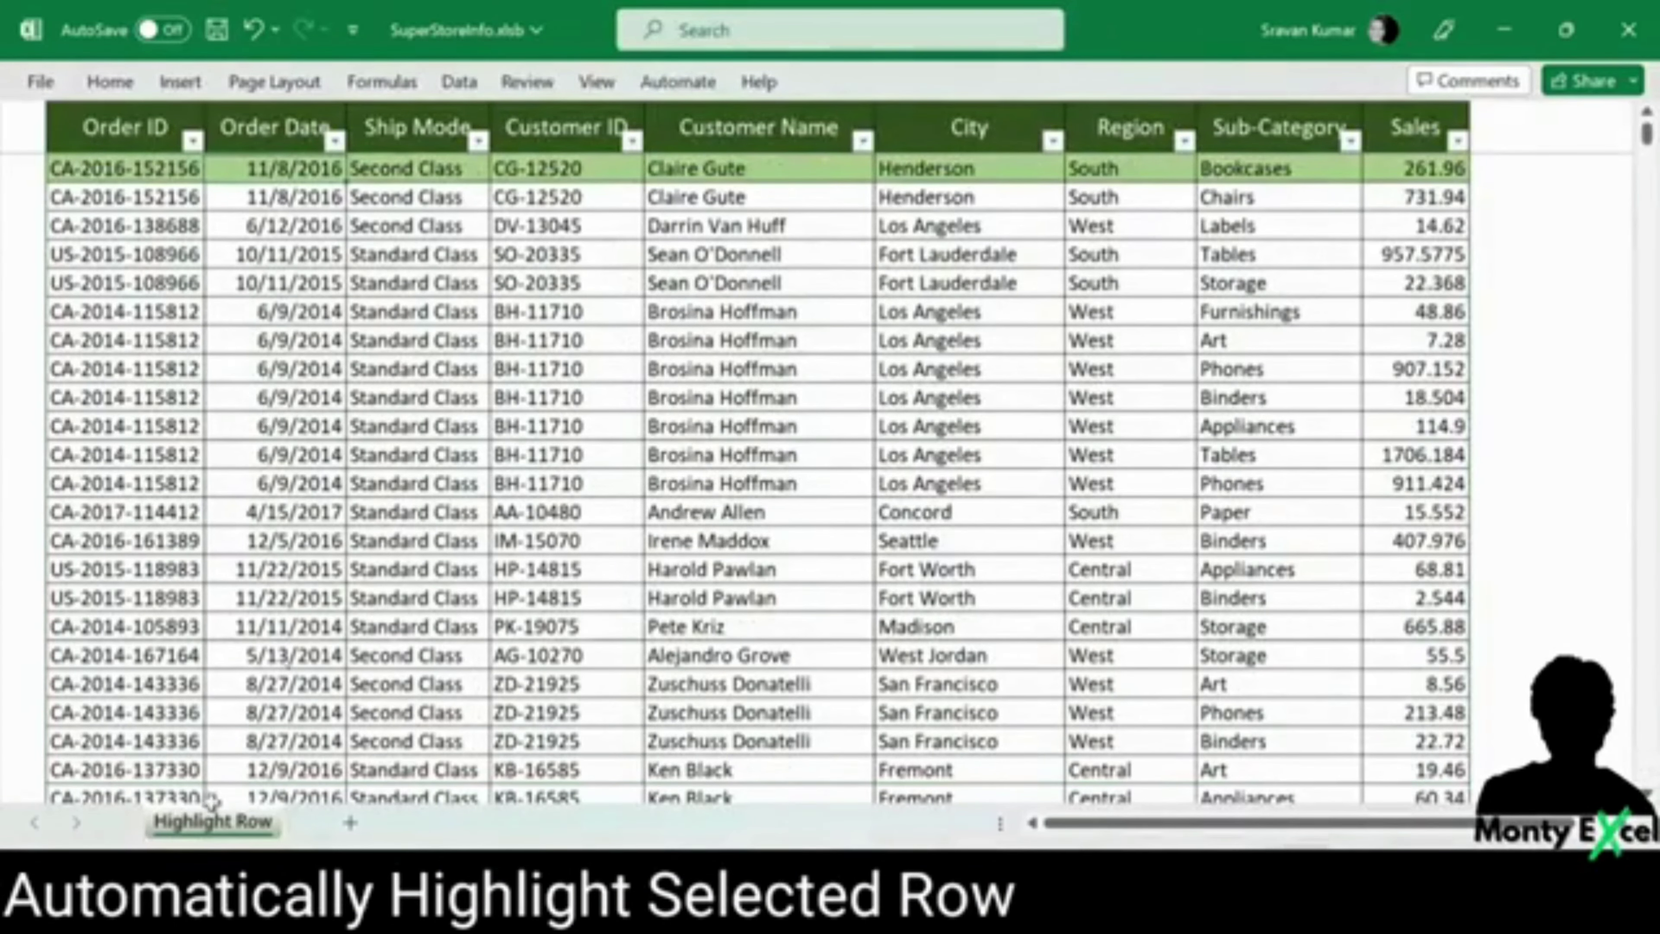
Step: Open the Highlight Row sheet's code and add a Worksheet SelectionChange procedure containing Target.Calculate
right_click(209, 821)
left_click(261, 576)
left_click(575, 238)
left_click(572, 275)
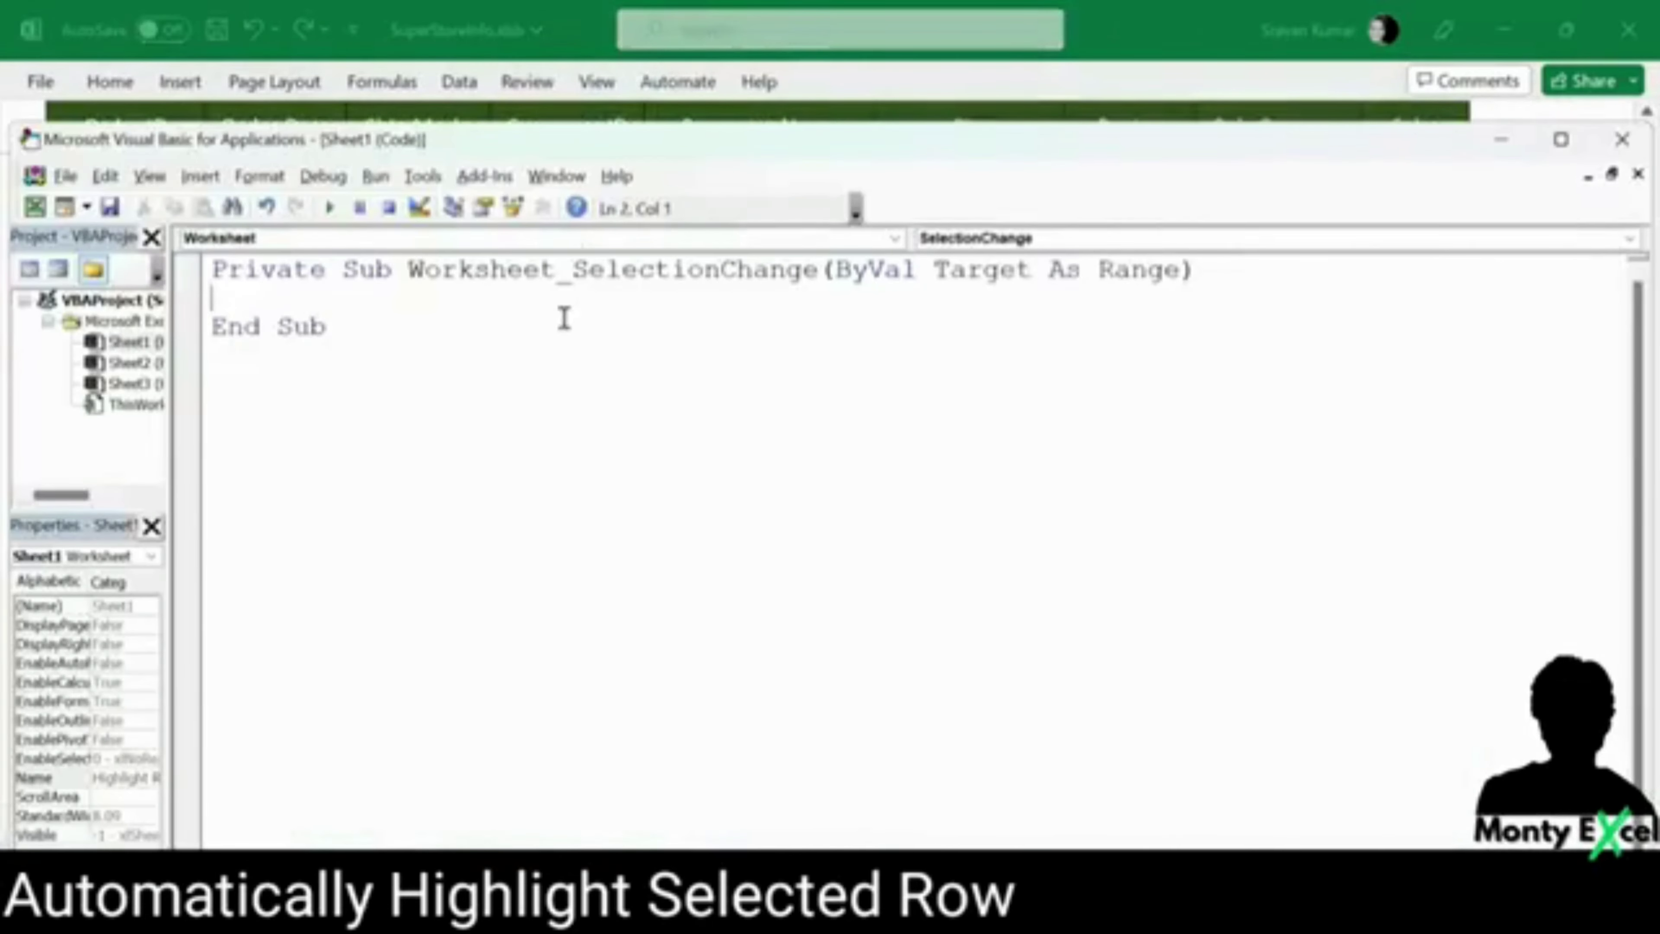
type("Target.Calculate")
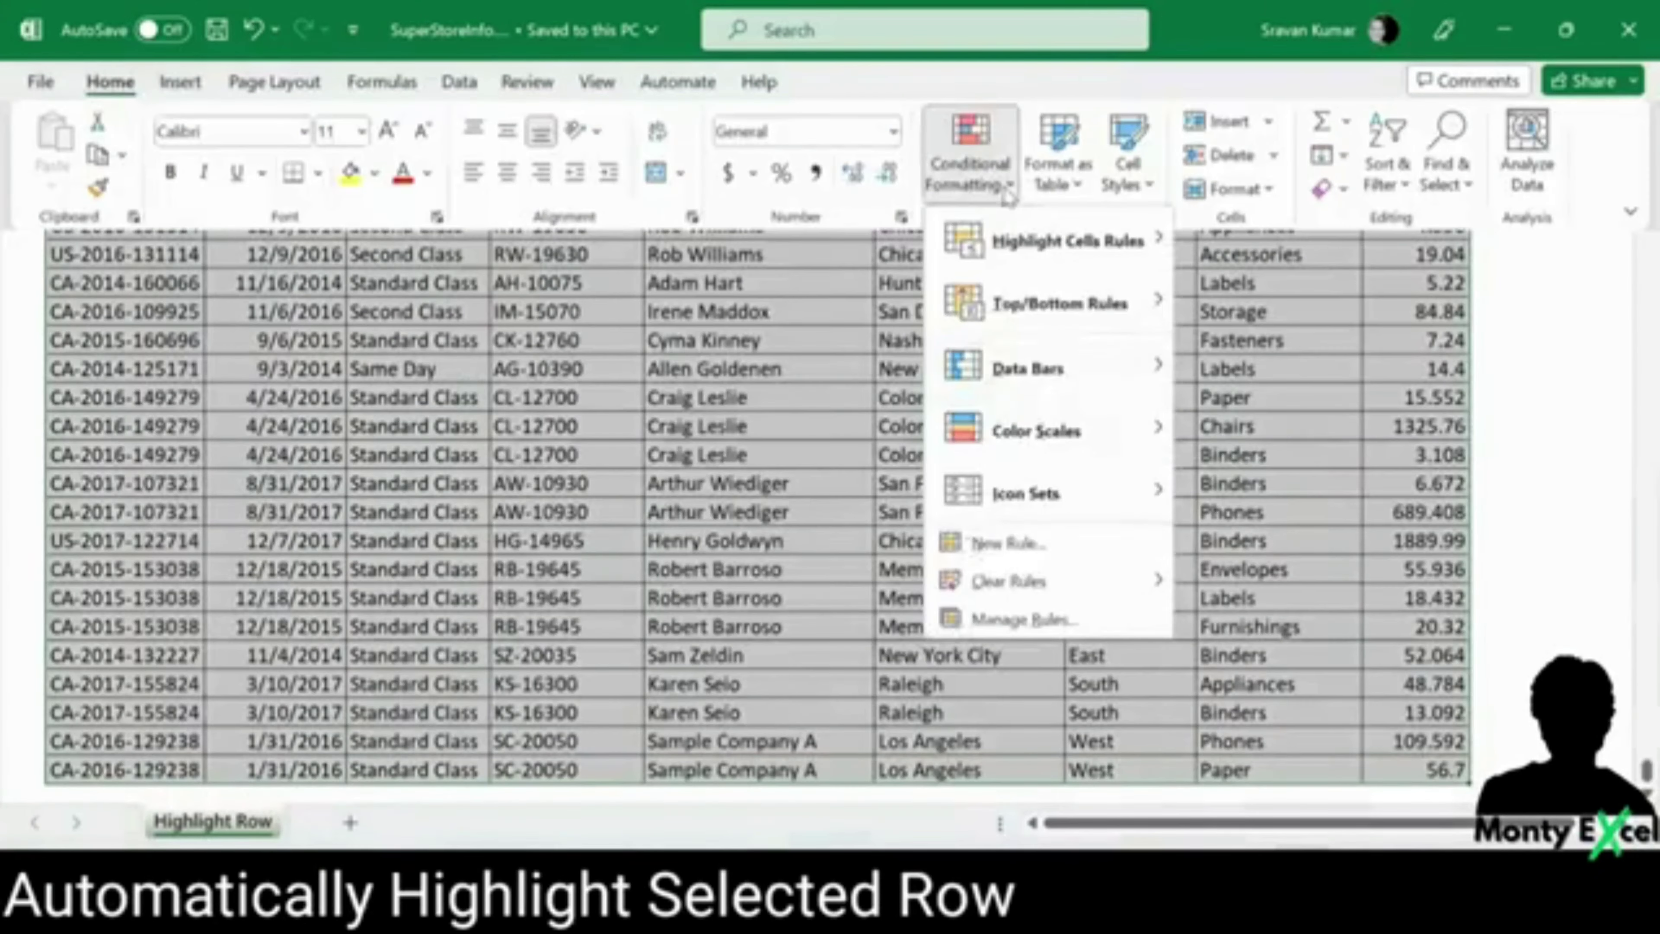
Step: Create a conditional formatting rule based on the formula =ROW()=CELL("ROW") and open its format settings
left_click(1008, 541)
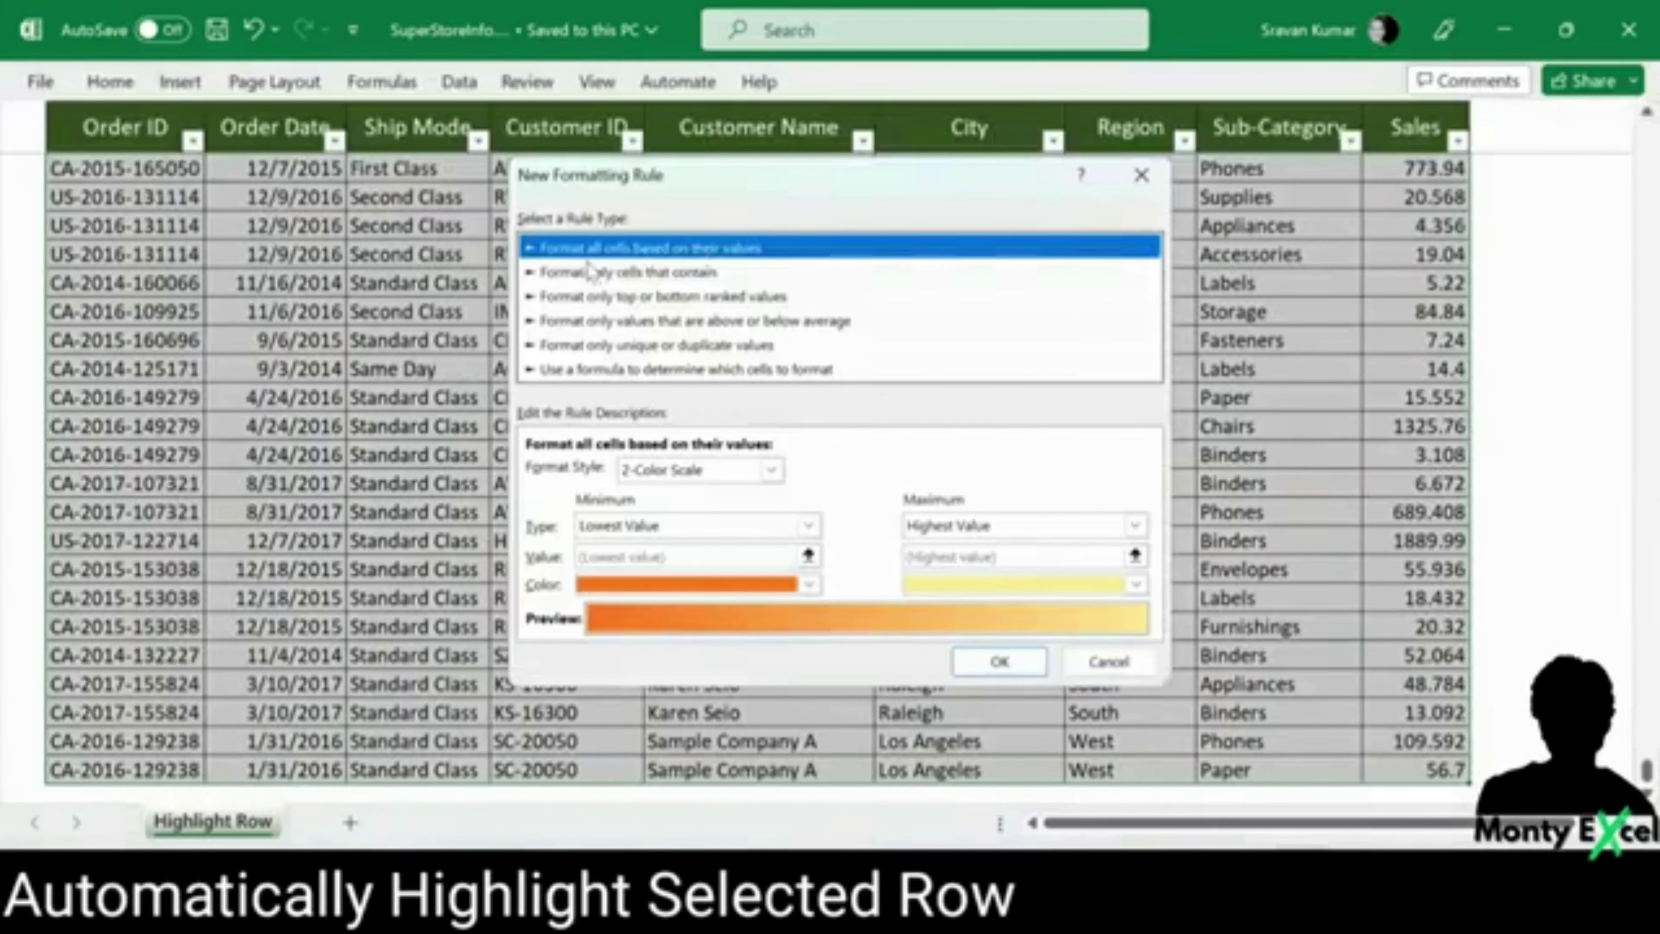
left_click(637, 370)
left_click(653, 470)
type("=ROW()=CELL(\"row\")")
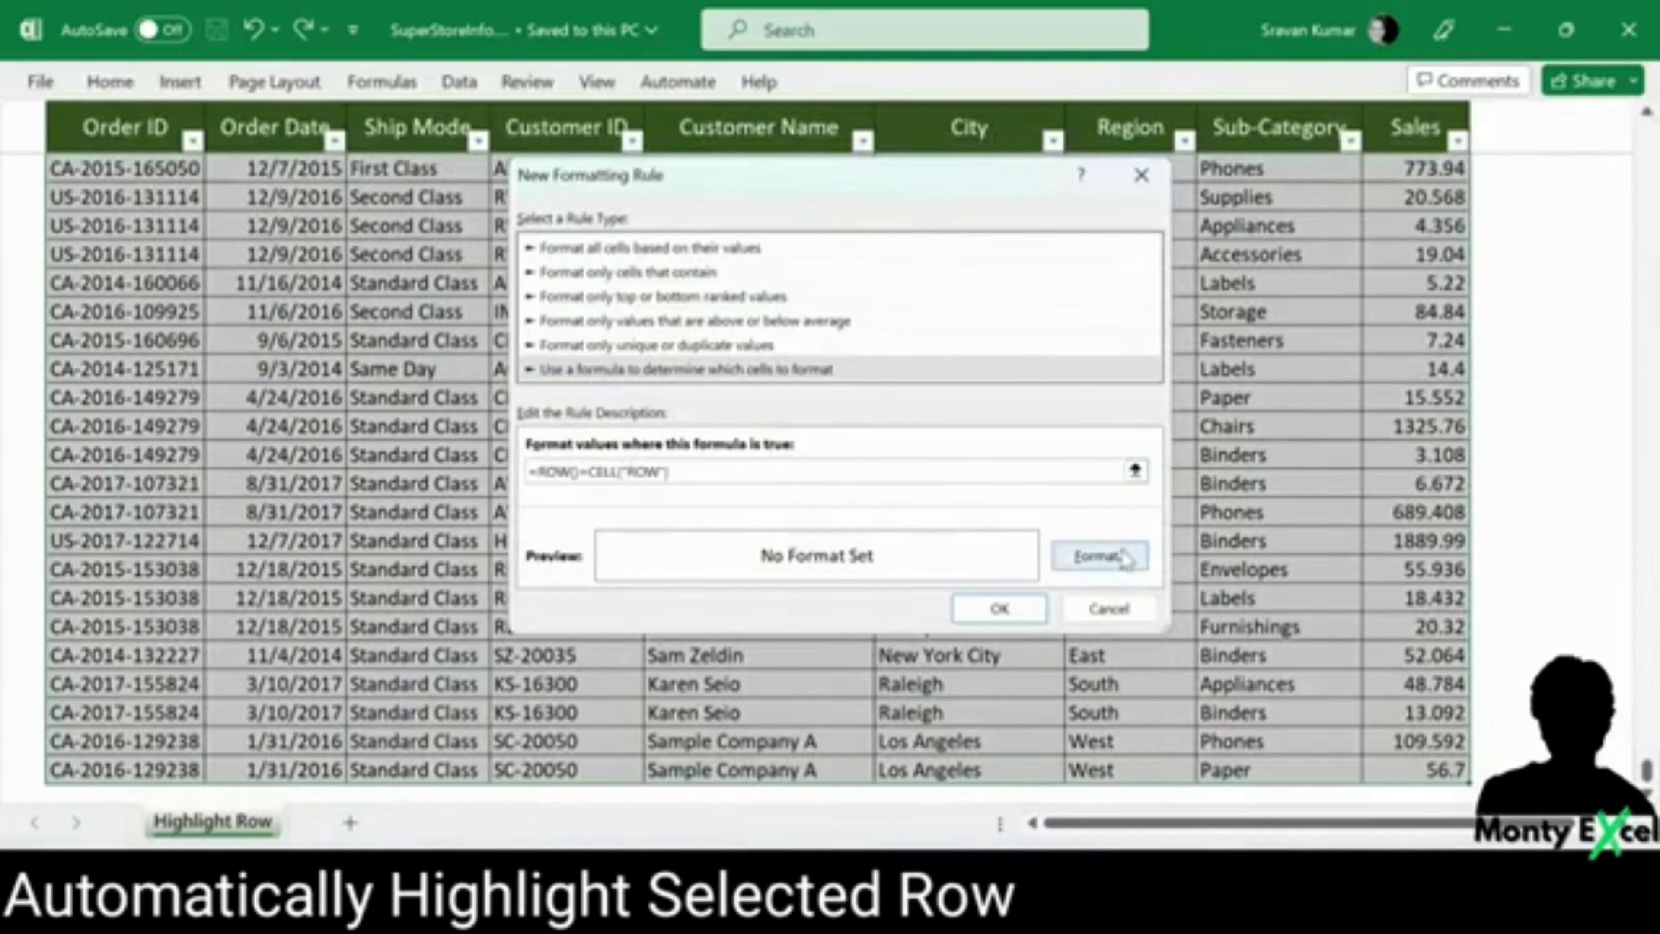
left_click(1100, 556)
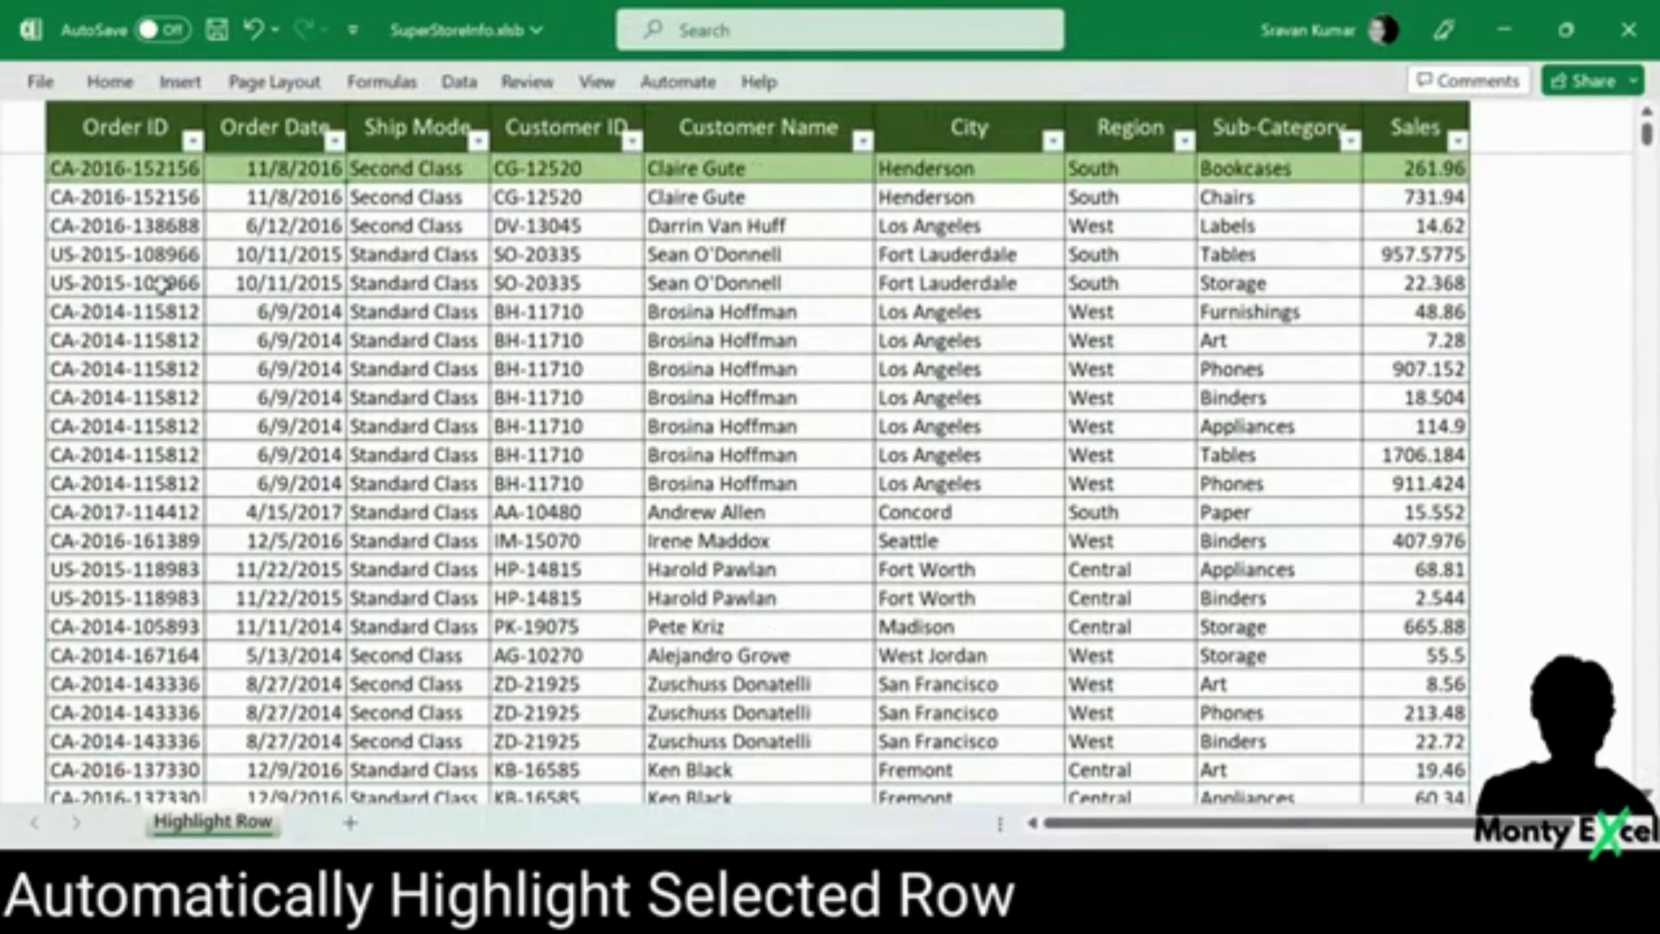
Step: Add Target.Calculate to a Worksheet SelectionChange event procedure in the Highlight Row sheet's code
right_click(212, 825)
left_click(261, 582)
left_click(589, 238)
left_click(566, 278)
type("TARGET.CAL")
key("Tab")
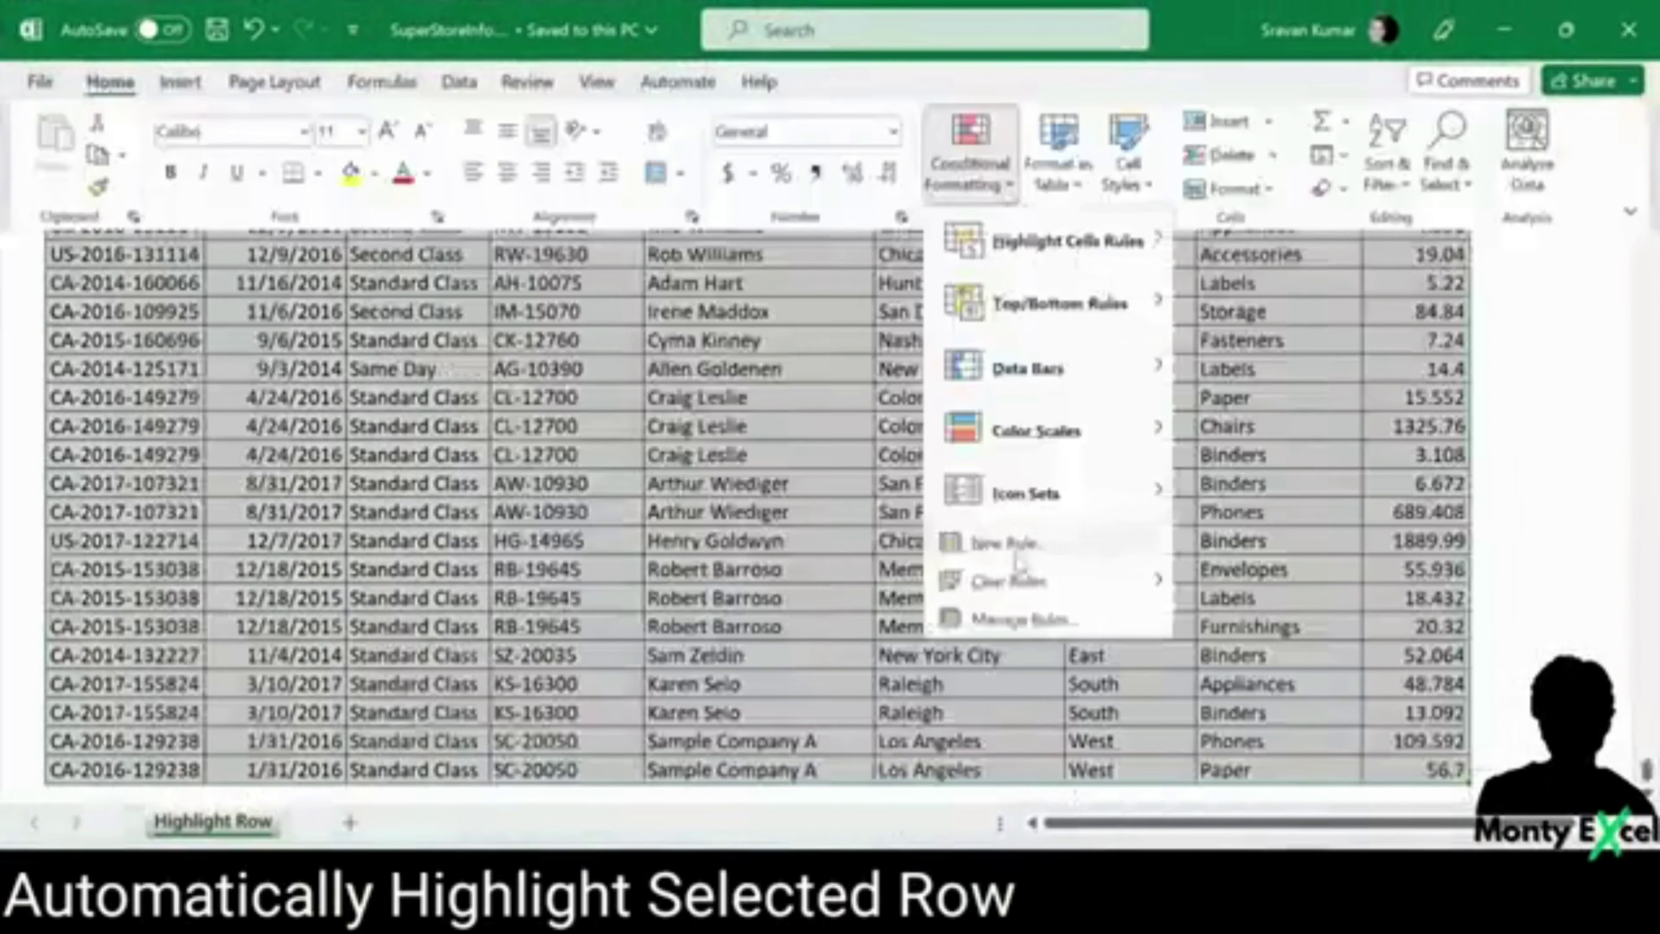
Step: Add a new formula-based formatting rule using =ROW()=CELL("ROW") to the selected data and open its formatting options
left_click(980, 538)
left_click(637, 374)
left_click(614, 471)
type("=ROW()=CELL(\"ROW\")")
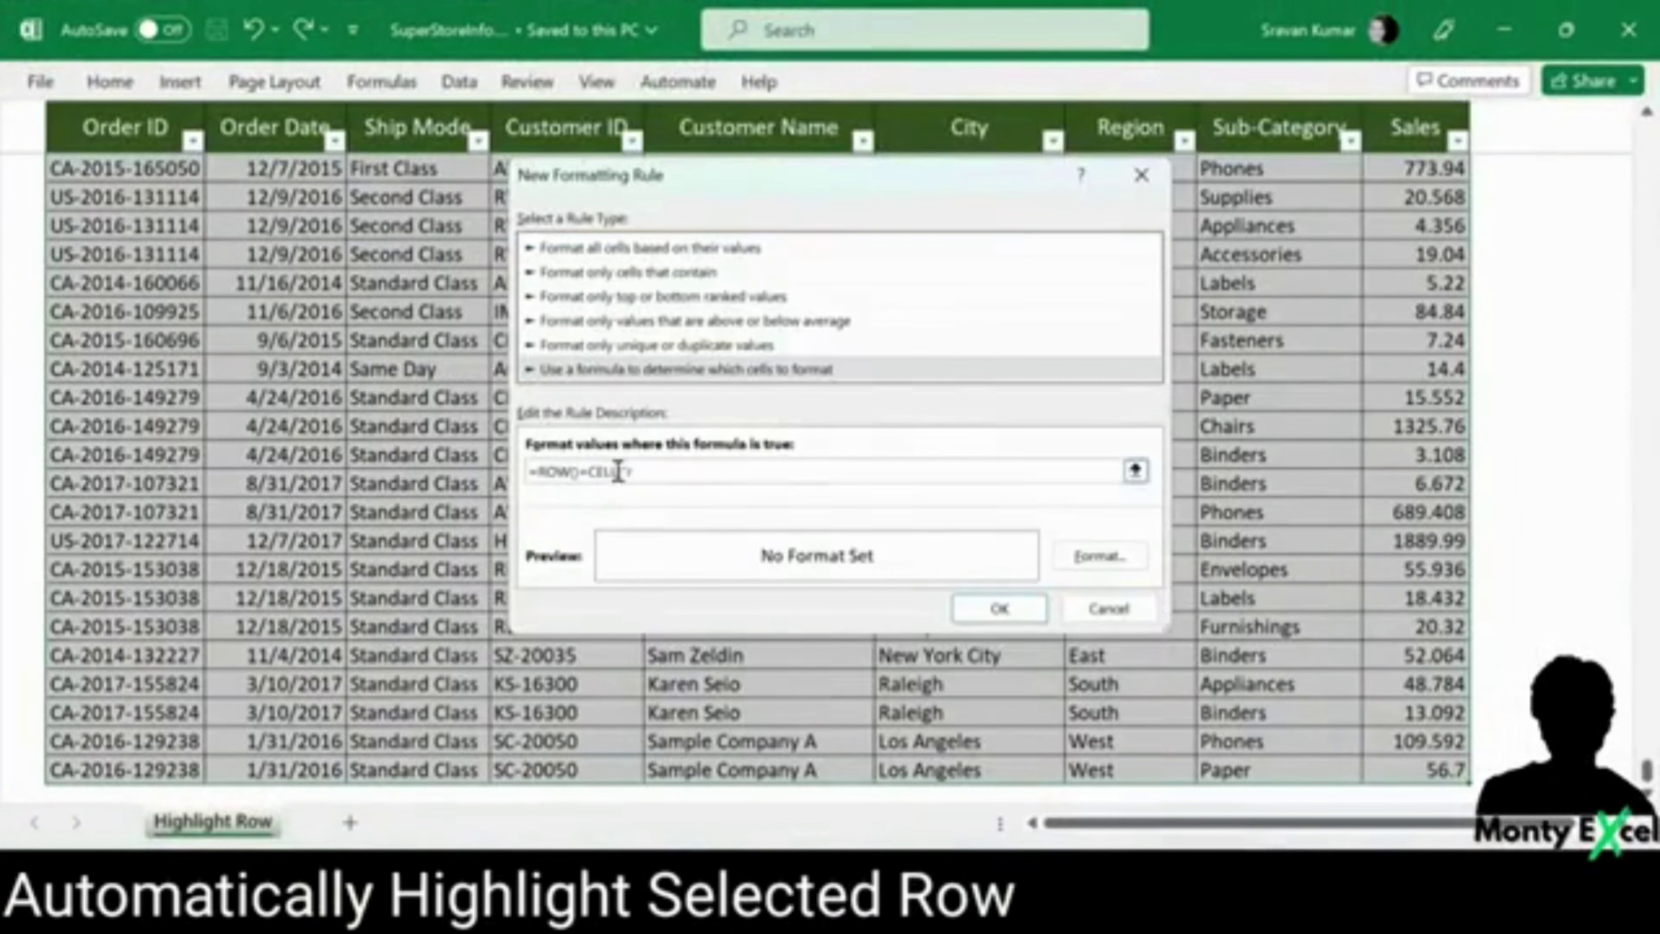
left_click(1101, 556)
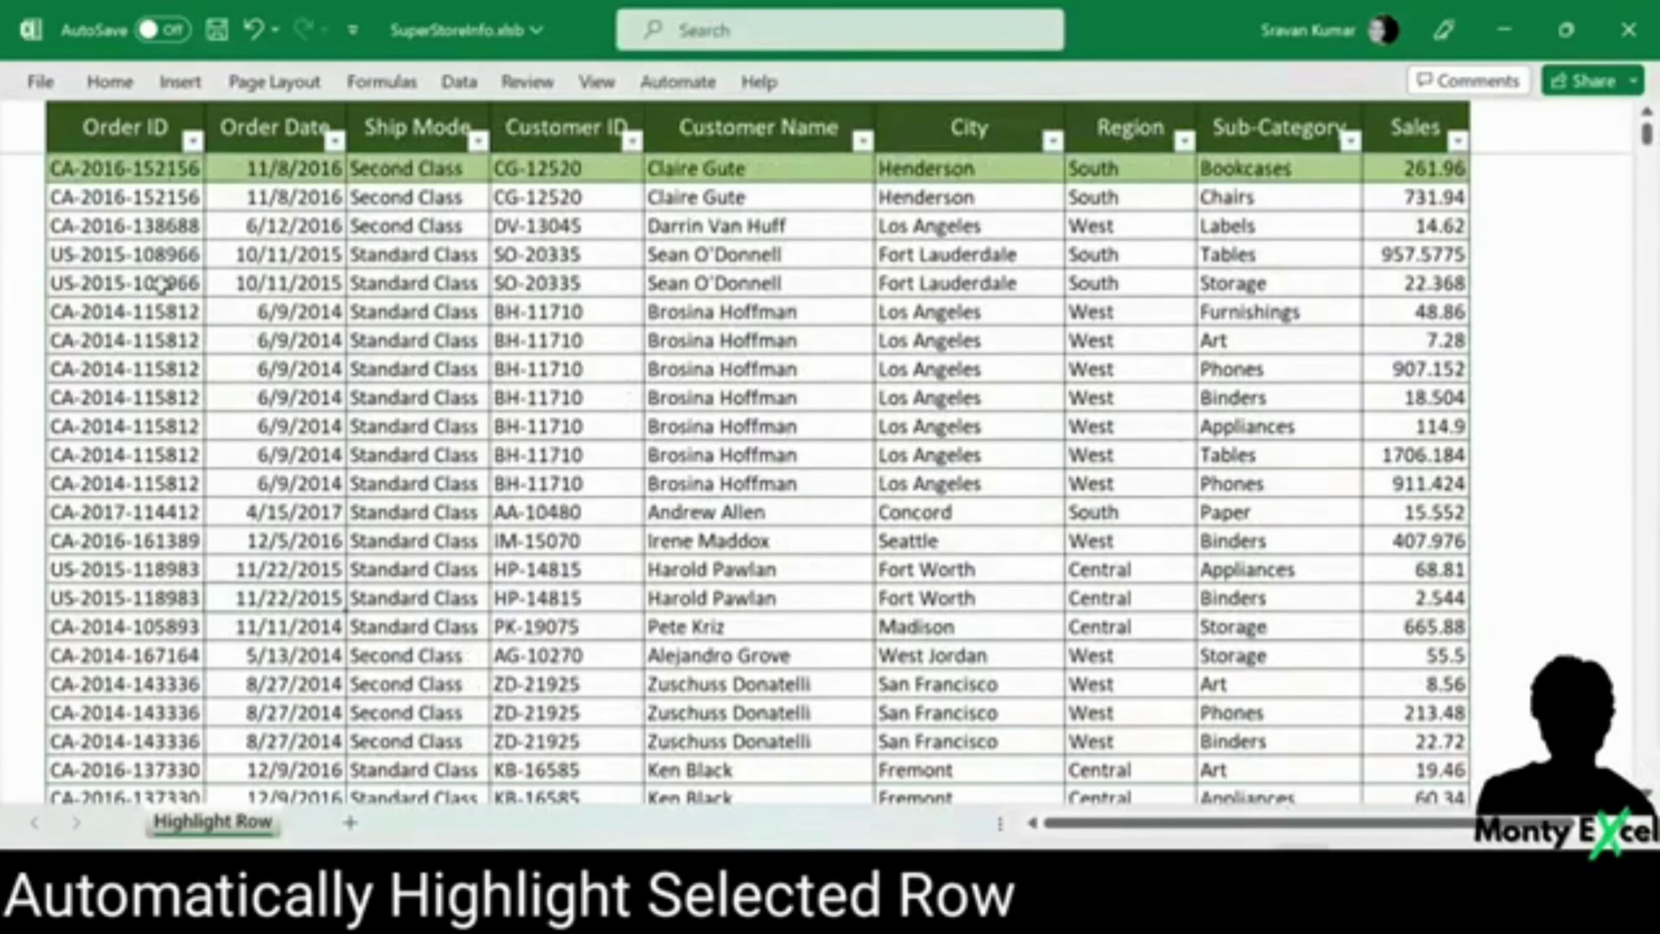
Step: Create the Worksheet SelectionChange procedure in the Highlight Row sheet's code module with the line Target.Calculate
right_click(213, 822)
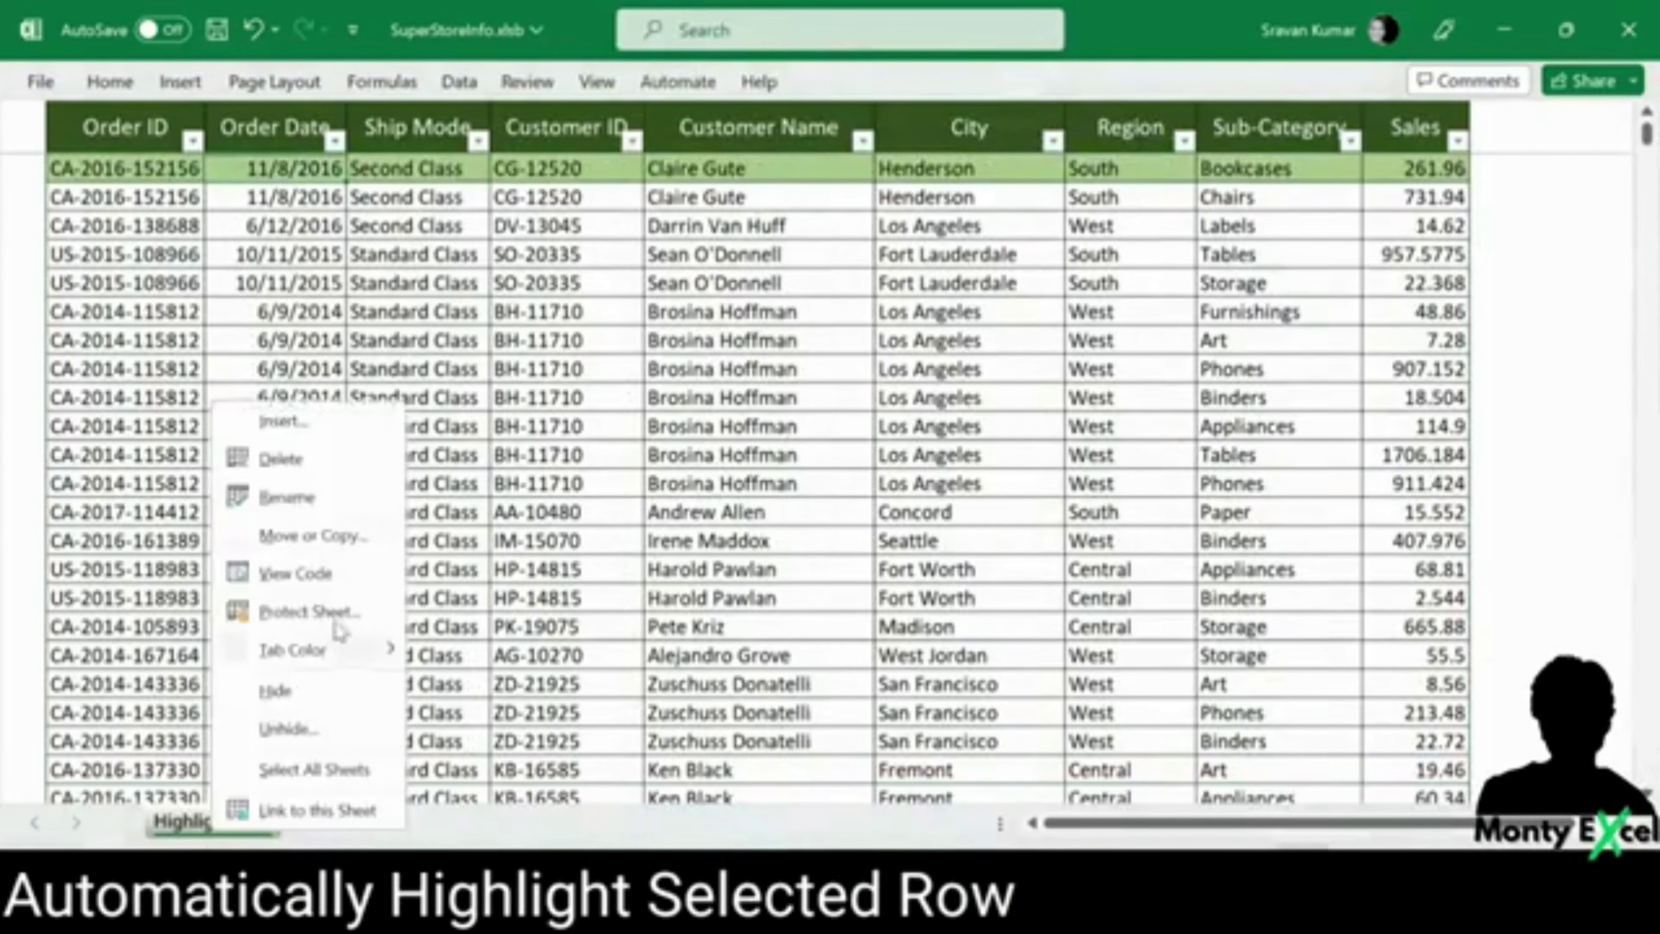
left_click(294, 573)
left_click(575, 238)
left_click(575, 268)
type("TARGET.Calculate")
Step: Move the cell selection up and down the order rows to check how the active row is shown
key("Down")
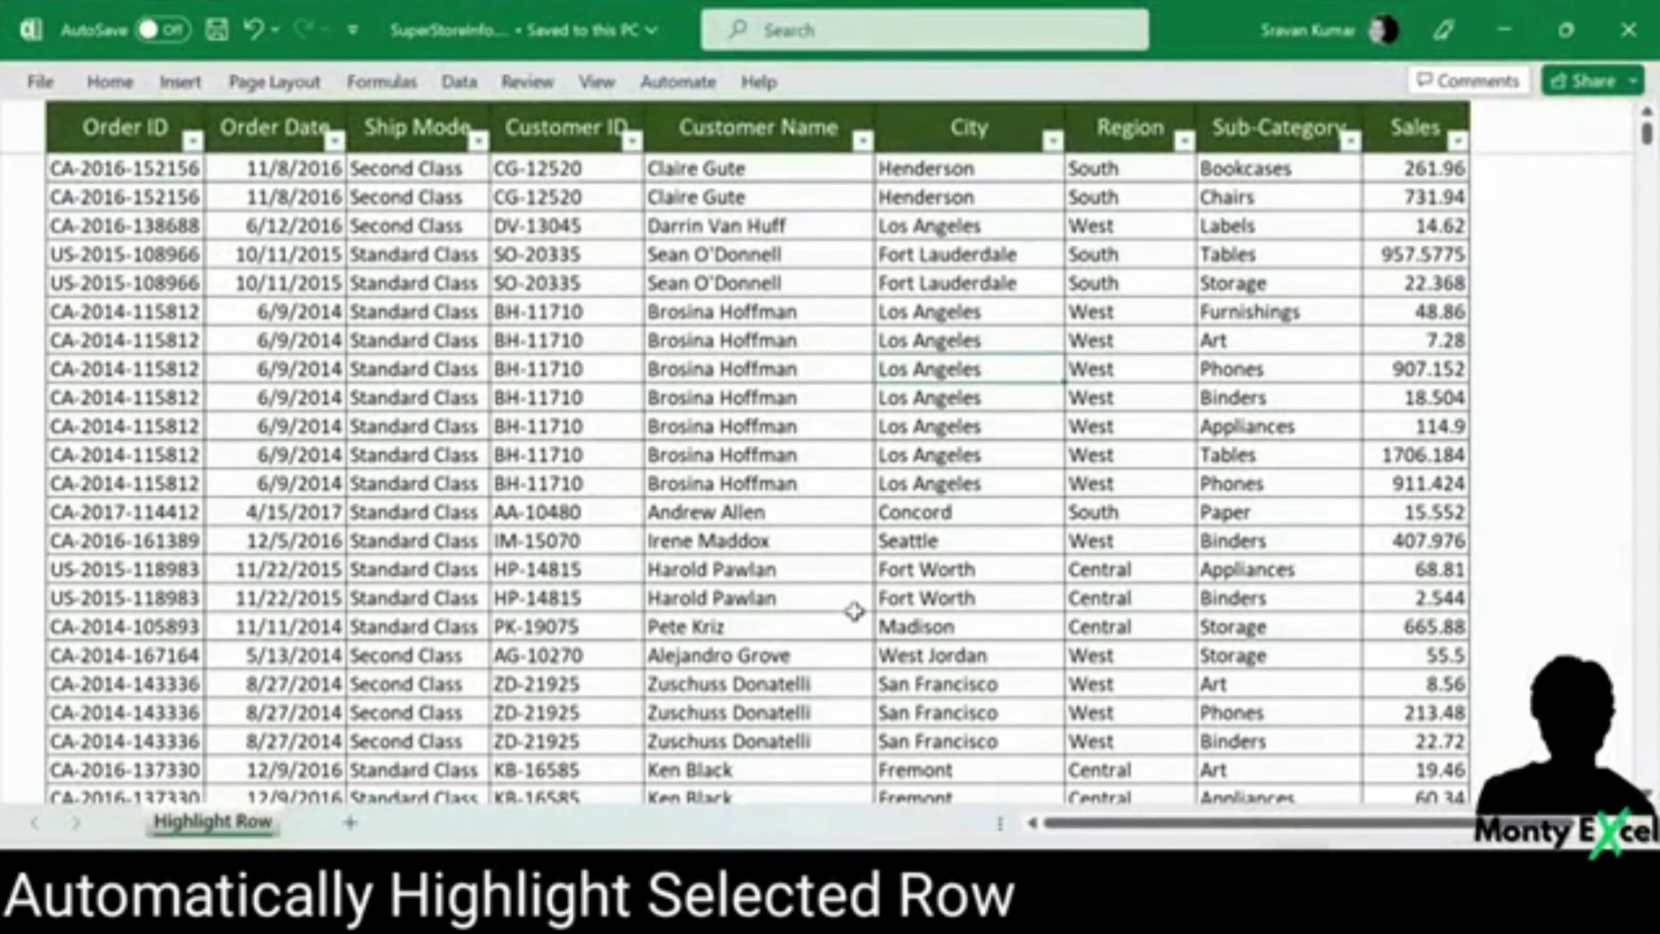
key("Up")
key("Up")
key("Up")
Step: Select the order data from the first Order ID and create a =ROW()=CELL("ROW") formatting rule with a light green fill
left_click(124, 168)
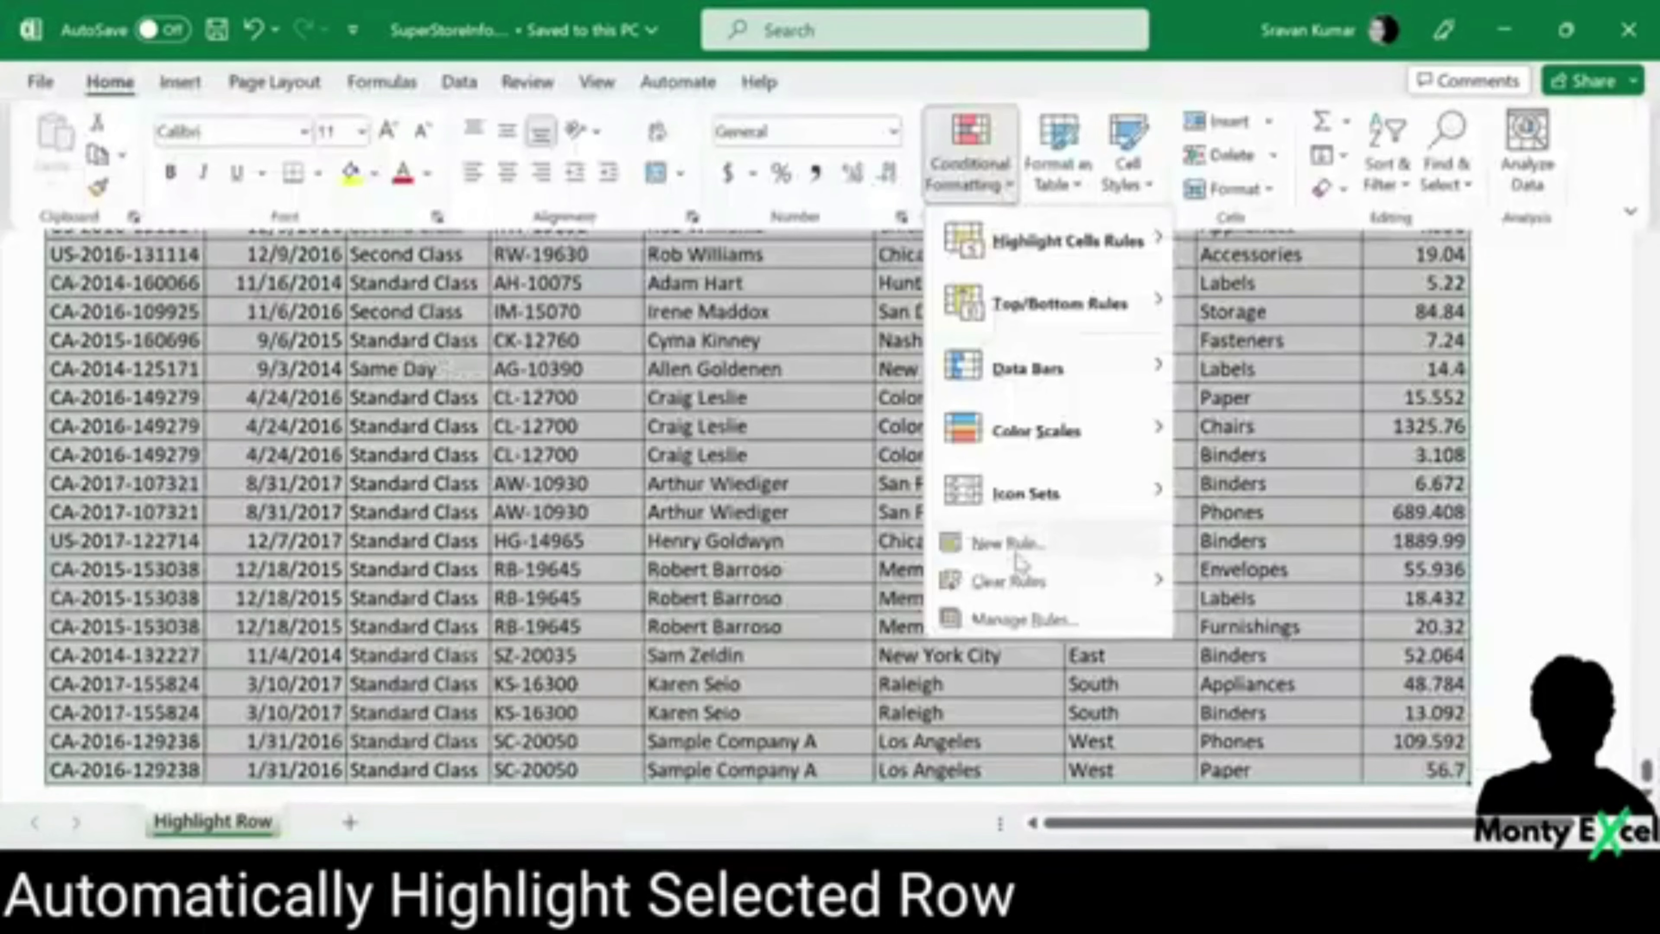
left_click(1001, 545)
left_click(637, 370)
left_click(614, 471)
type("=ROW()=CELL(\"ROW\")")
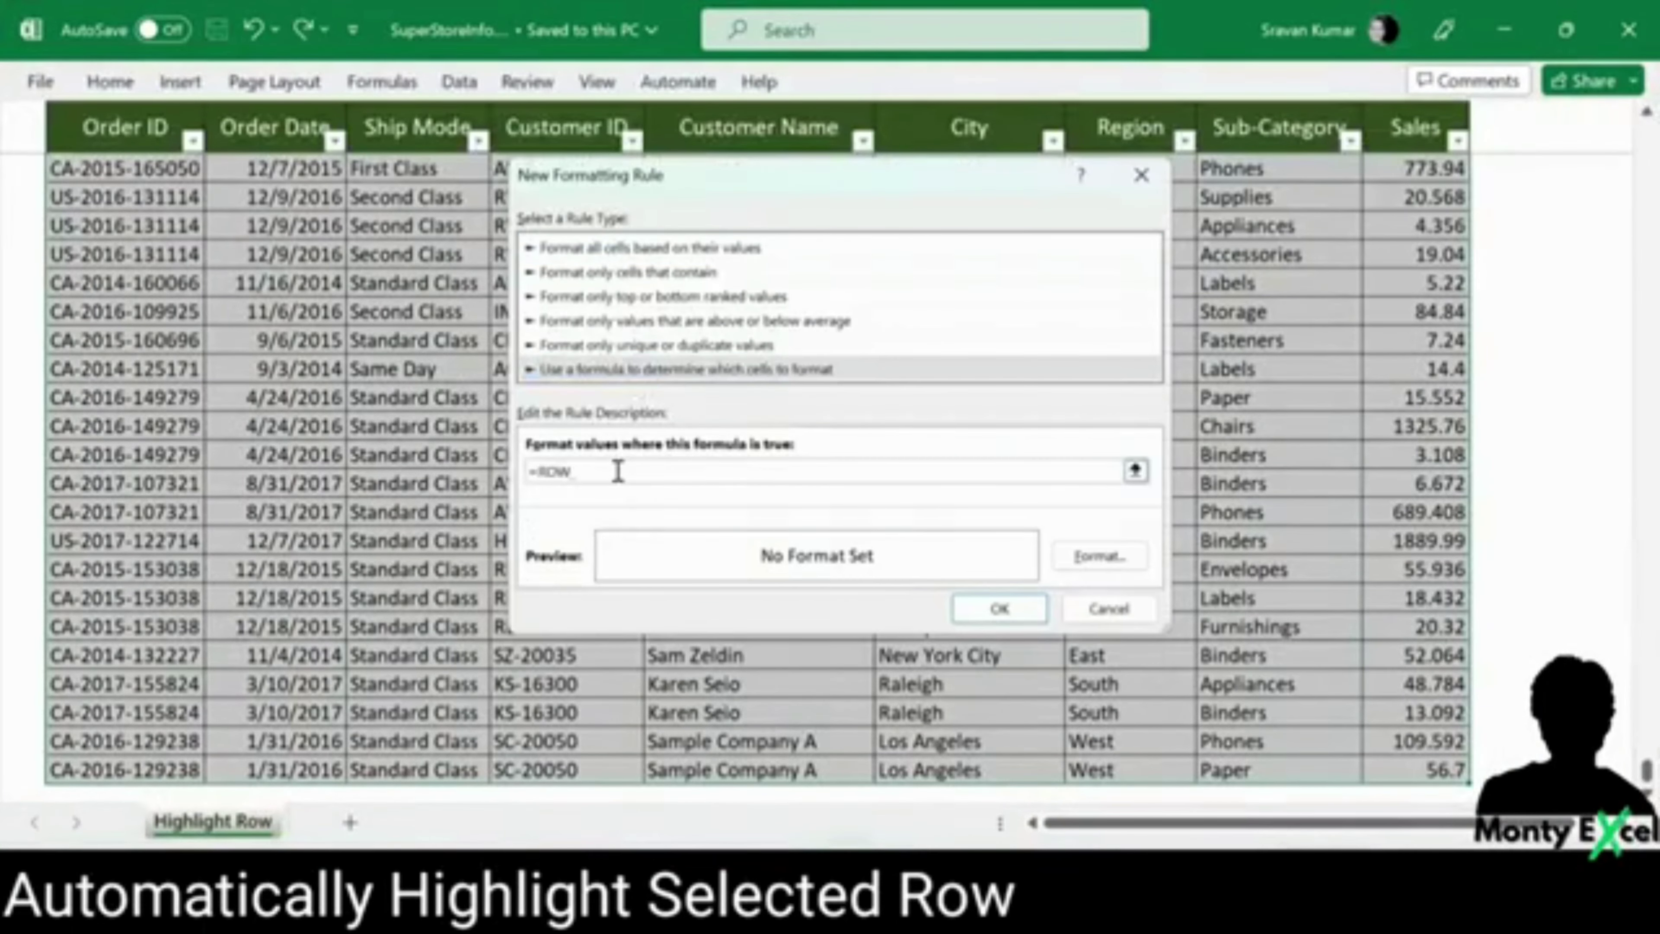
left_click(1100, 556)
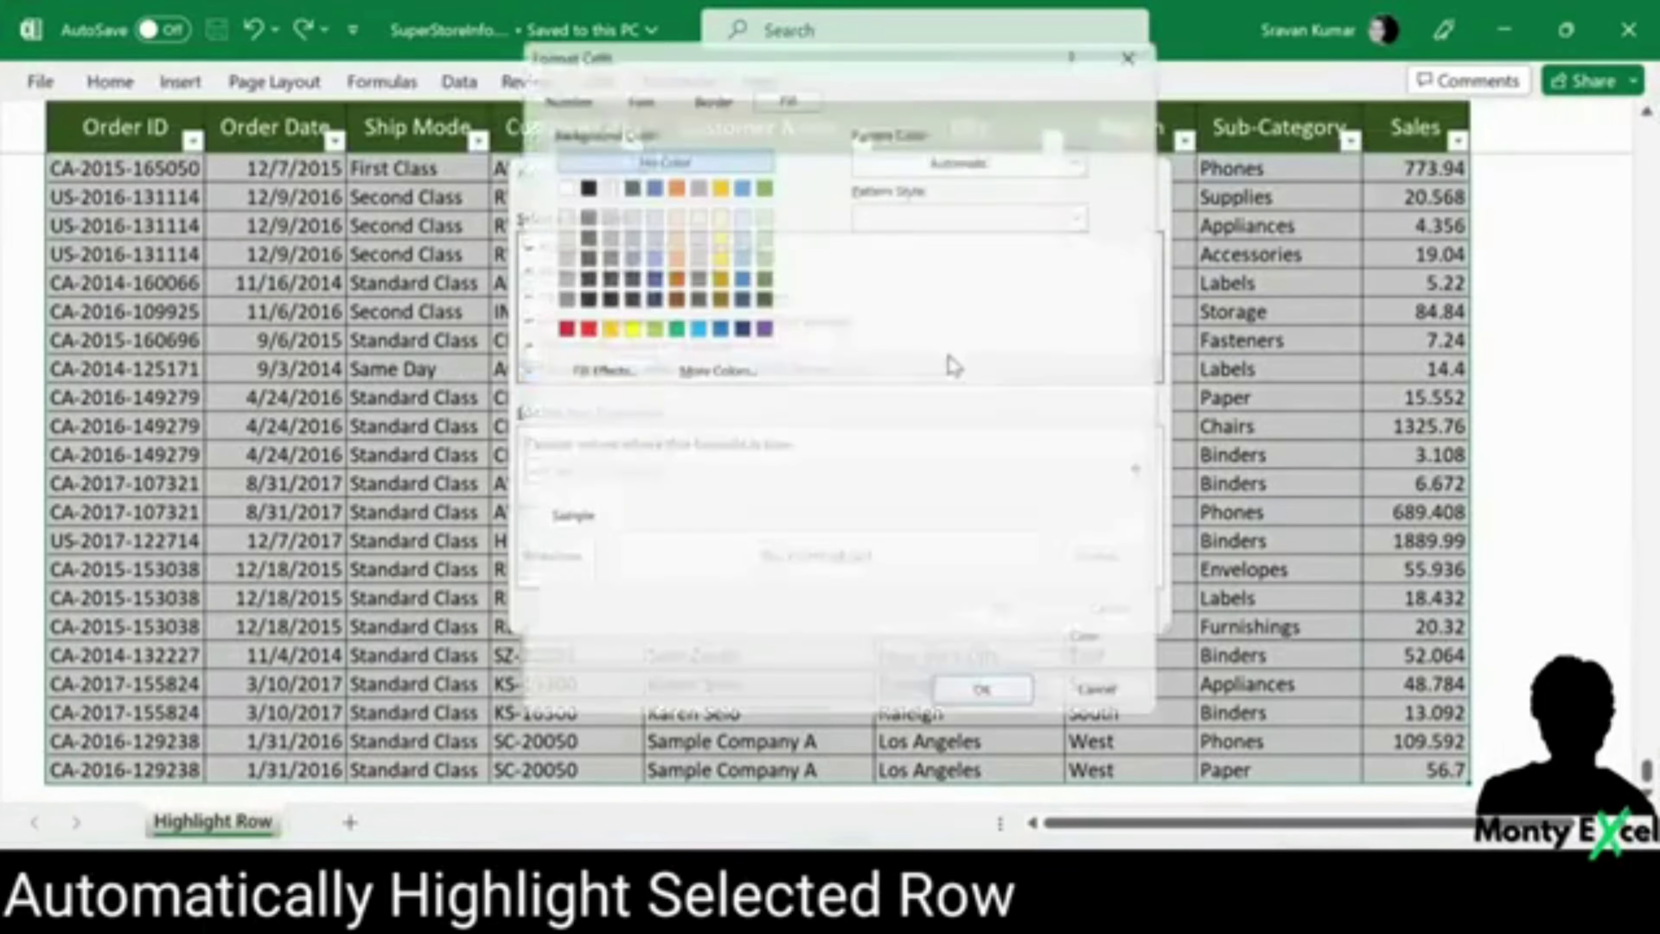
left_click(990, 708)
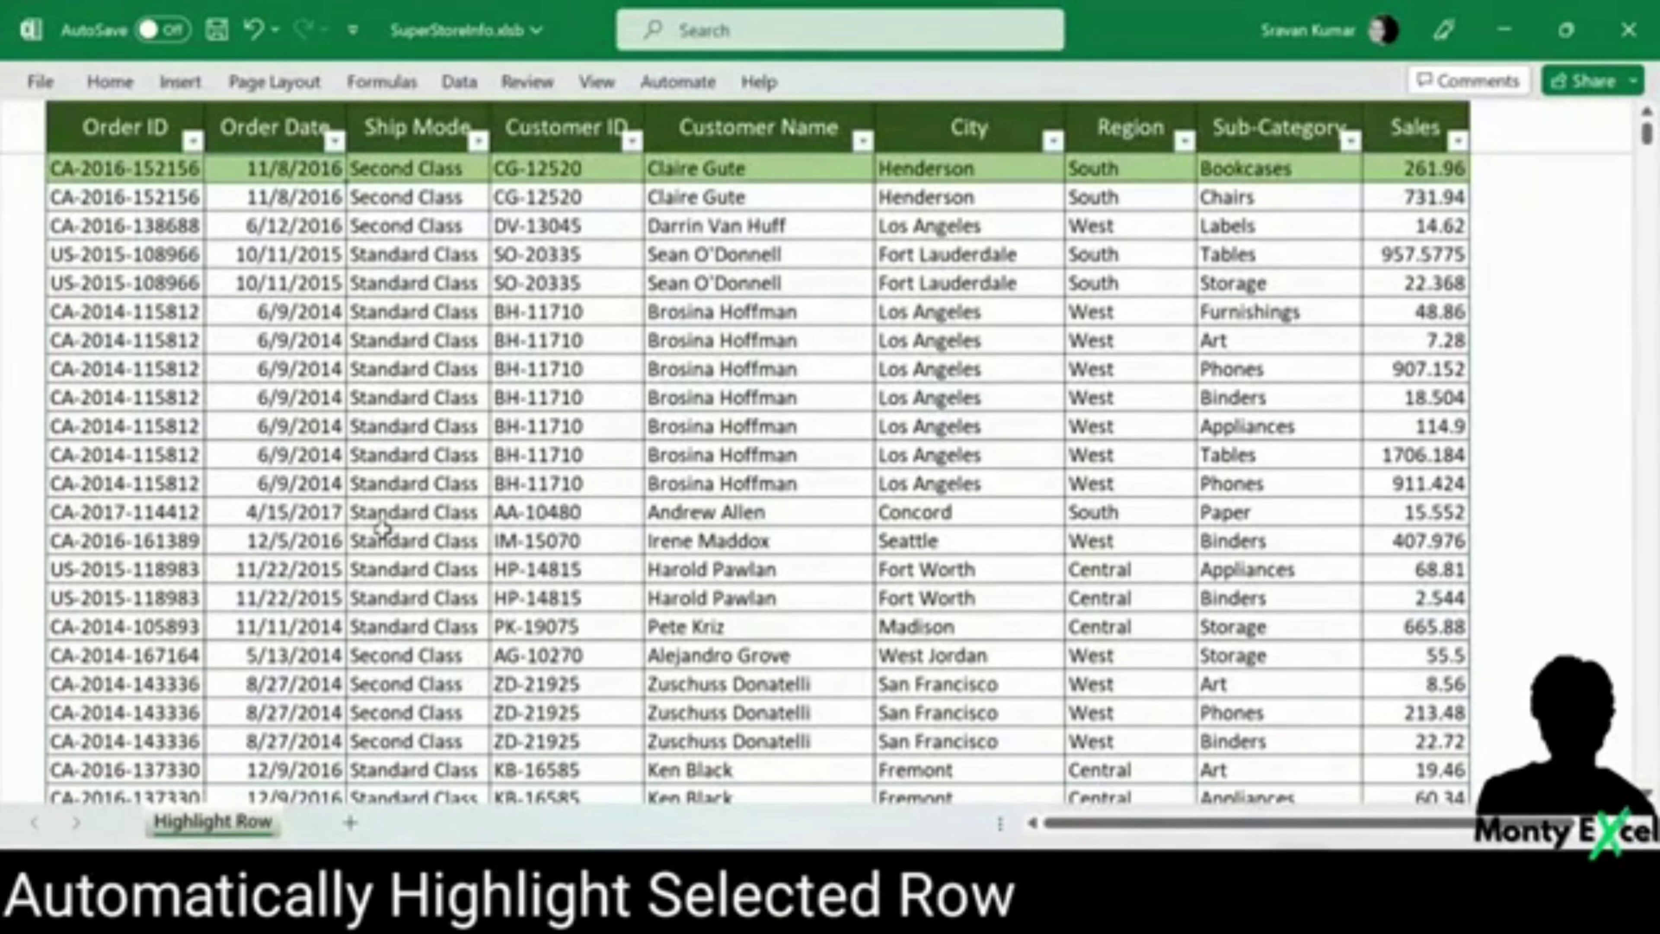
Step: Write a Worksheet SelectionChange procedure that runs Target.Calculate in the Highlight Row sheet's code
right_click(212, 822)
left_click(315, 573)
left_click(582, 239)
left_click(569, 280)
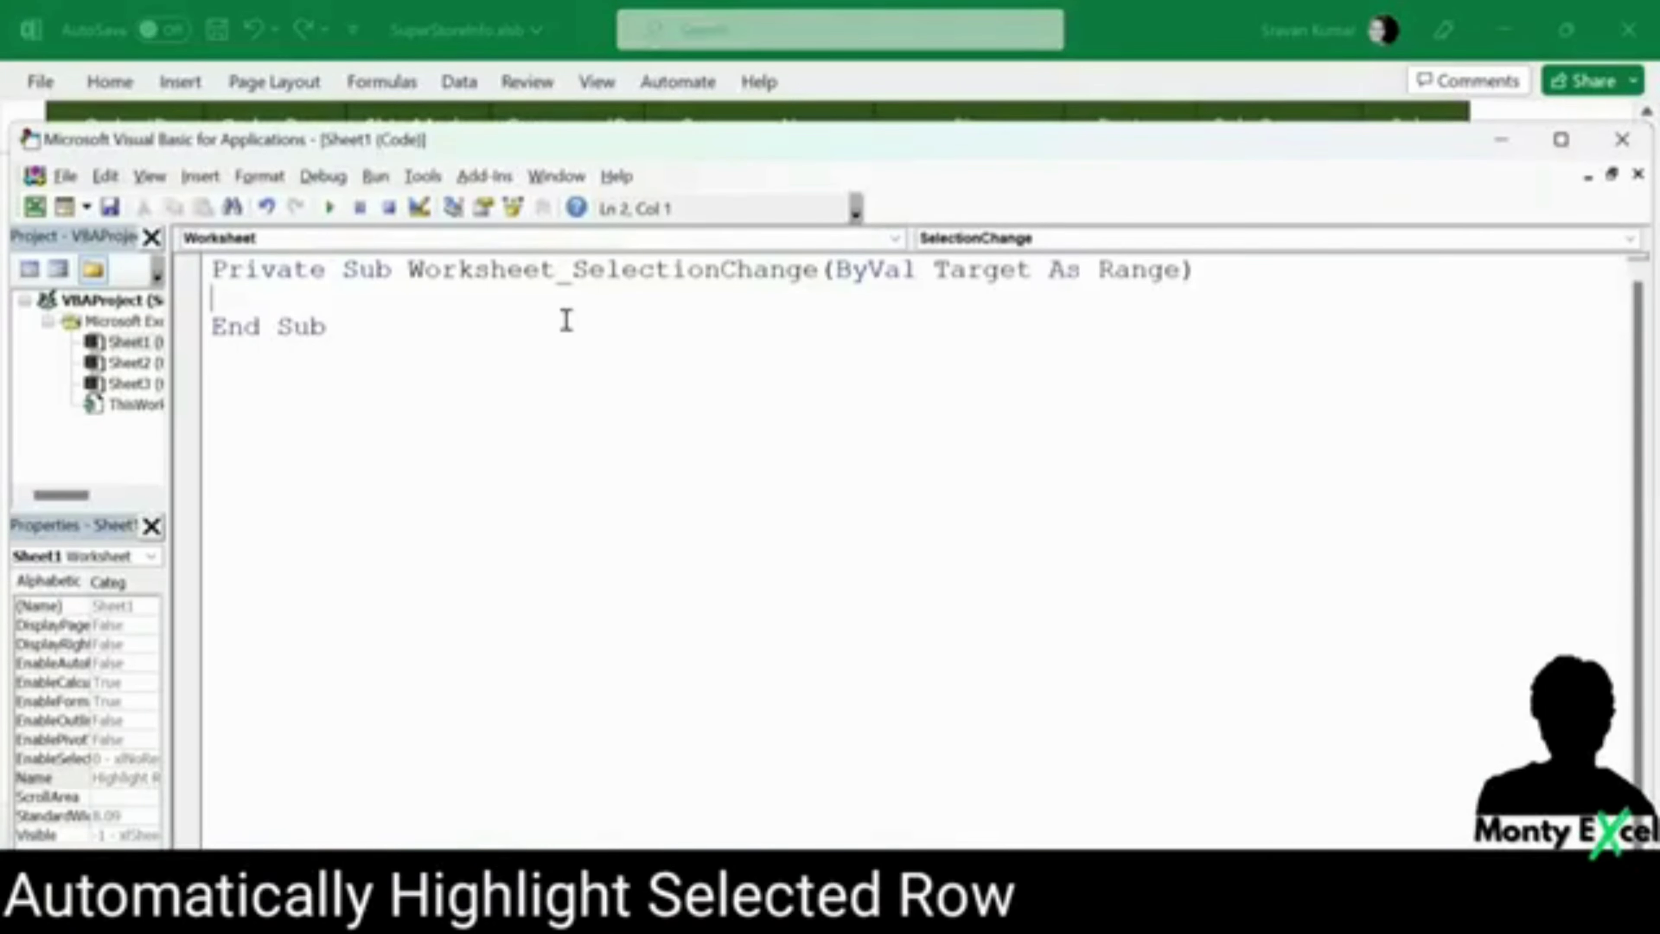
type("Target.Calculate")
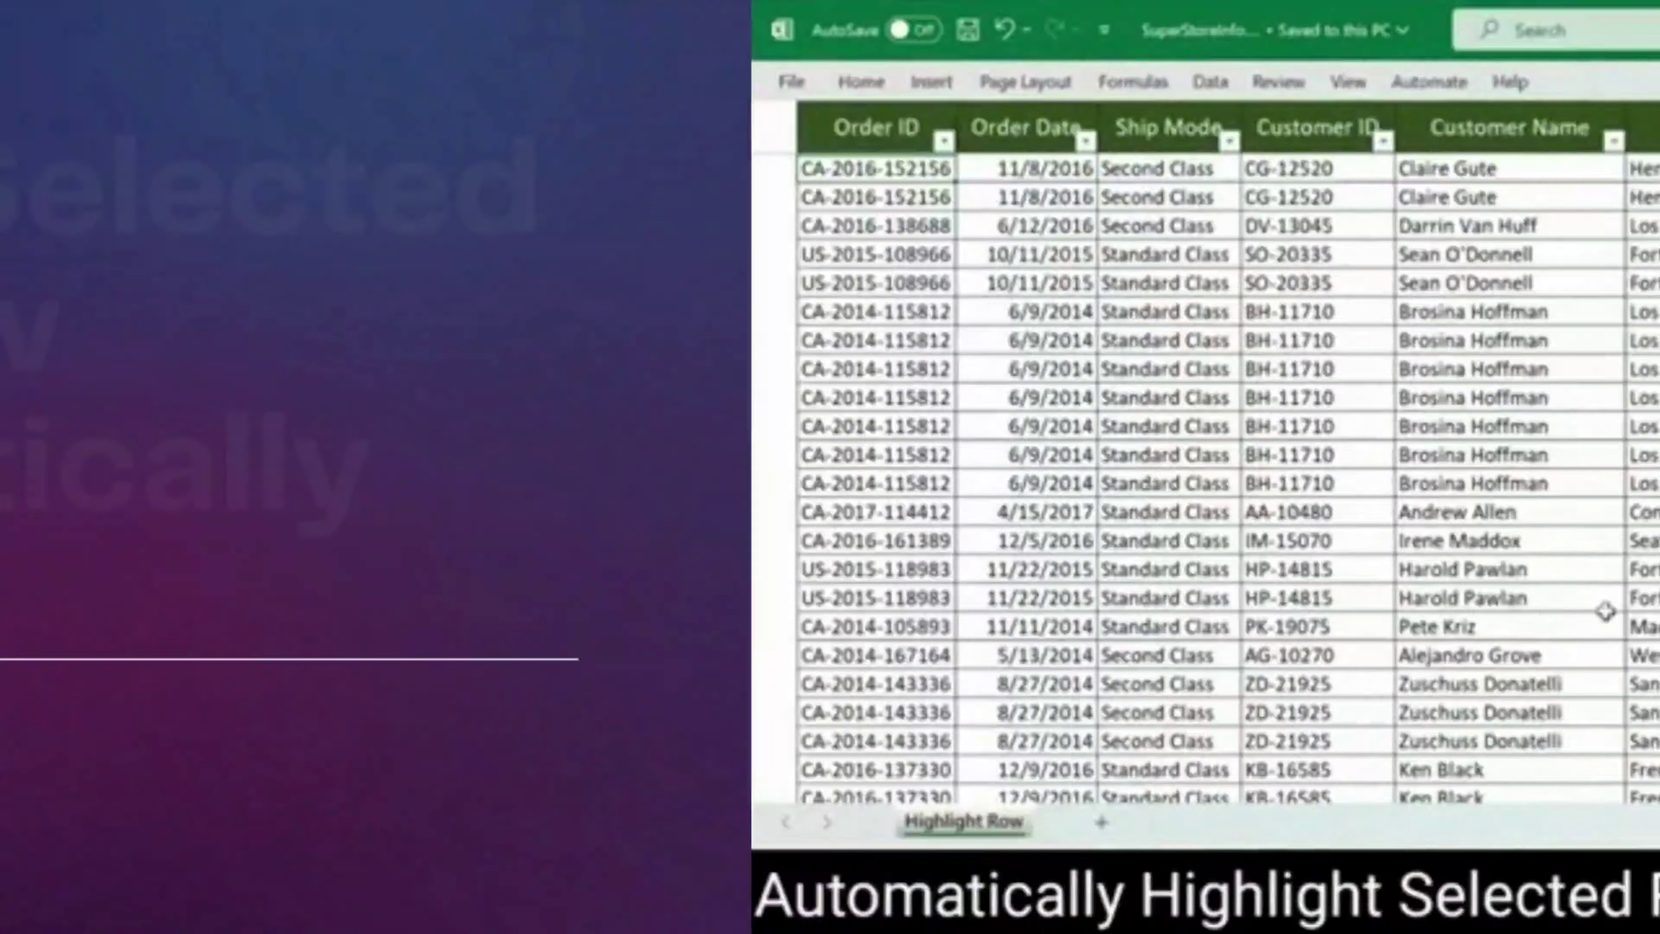
Step: Move the cell selection across several columns and order rows to examine how the active row is shown
key("Right")
key("Right")
key("Right")
key("Right")
key("Down")
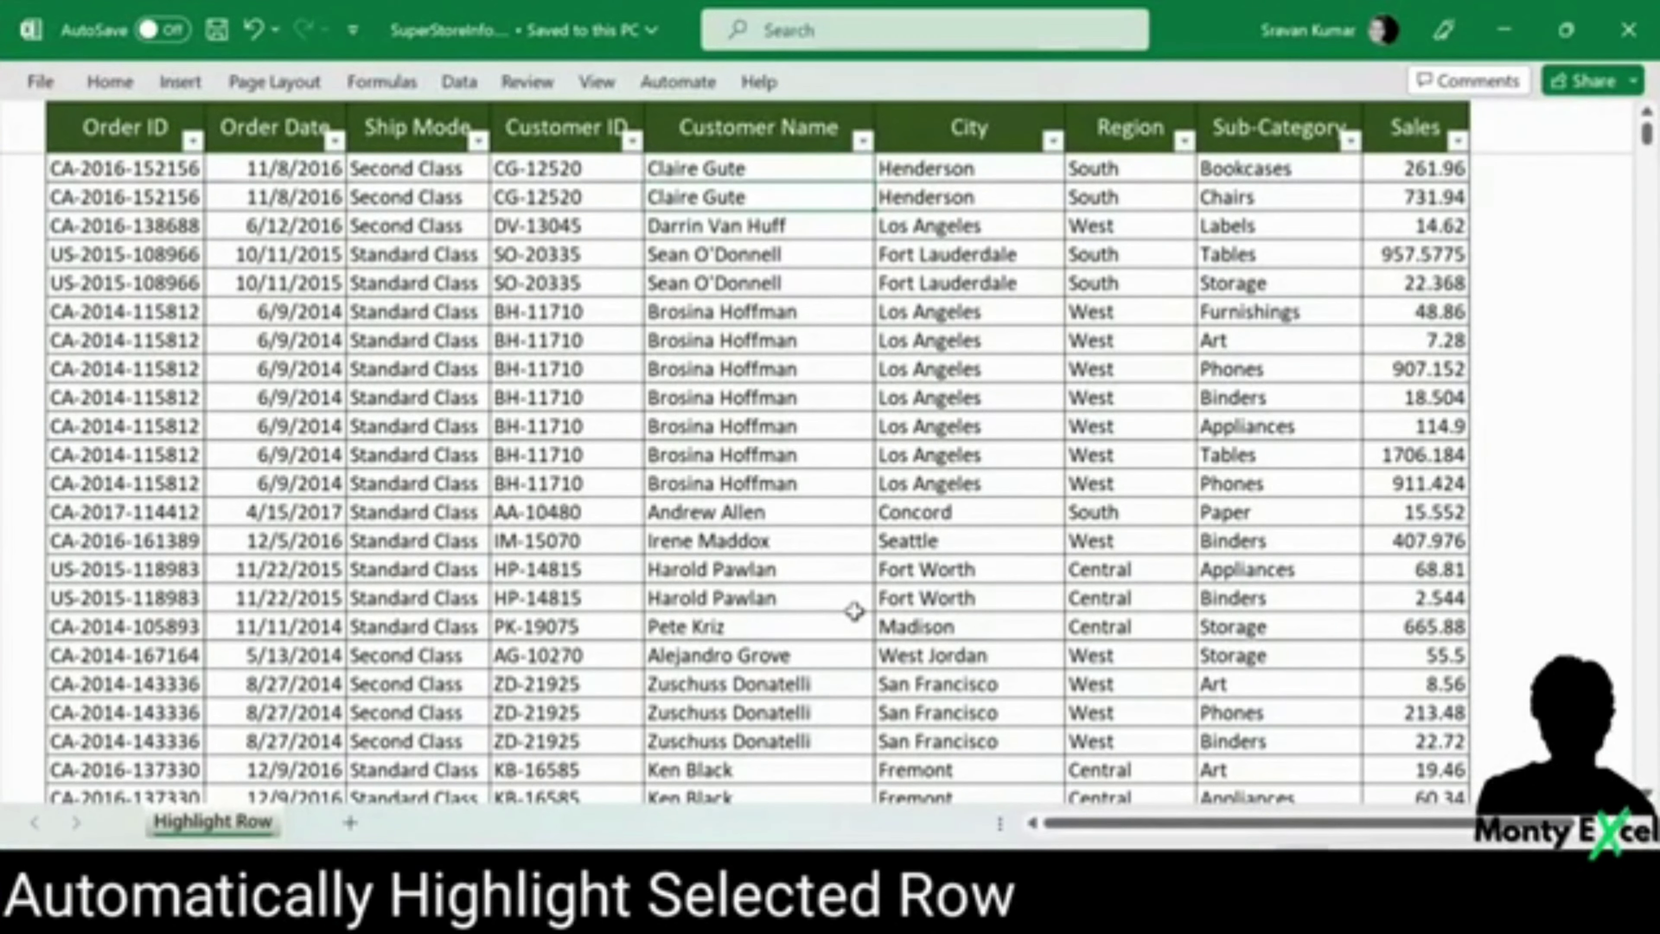
key("Right")
key("Down")
key("Down")
key("Down")
key("Down")
key("Down")
key("Down")
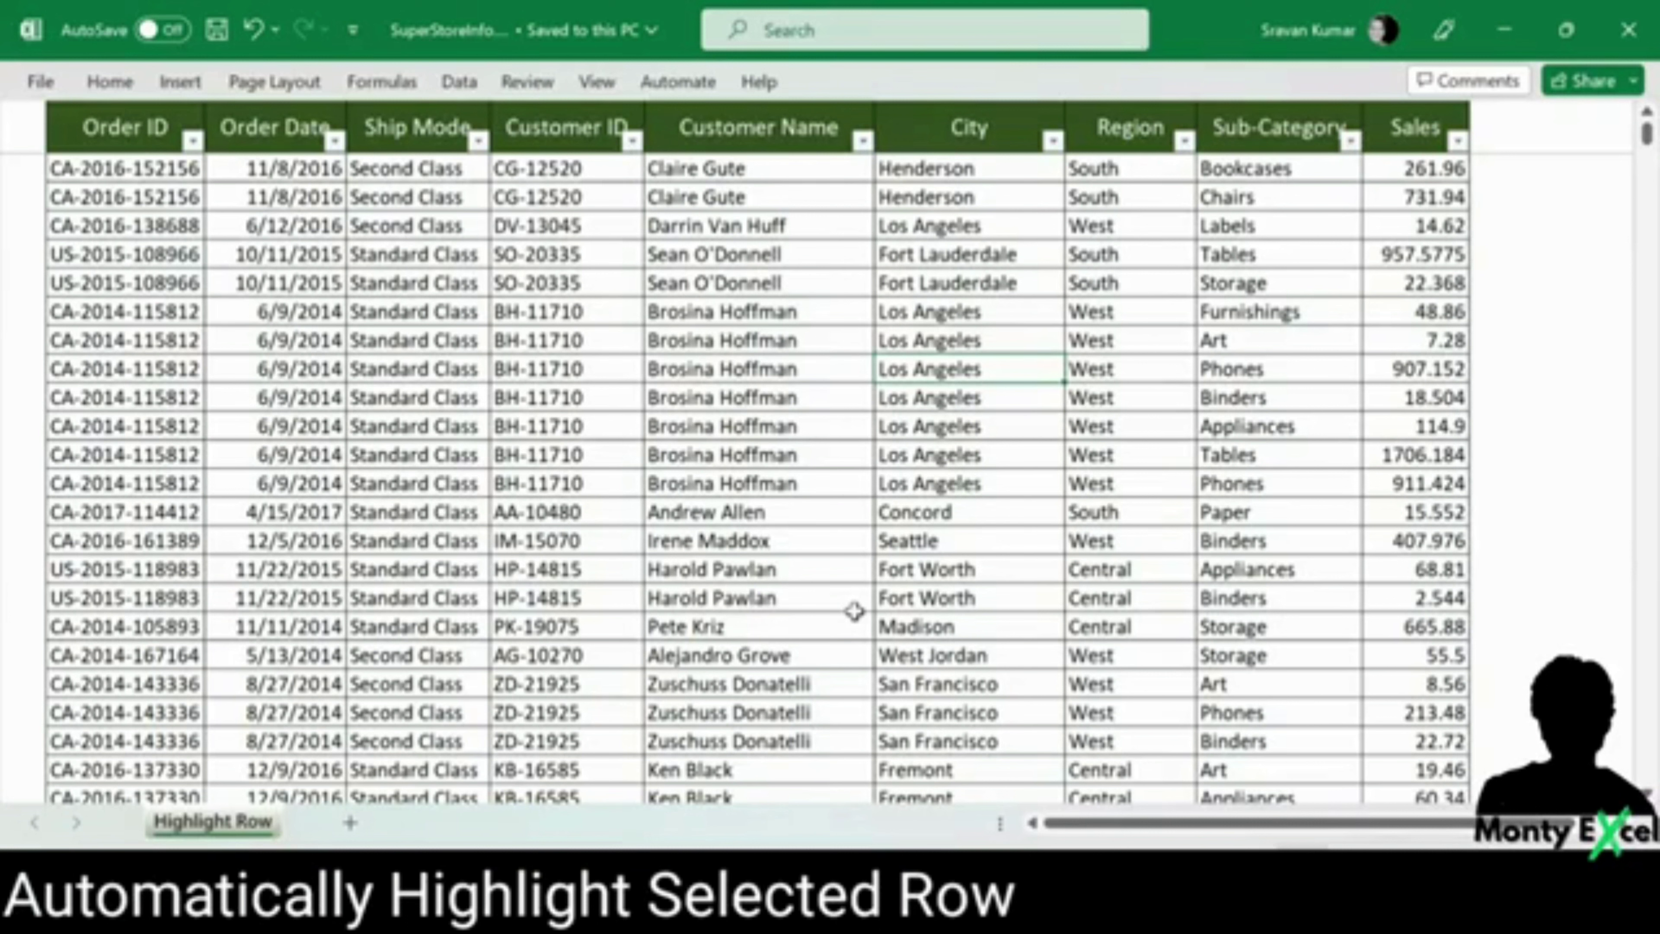
key("Up")
key("Up")
key("Up")
key("Up")
key("Up")
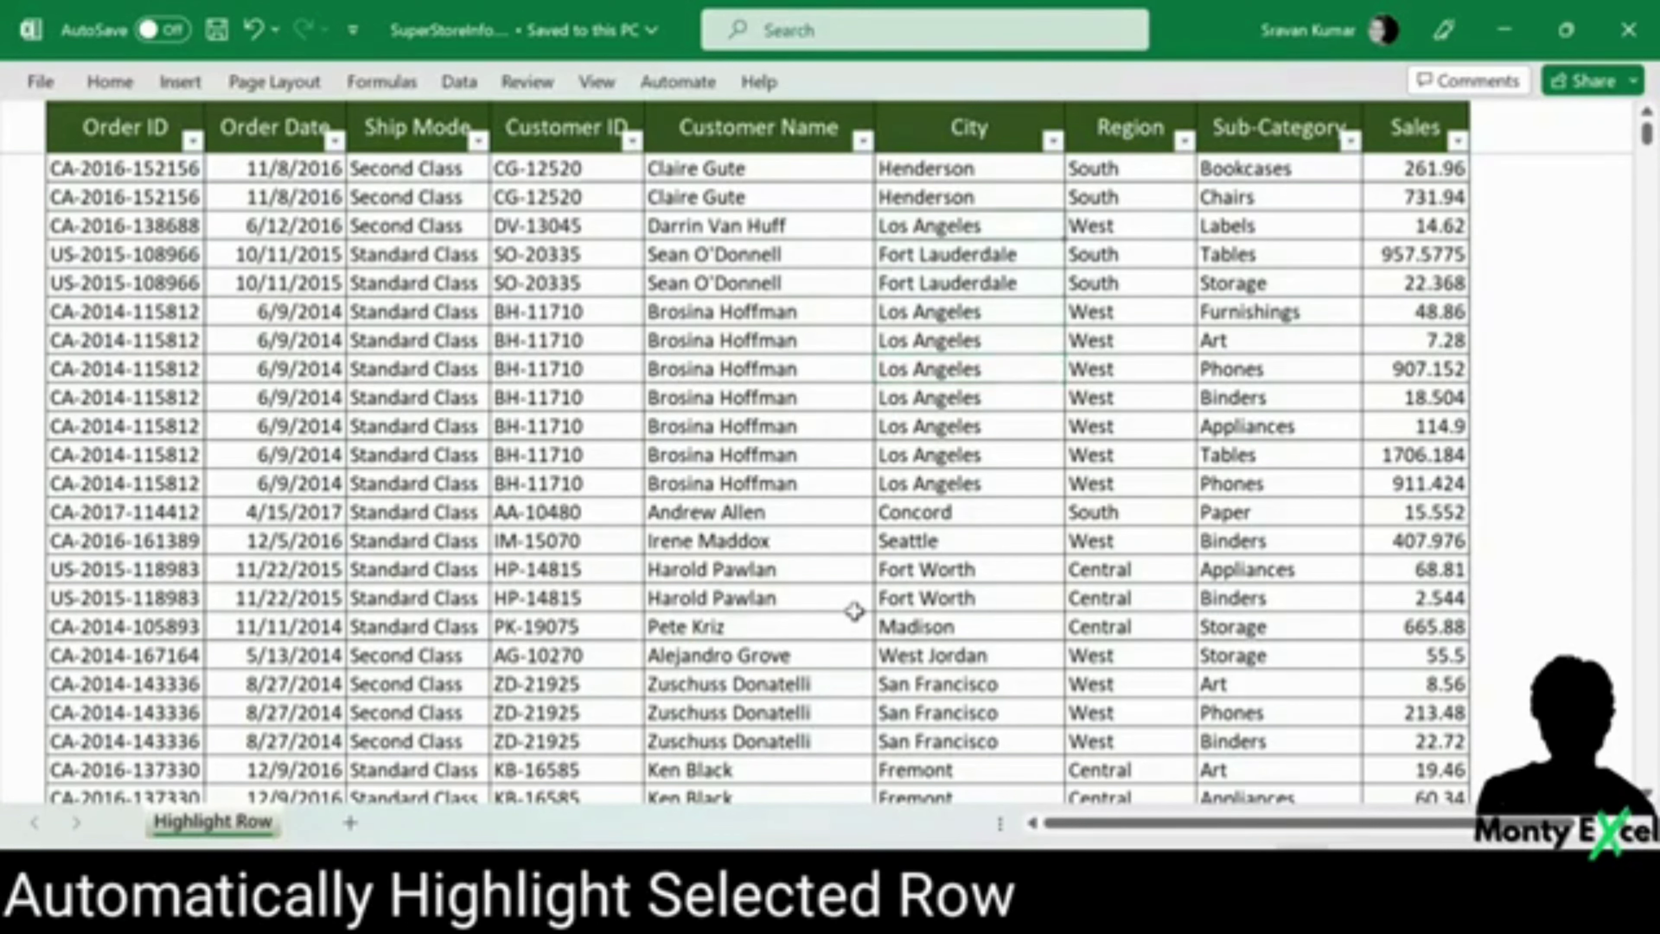
key("Right")
key("Right")
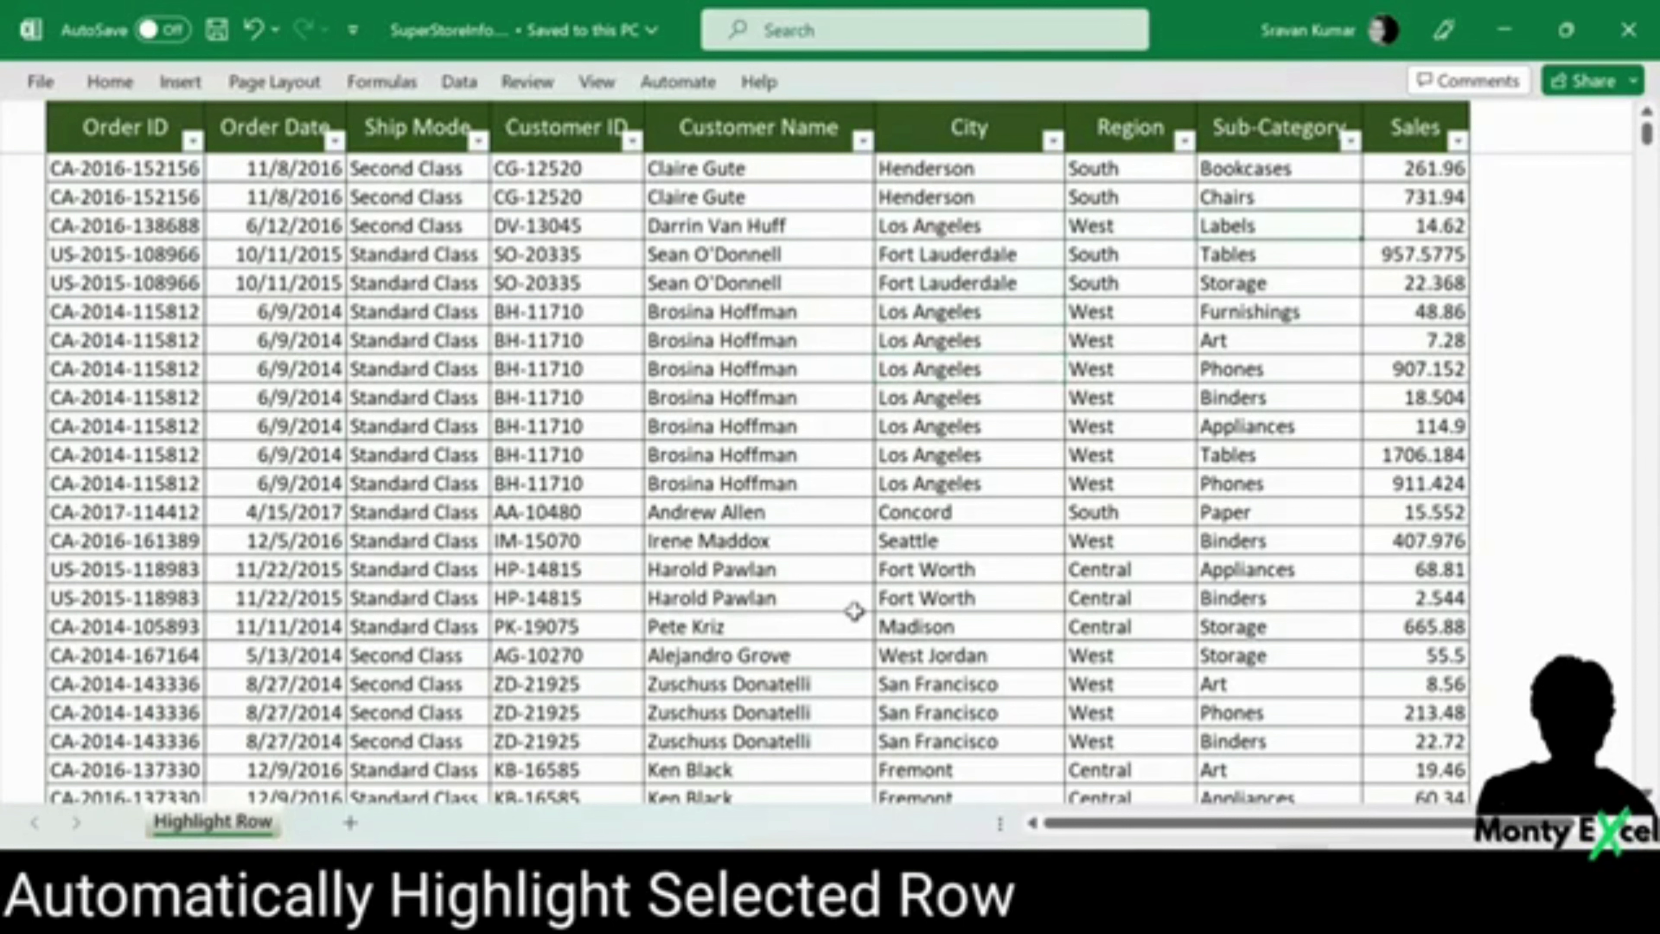
key("Left")
key("Left")
Step: Select the whole order data range from the first Order ID to the last Sales value, without the headers
key("ctrl+Home")
key("Right")
key("ctrl+shift+End")
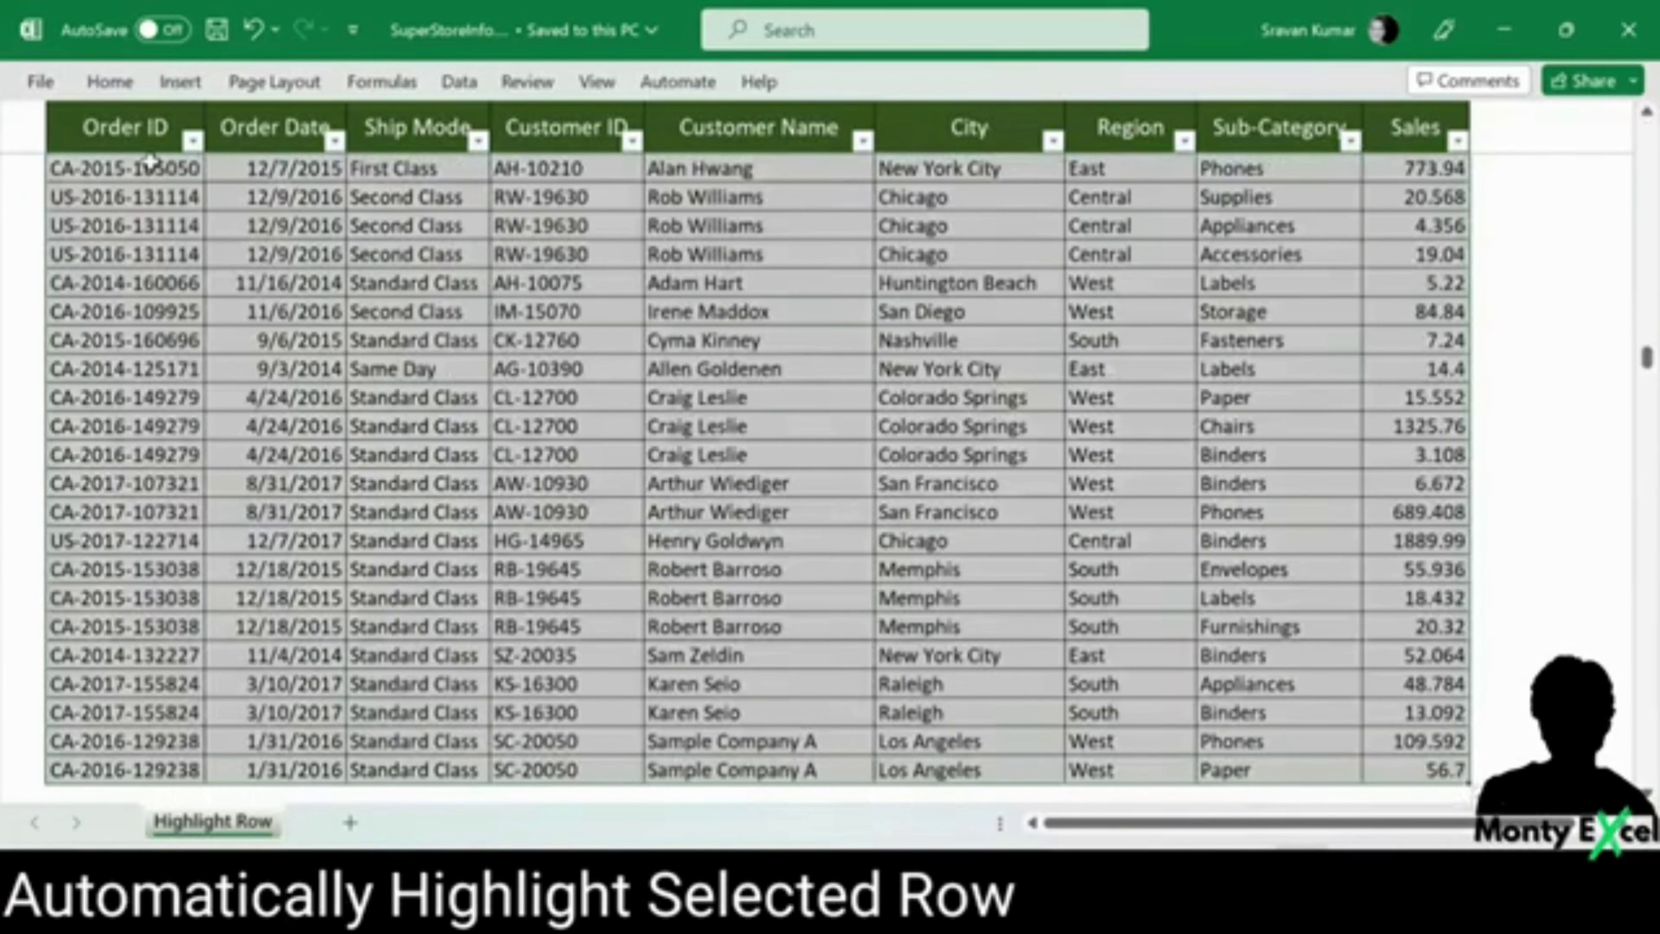
Step: Start a new conditional formatting rule for the selection that uses the formula =ROW()=CELL("ROW")
left_click(109, 81)
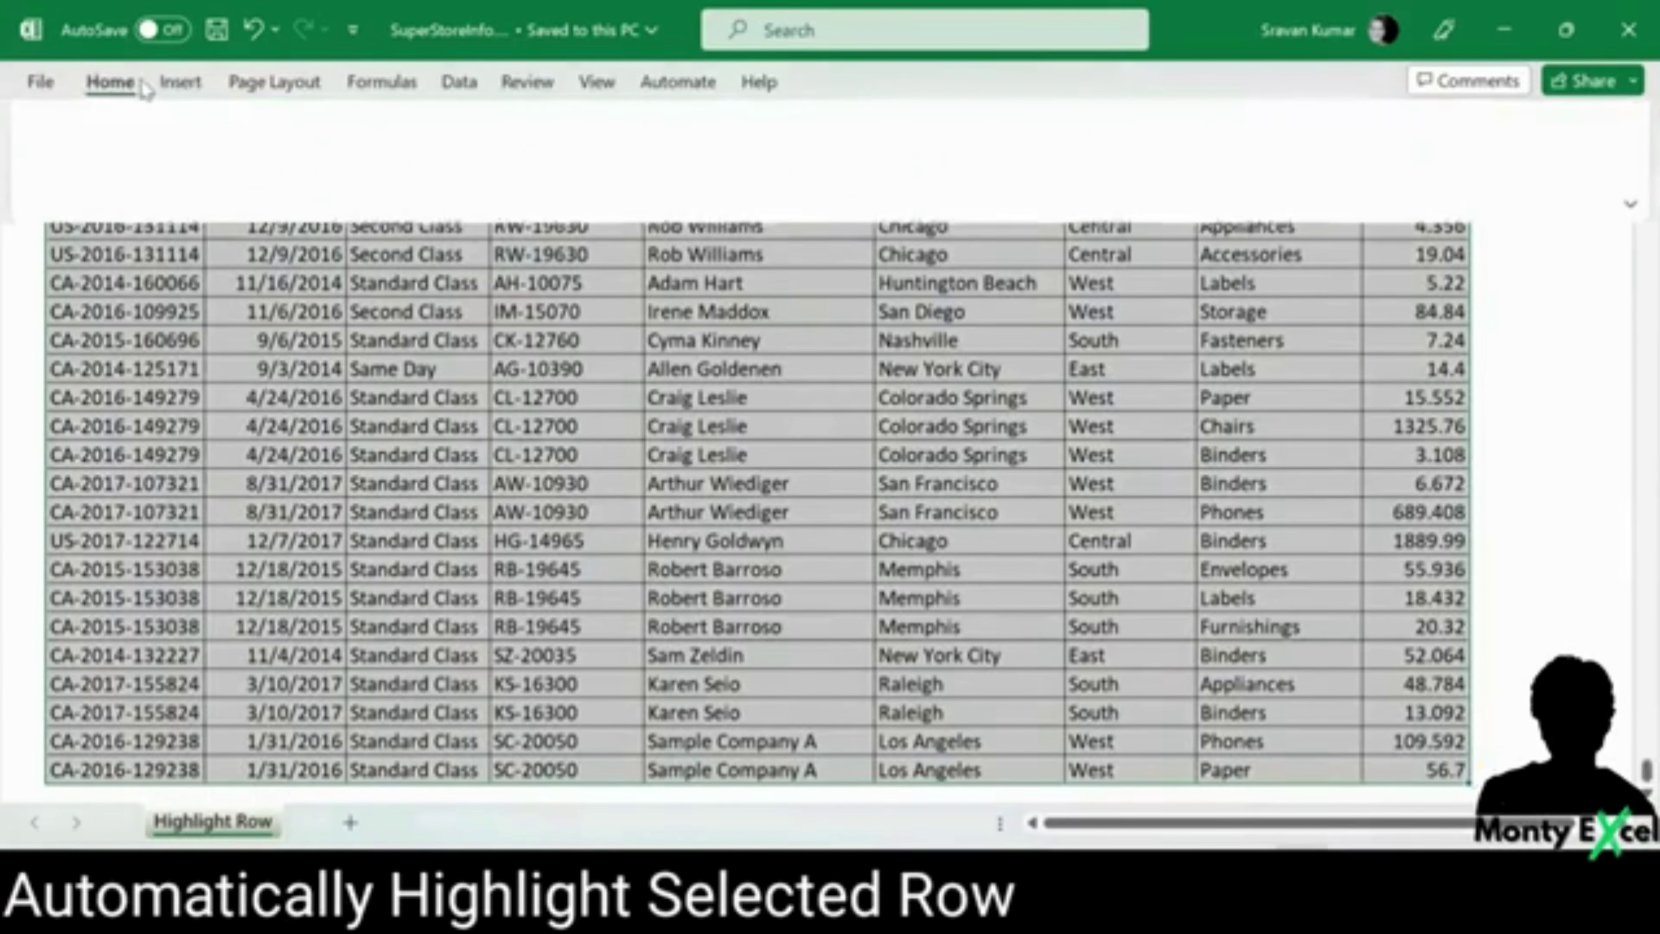
left_click(1008, 196)
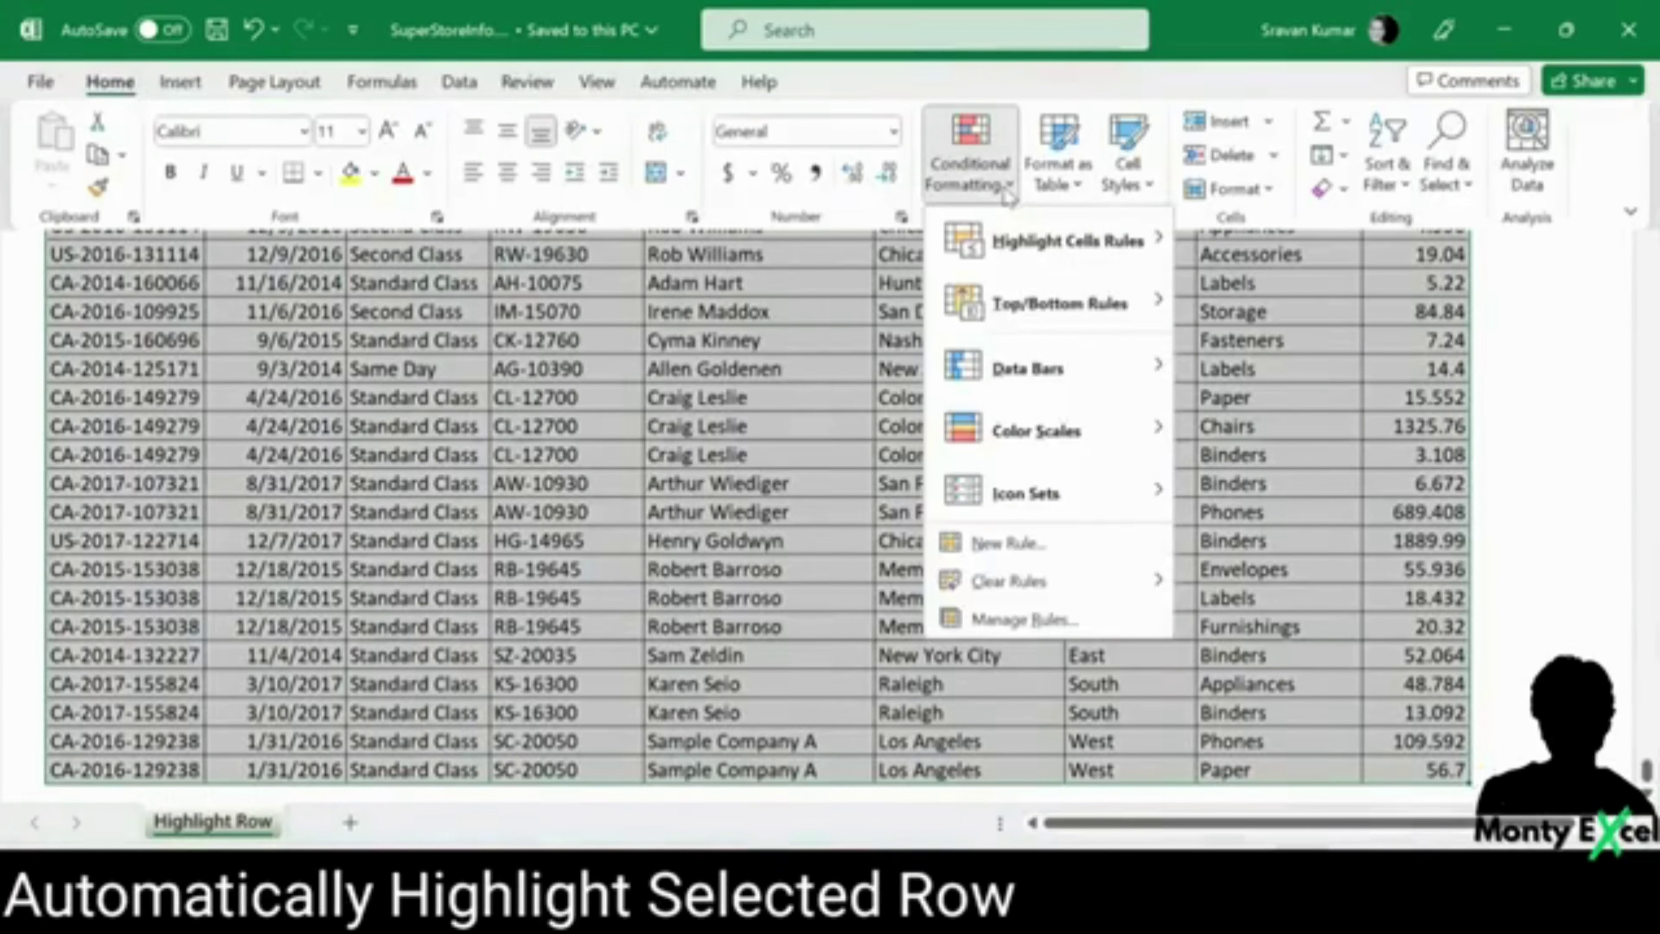
left_click(1017, 556)
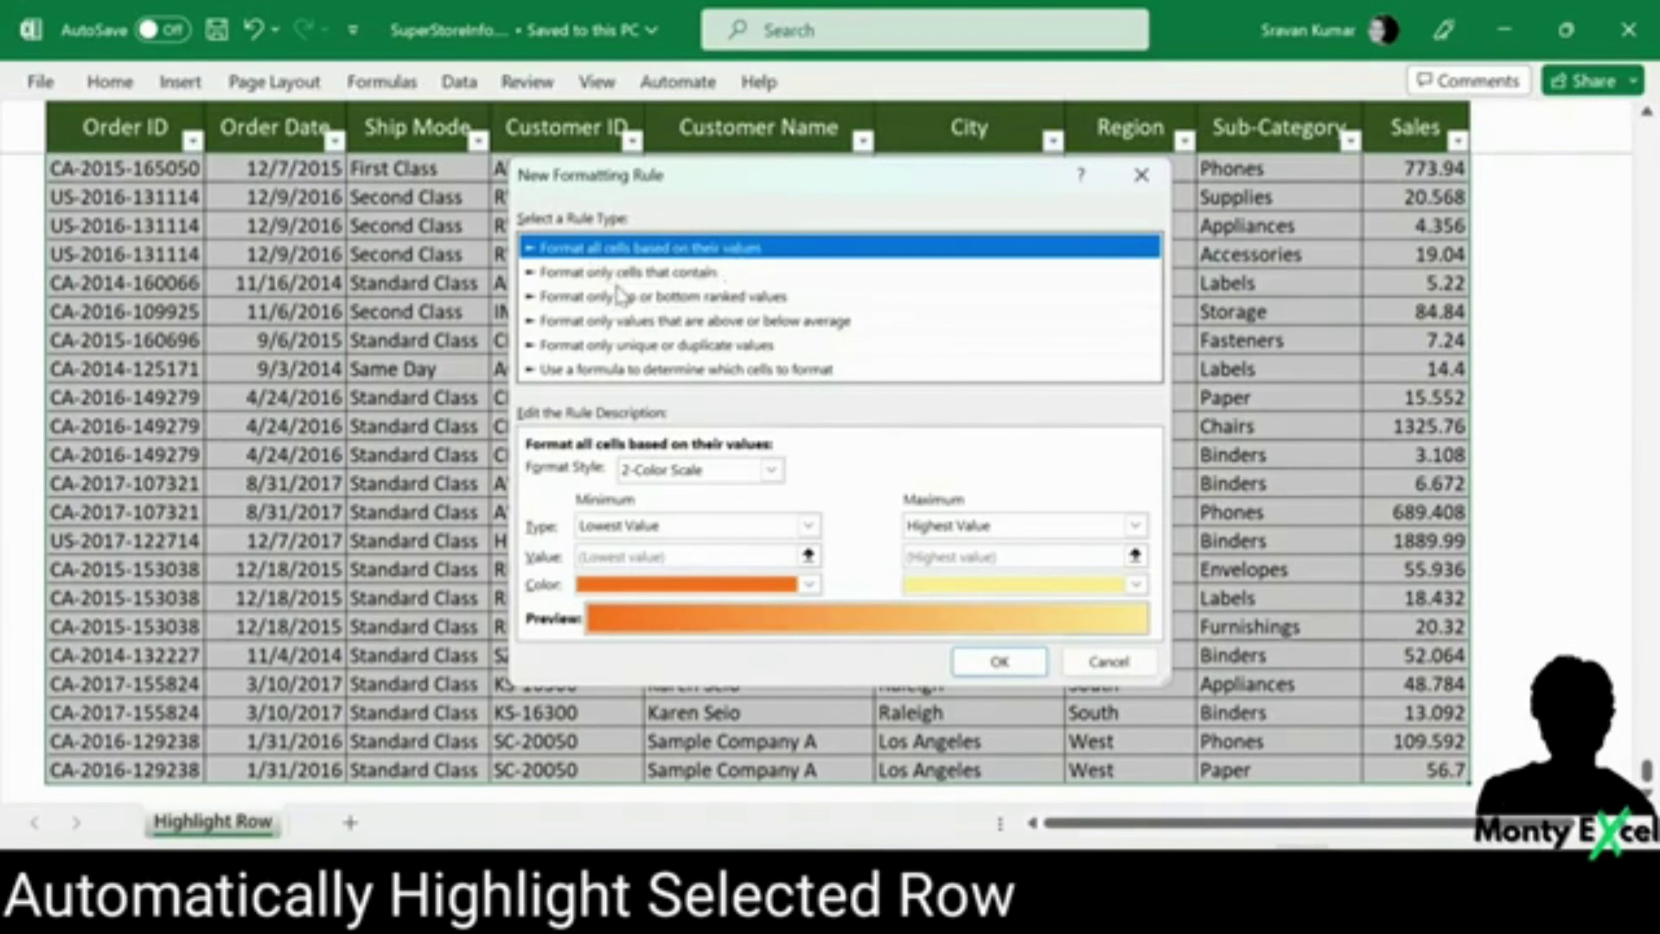
left_click(635, 371)
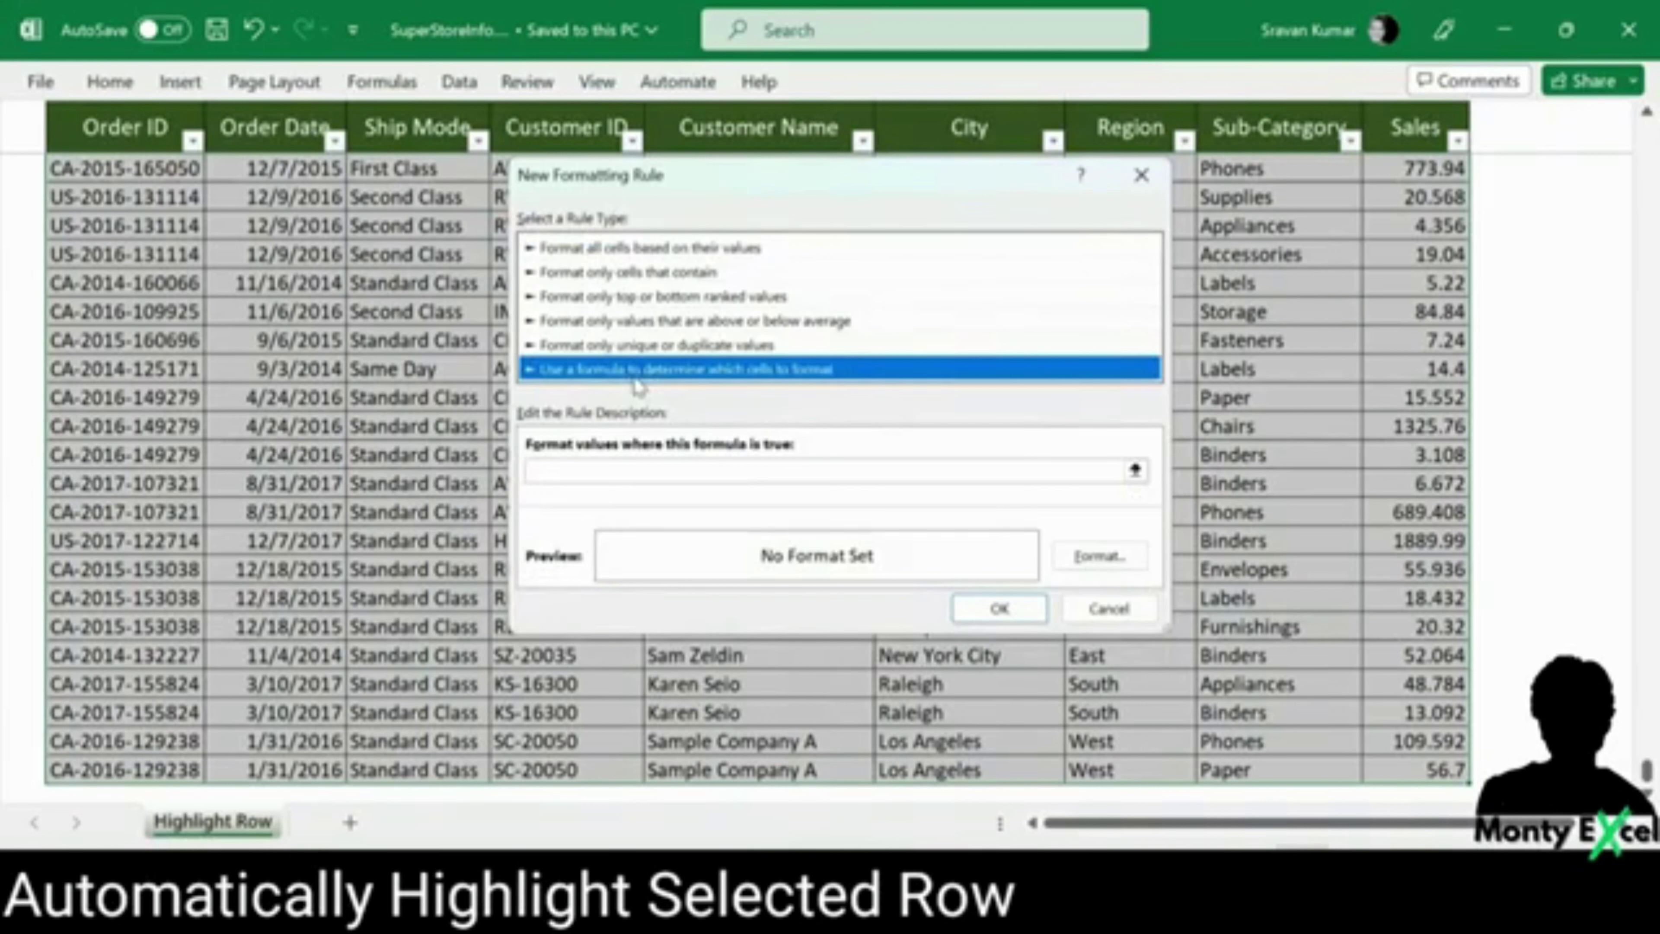
left_click(618, 470)
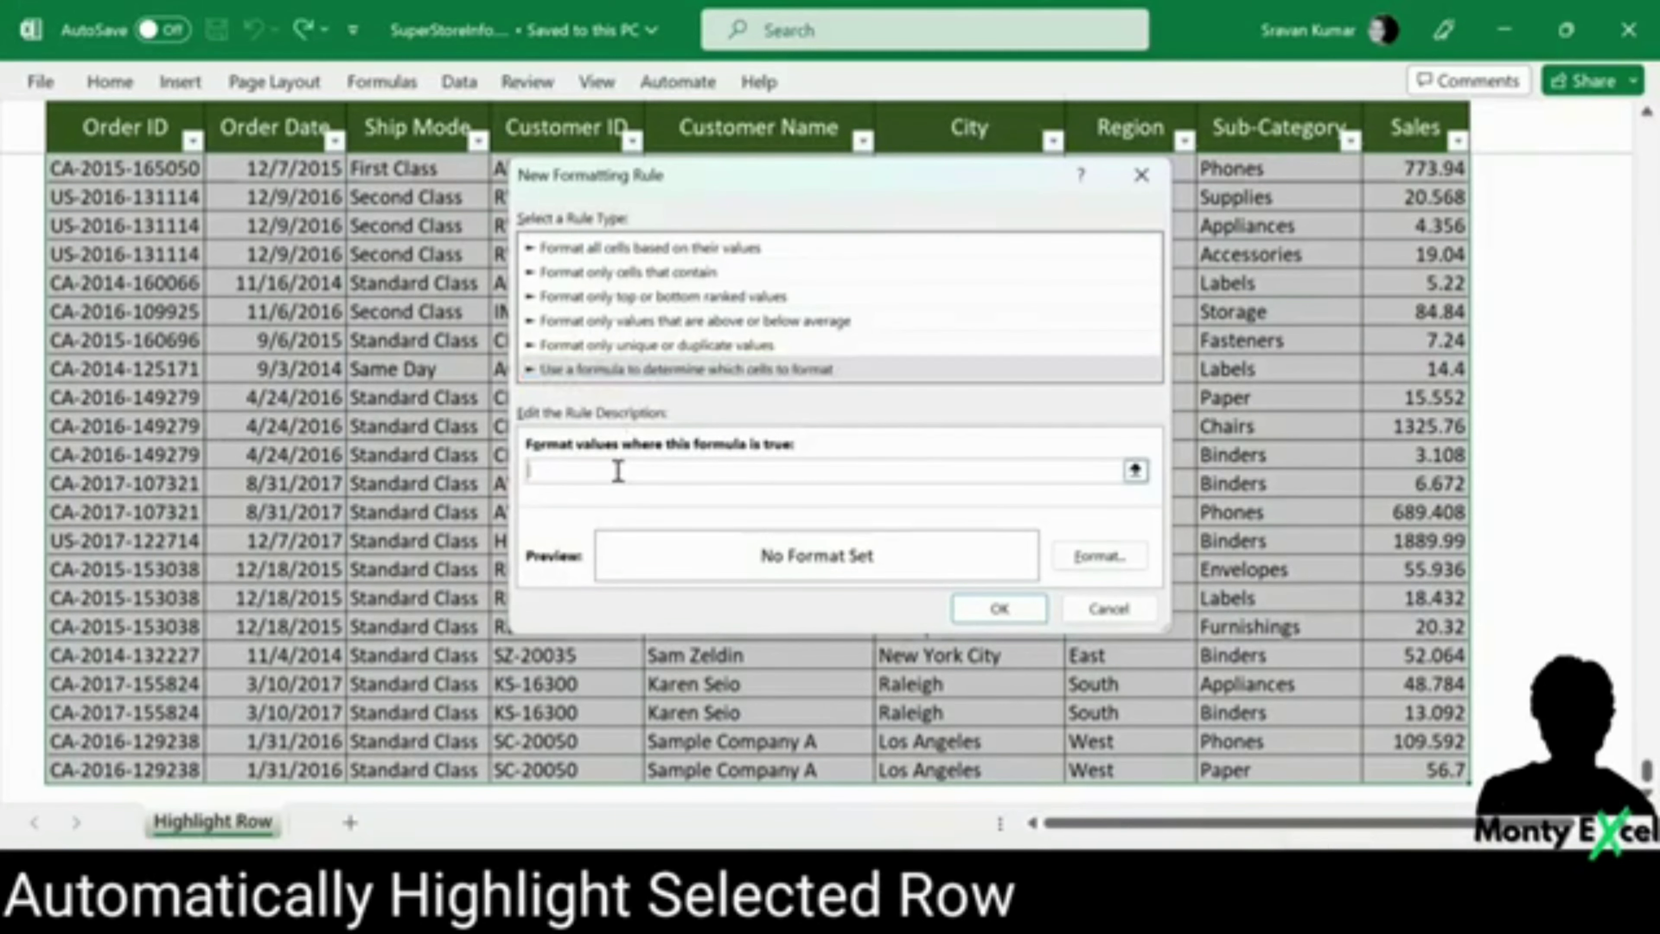
type("=ROW()=CELL(\"r")
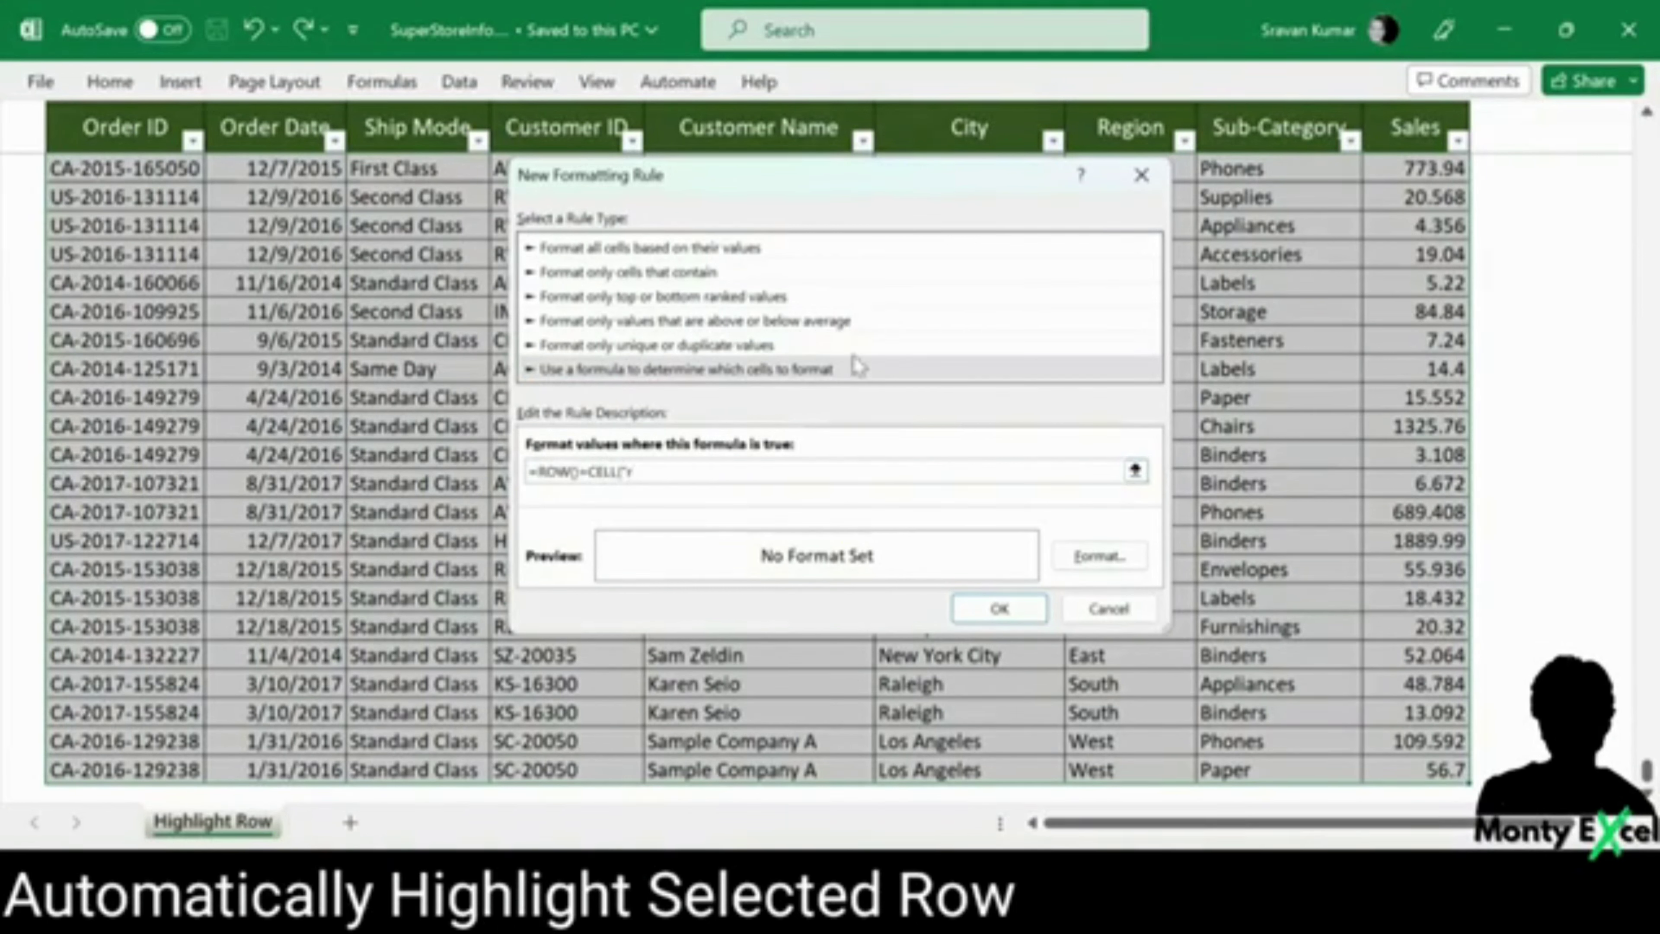
type("ROW")
Step: Give the rule a light green background fill and apply it to the selected data
left_click(1124, 557)
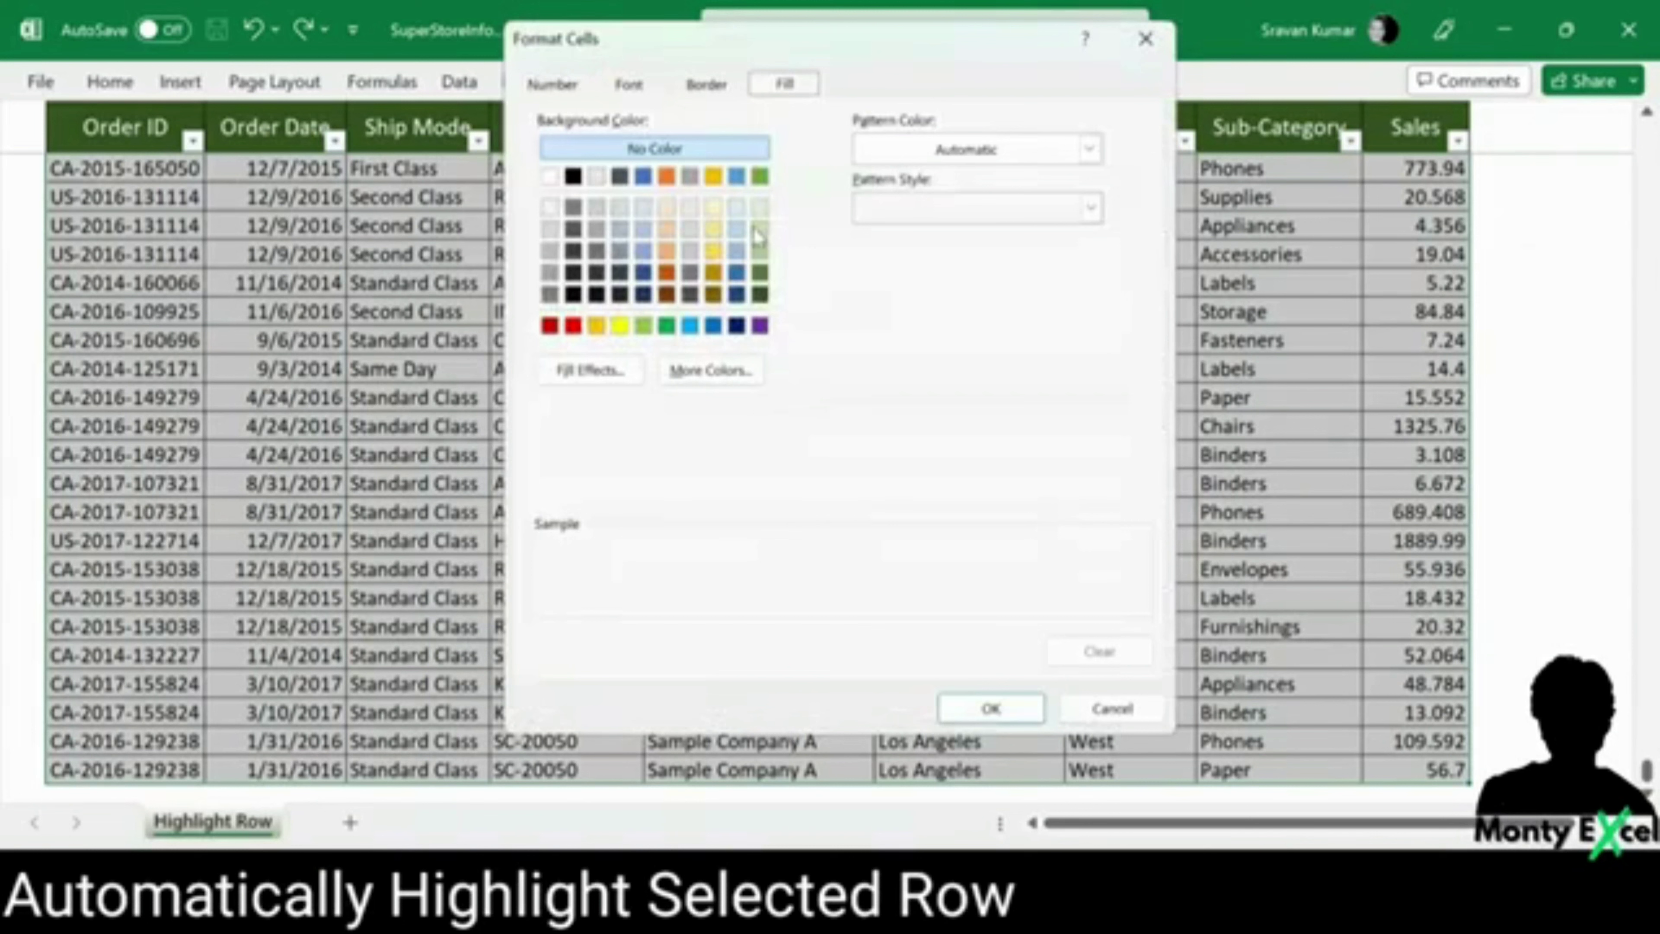
left_click(758, 251)
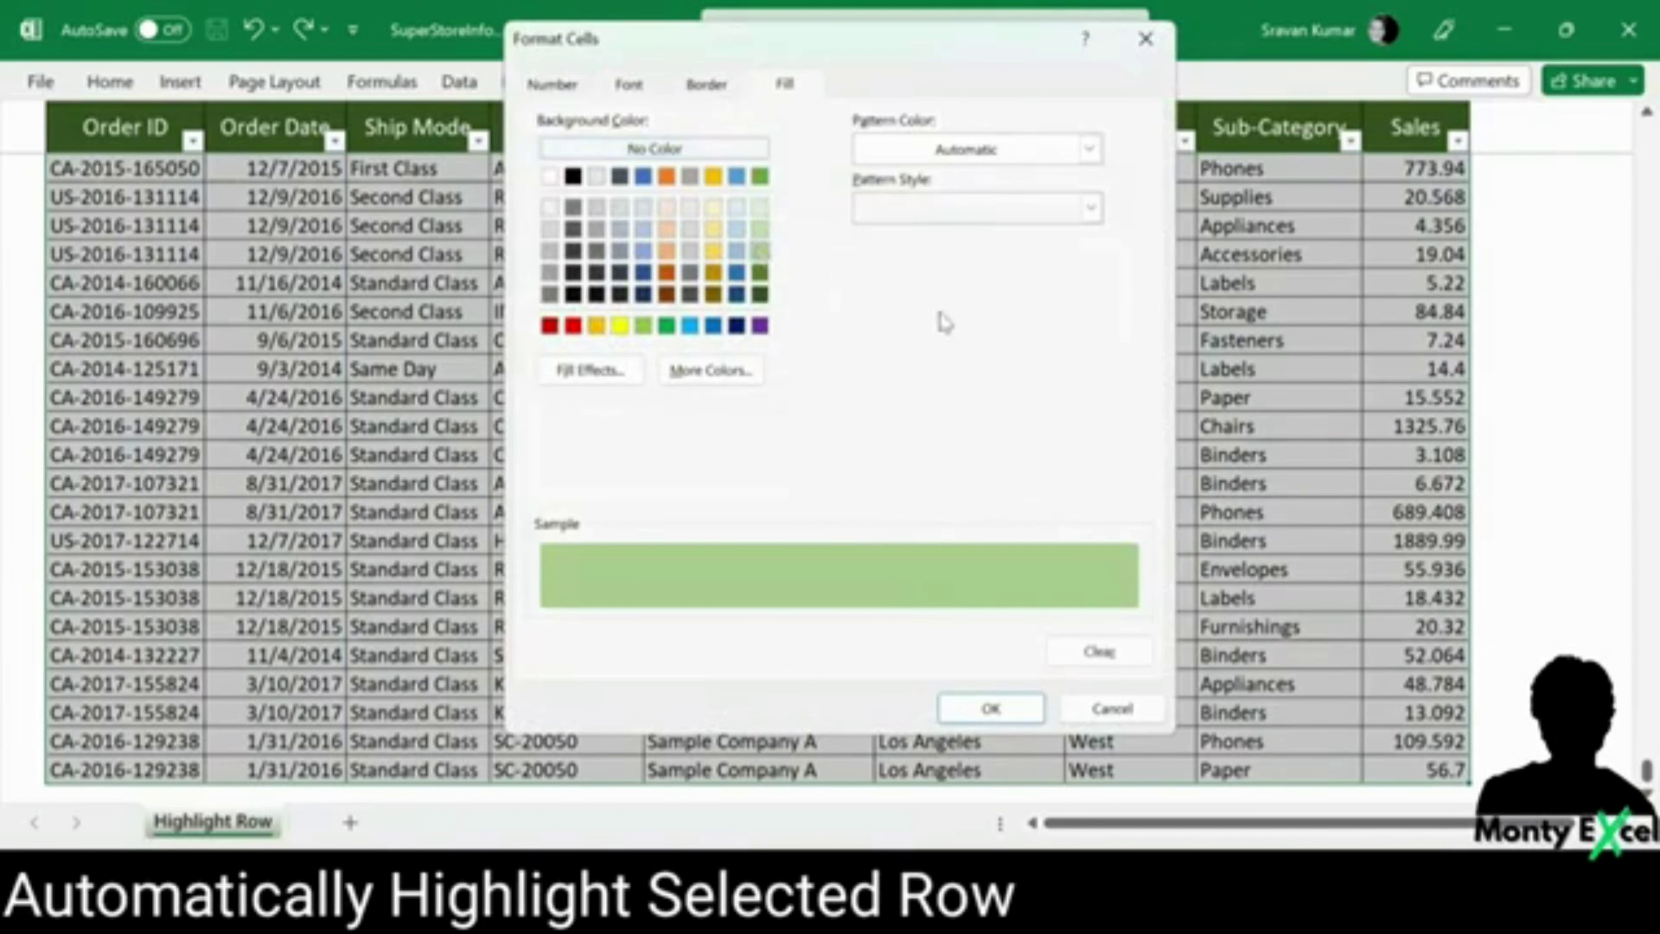
left_click(999, 708)
left_click(1020, 610)
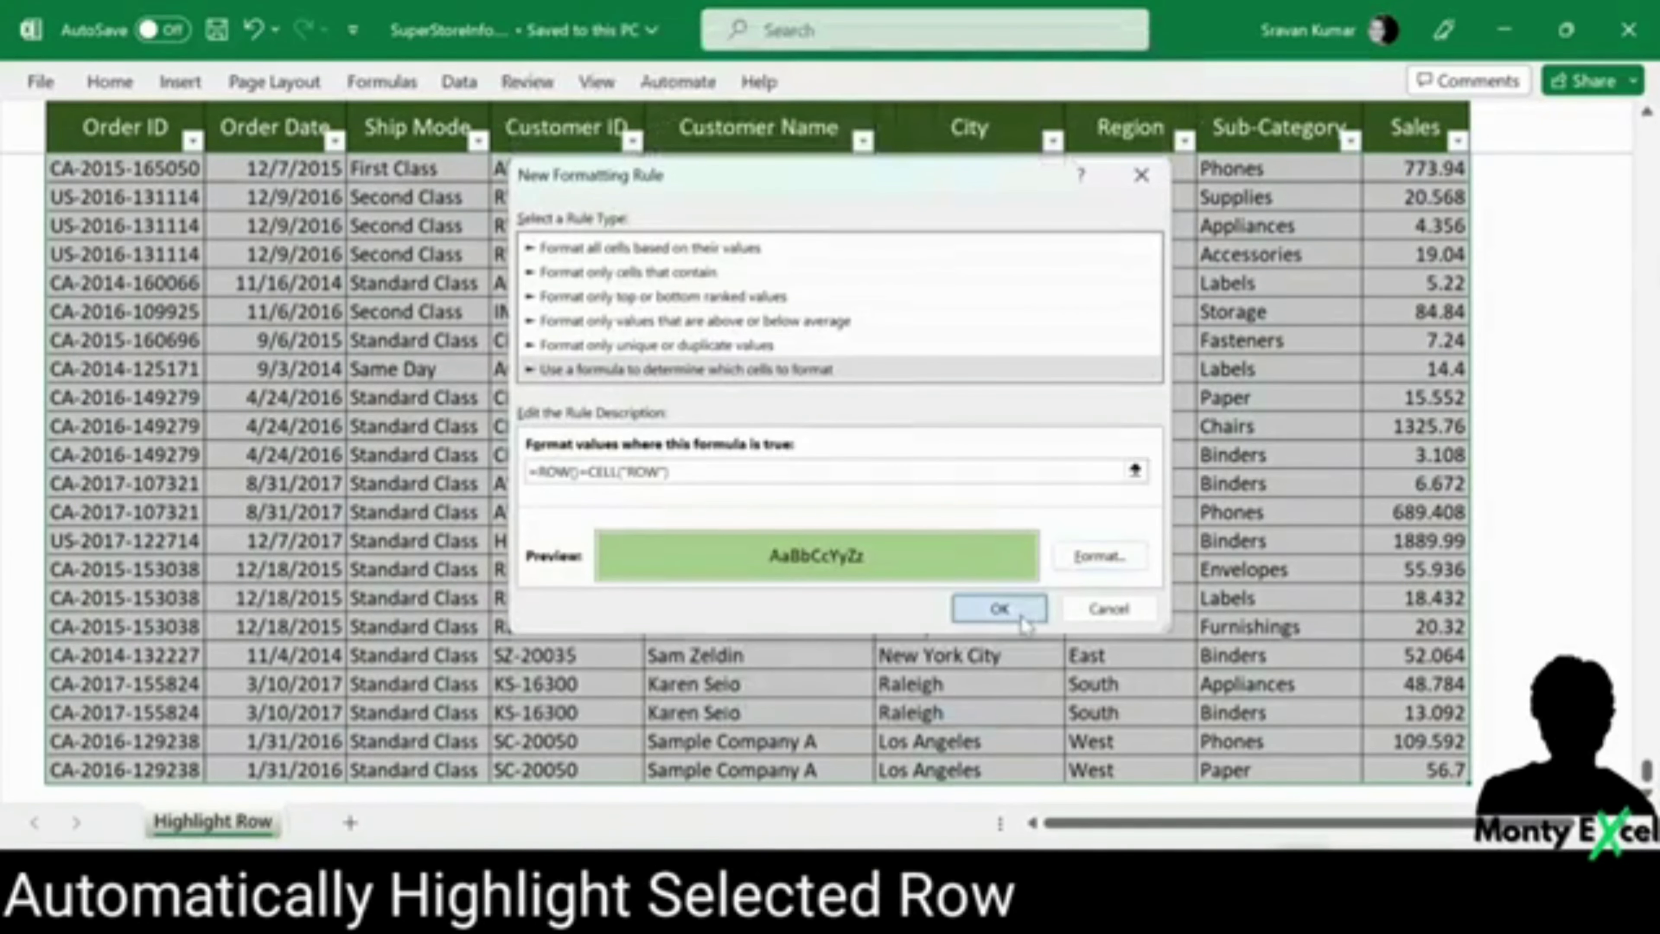
Step: Return to the start of the sheet and look through the first order records to check the row highlighting
left_click(327, 340)
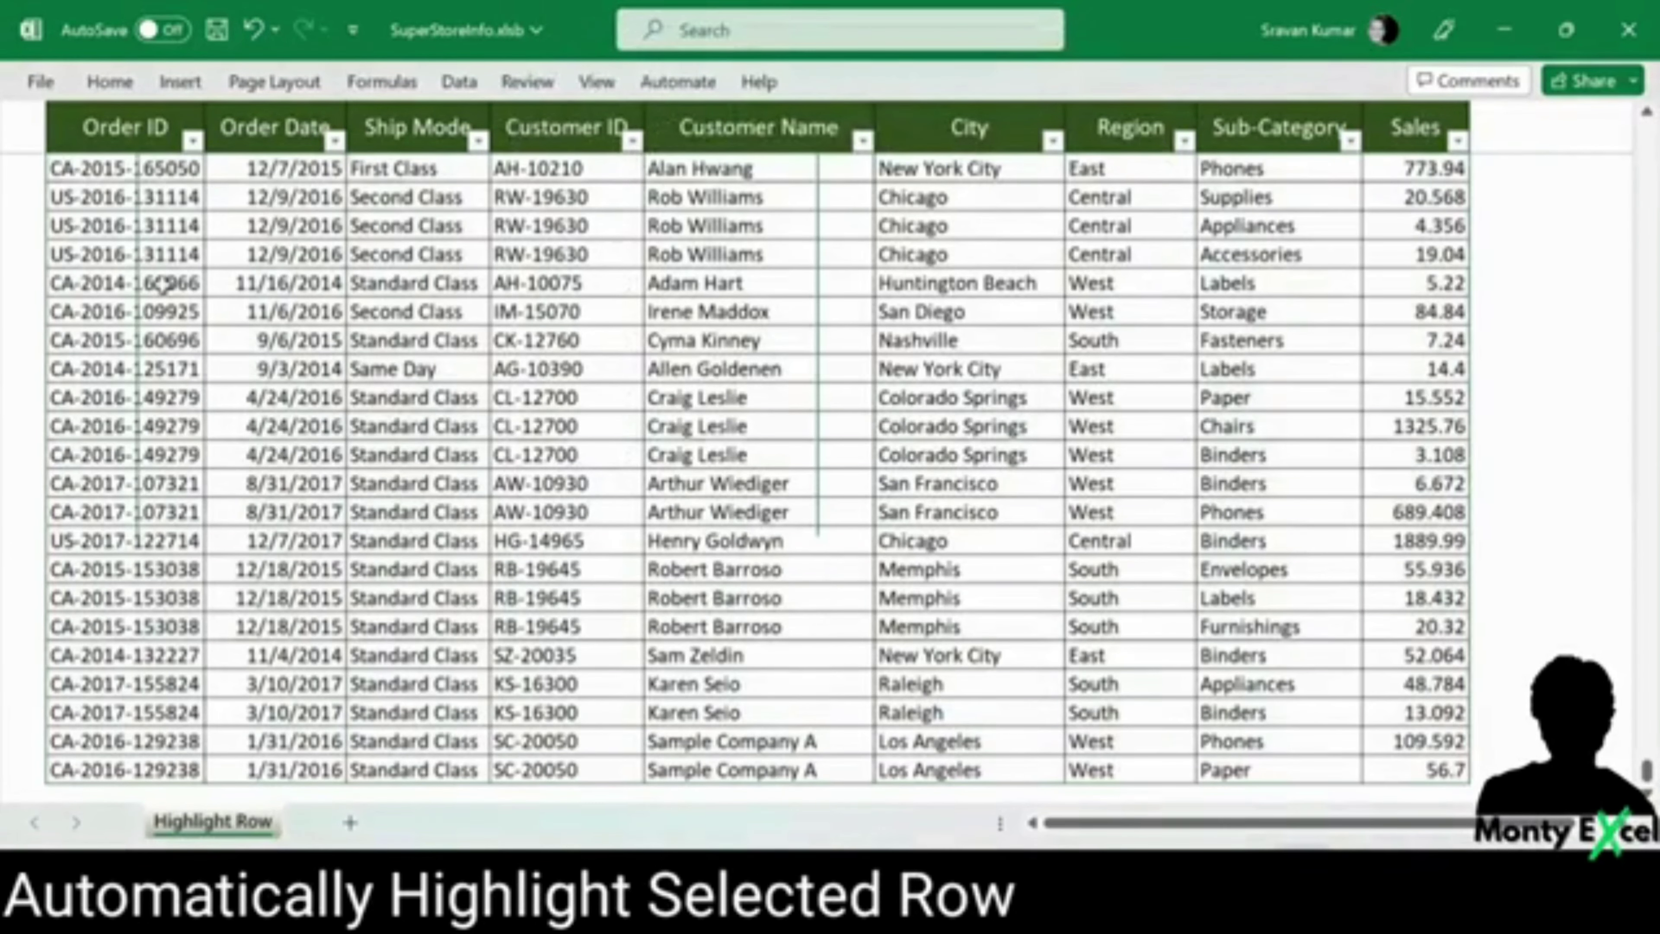
key("ctrl+Home")
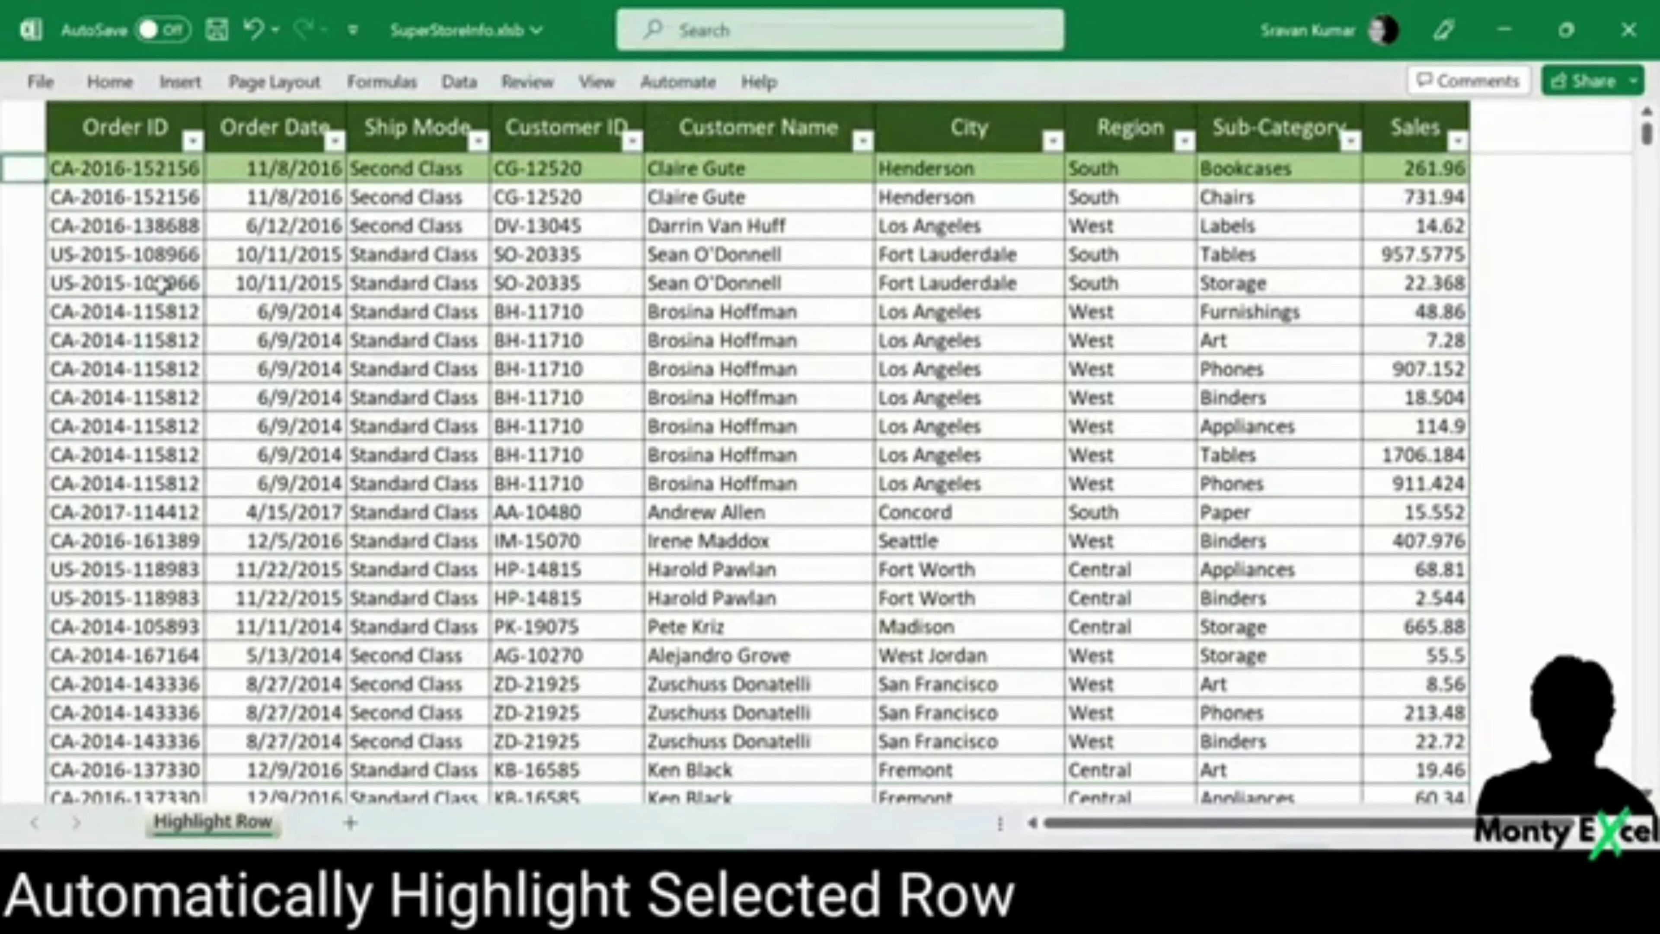
scroll(162, 281, "down", 1)
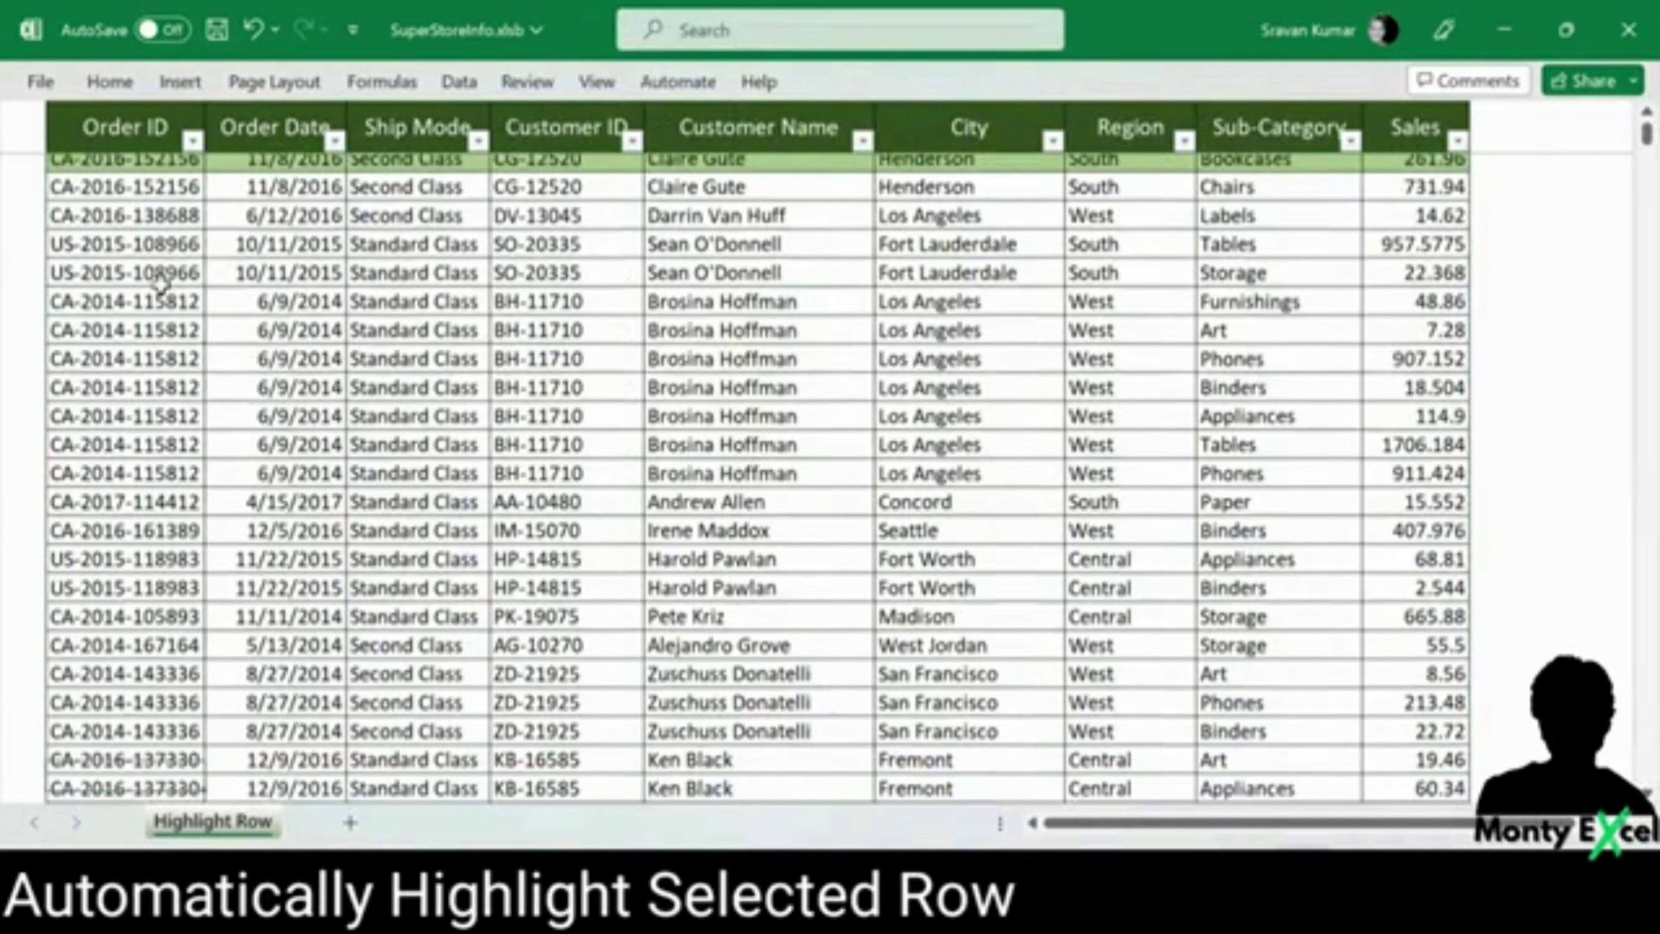
scroll(161, 281, "down", 5)
scroll(161, 282, "down", 1)
scroll(161, 282, "up", 6)
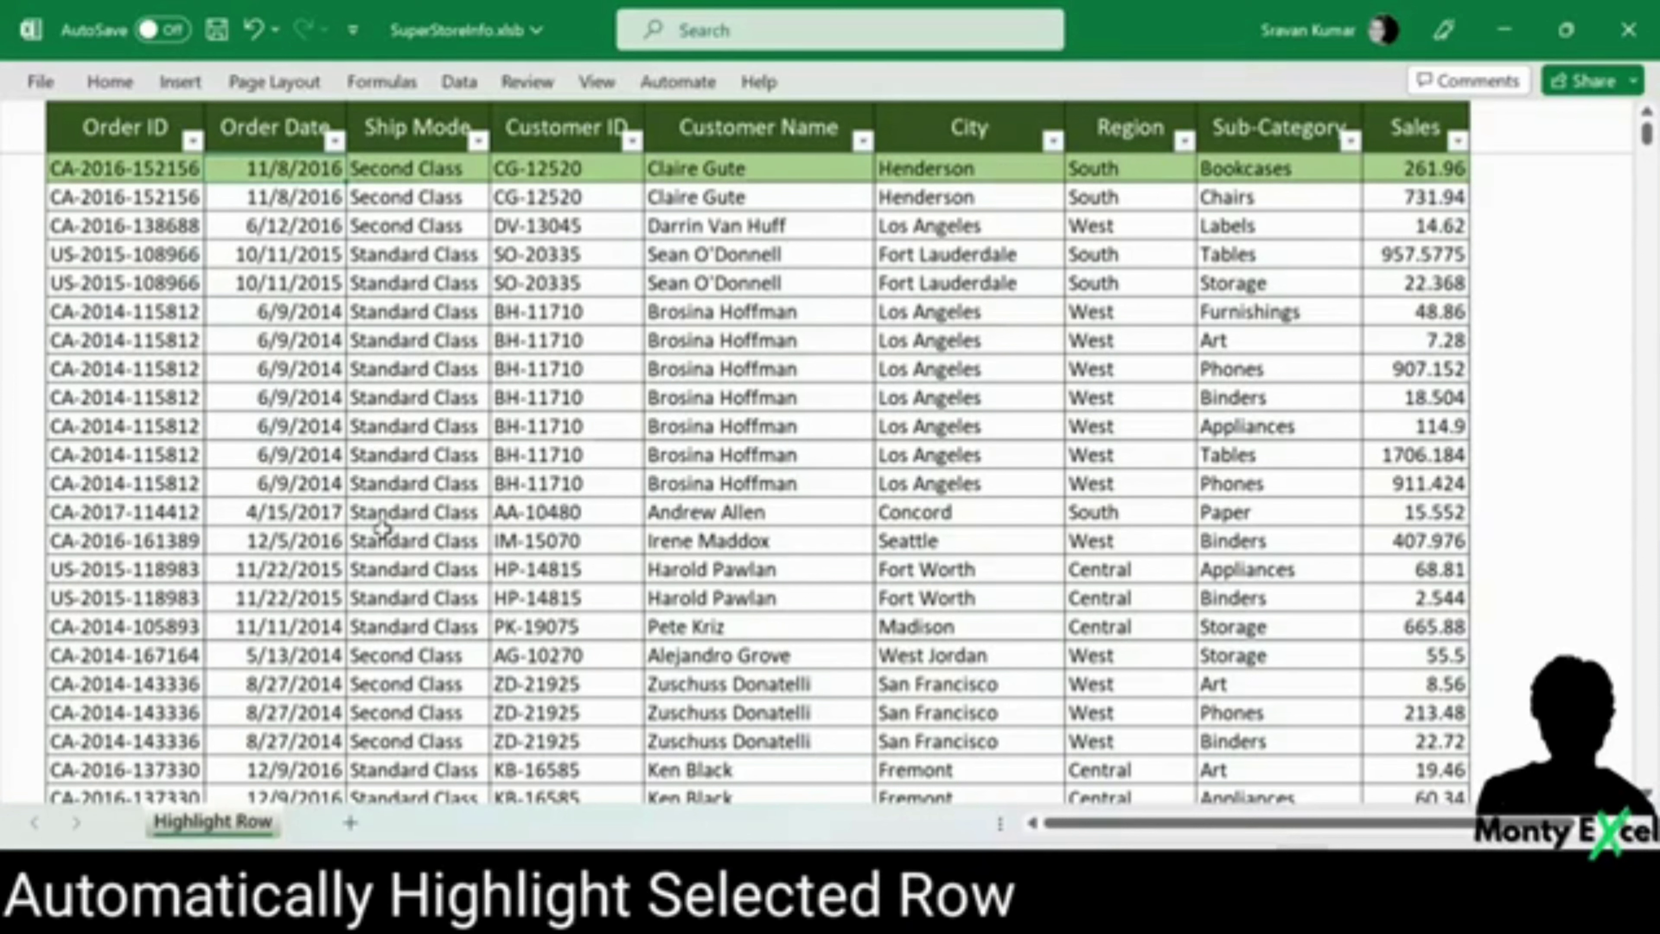
Step: Open the code of the Highlight Row sheet and create a Worksheet SelectionChange procedure
right_click(212, 824)
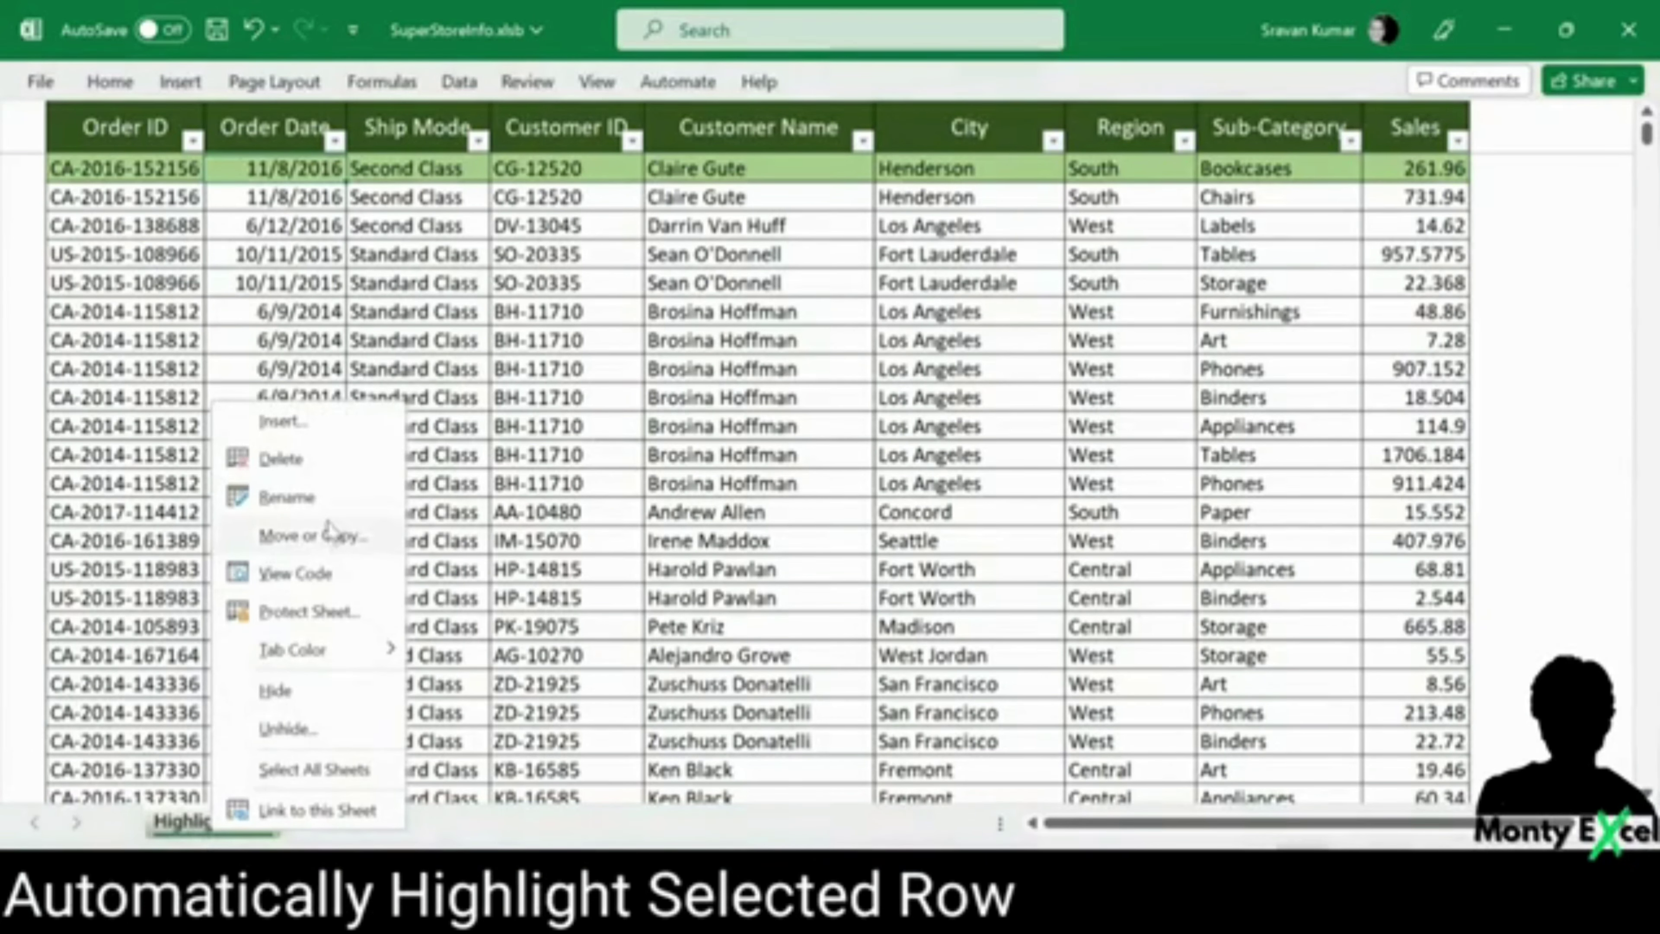
left_click(314, 578)
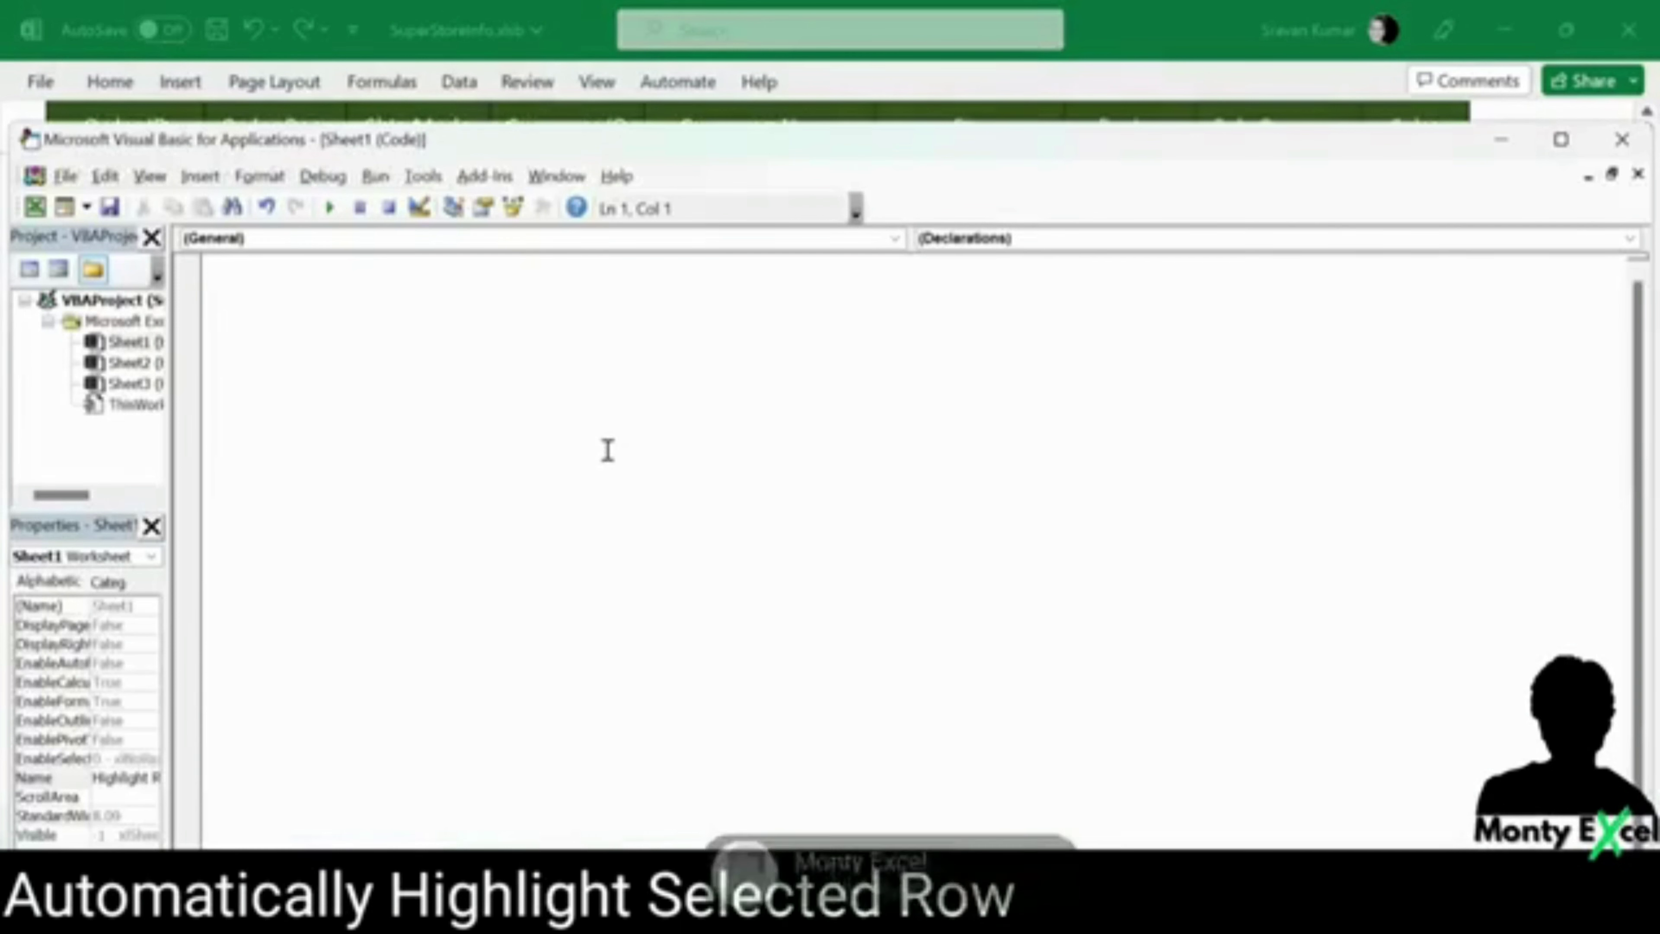
left_click(581, 244)
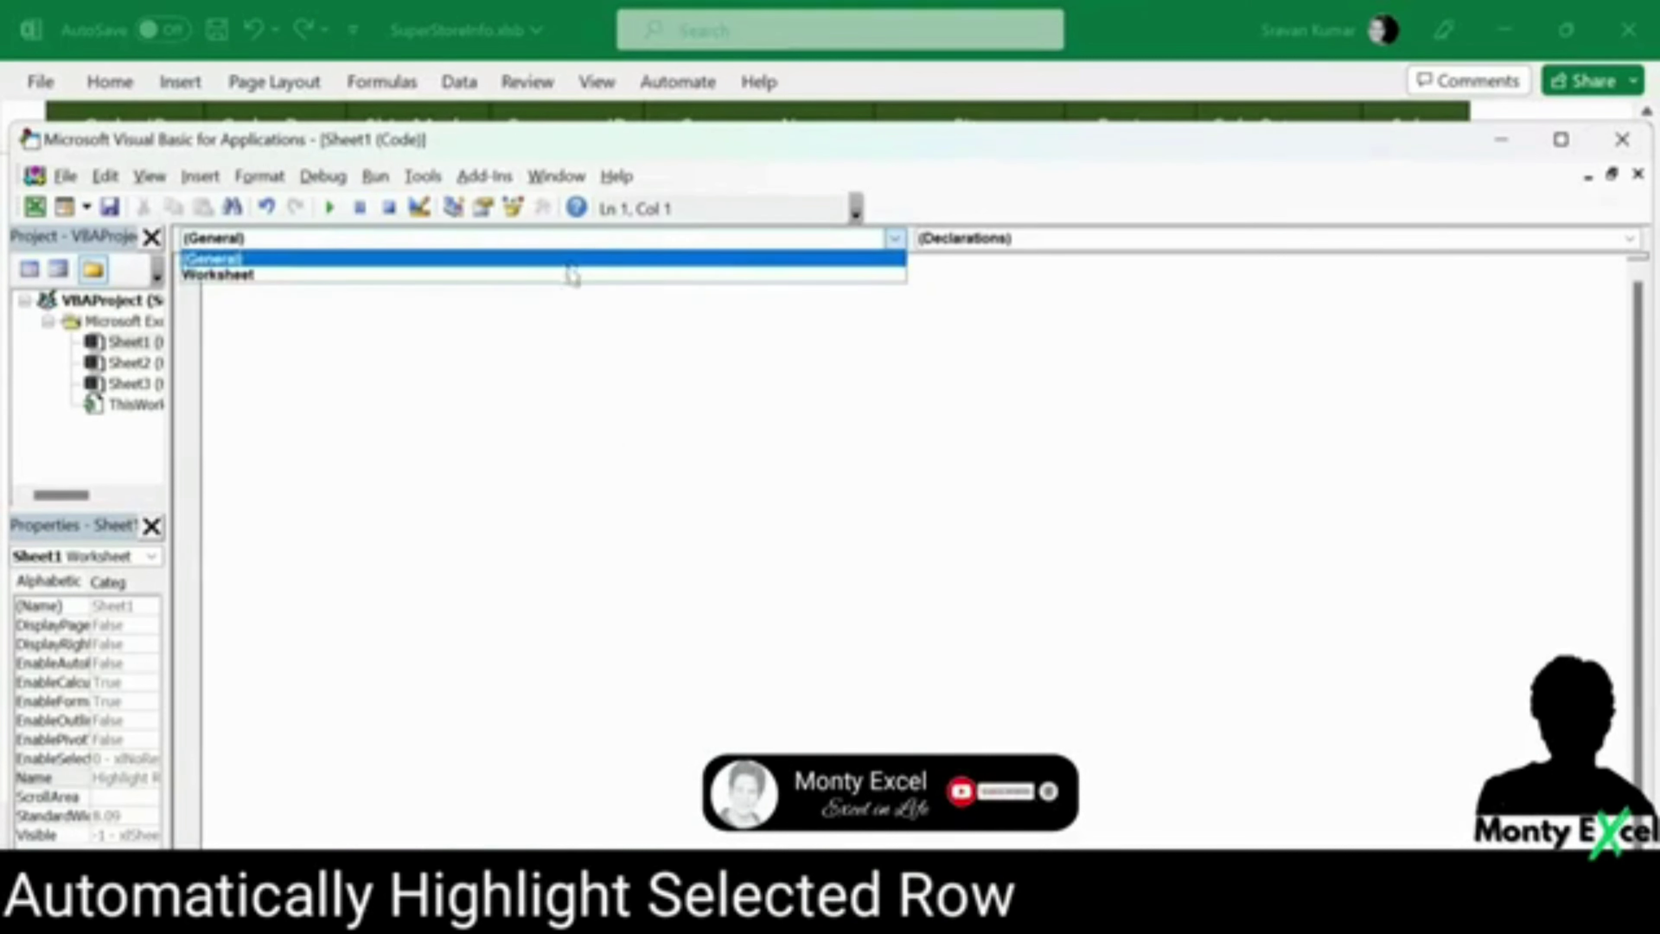
left_click(570, 276)
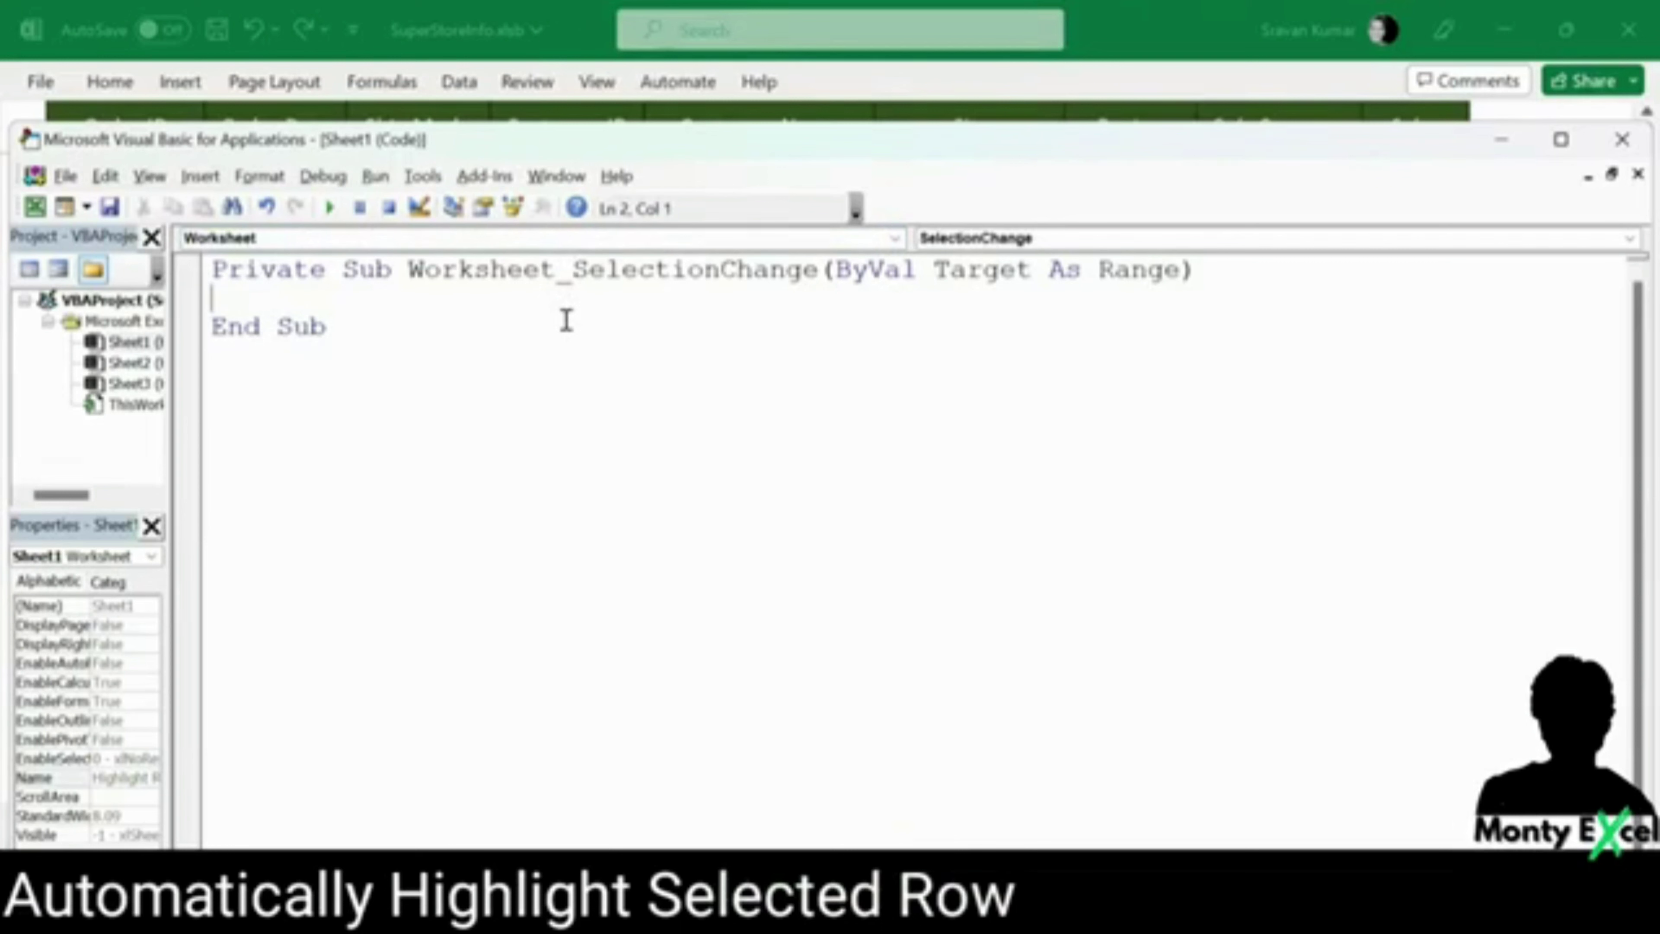
Step: Add the line Target.Calculate to the SelectionChange procedure, close the code editor and save the workbook
type("TARGET")
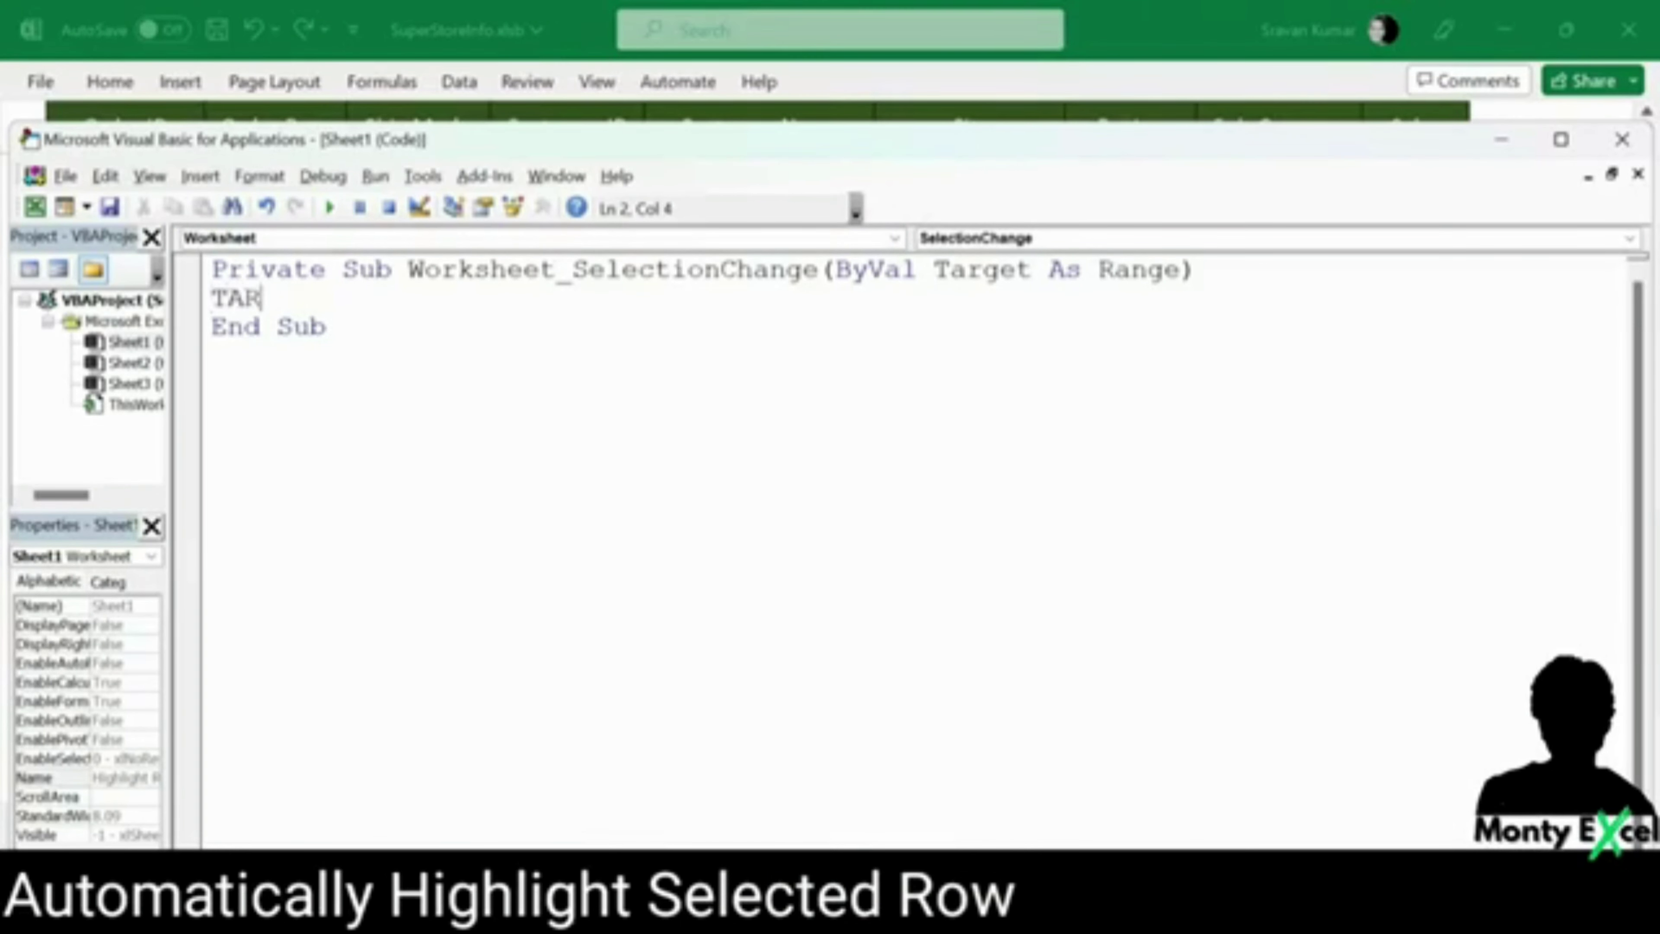
type(".CAL")
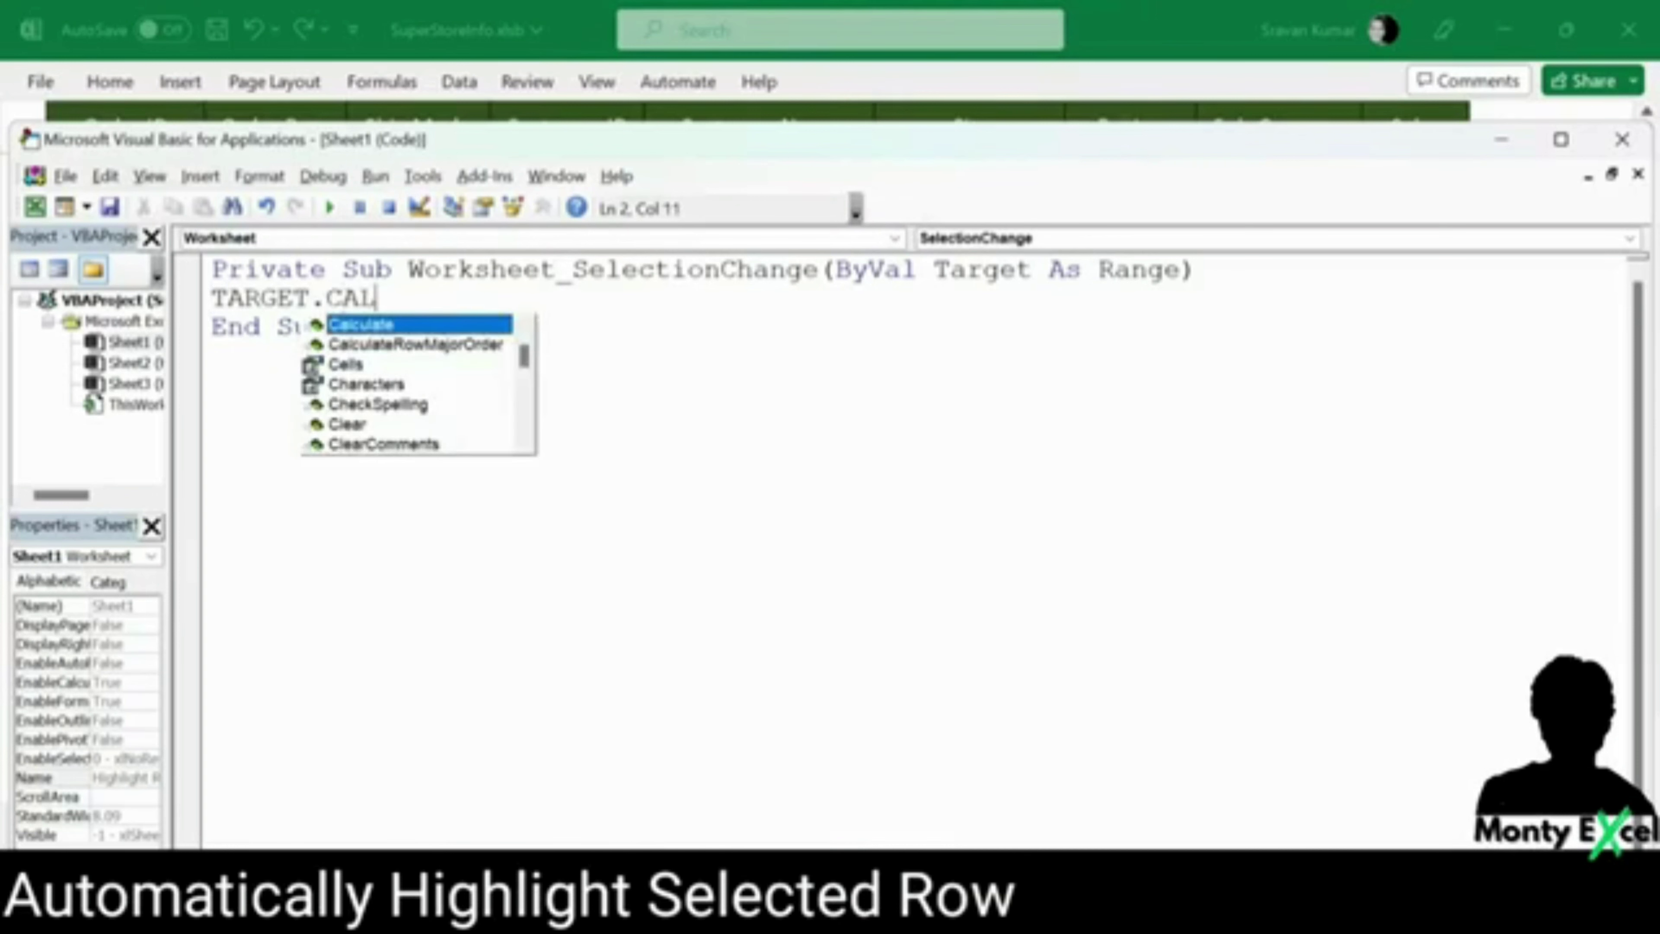
key("Tab")
left_click(566, 320)
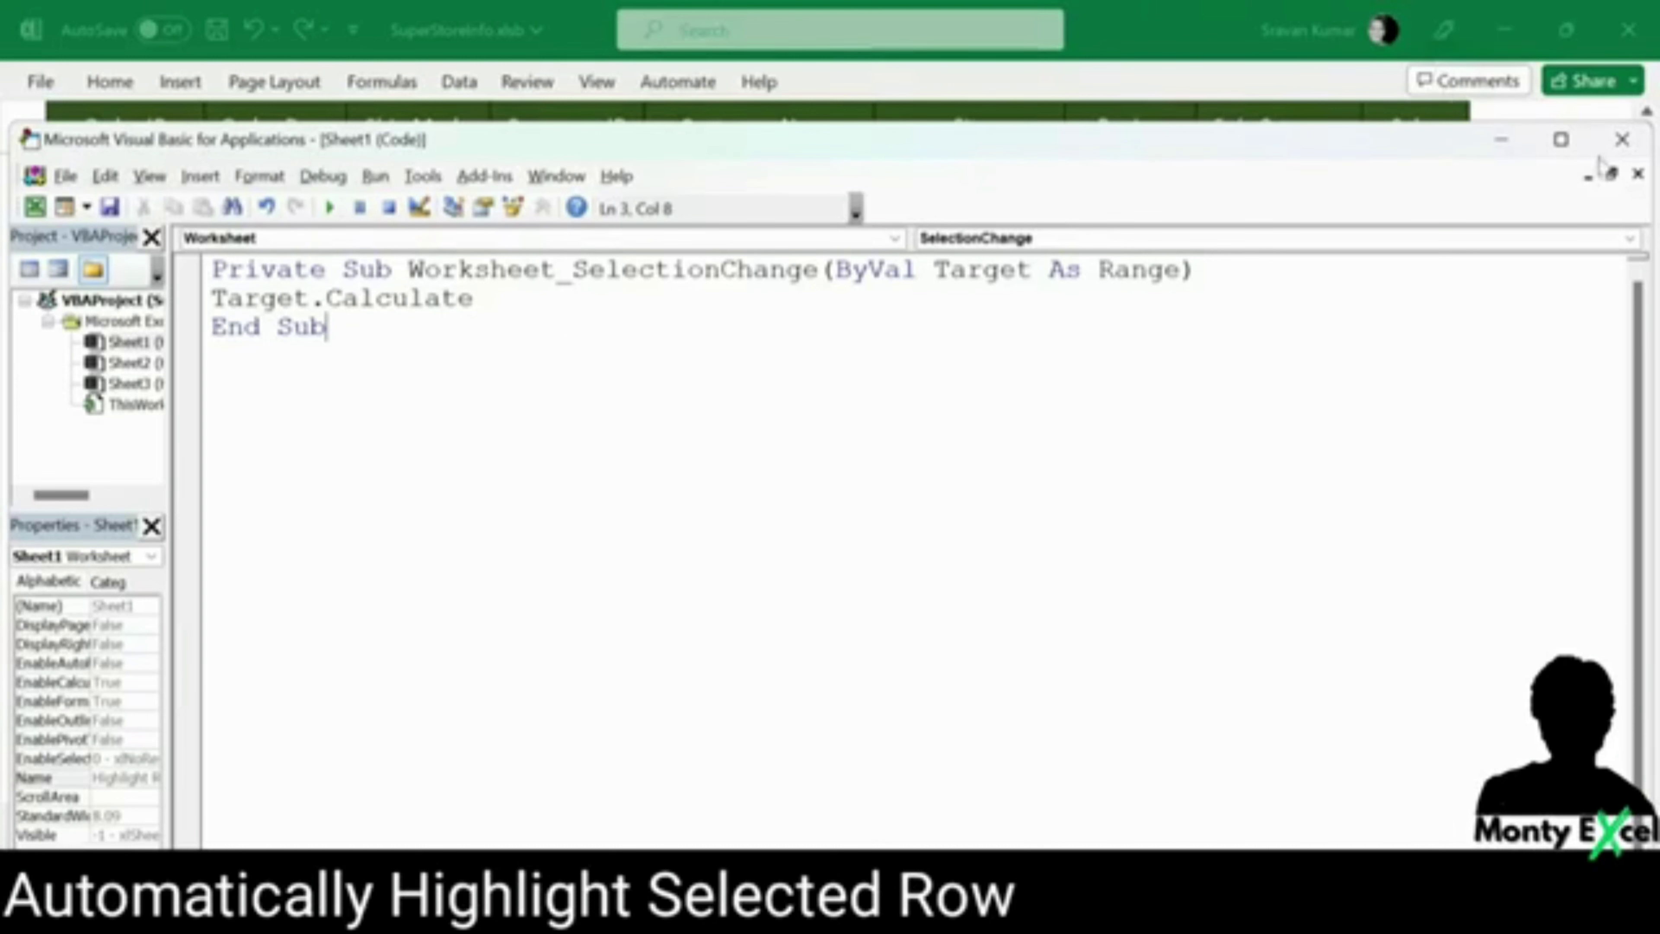
left_click(1615, 149)
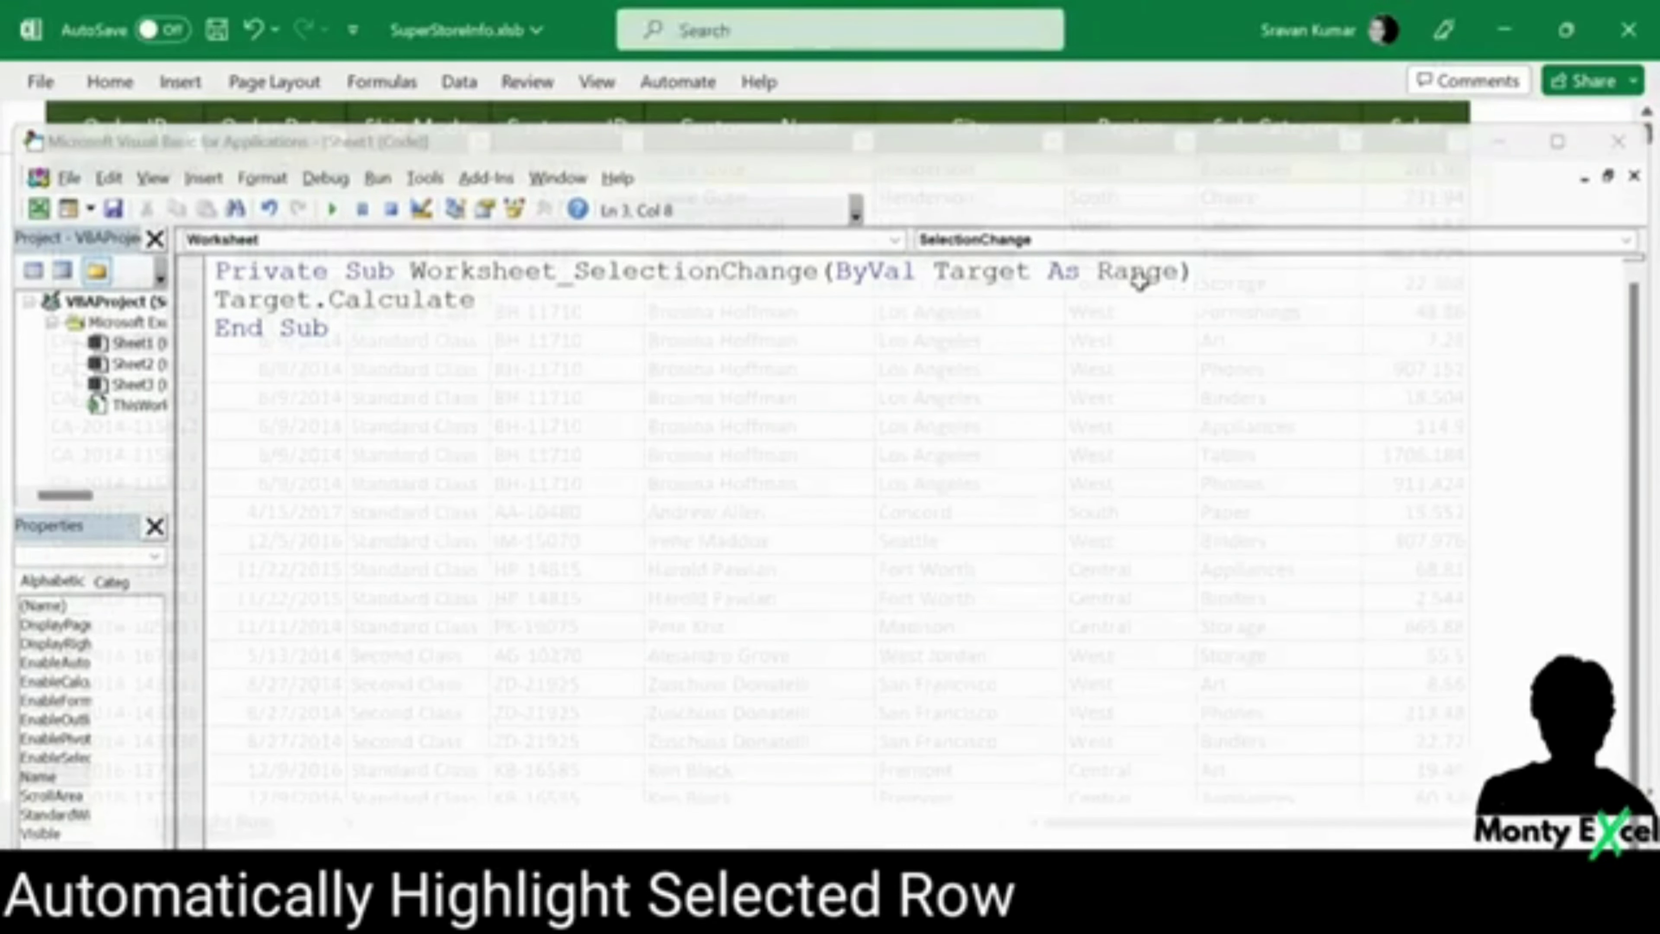
key("ctrl+s")
Step: Select a Ship Mode cell and move down and up through the order records to check the automatic row highlighting
left_click(419, 250)
key("Down")
key("Down")
key("Down")
key("Down")
key("Down")
key("Down")
key("Down")
key("Down")
key("Down")
key("Down")
key("Down")
key("Down")
key("Down")
key("Down")
key("Down")
key("Down")
key("Down")
key("Up")
key("Up")
key("Up")
key("Up")
key("Up")
key("Up")
key("Up")
key("Up")
key("Up")
key("Up")
key("Up")
key("Up")
key("Up")
key("Up")
key("Up")
key("Up")
key("Up")
key("Up")
key("Up")
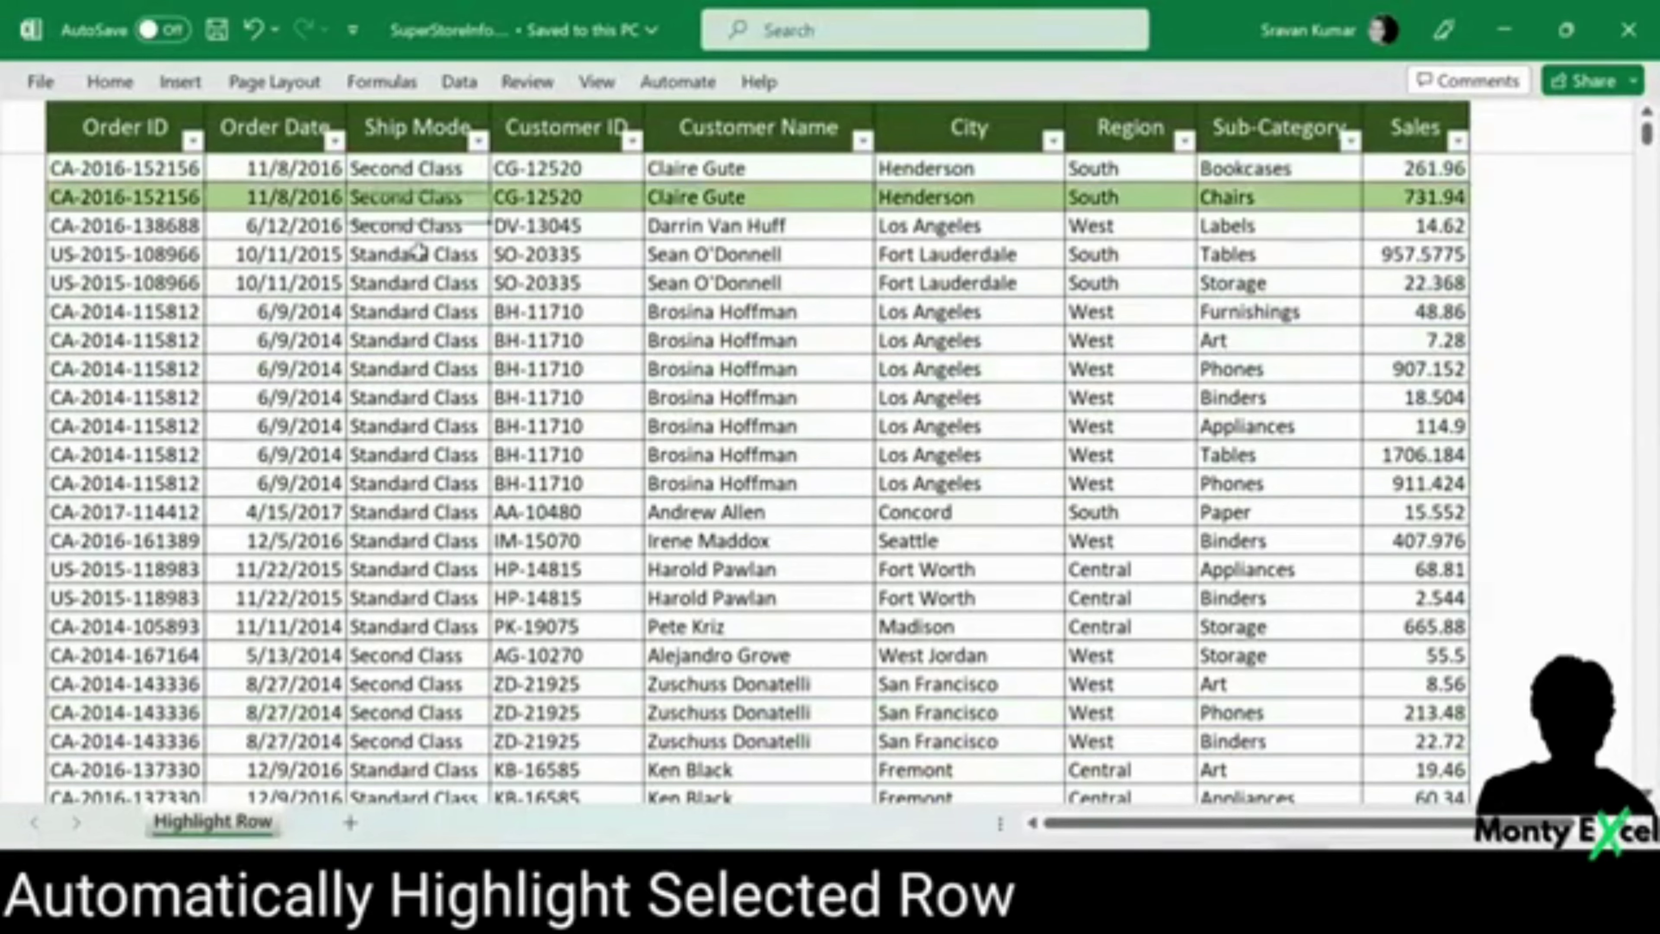
key("Down")
key("Down")
key("Down")
key("Down")
key("Down")
key("Down")
key("Down")
key("Down")
key("Down")
key("Down")
key("Down")
key("Down")
key("Down")
key("Down")
key("Down")
key("Down")
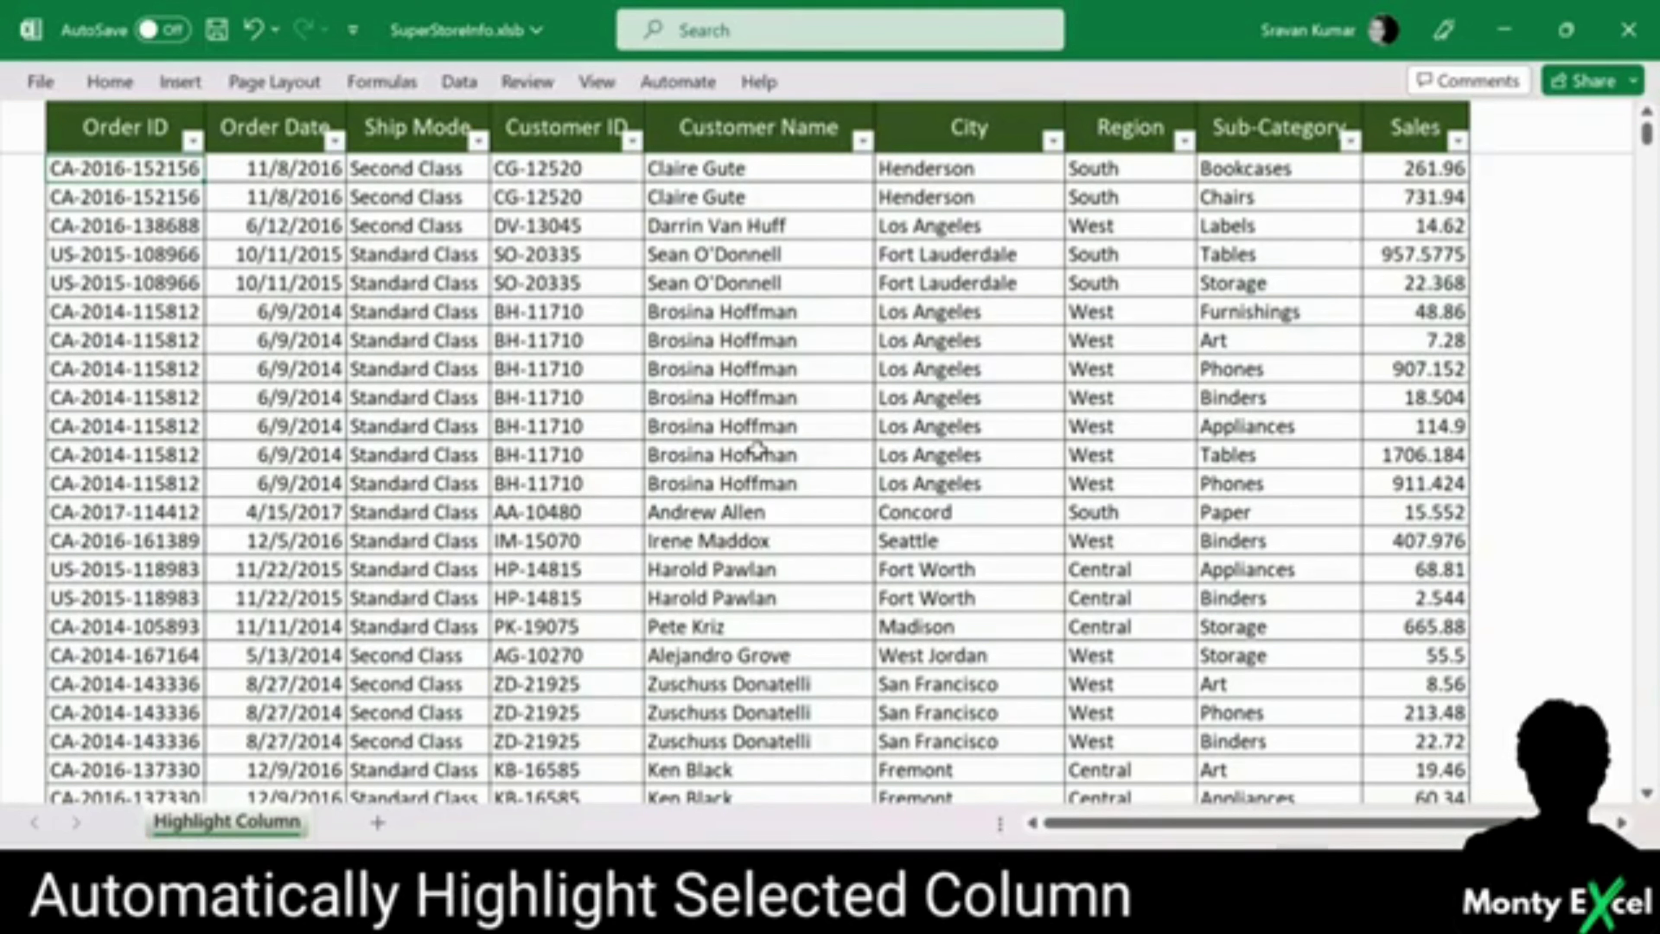
Step: On the Highlight Column sheet, select the whole order data range from the first Order ID to the last Sales value
key("Right")
key("Right")
key("Right")
key("Left")
key("Left")
key("Left")
key("ctrl+shift+Right")
key("ctrl+shift+Down")
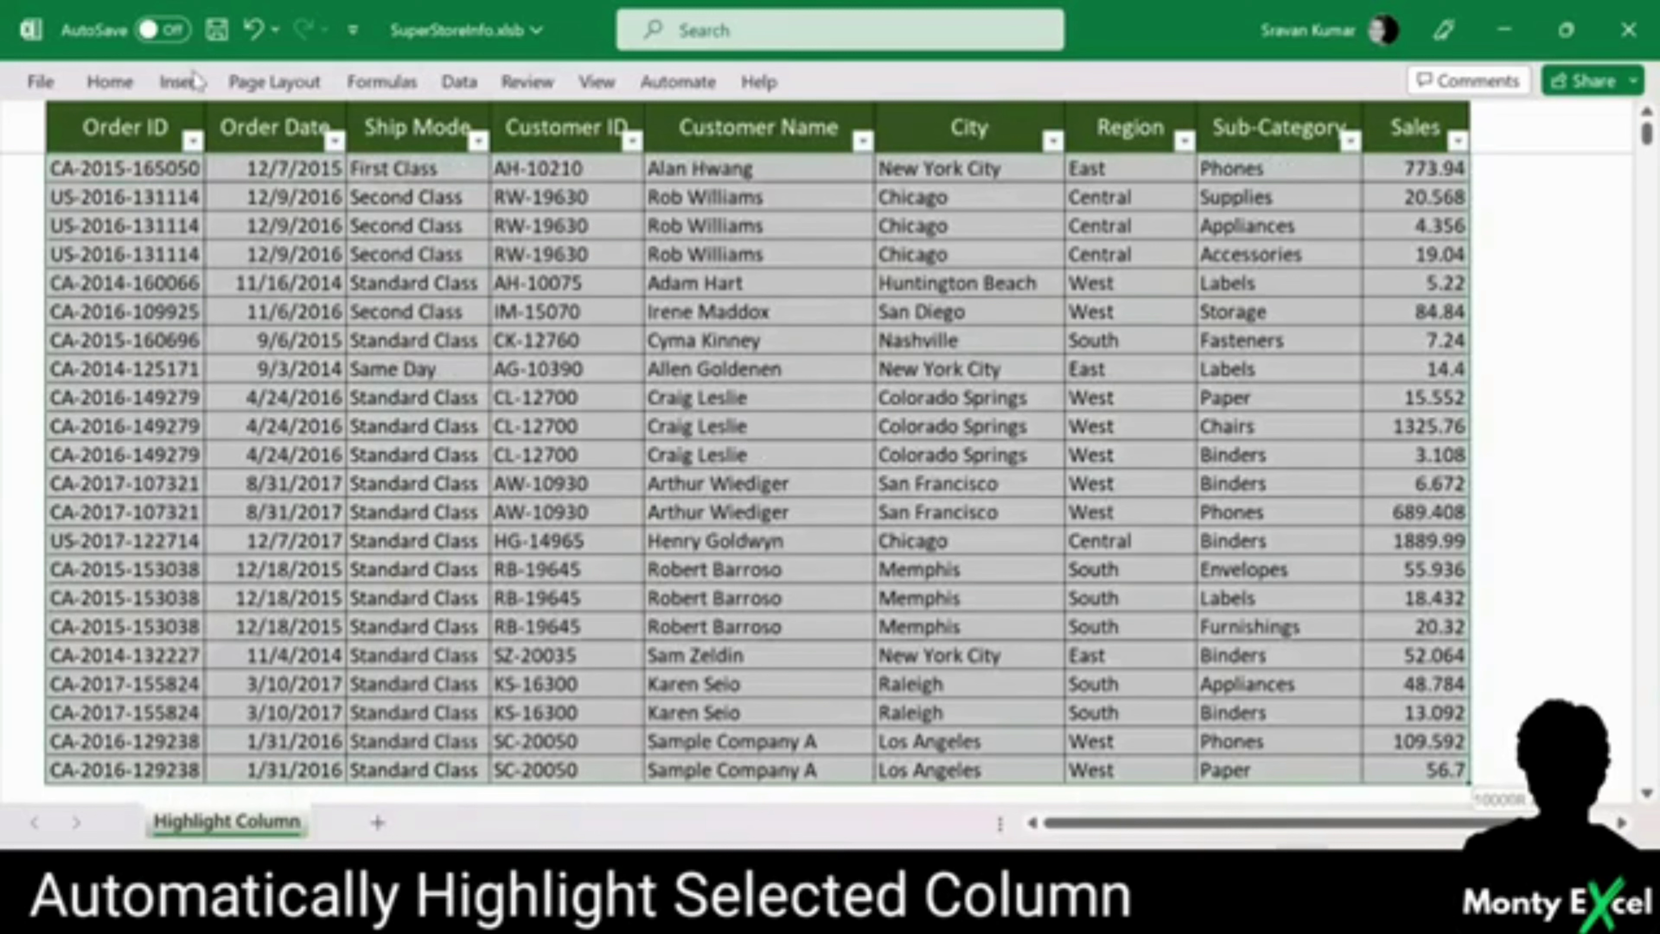
Step: Start a new conditional formatting rule for the selected data that uses the formula =COLUMN()=CELL("COL")
left_click(110, 82)
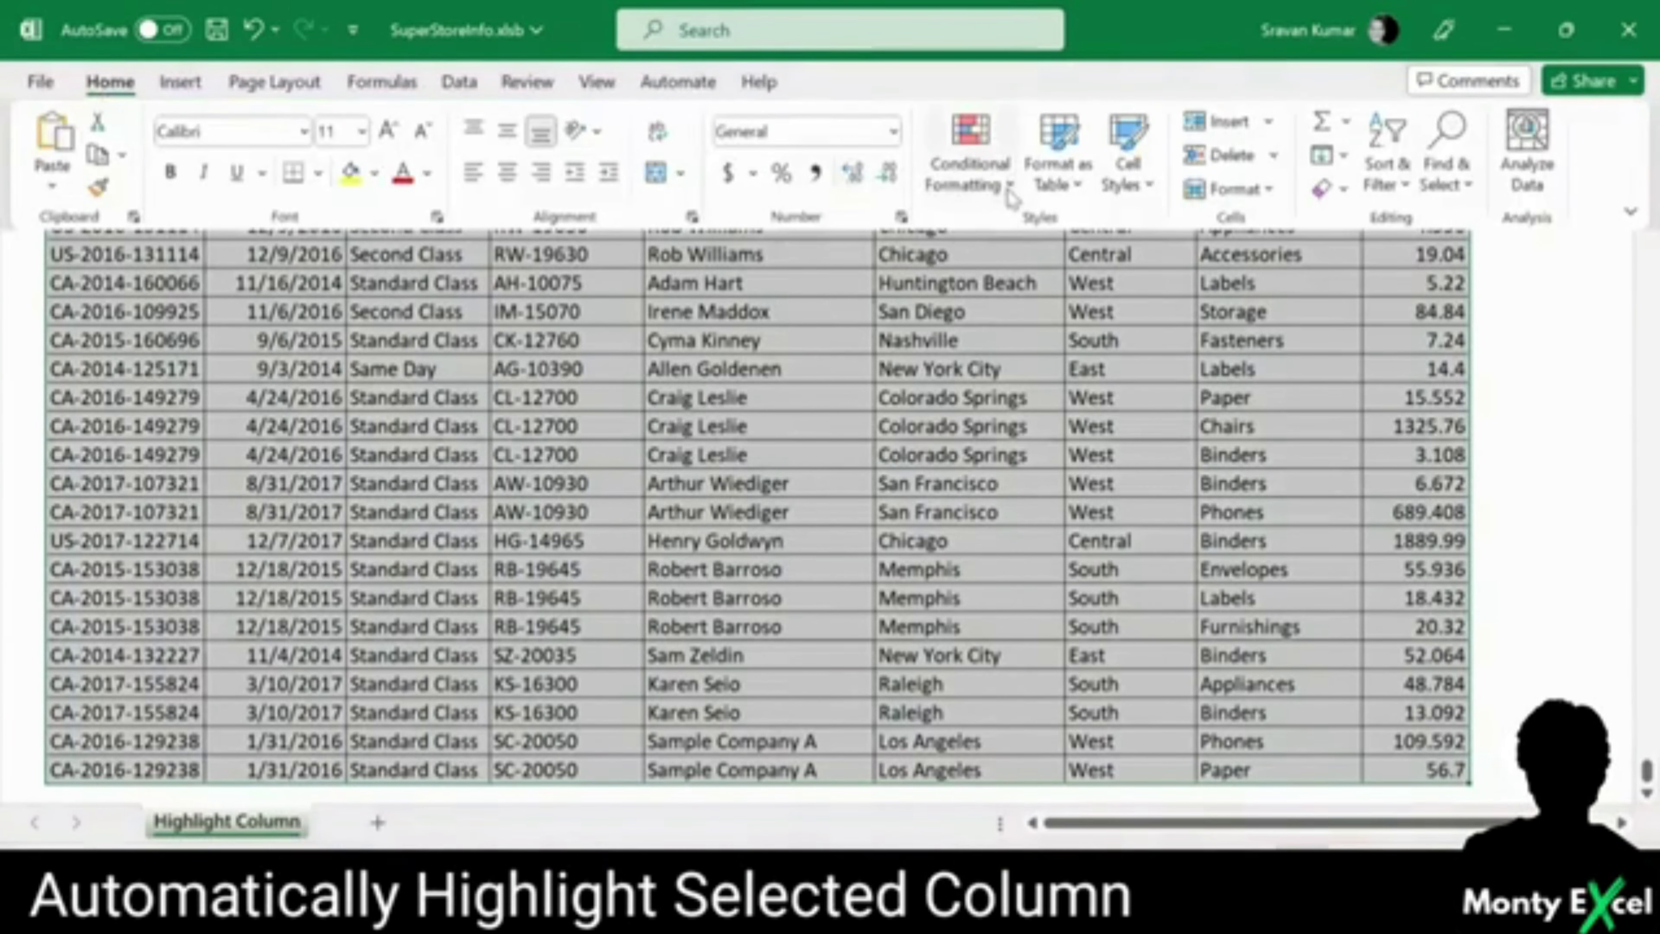
left_click(1006, 186)
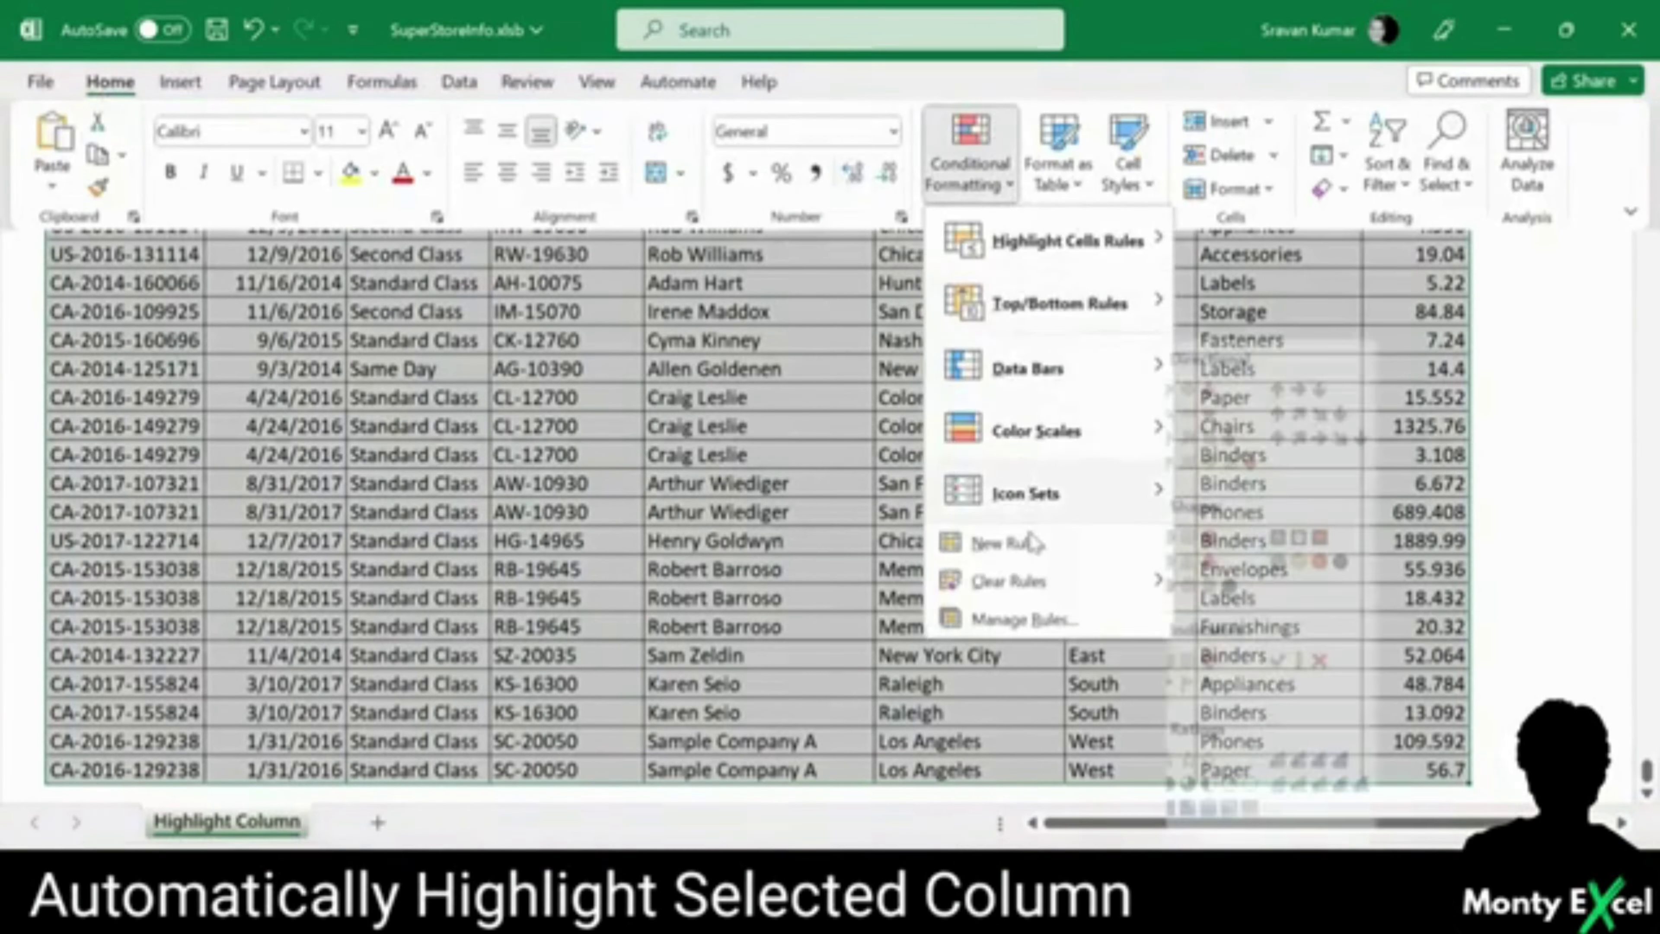
left_click(1006, 544)
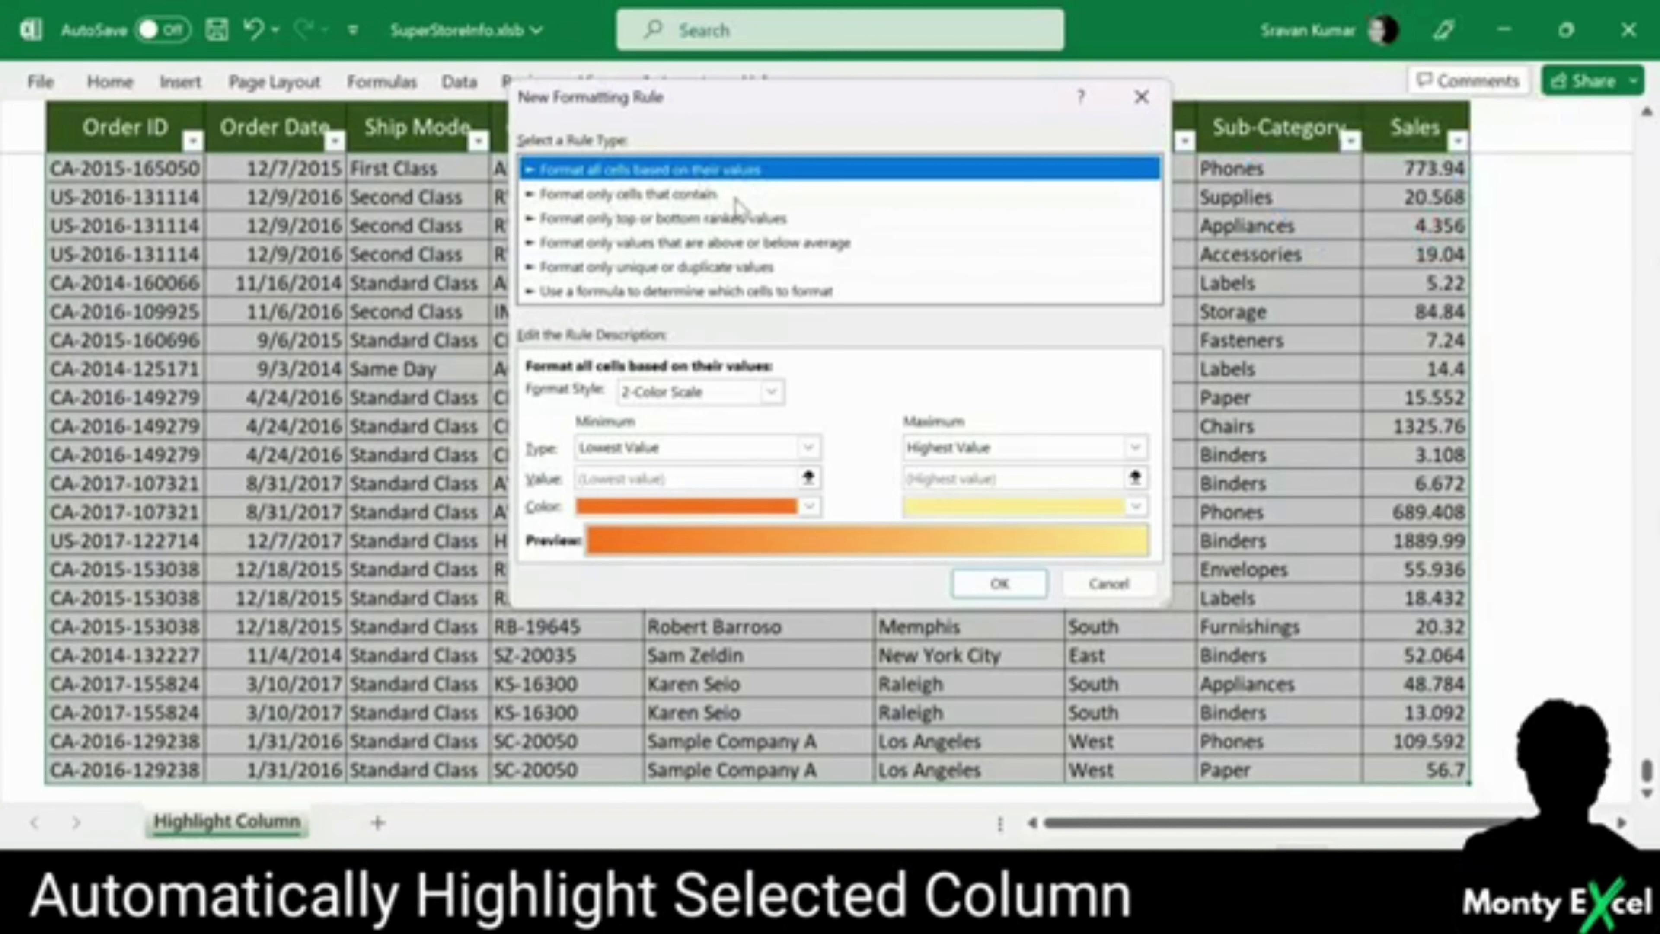
left_click(696, 292)
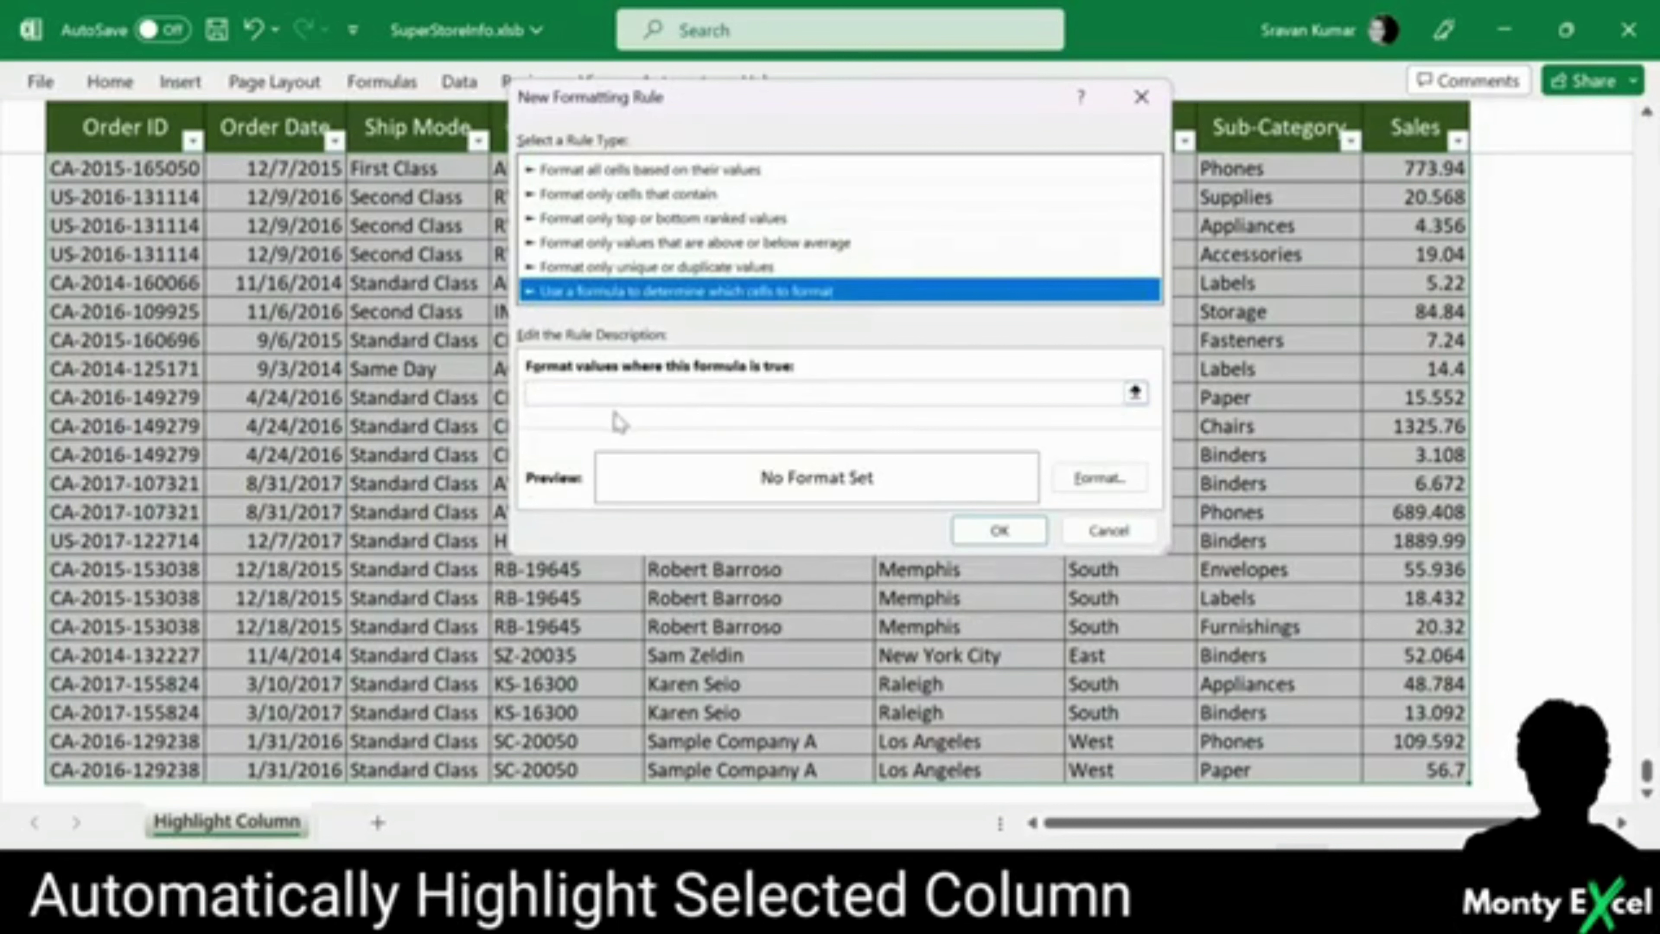
left_click(614, 392)
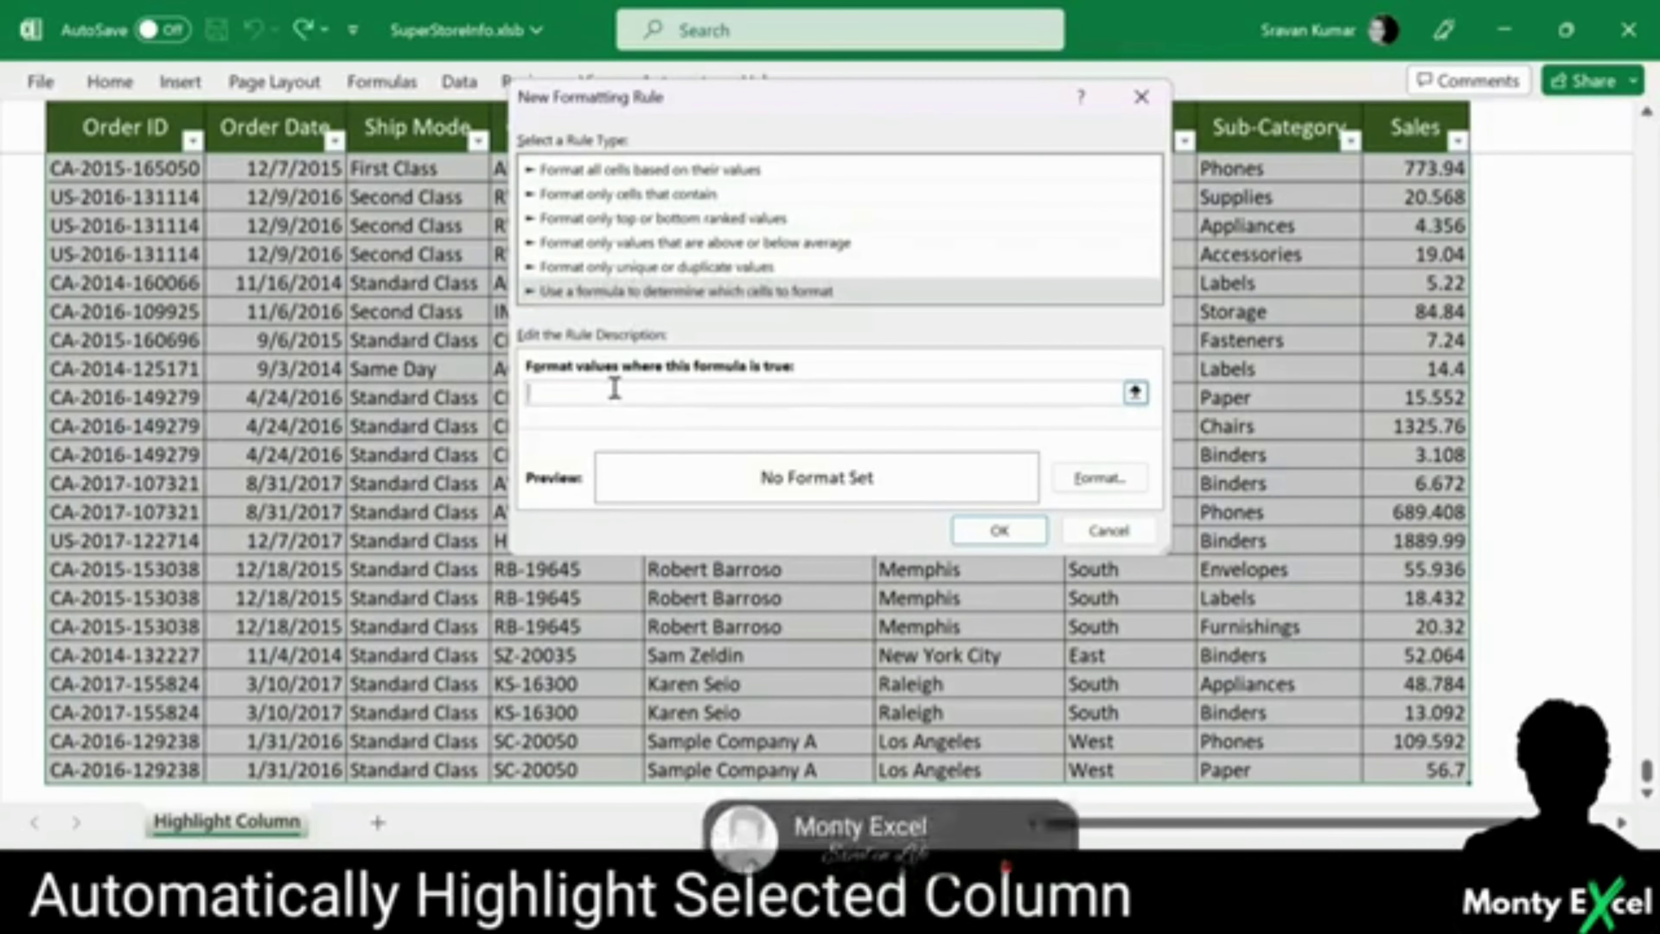
type("=COLUMN")
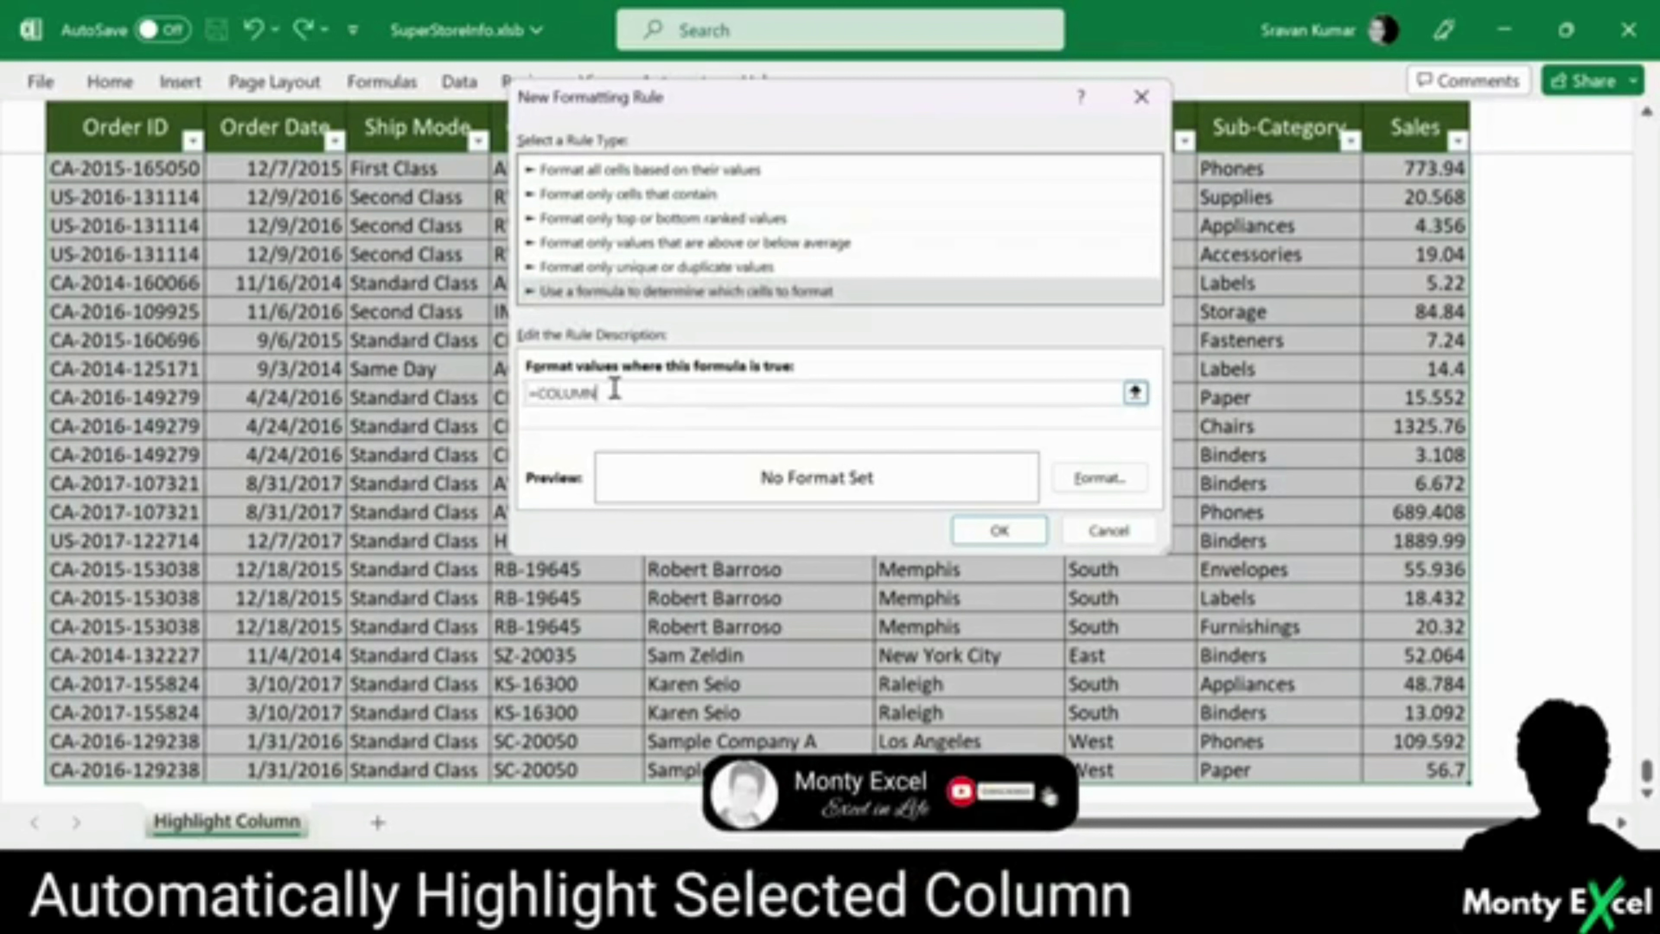
type("()=CELL(")
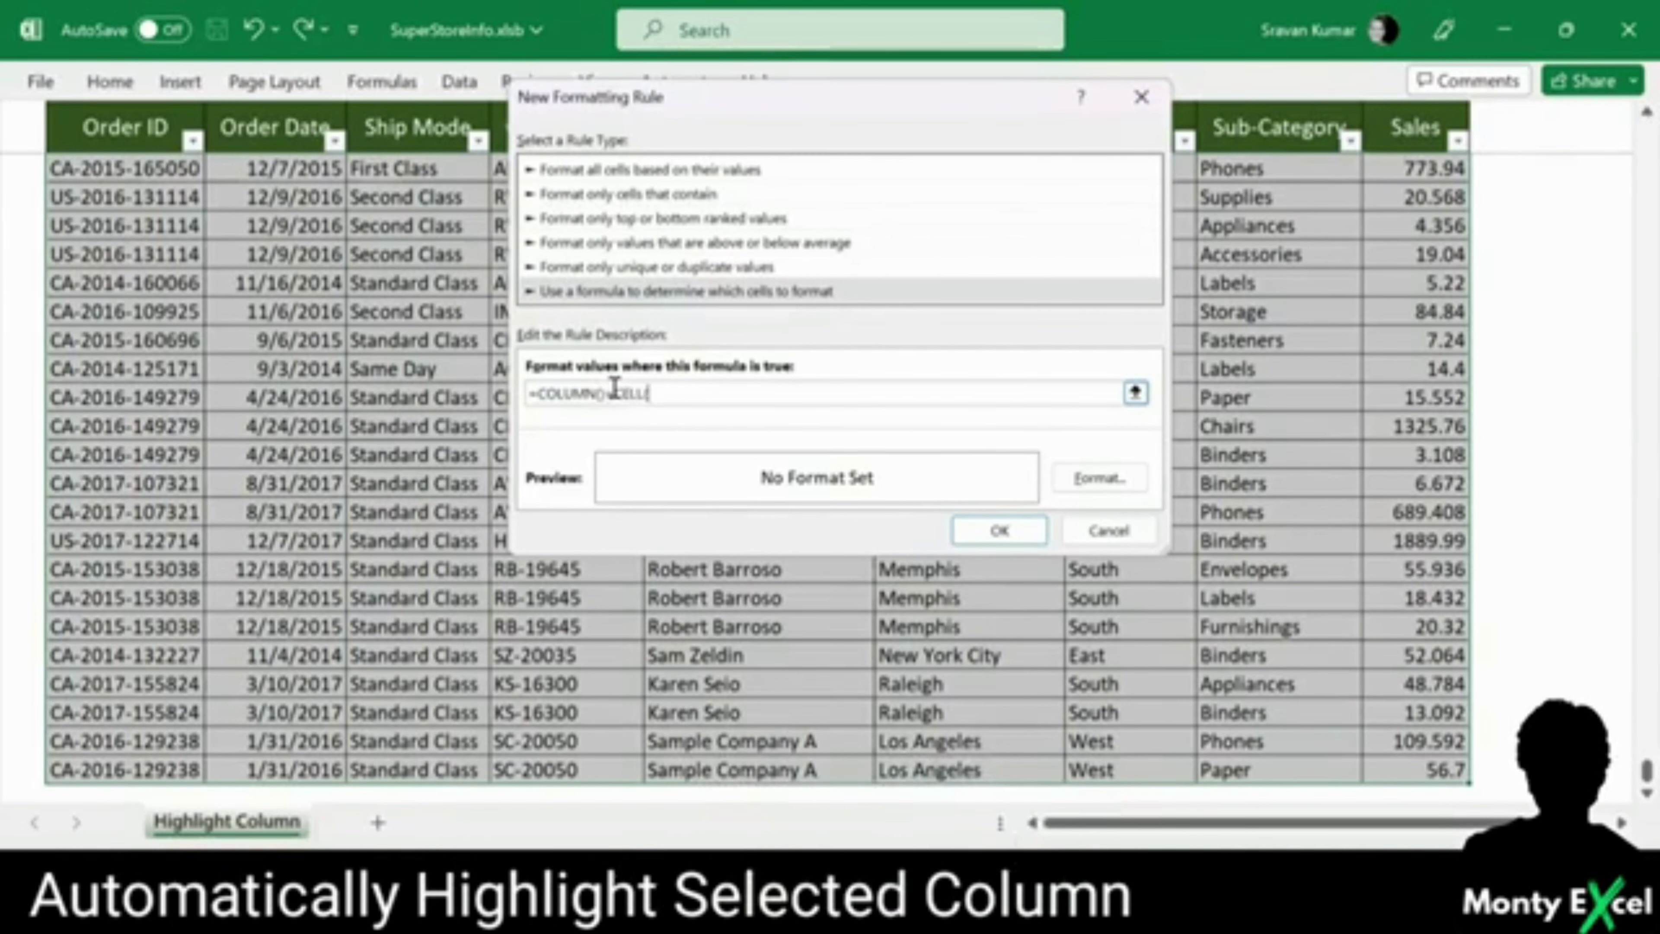
type("\"COL\")")
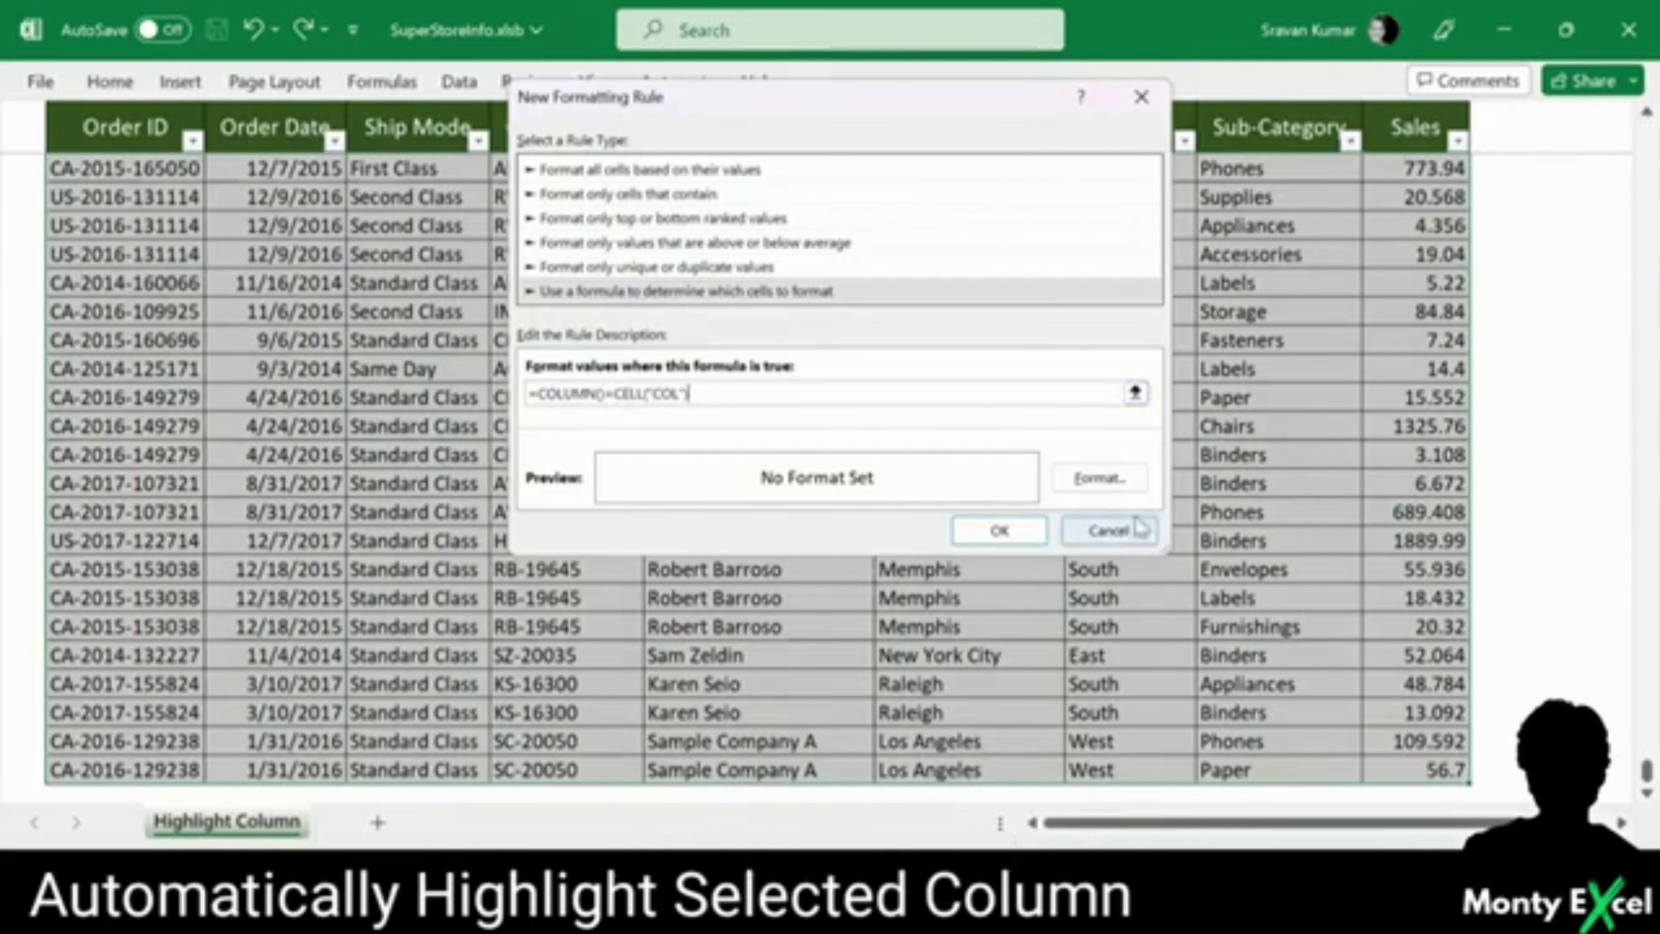
Step: Give the column rule a dark green background fill and apply it to the selected data
left_click(1100, 478)
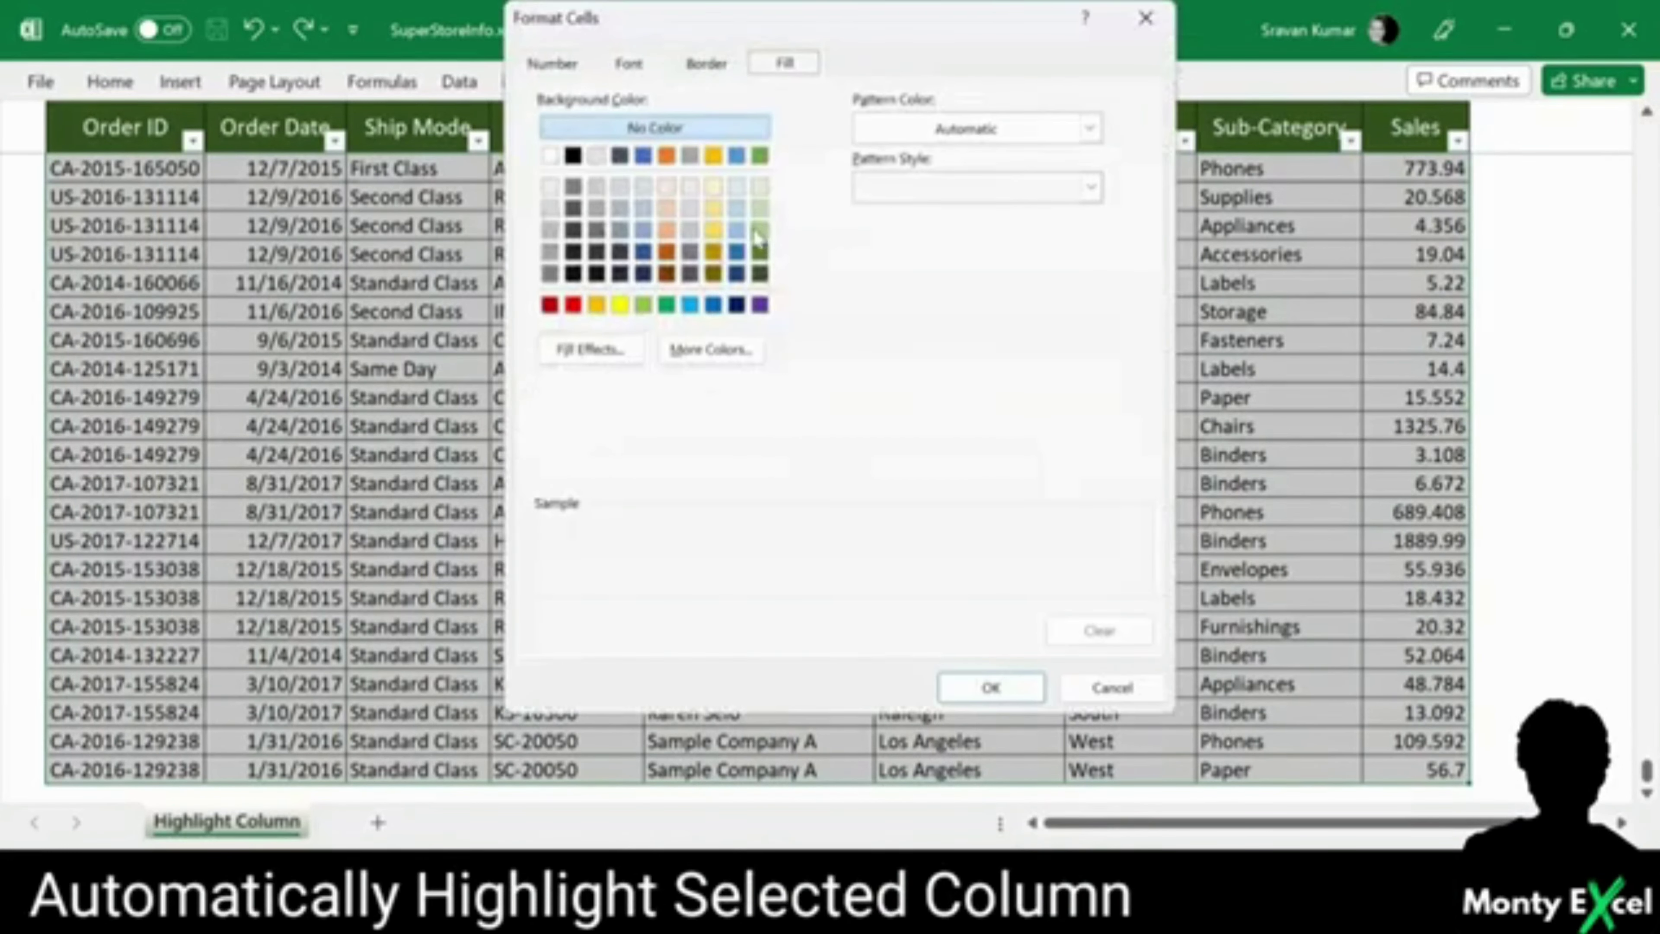
left_click(760, 274)
left_click(992, 690)
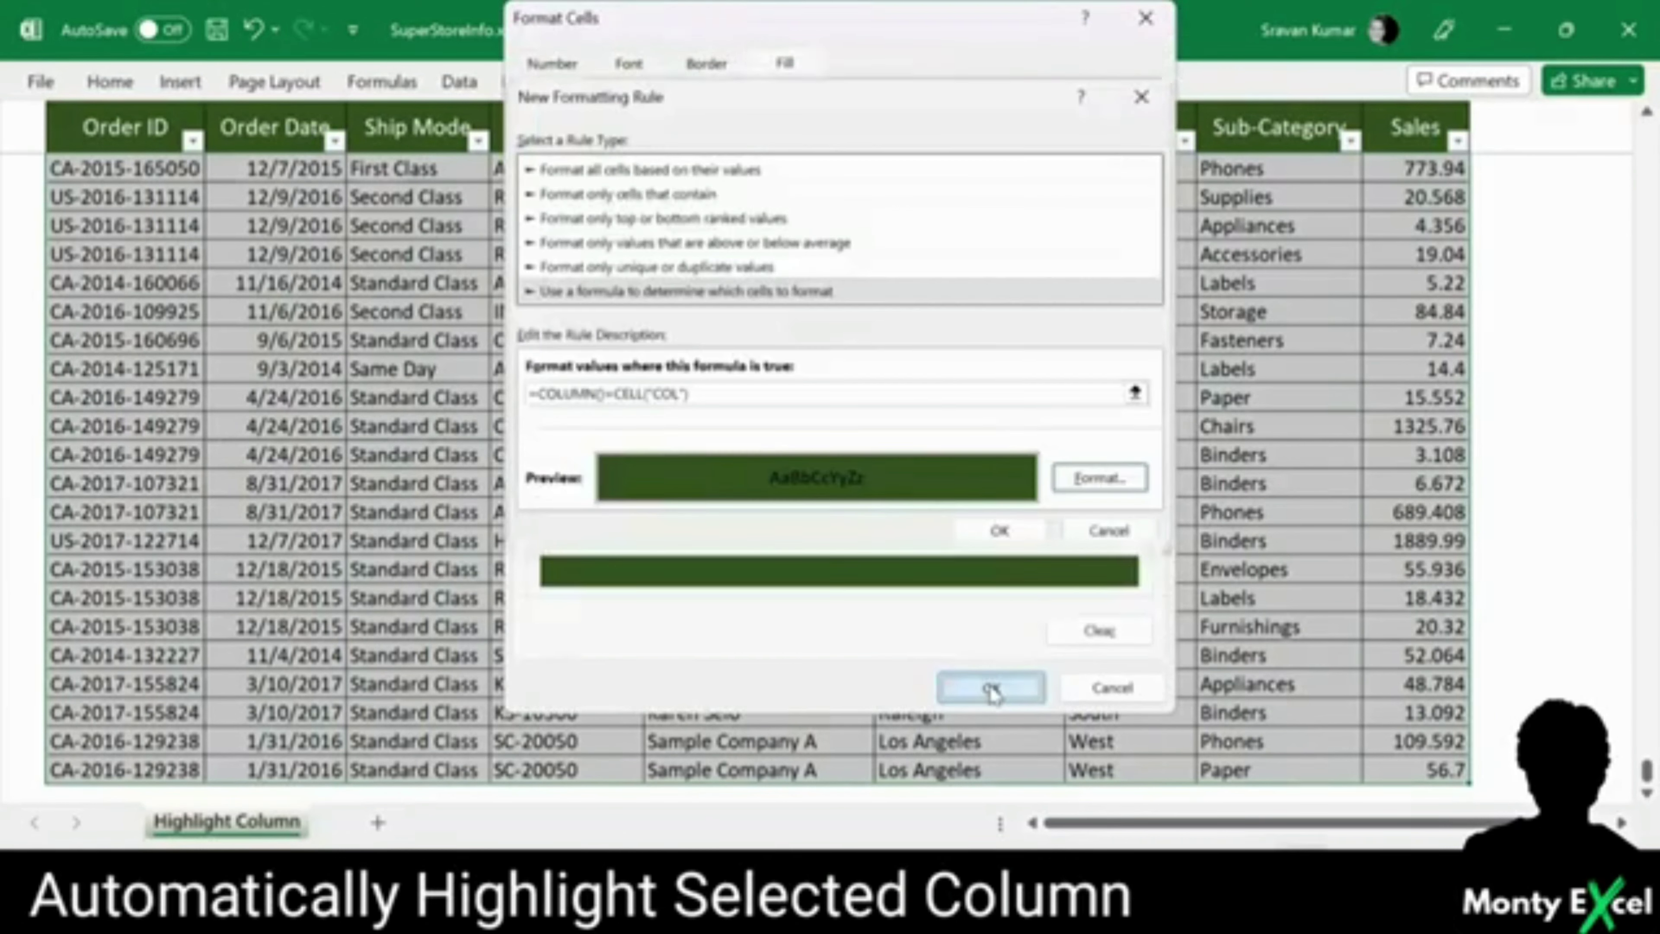
left_click(1007, 530)
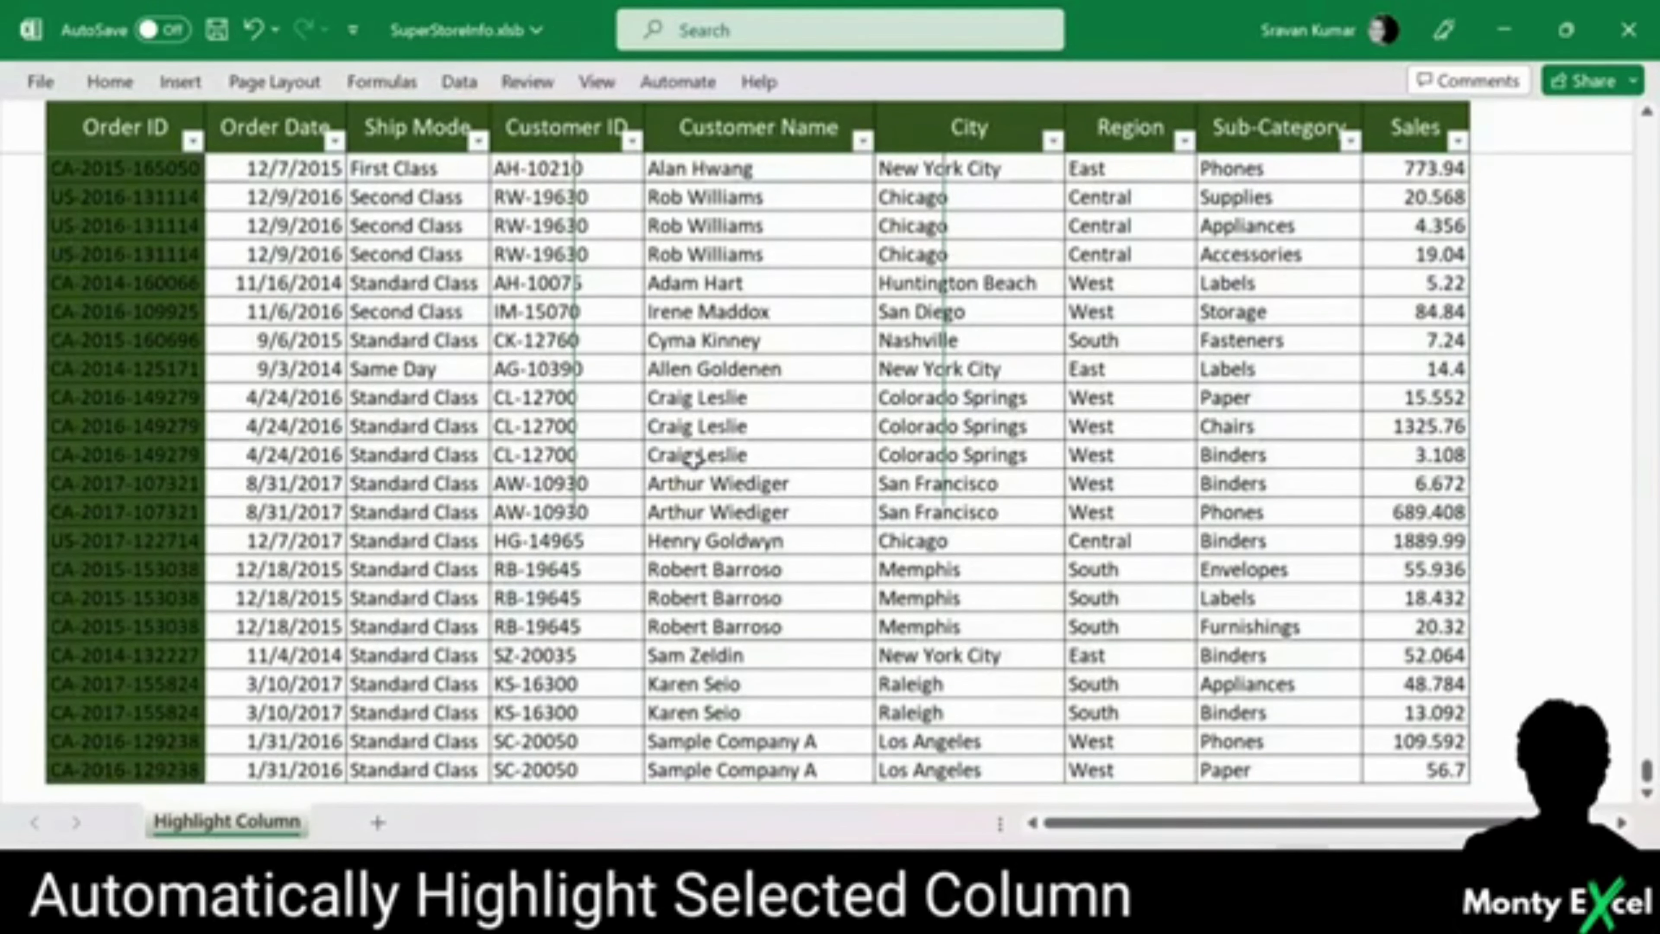
Step: Return to the start of the data and move across the columns to check whether the highlighting follows the selection
key("ctrl+Home")
key("Right")
key("Right")
key("Right")
key("Right")
key("Right")
key("Right")
key("Down")
key("Left")
key("Left")
key("Left")
key("Left")
key("Left")
key("Right")
key("Right")
key("Right")
key("Right")
key("Right")
key("Right")
key("Right")
key("Right")
key("Left")
key("Home")
key("Right")
key("Right")
key("Right")
key("Right")
key("Right")
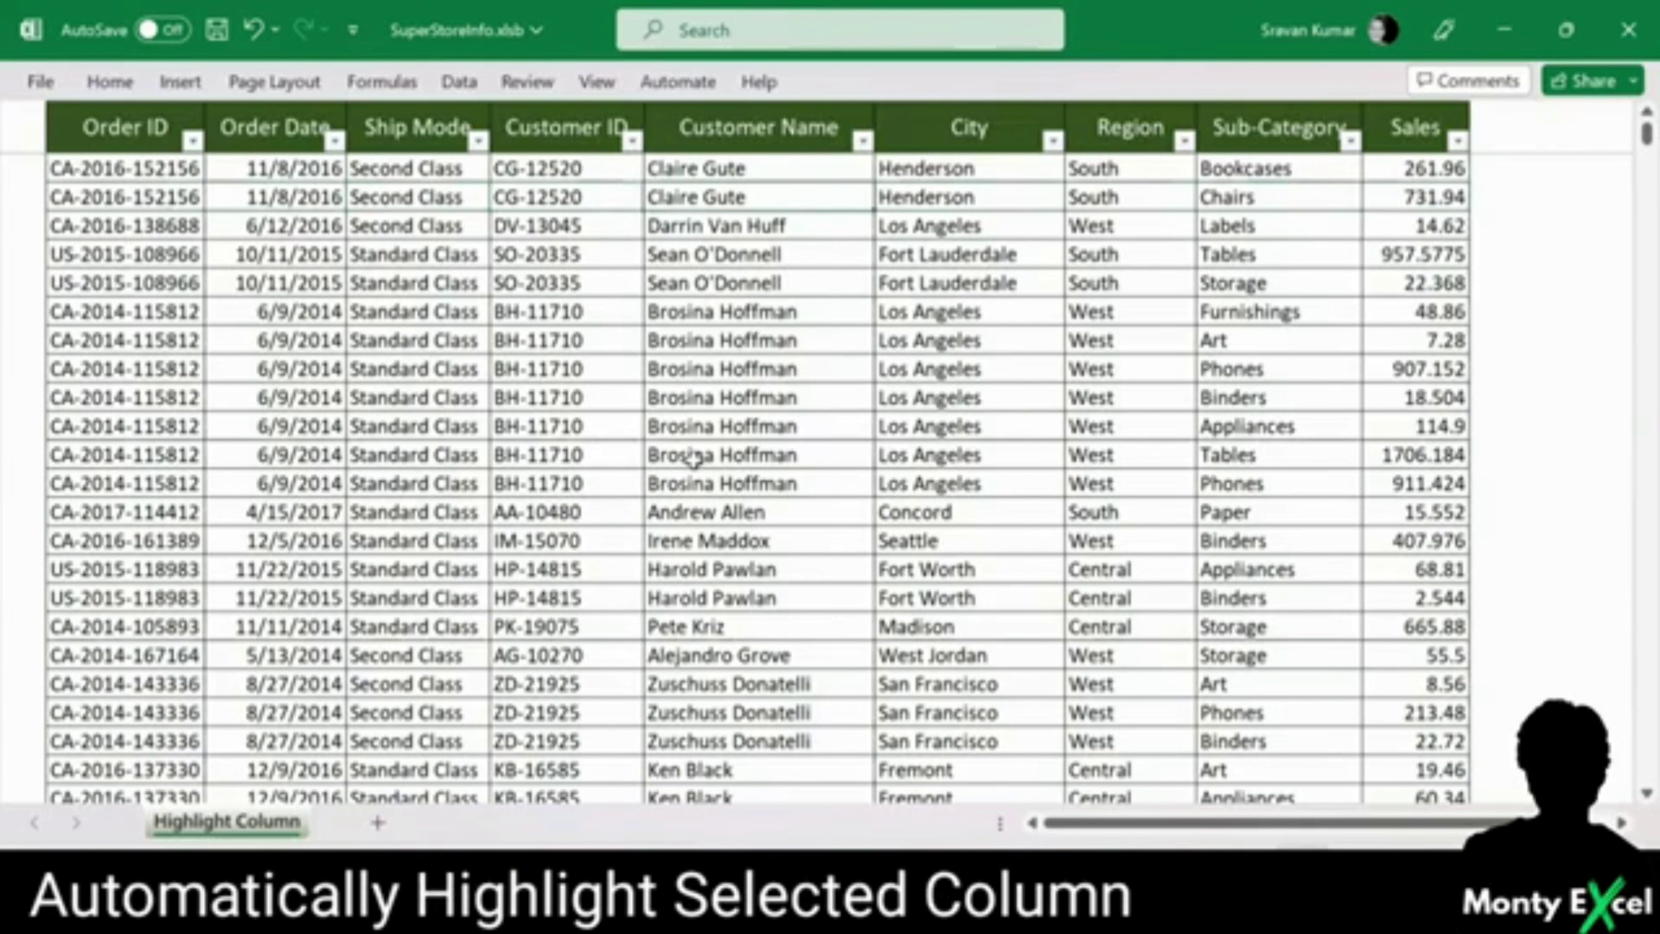
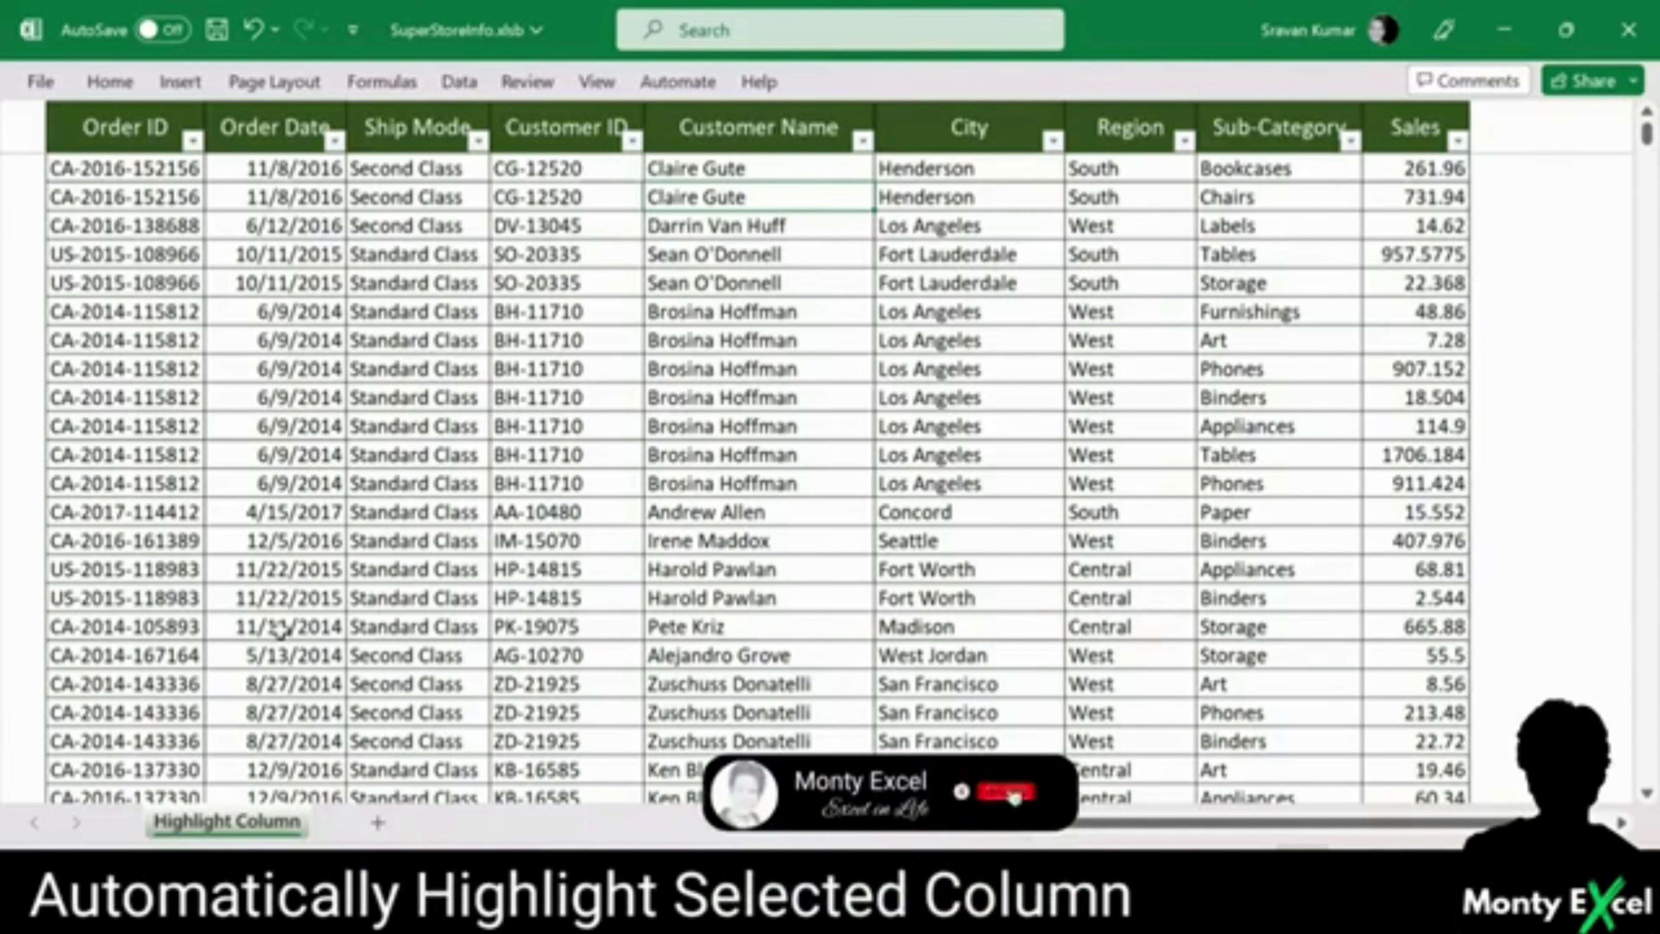
Step: Open the code of the Highlight Column sheet and create a Worksheet SelectionChange procedure
right_click(230, 824)
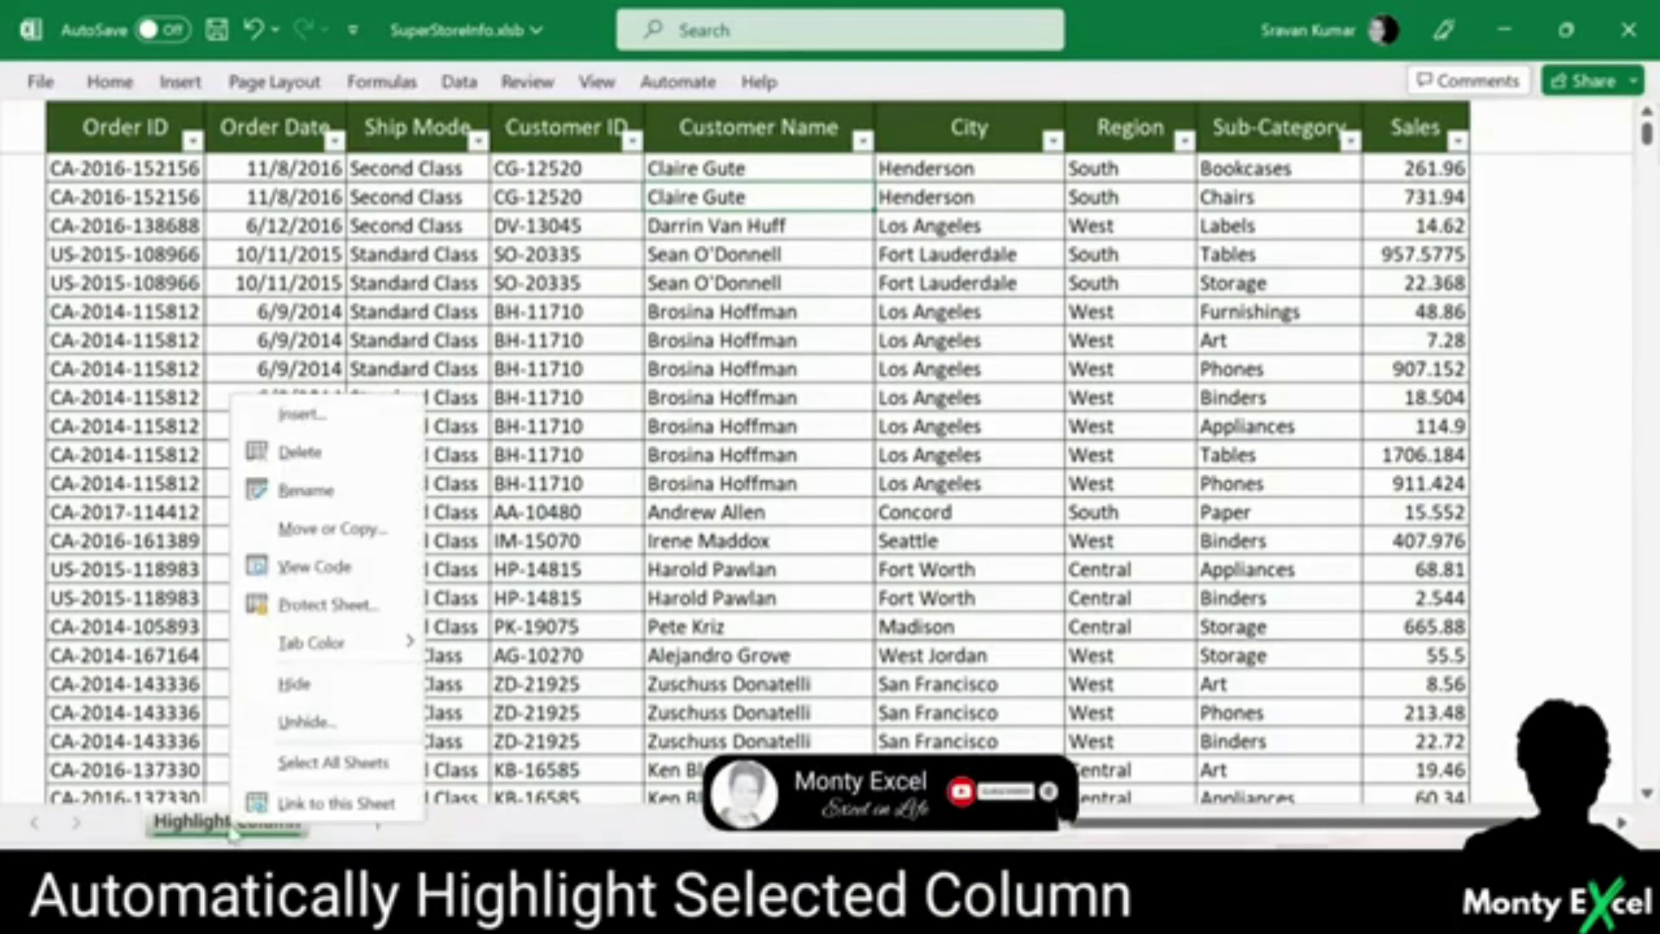
left_click(340, 577)
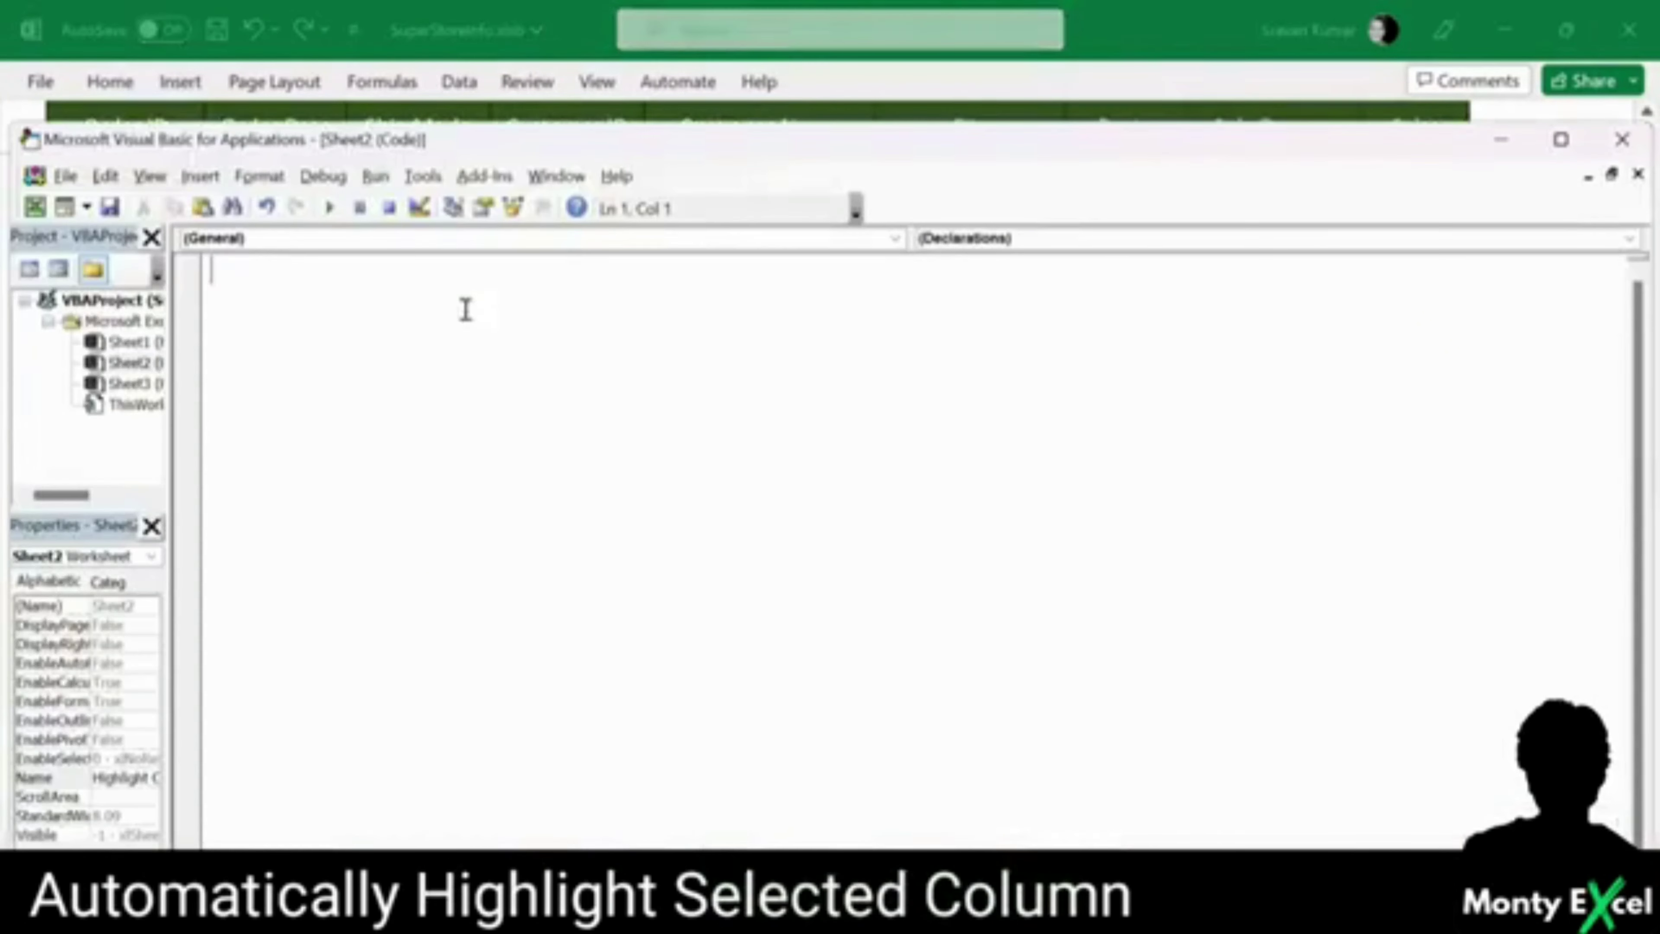
left_click(469, 241)
left_click(464, 274)
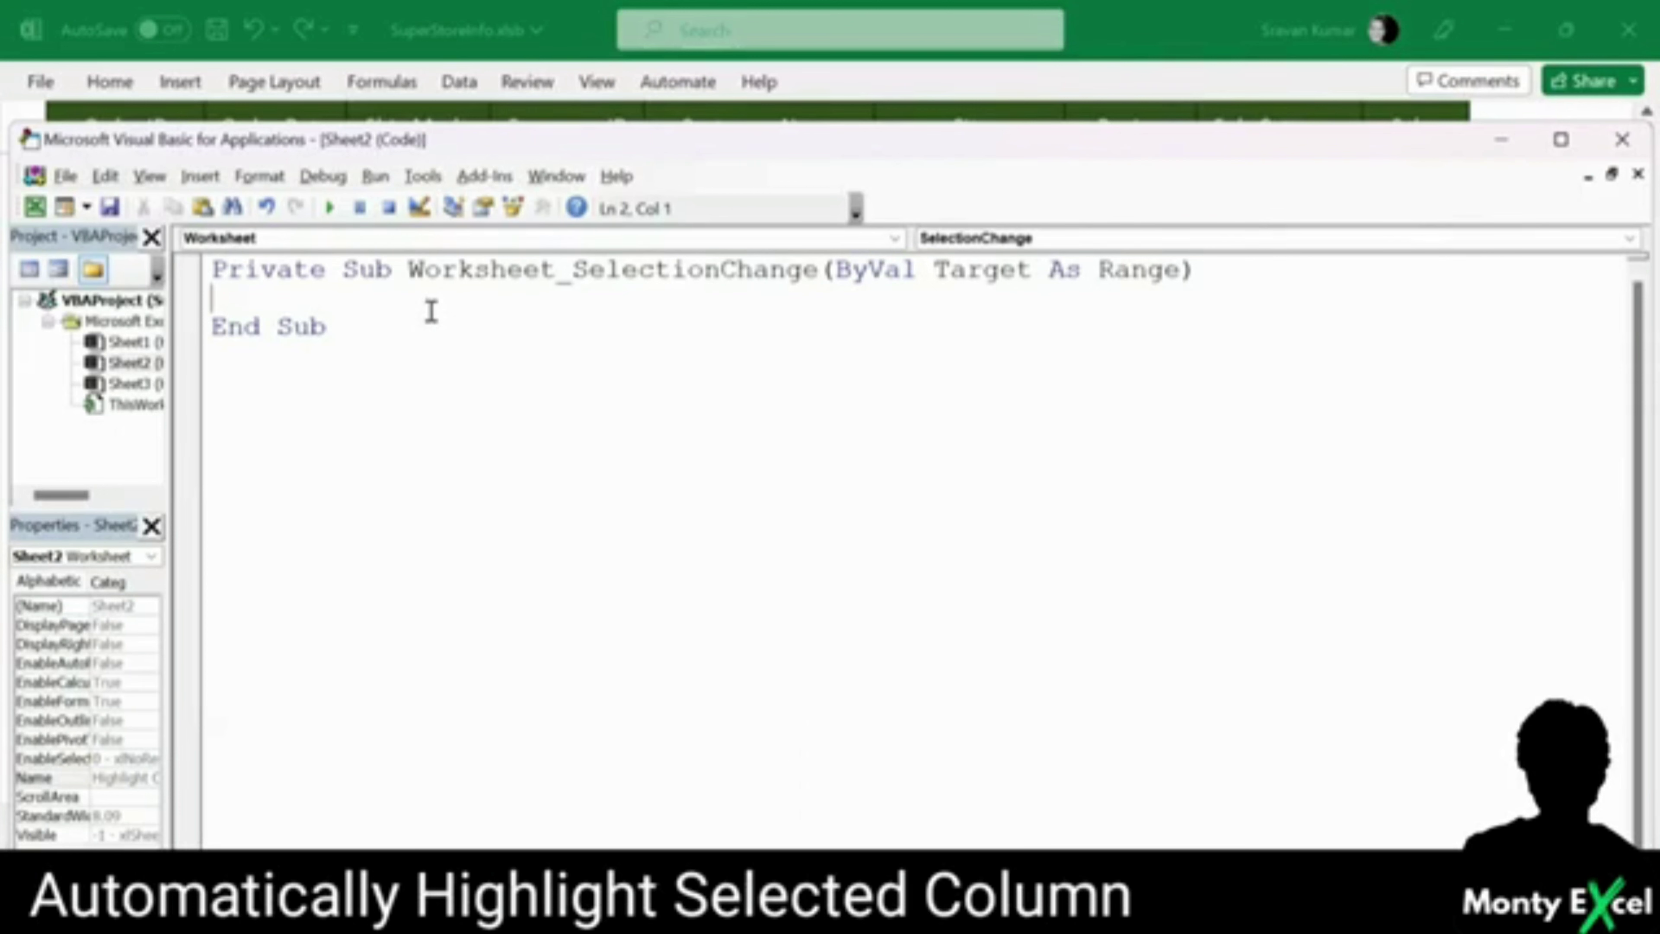
Step: Have the Highlight Column sheet's SelectionChange procedure run Target.Calculate, close the code editor and save the workbook
type("TARGET.Calculate")
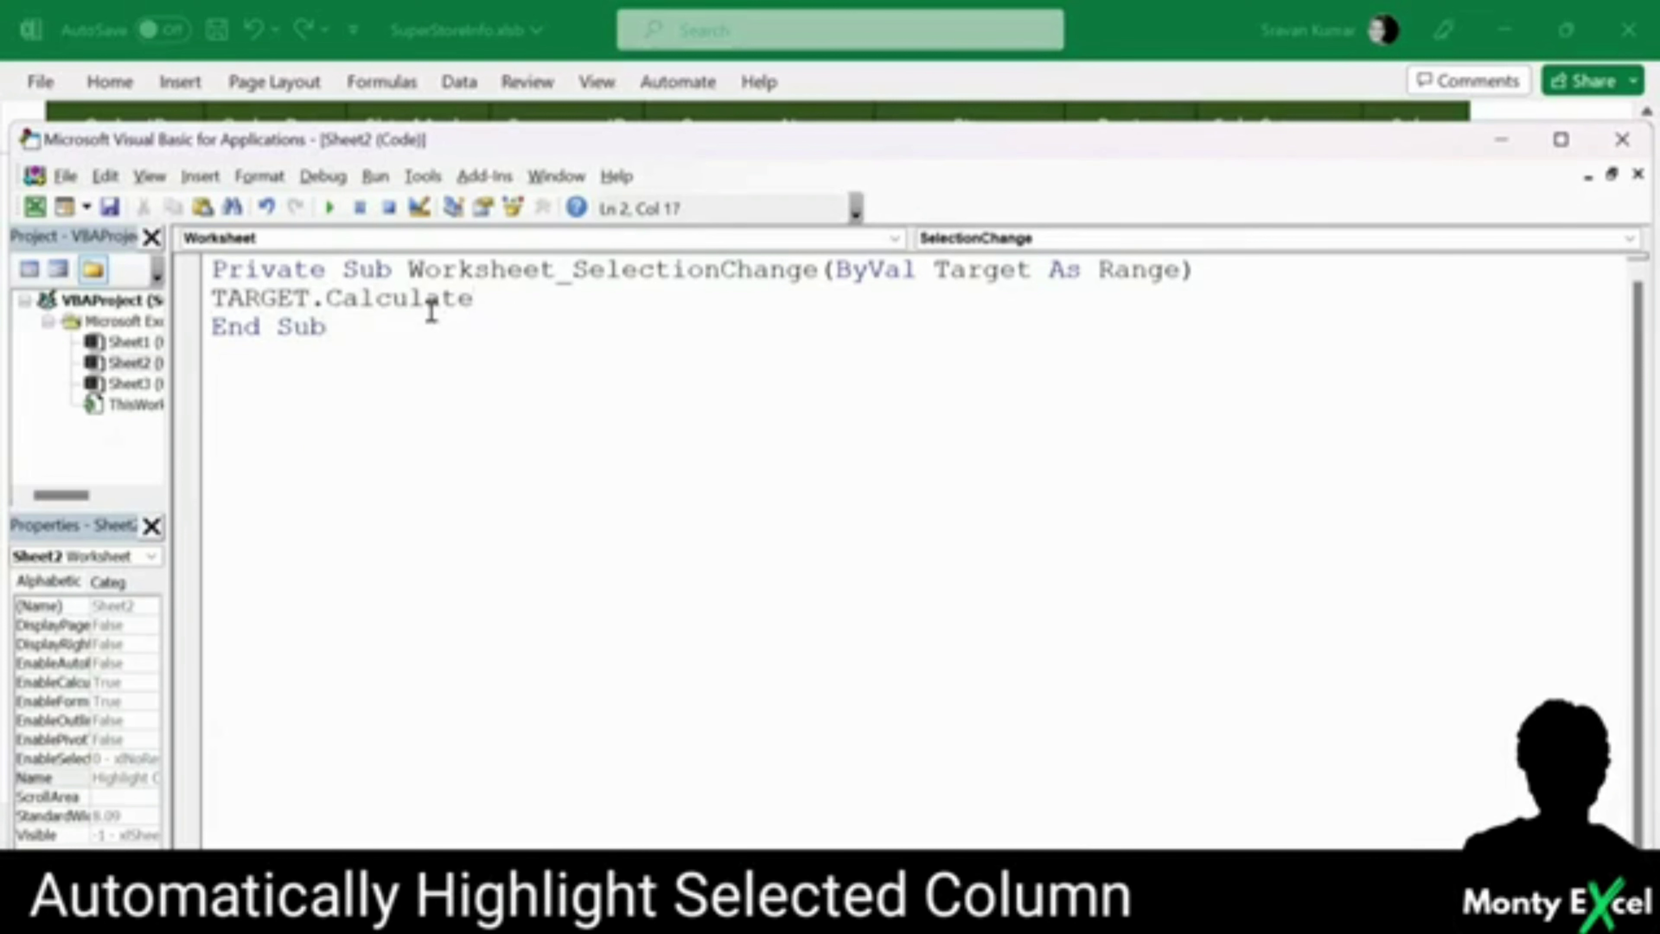
key("Down")
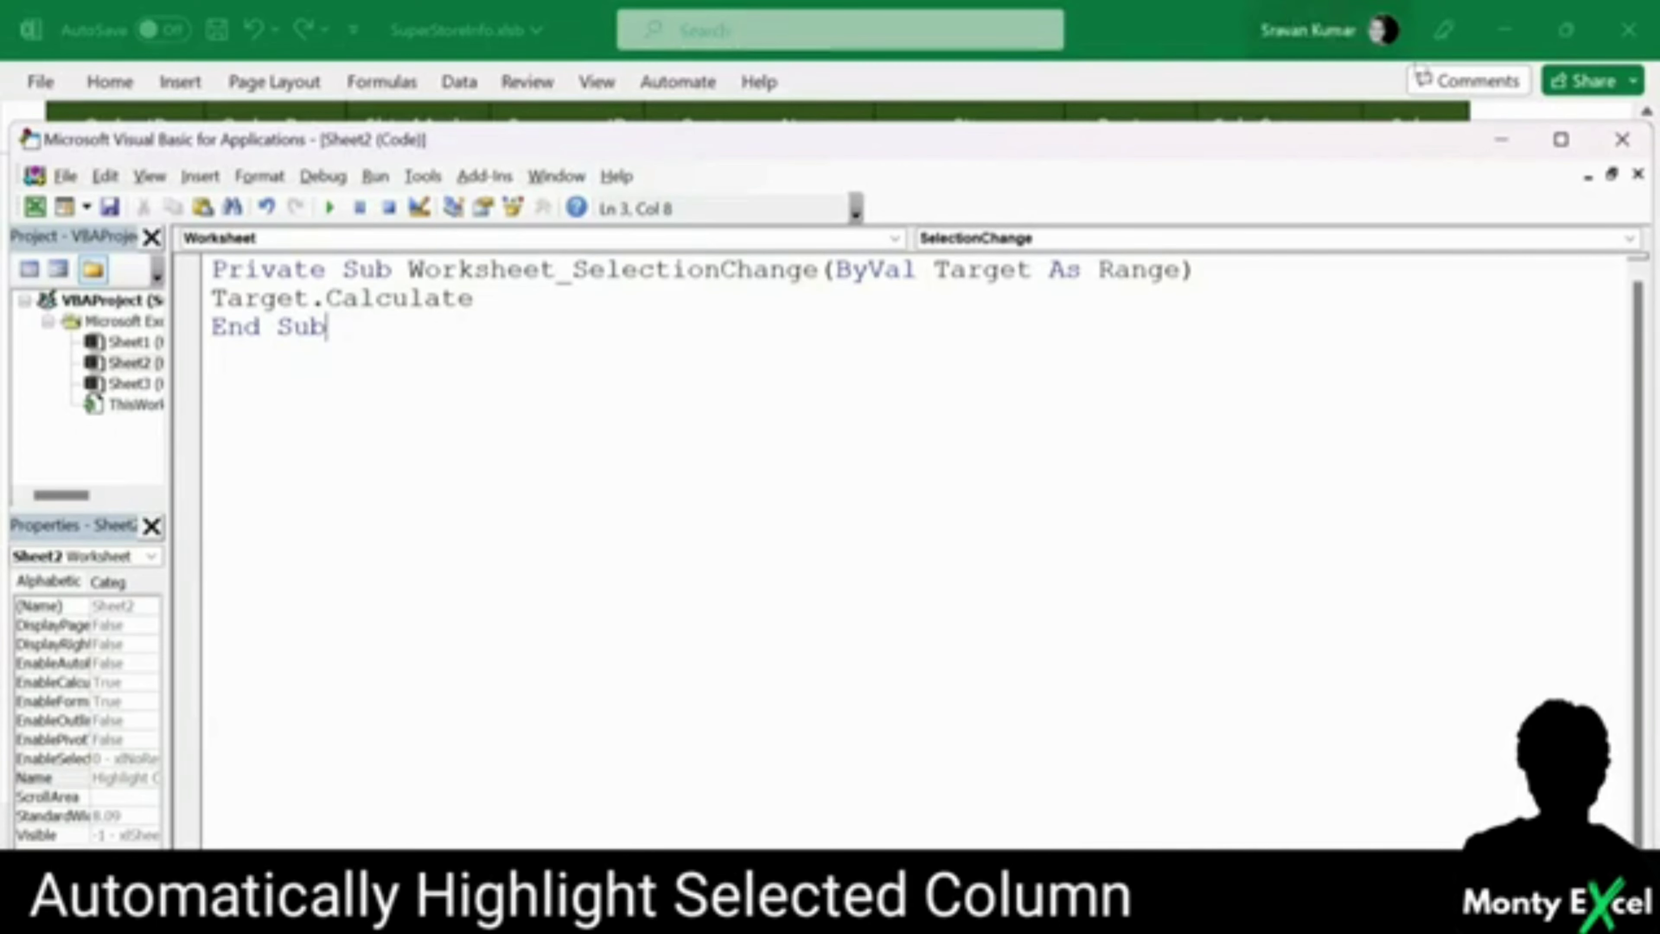
left_click(1621, 140)
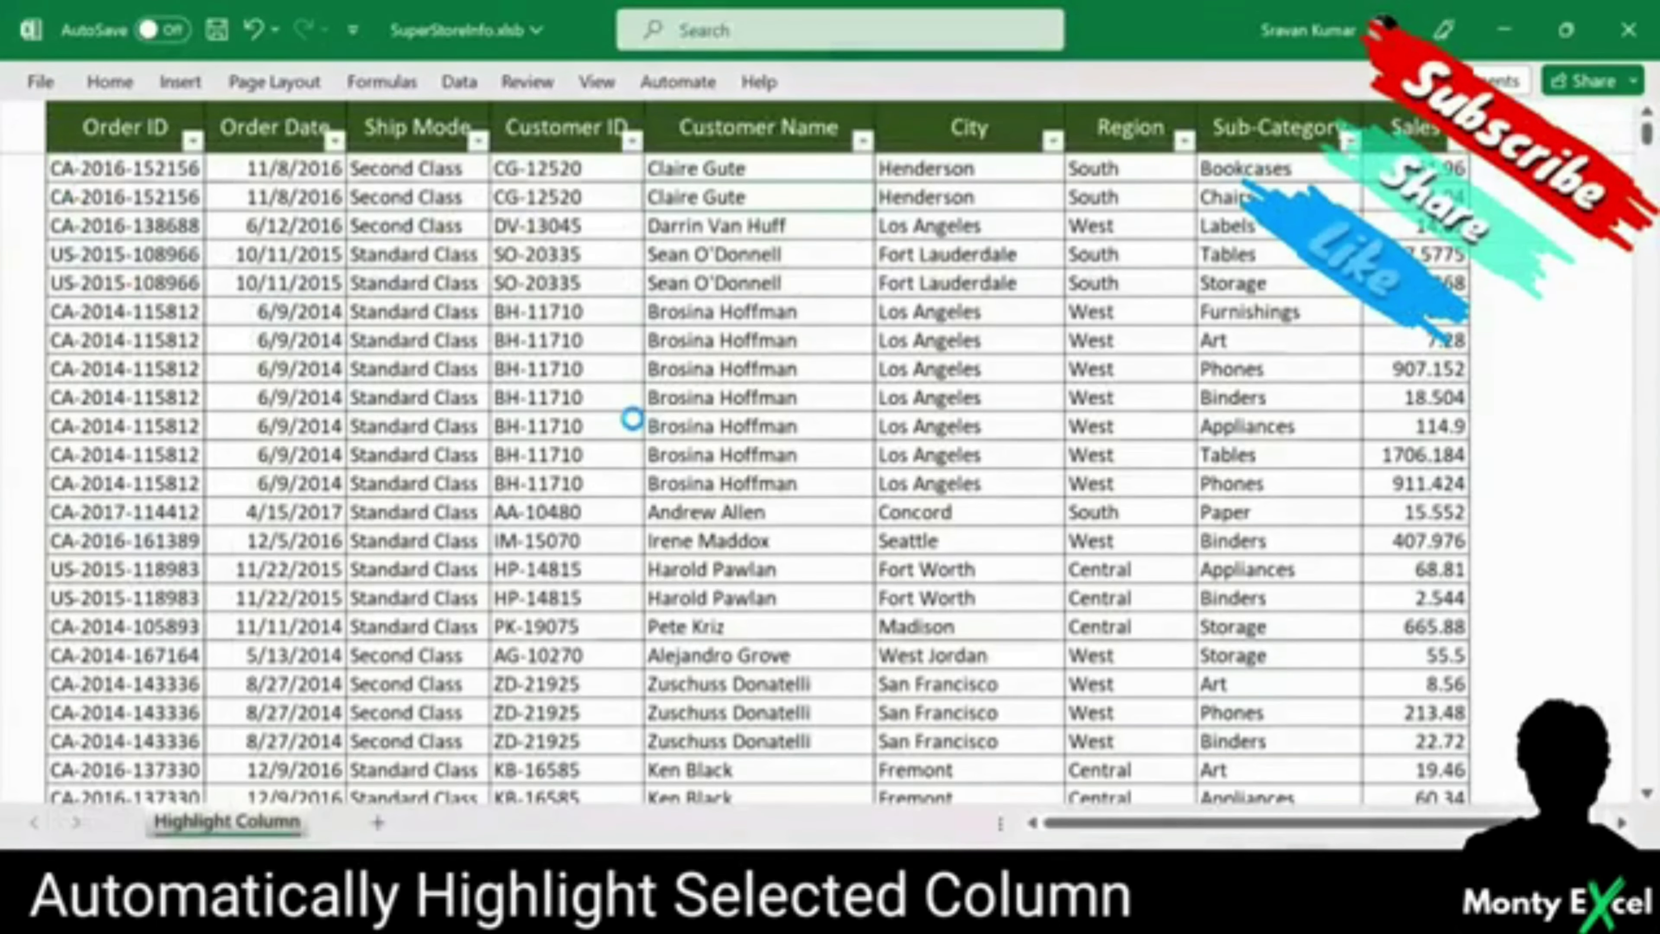
key("ctrl+s")
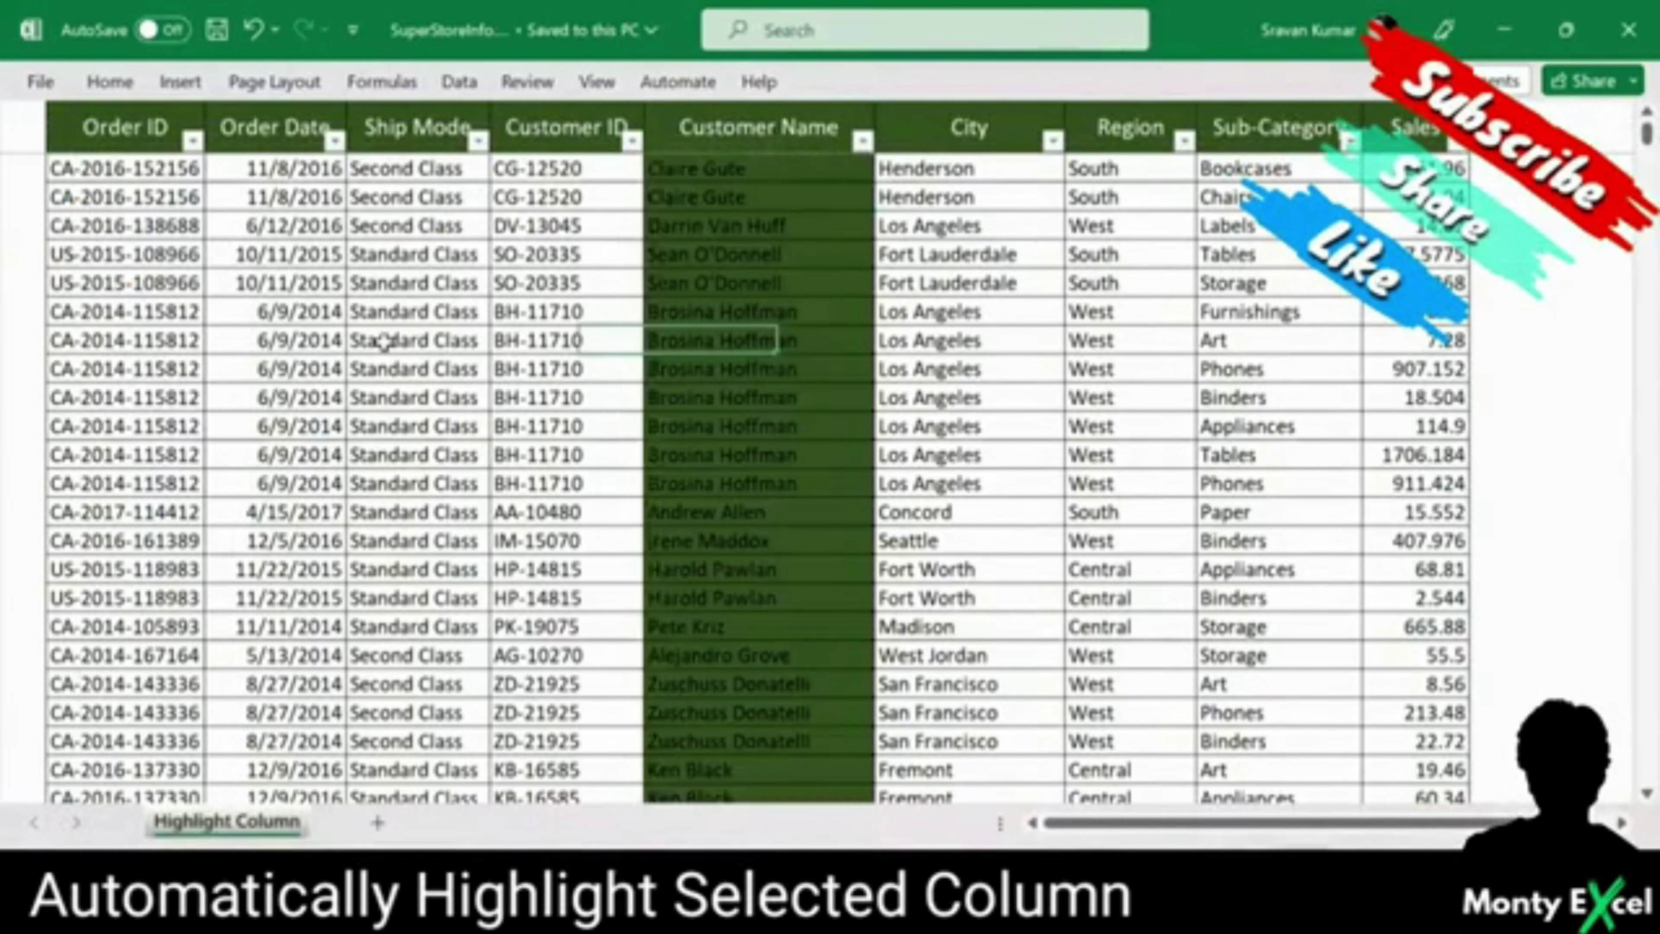
Step: Move the selection back and forth across the order columns to check the automatic column highlighting
key("Right")
key("Right")
key("Left")
key("Left")
key("Left")
key("Left")
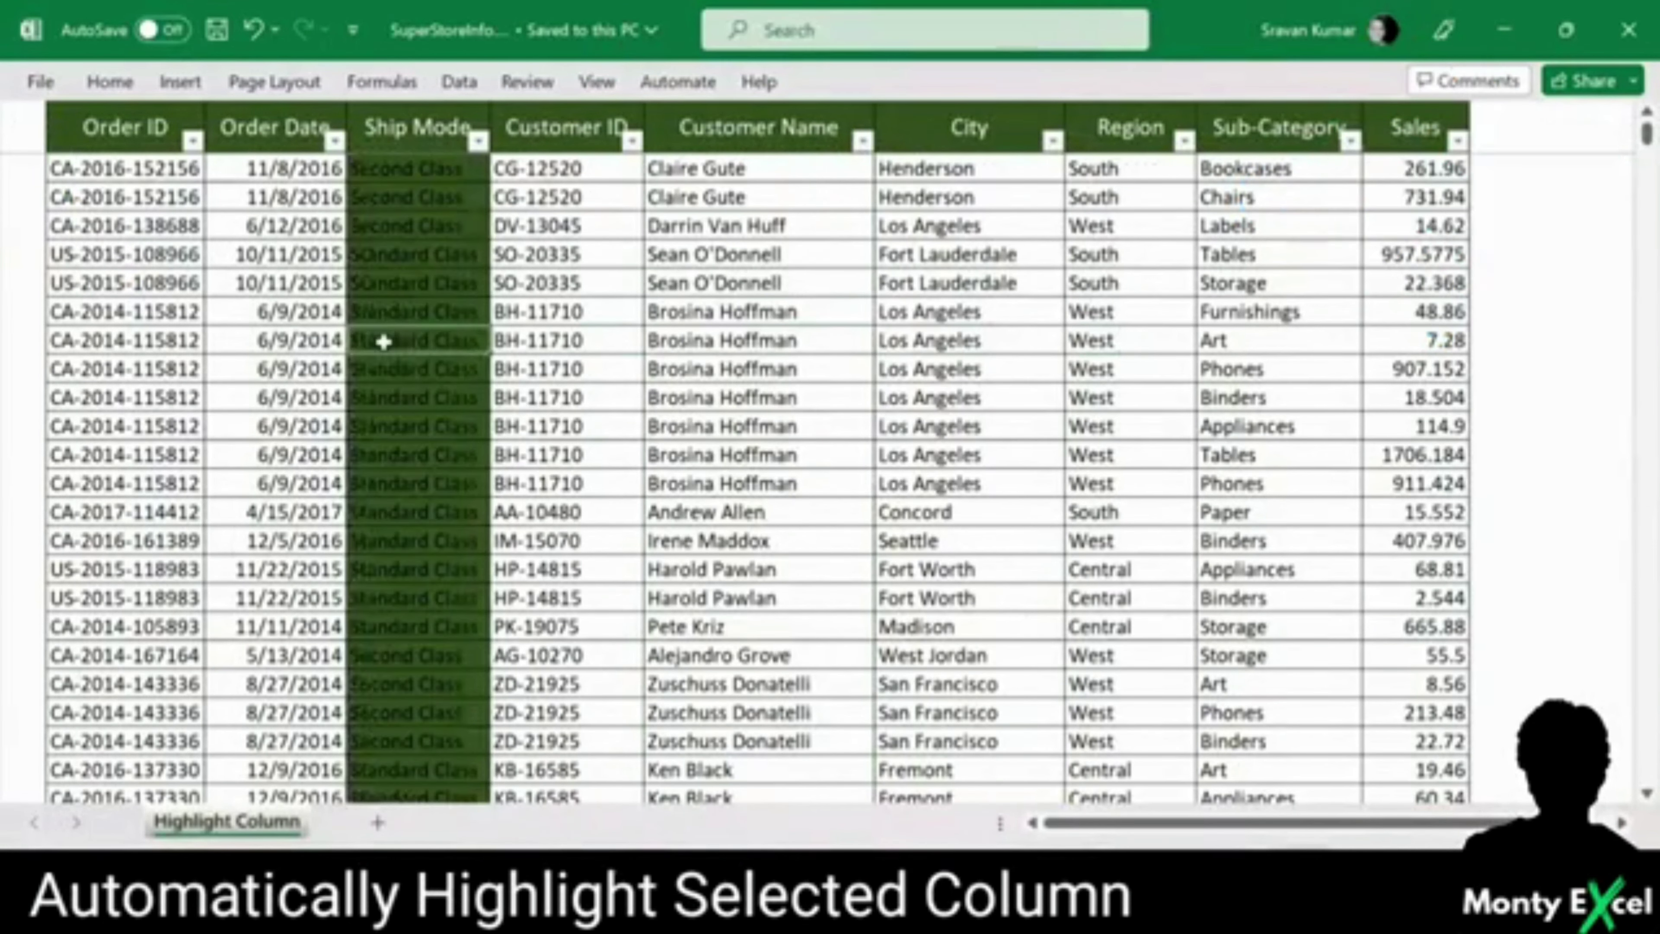
key("Left")
key("Right")
key("Right")
key("Right")
key("Right")
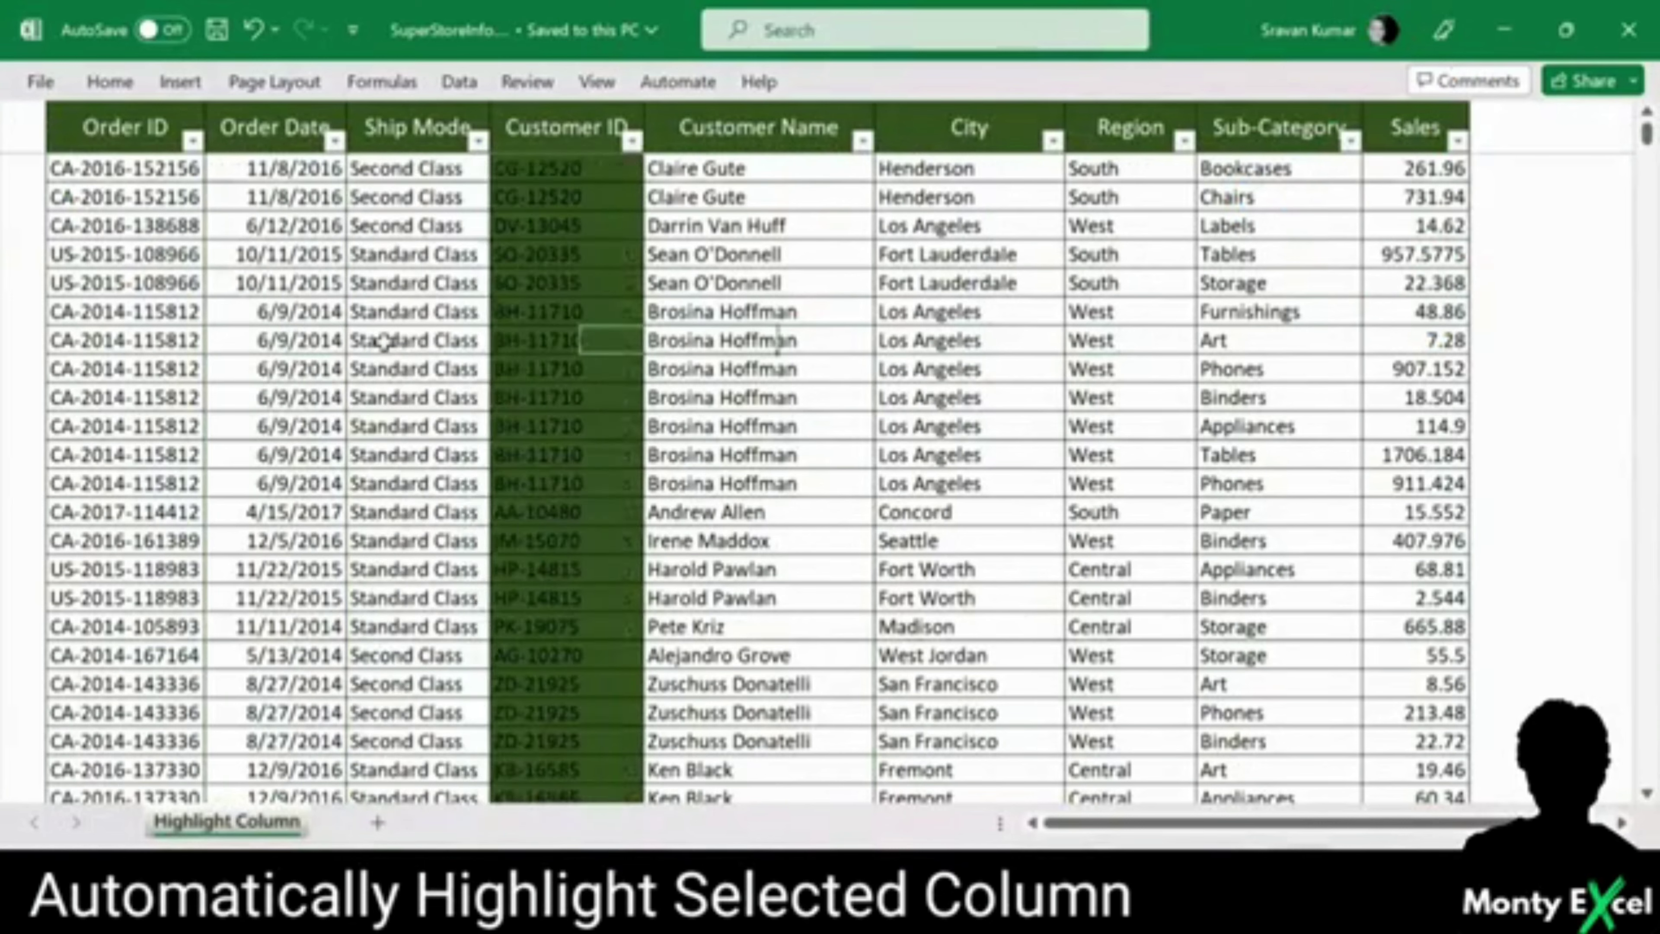
key("Right")
key("Right")
key("Right")
key("Left")
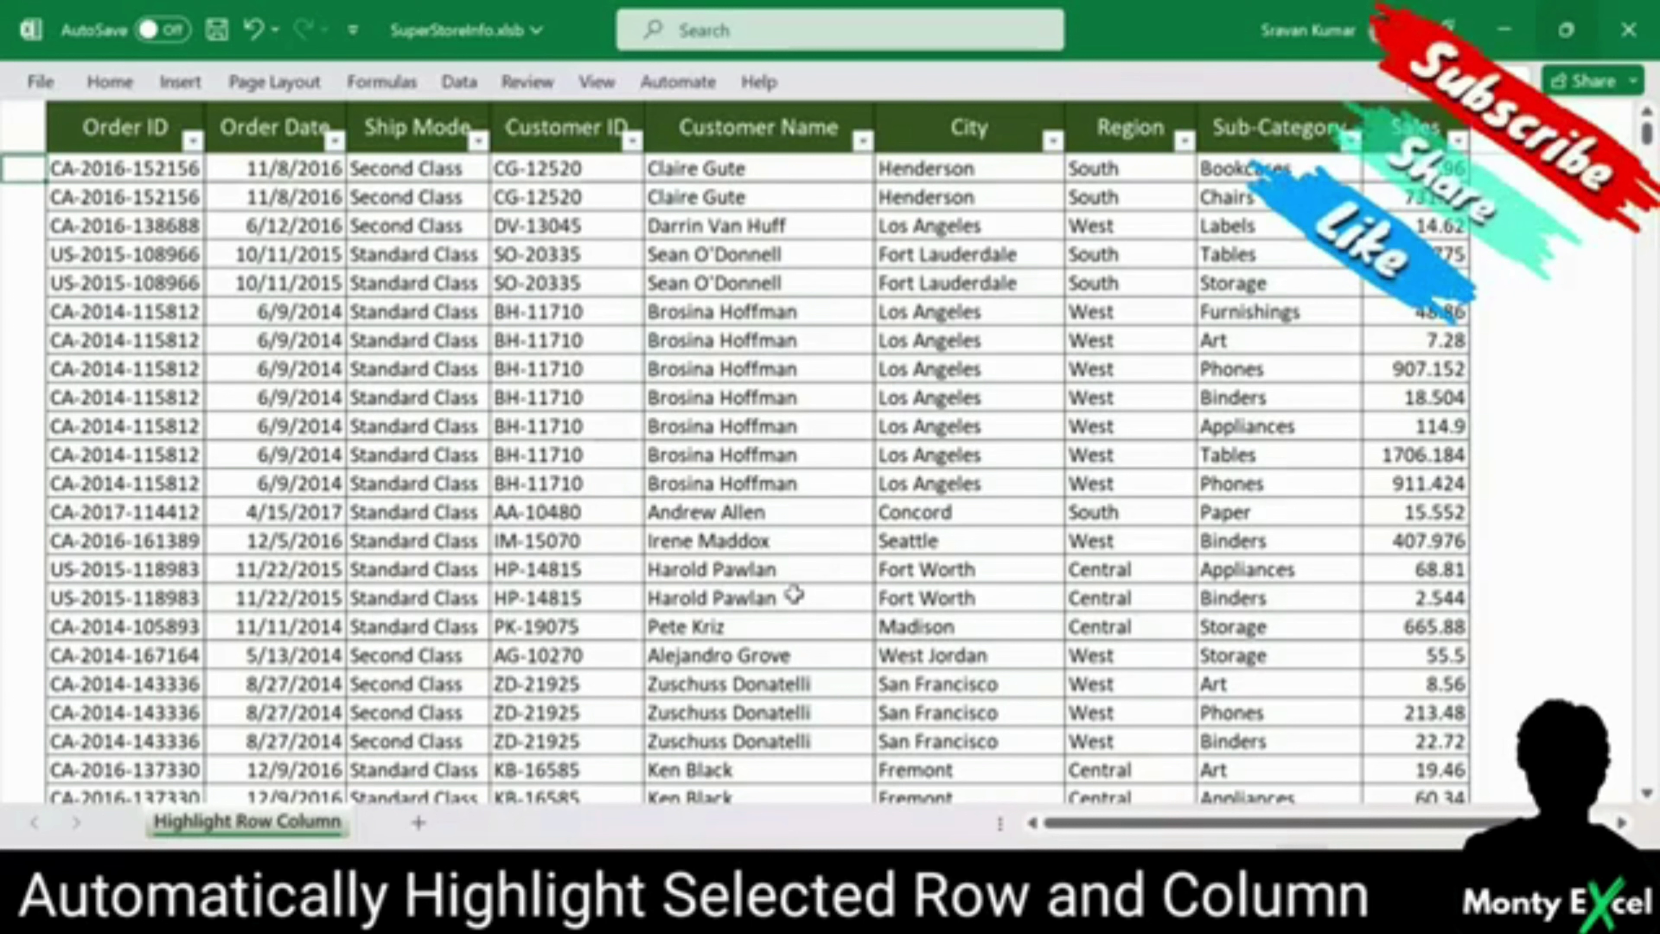
Step: Select all order records on the Highlight Row Column sheet and start a conditional formatting rule that uses a formula
left_click(745, 393)
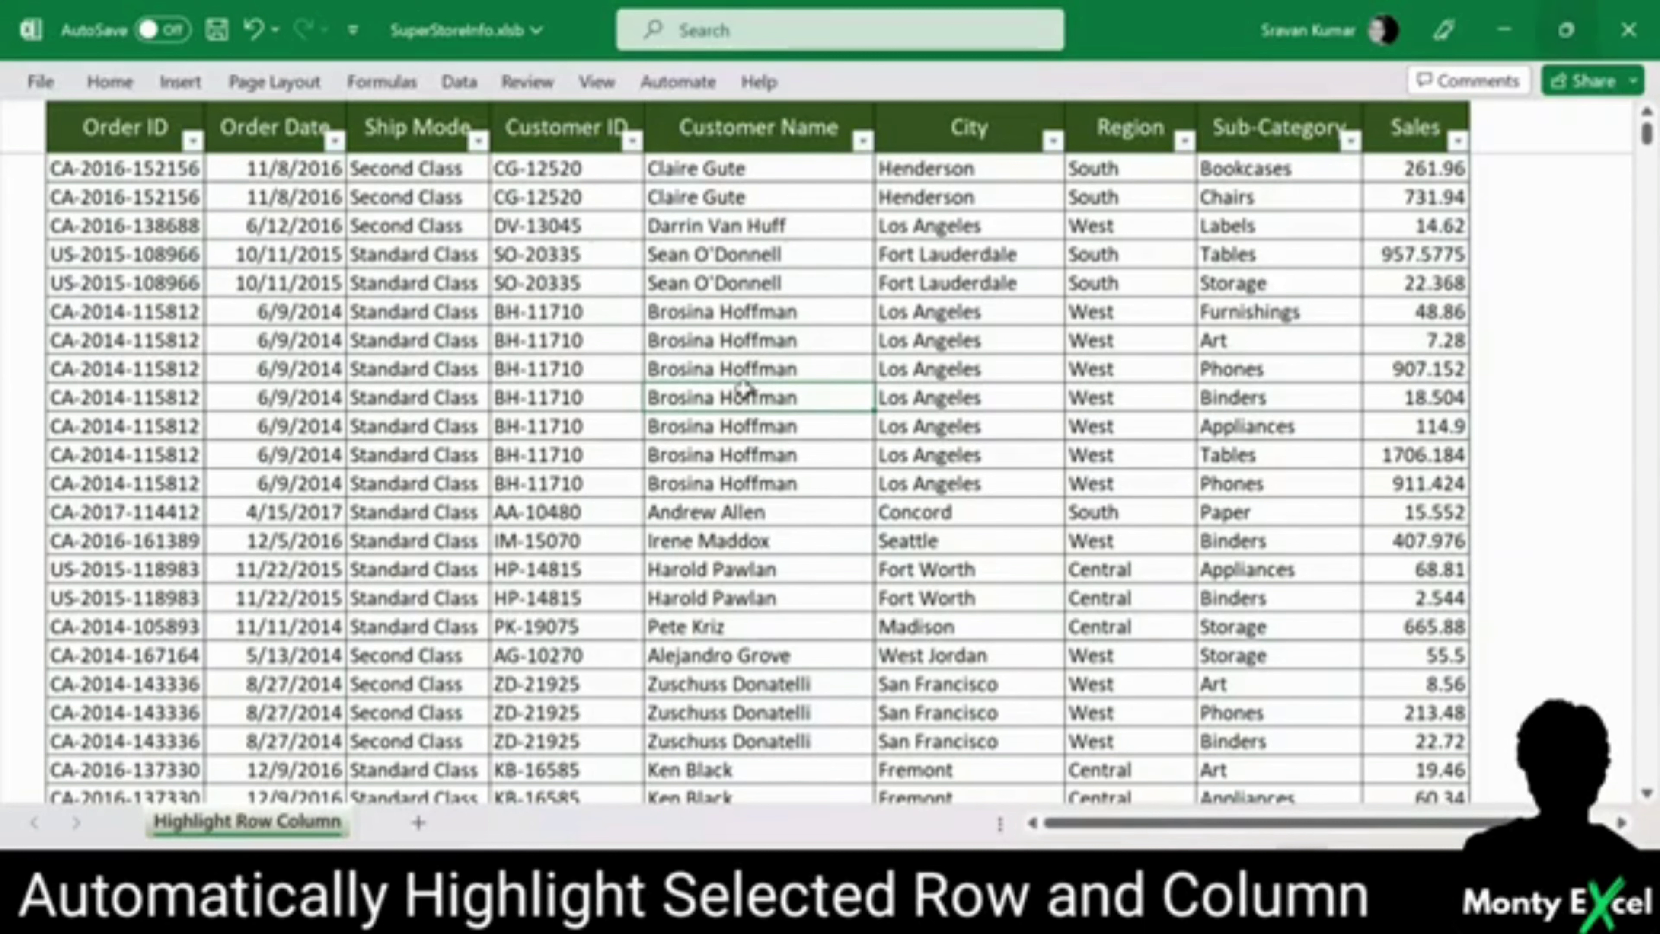
key("ctrl+Home")
key("Right")
key("ctrl+shift+Right")
key("ctrl+shift+Down")
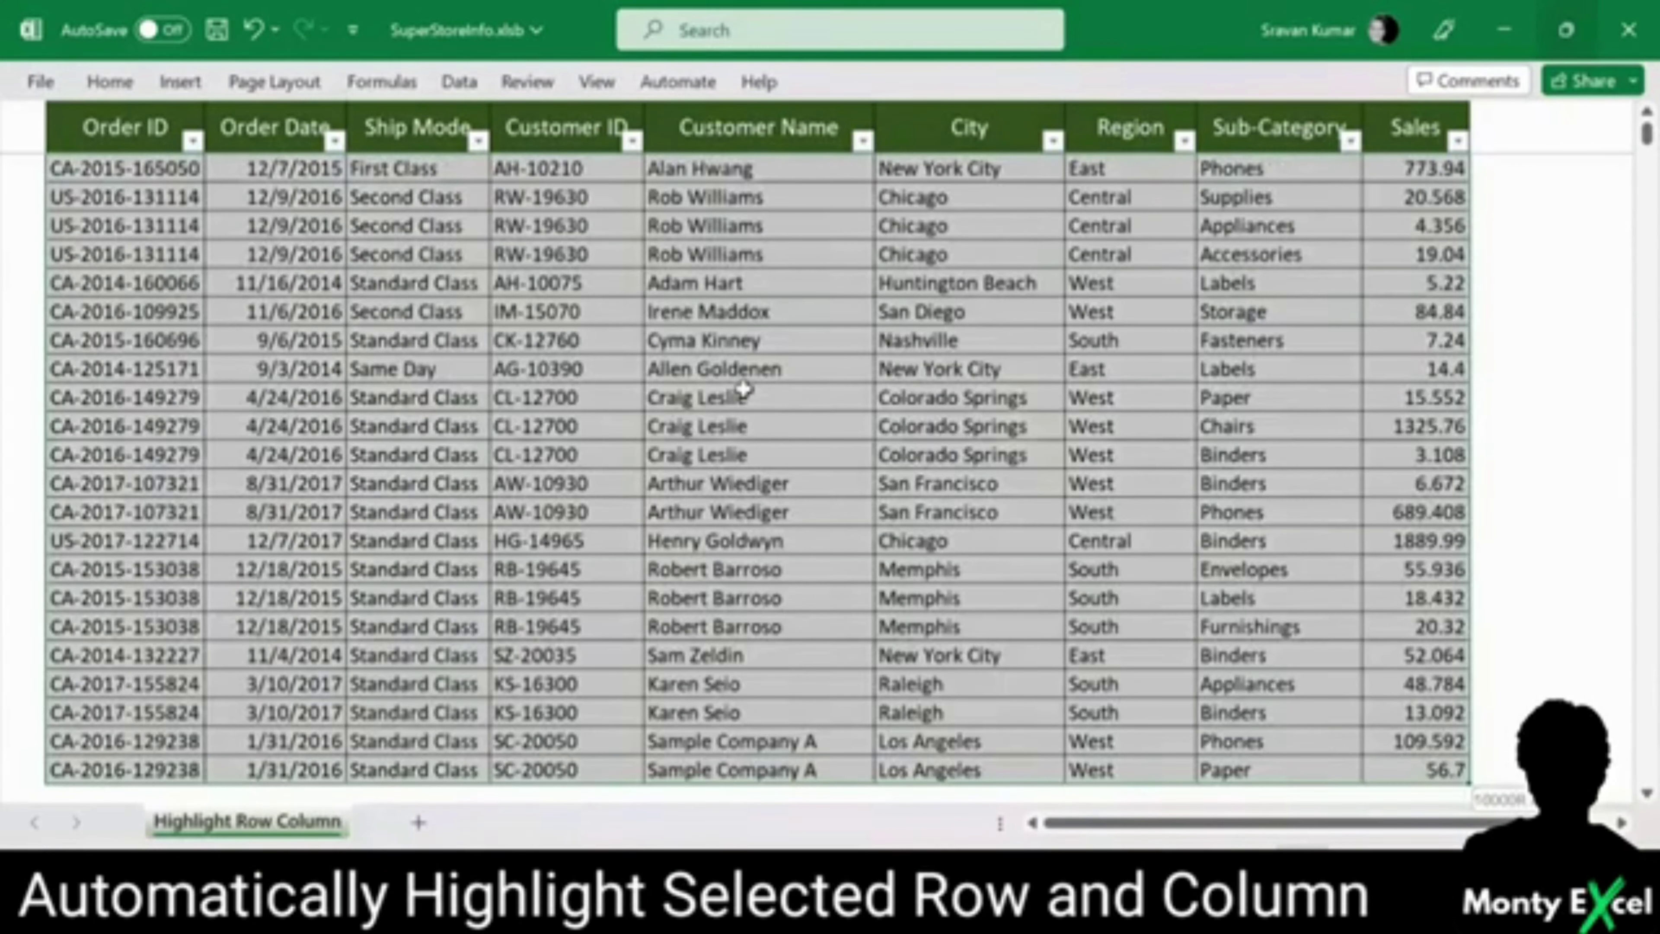
left_click(110, 82)
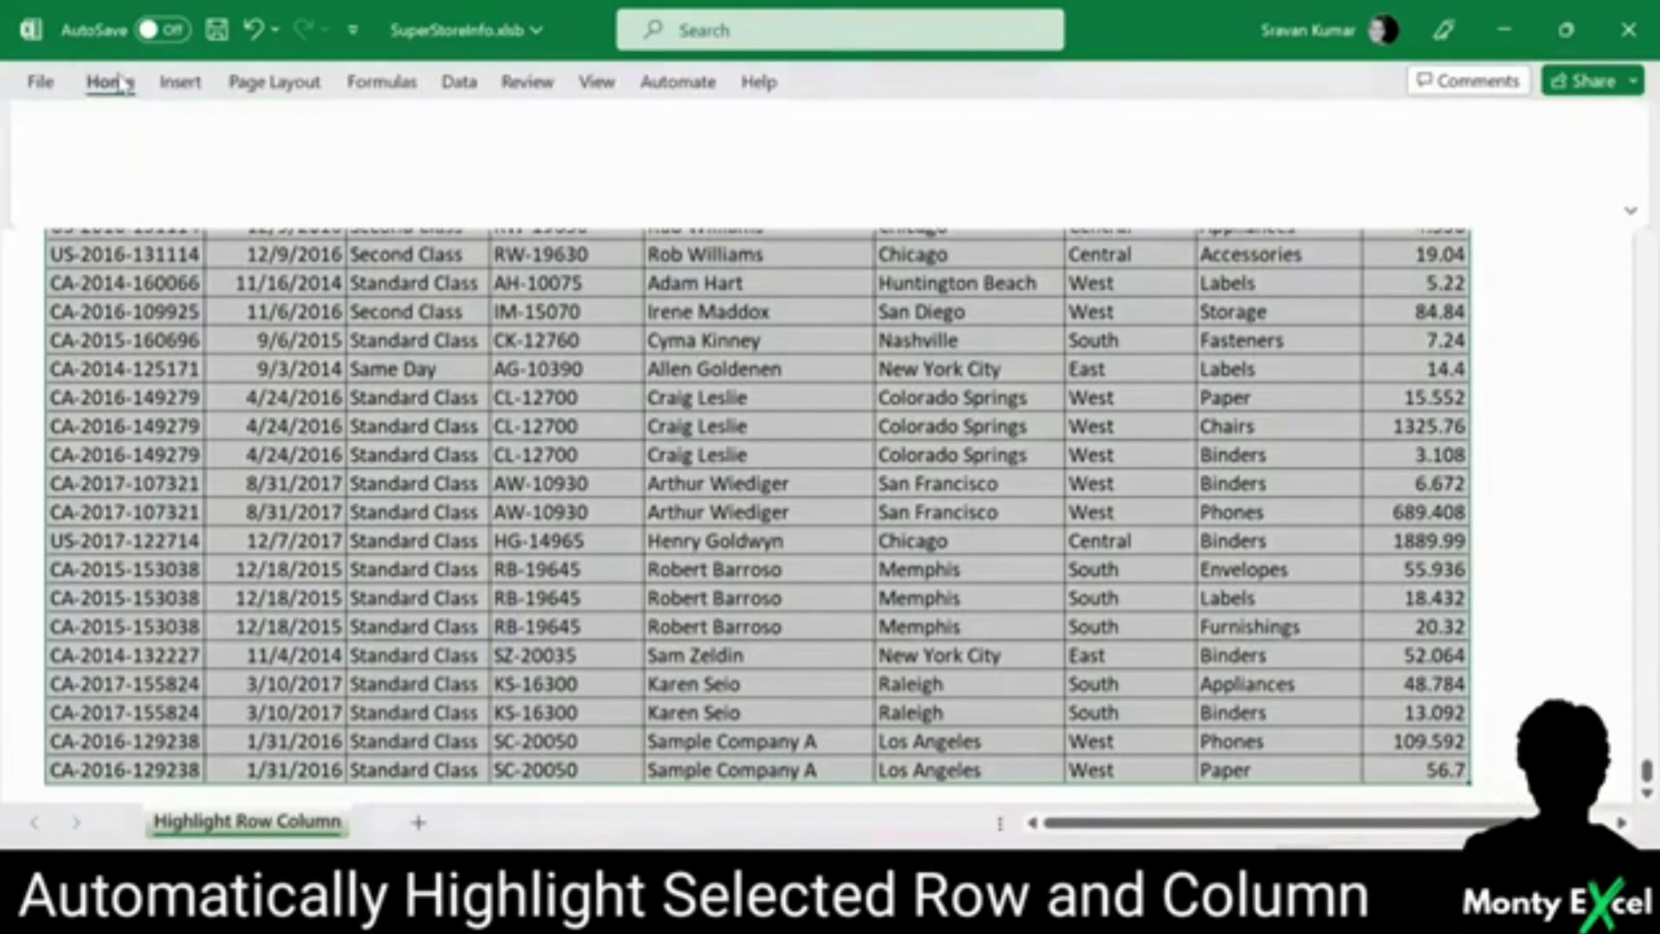
left_click(1018, 191)
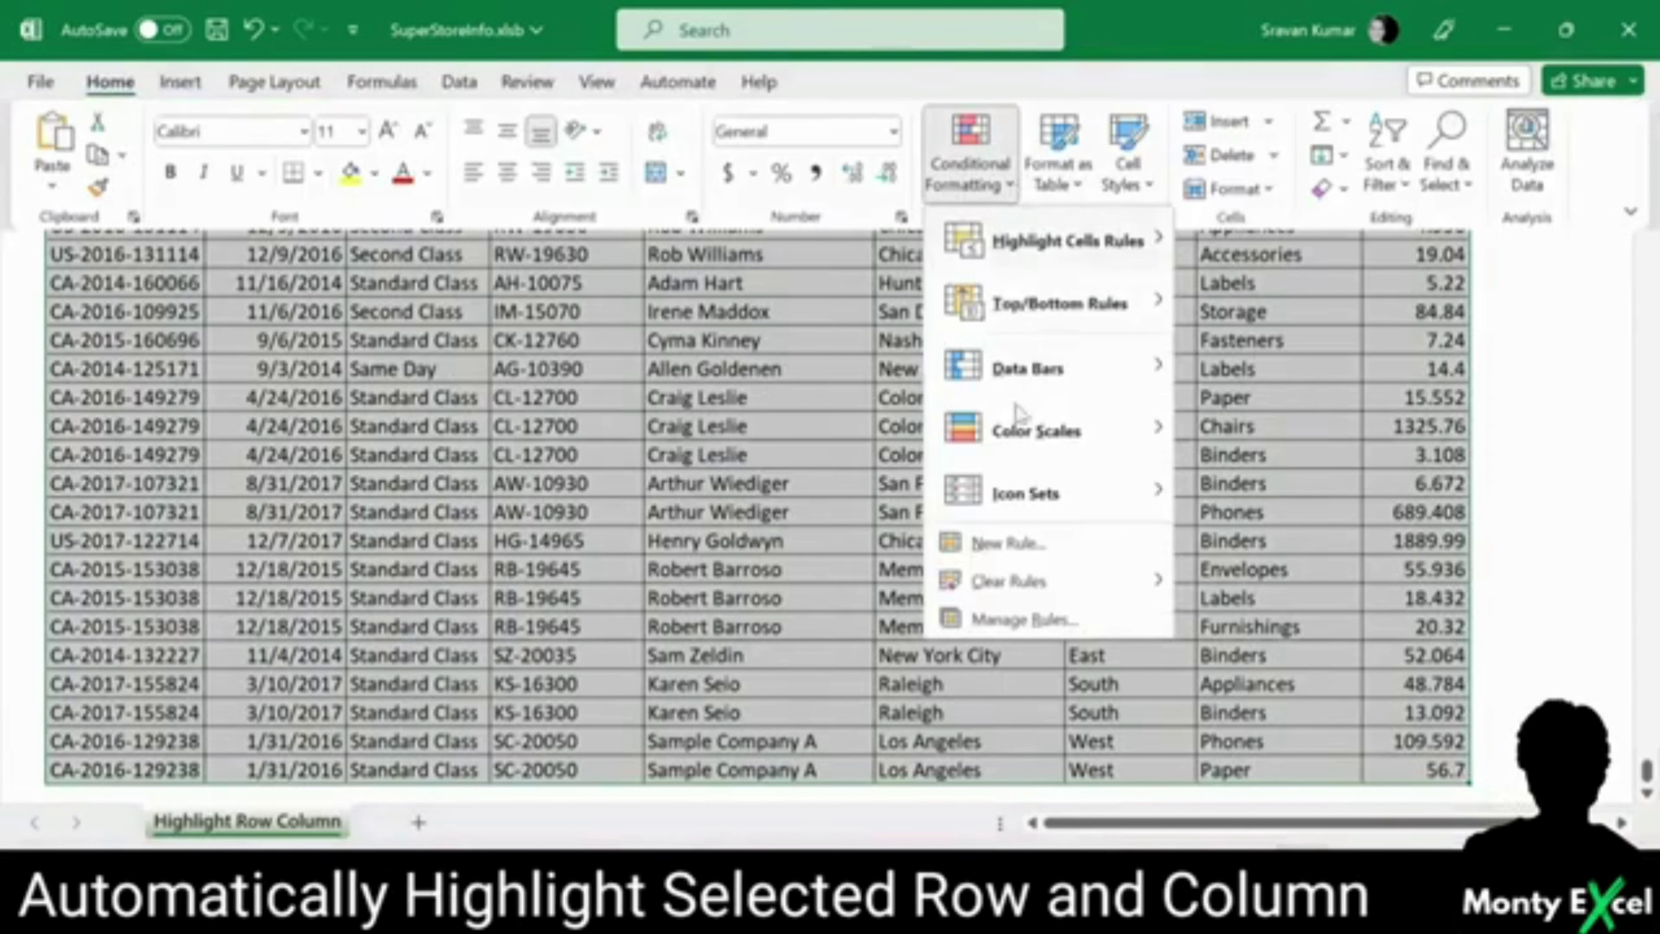
left_click(1038, 548)
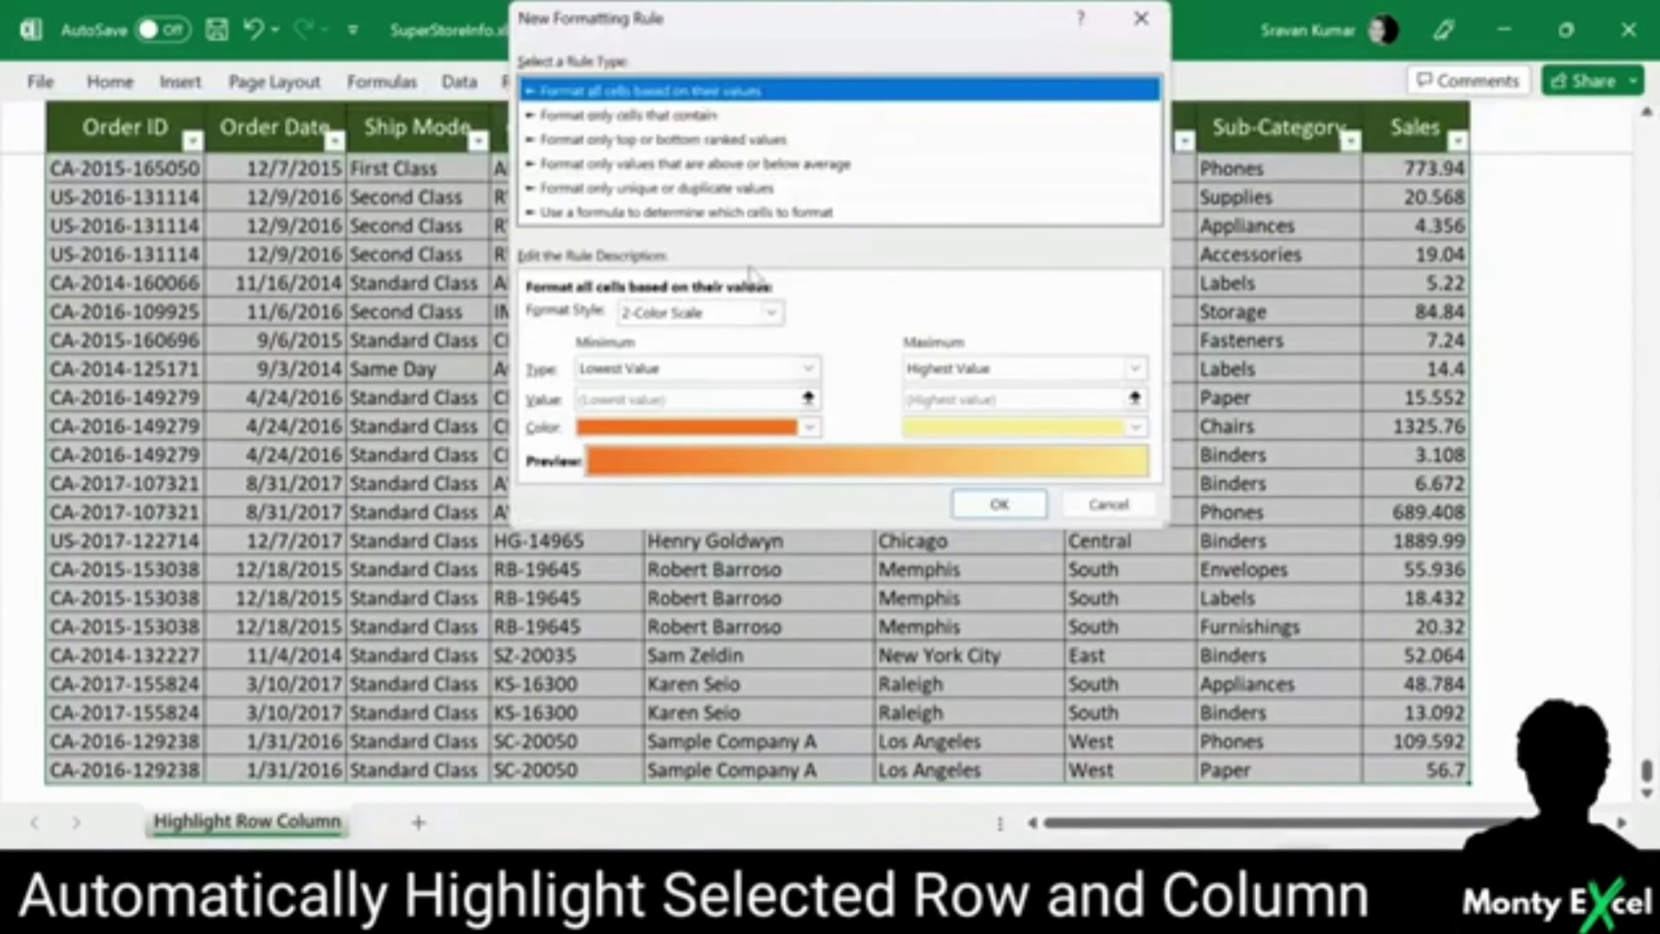
left_click(755, 213)
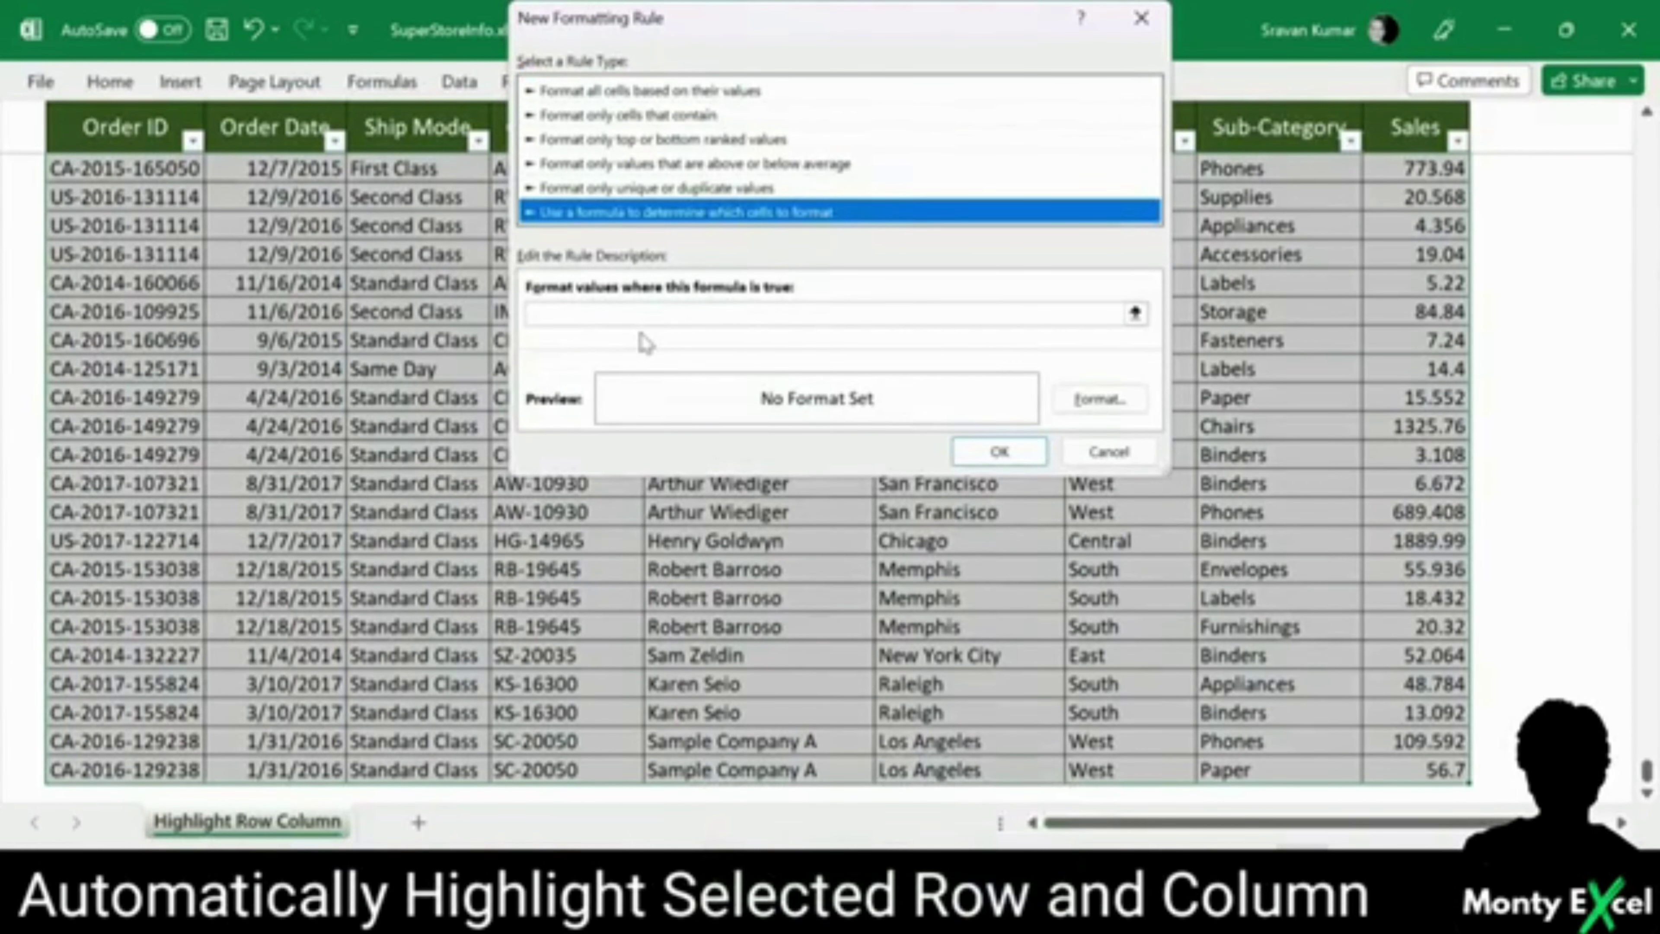
left_click(632, 319)
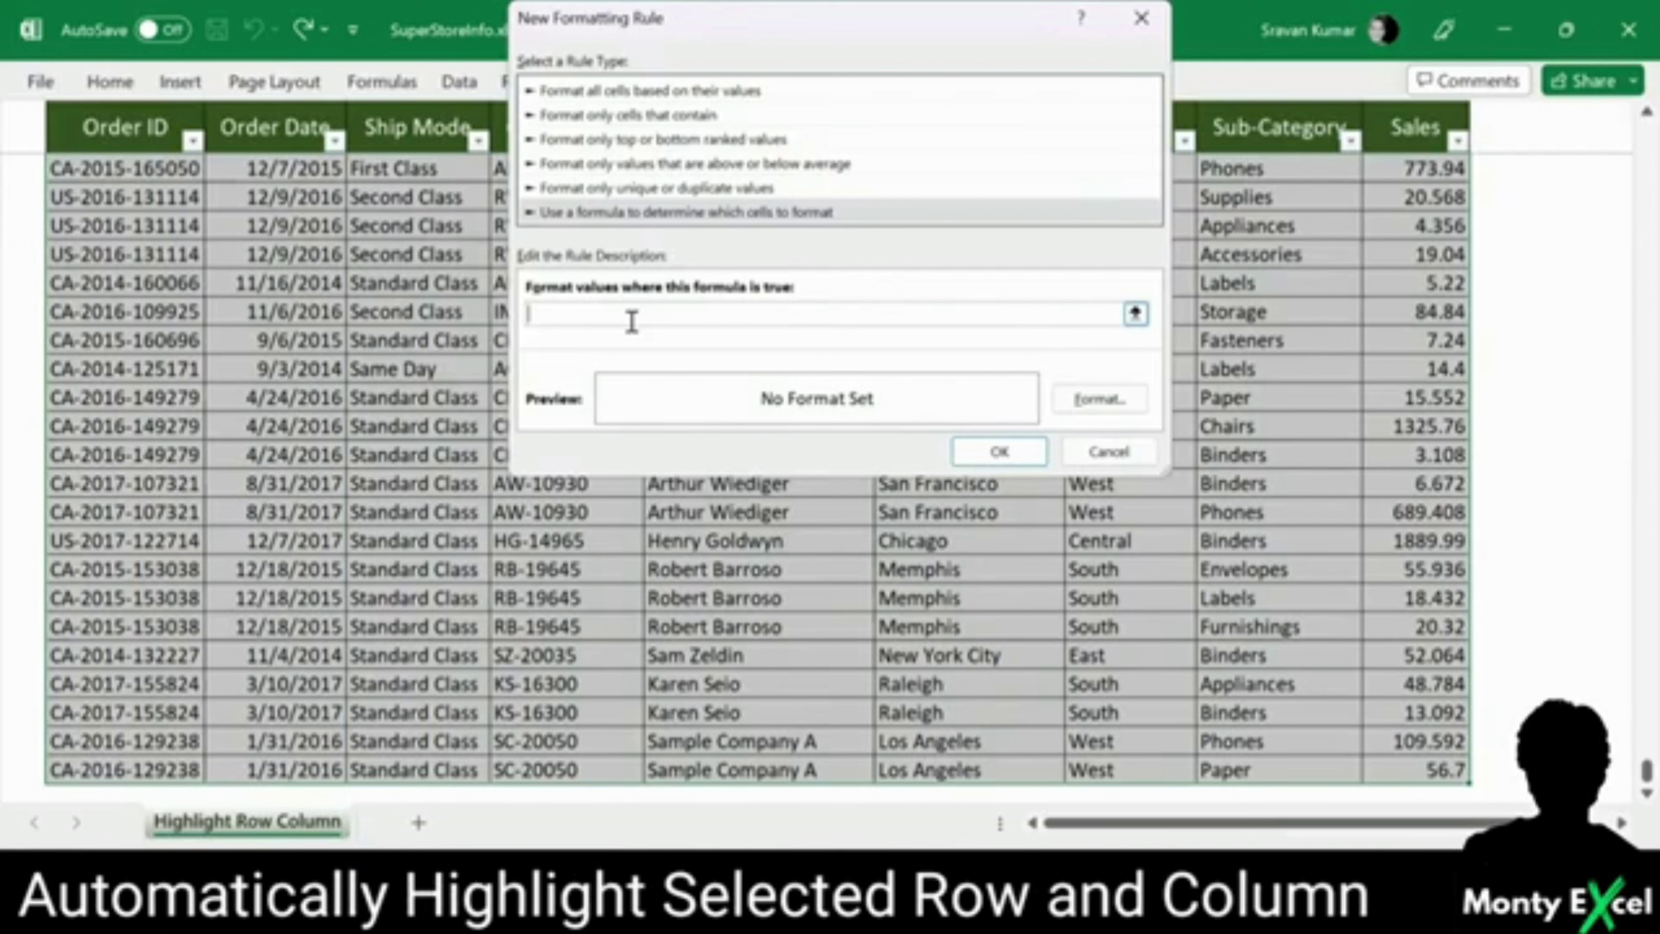
Step: Enter the rule formula =OR(CELL("col")=COLUMN(),CELL("ROW")=ROW()) to match the selected cell's column or row
type("=OR")
type("(")
type("CELL")
type("(\"")
type("r")
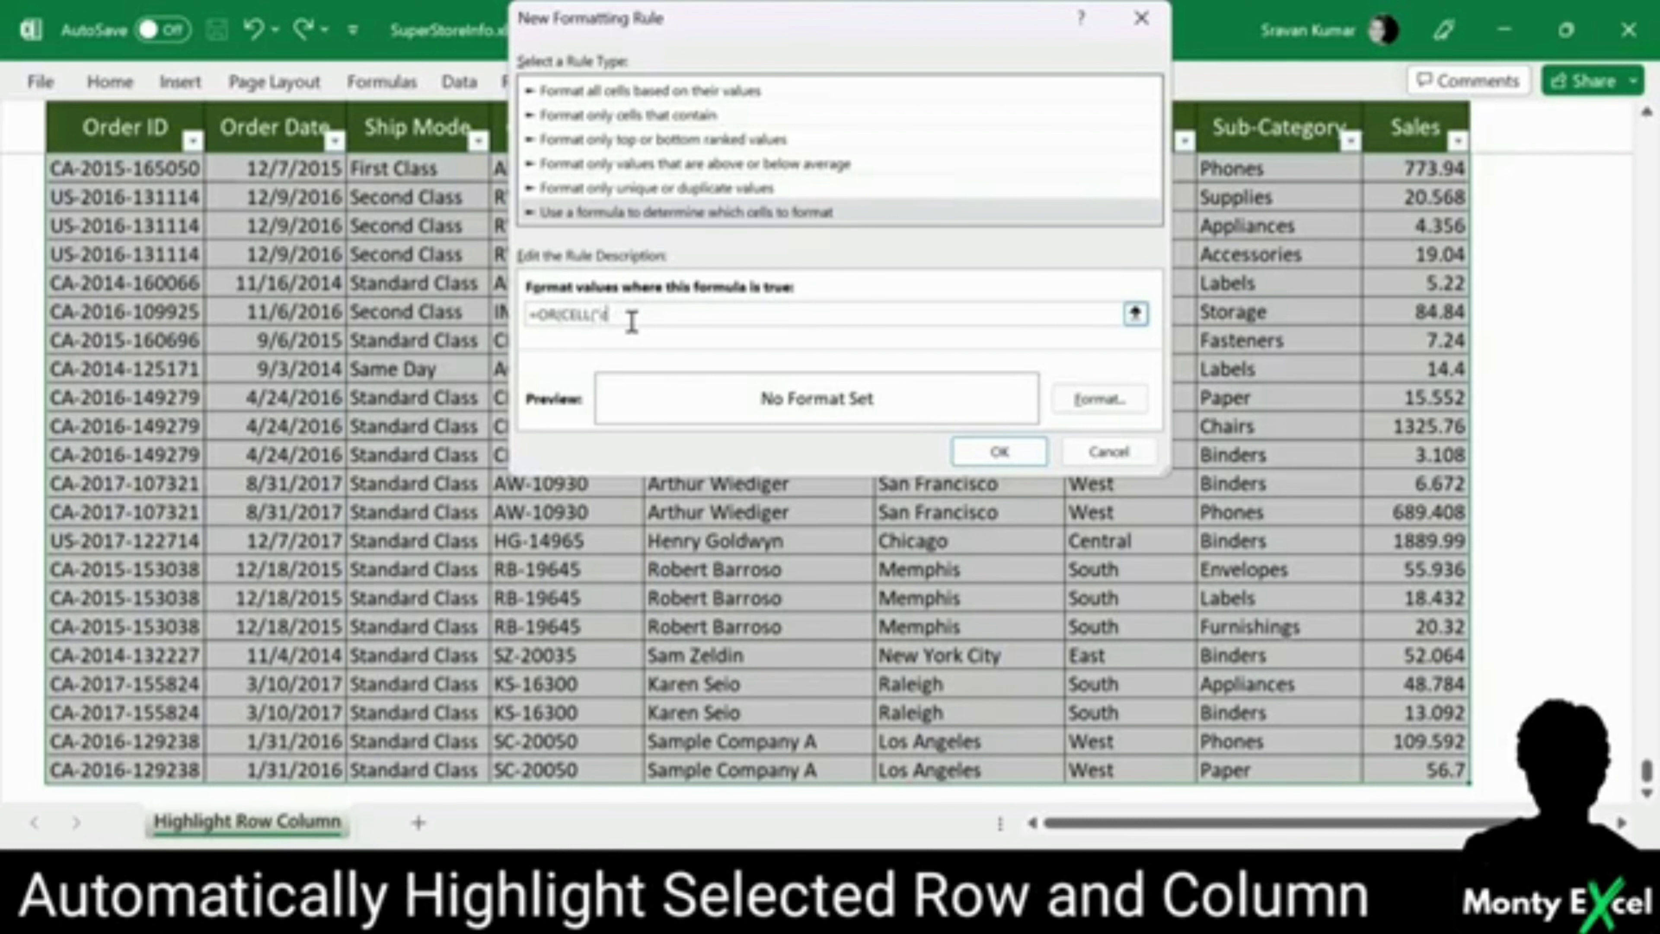
type("ol\")=COLUMN()")
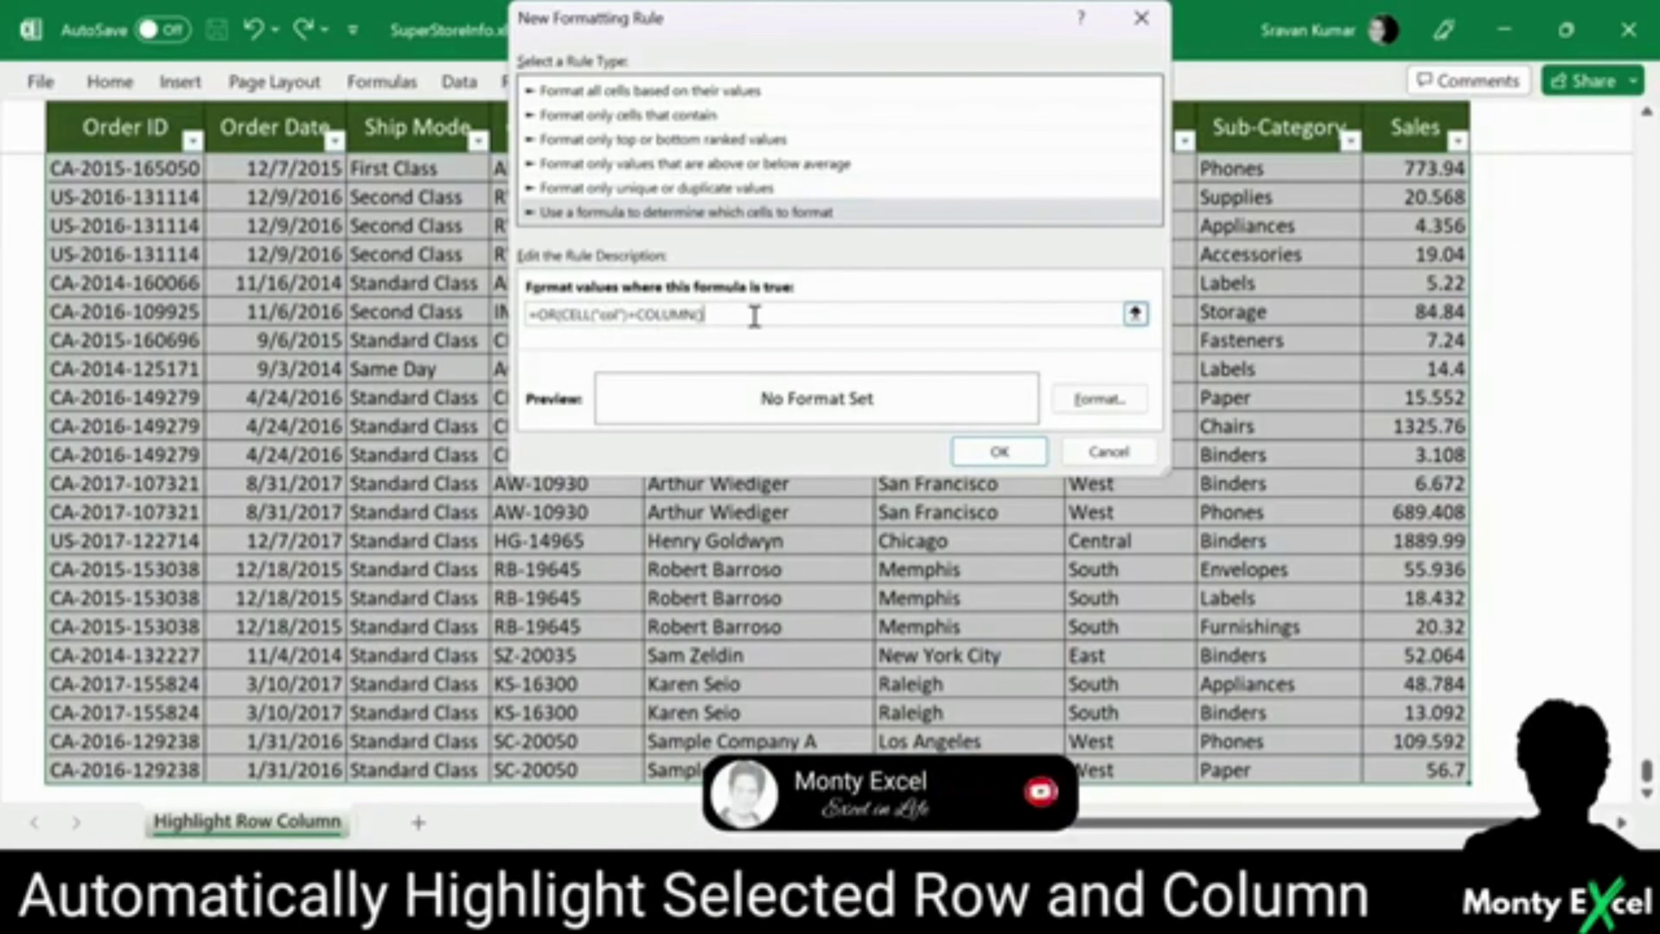
type(",")
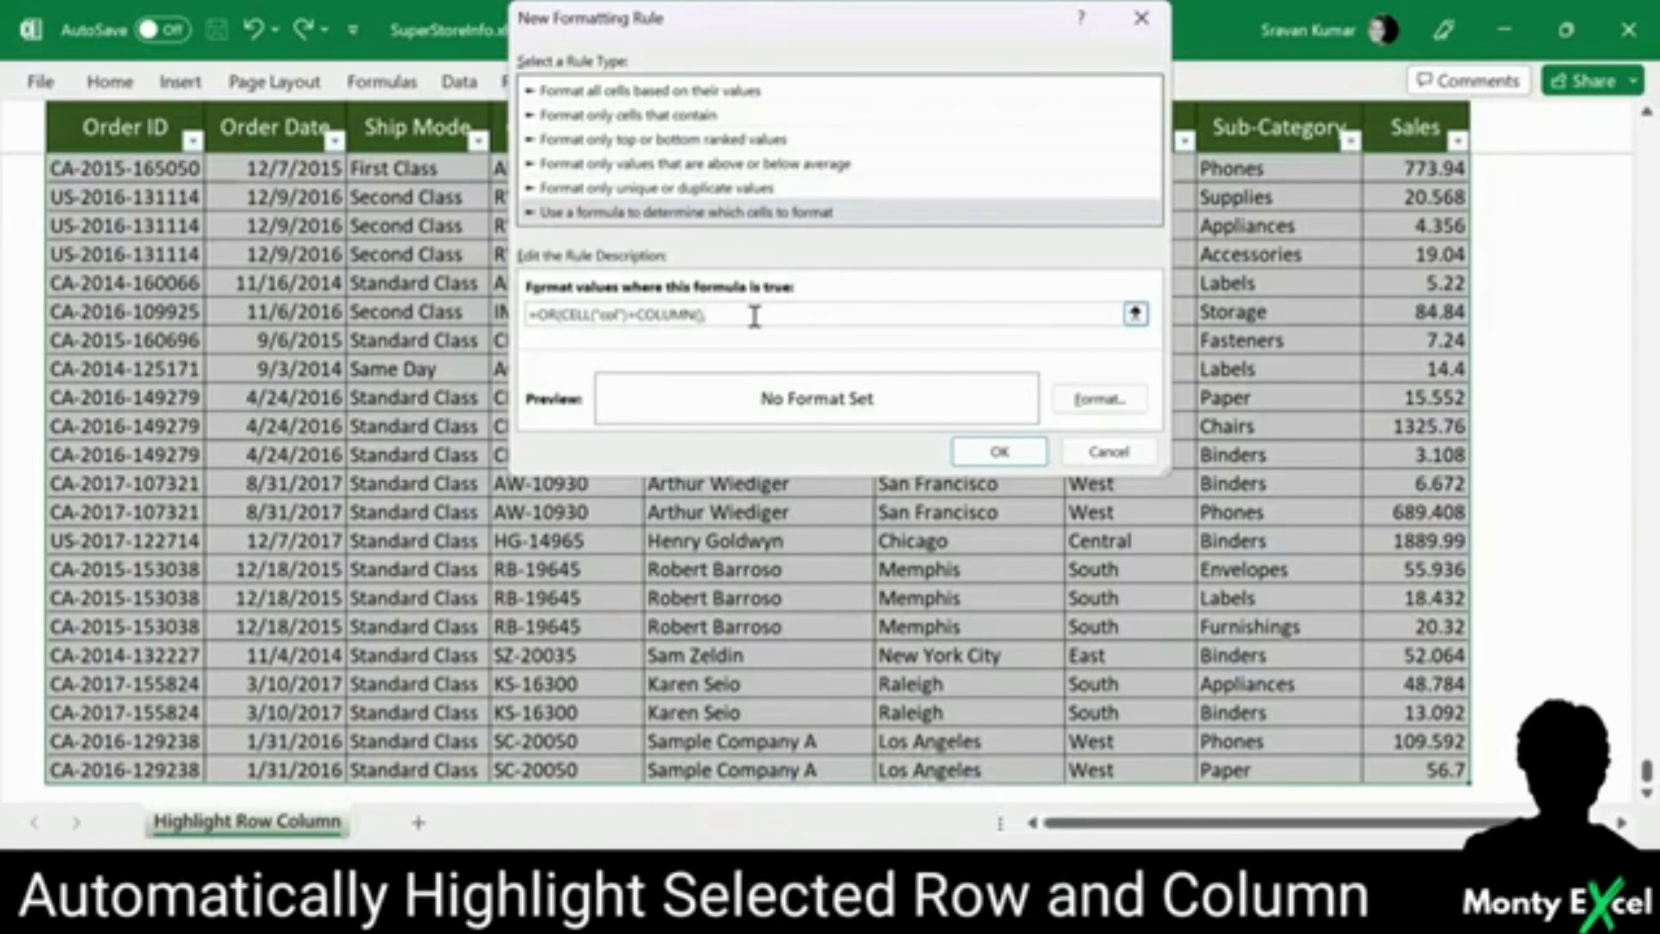
type("CELL(\"row\")")
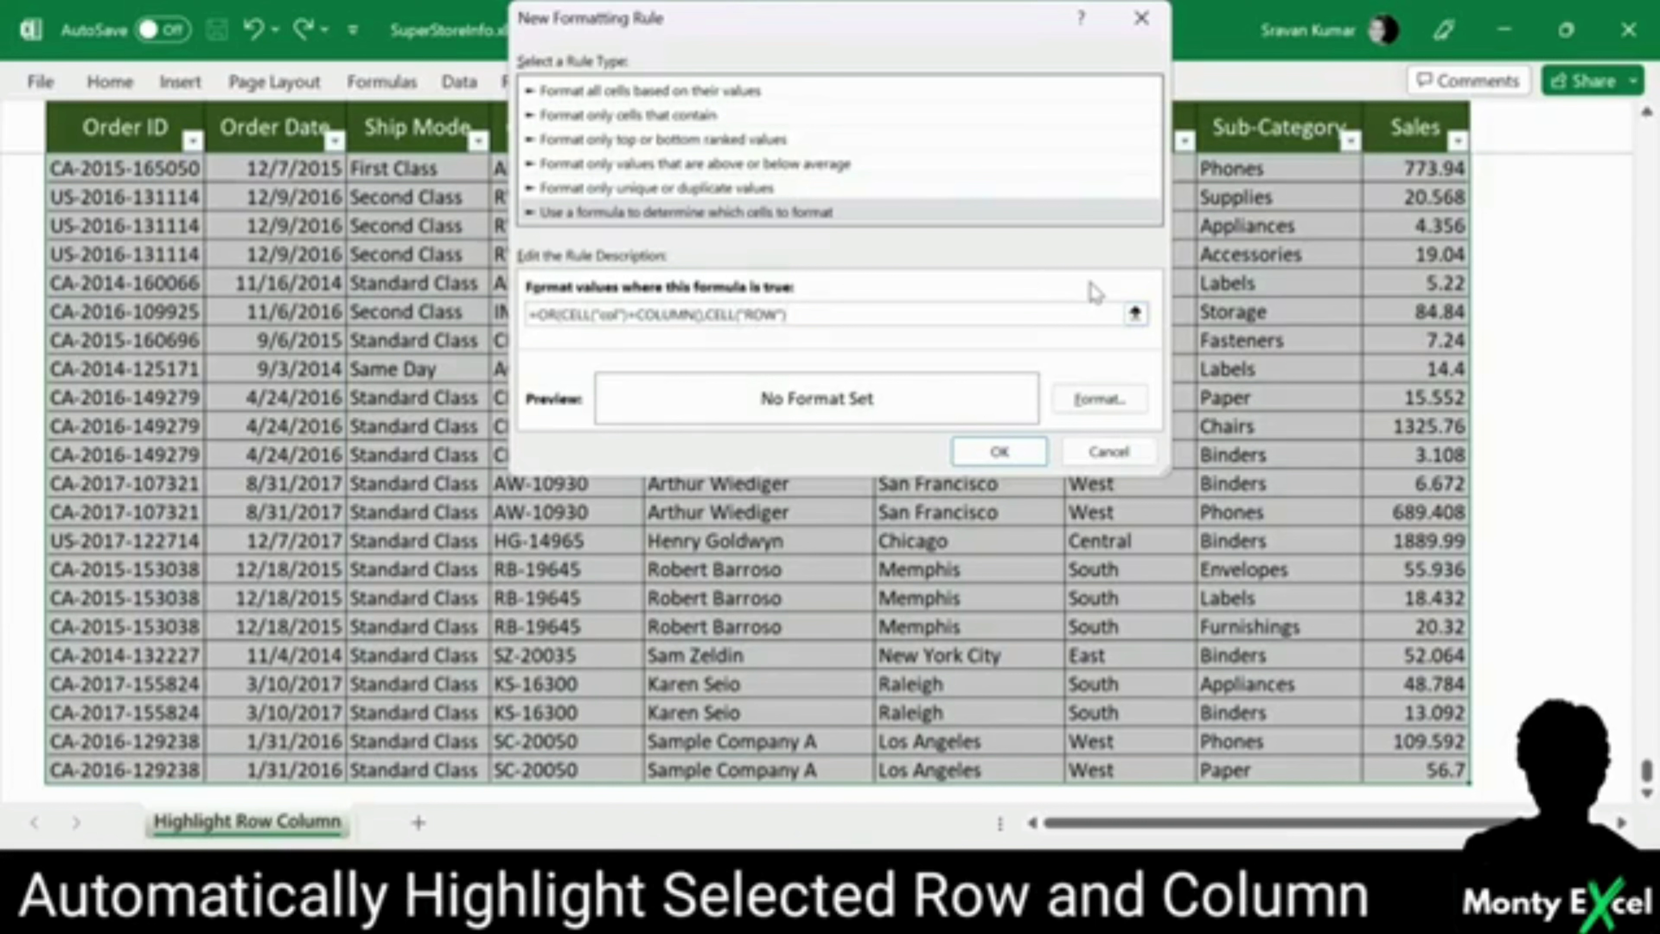
type("=ROW()")
type(")")
Step: Give the rule a dark green fill with bold white text and apply it to the order records
left_click(1101, 400)
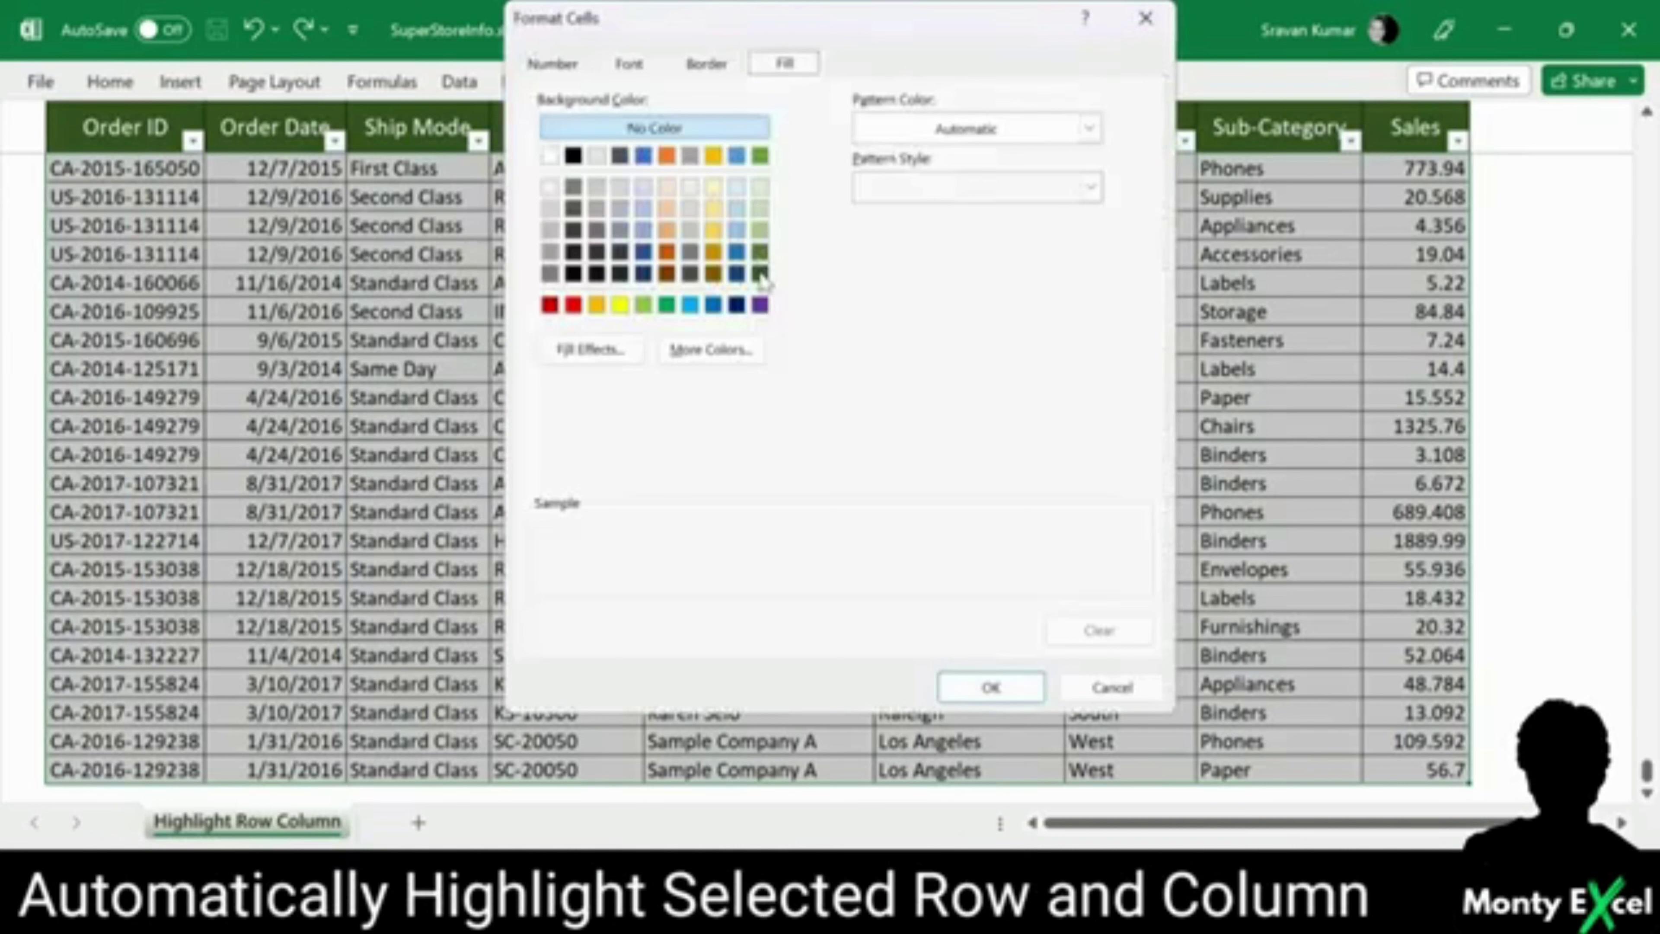
left_click(762, 278)
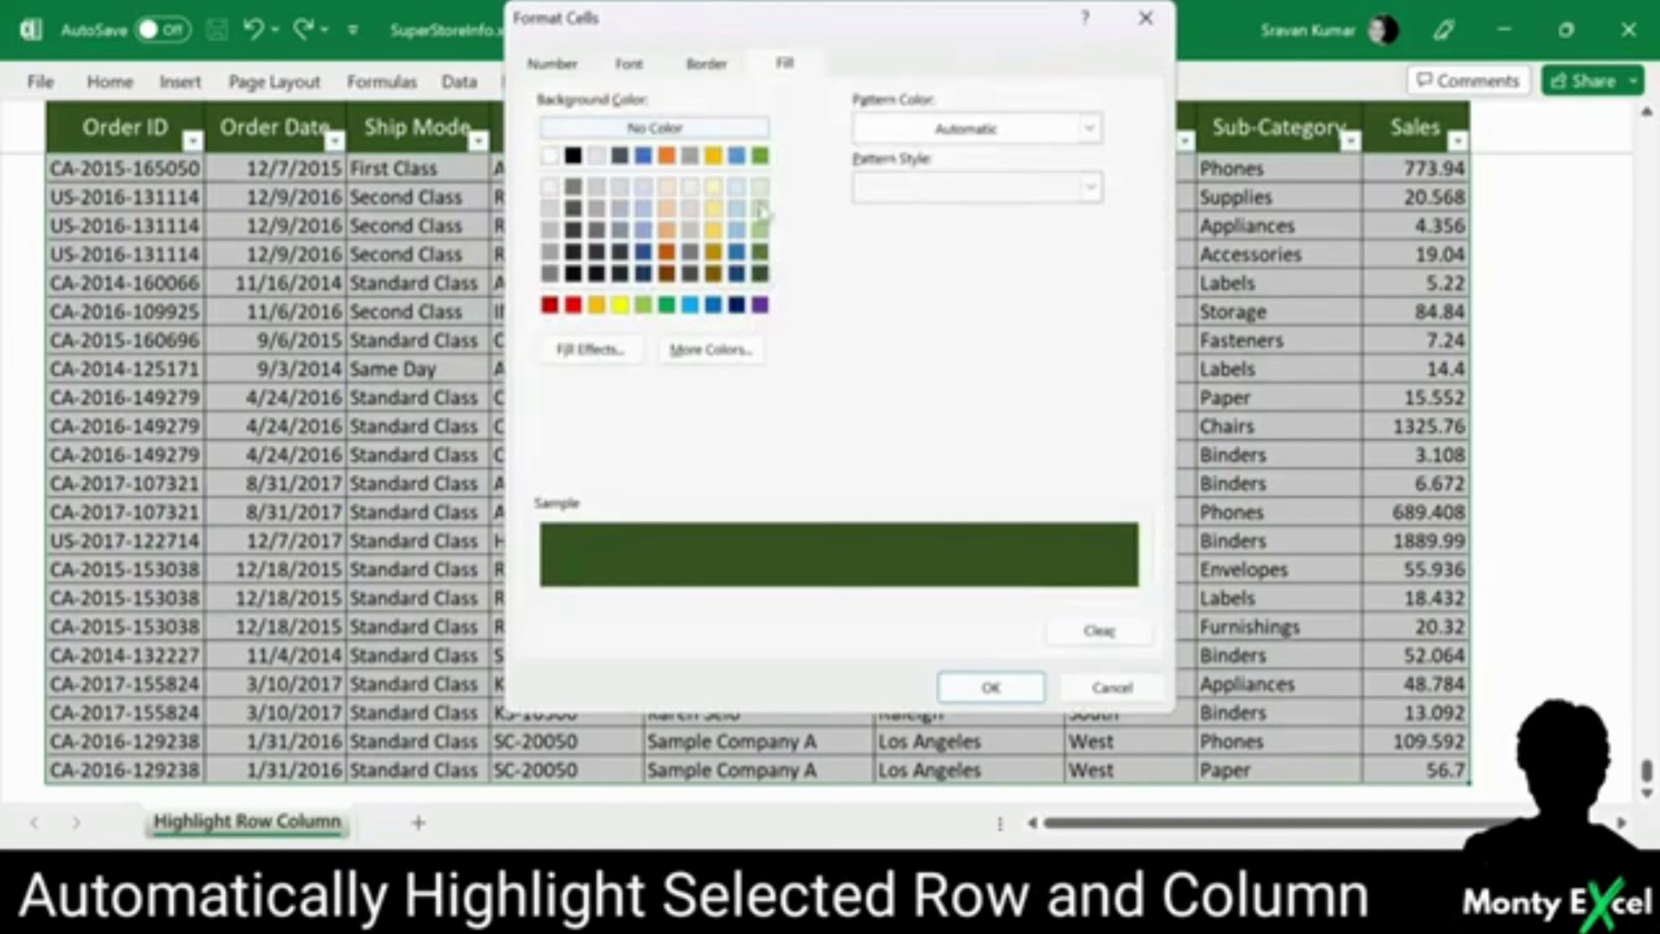
left_click(629, 63)
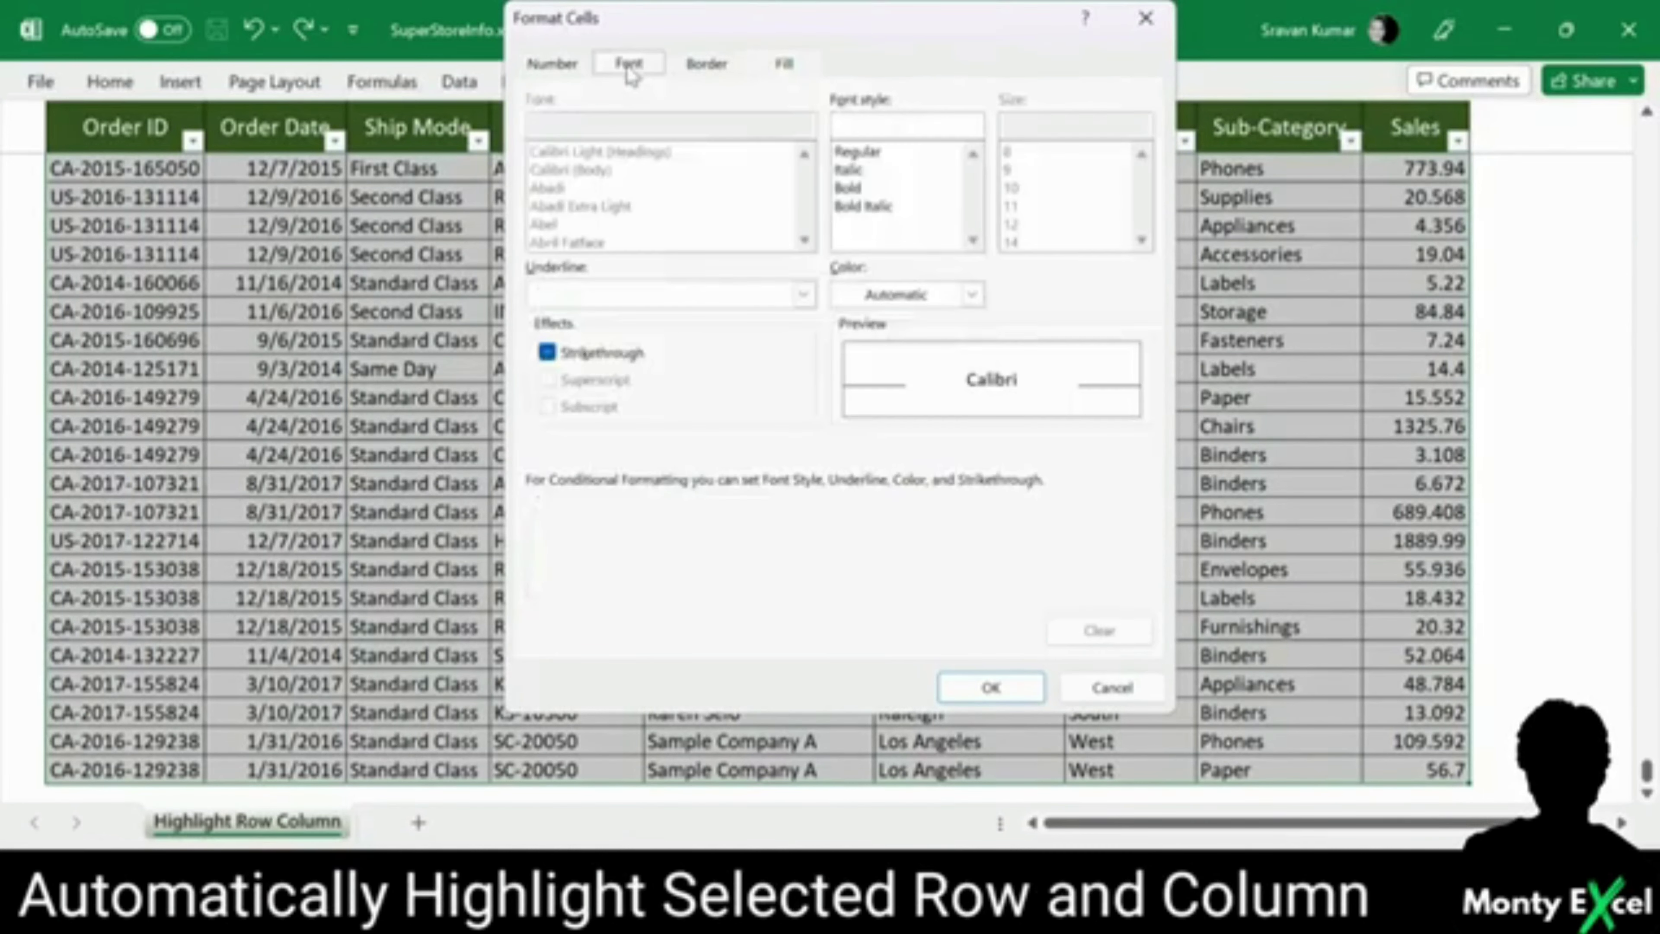
left_click(856, 189)
left_click(934, 302)
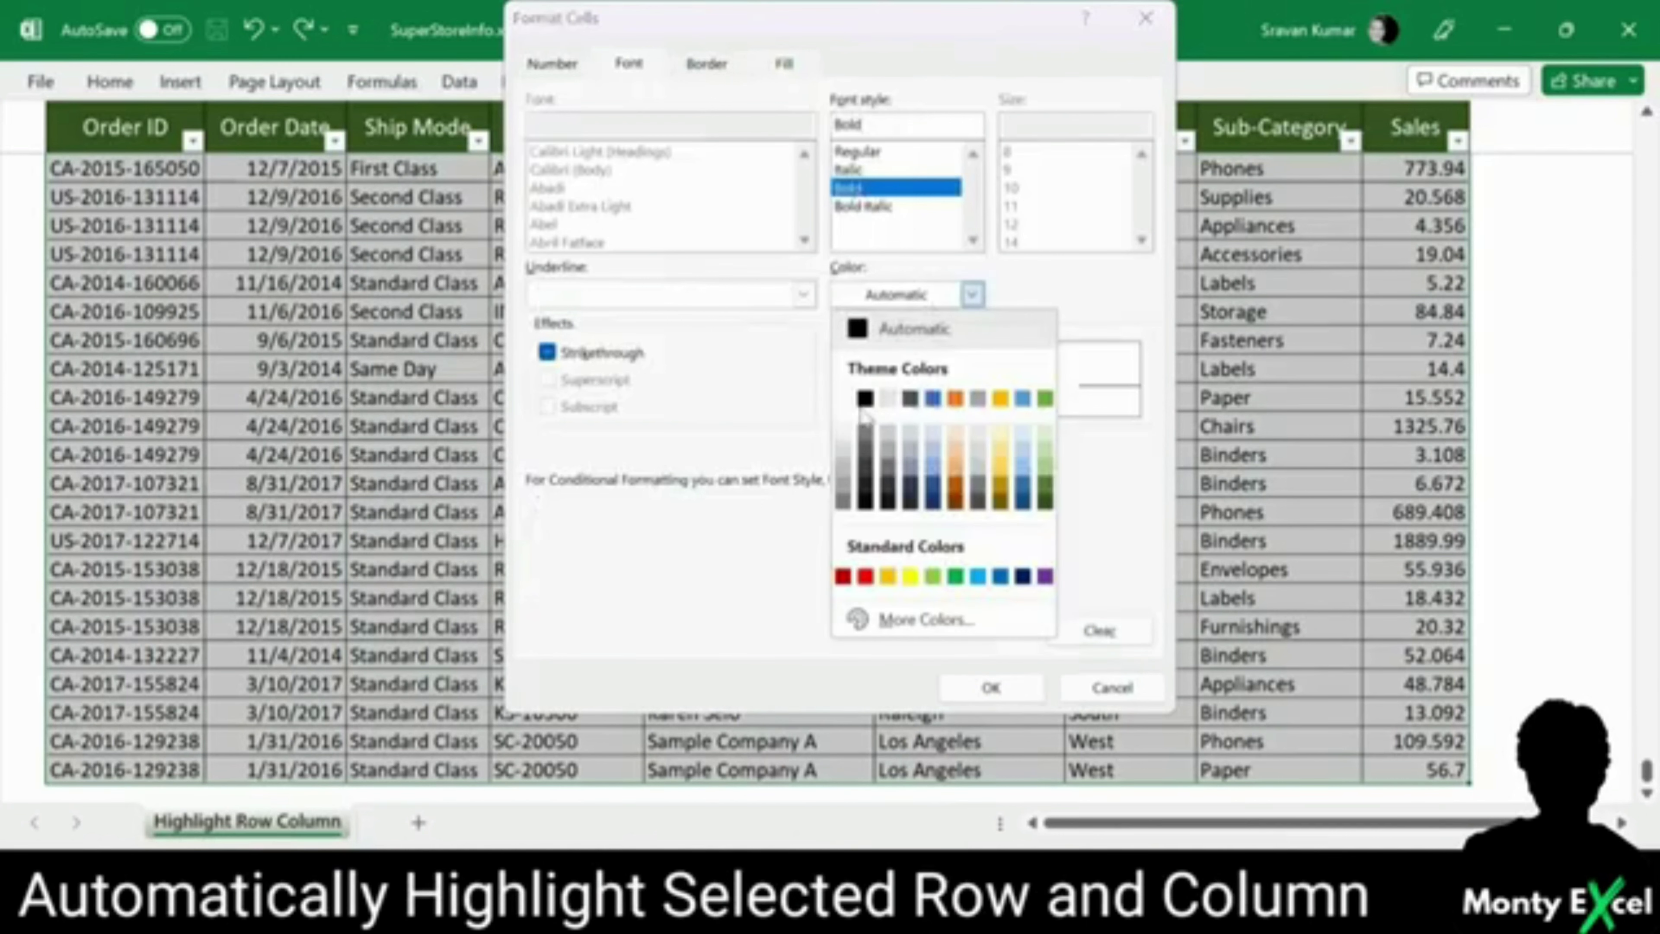
left_click(843, 400)
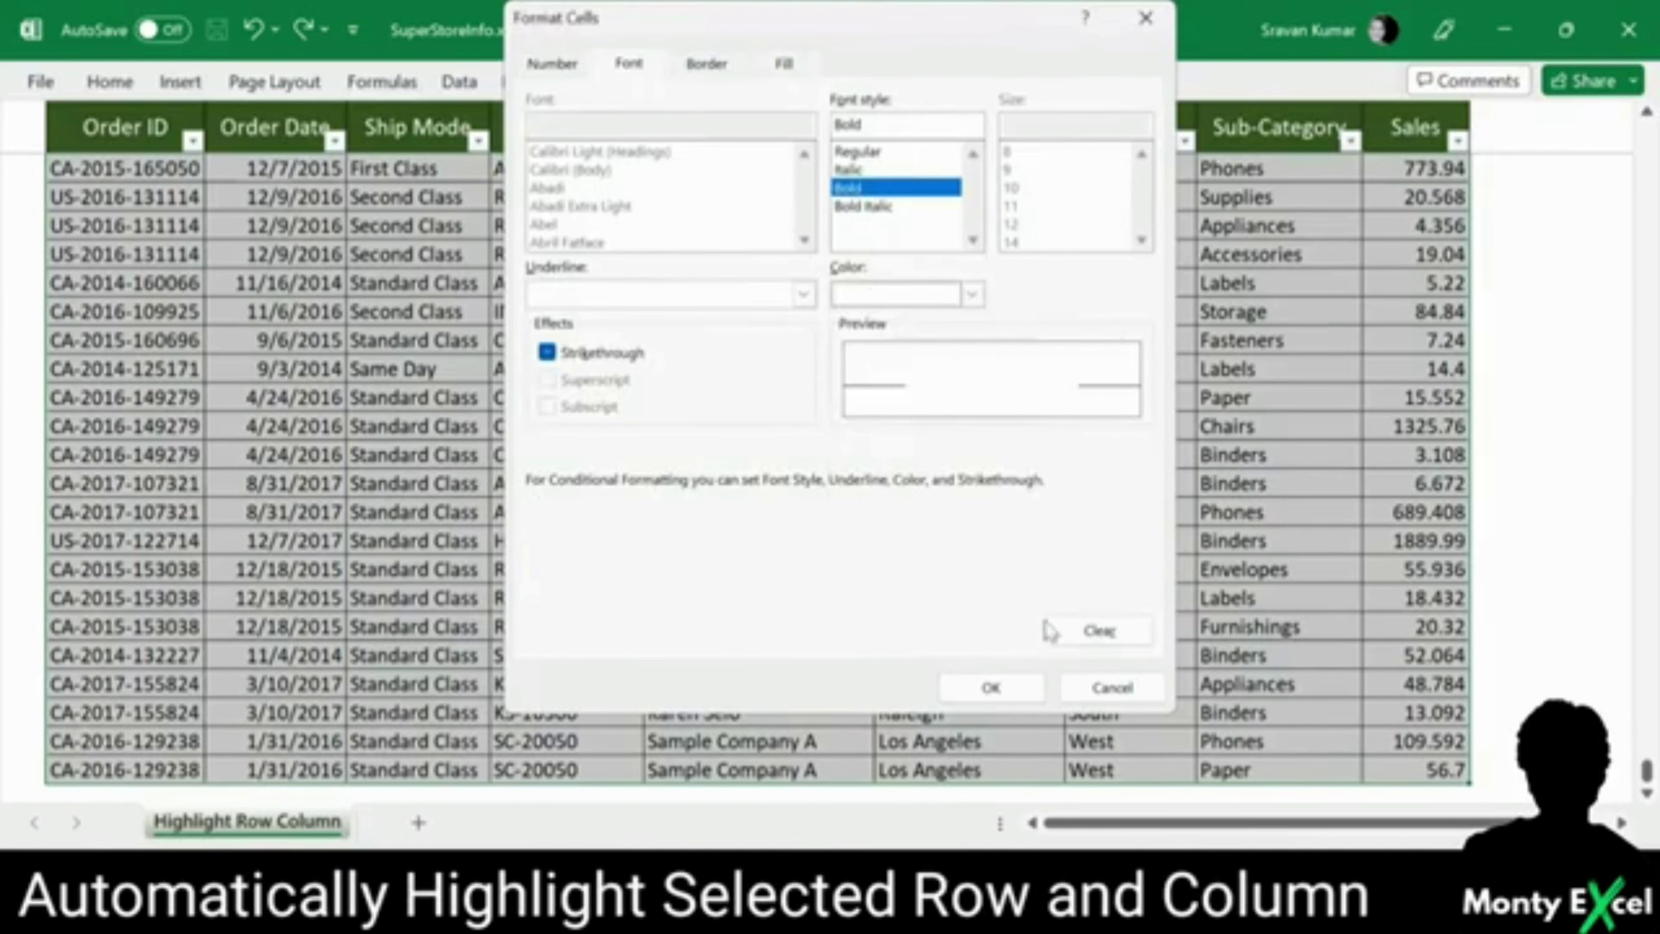
left_click(991, 686)
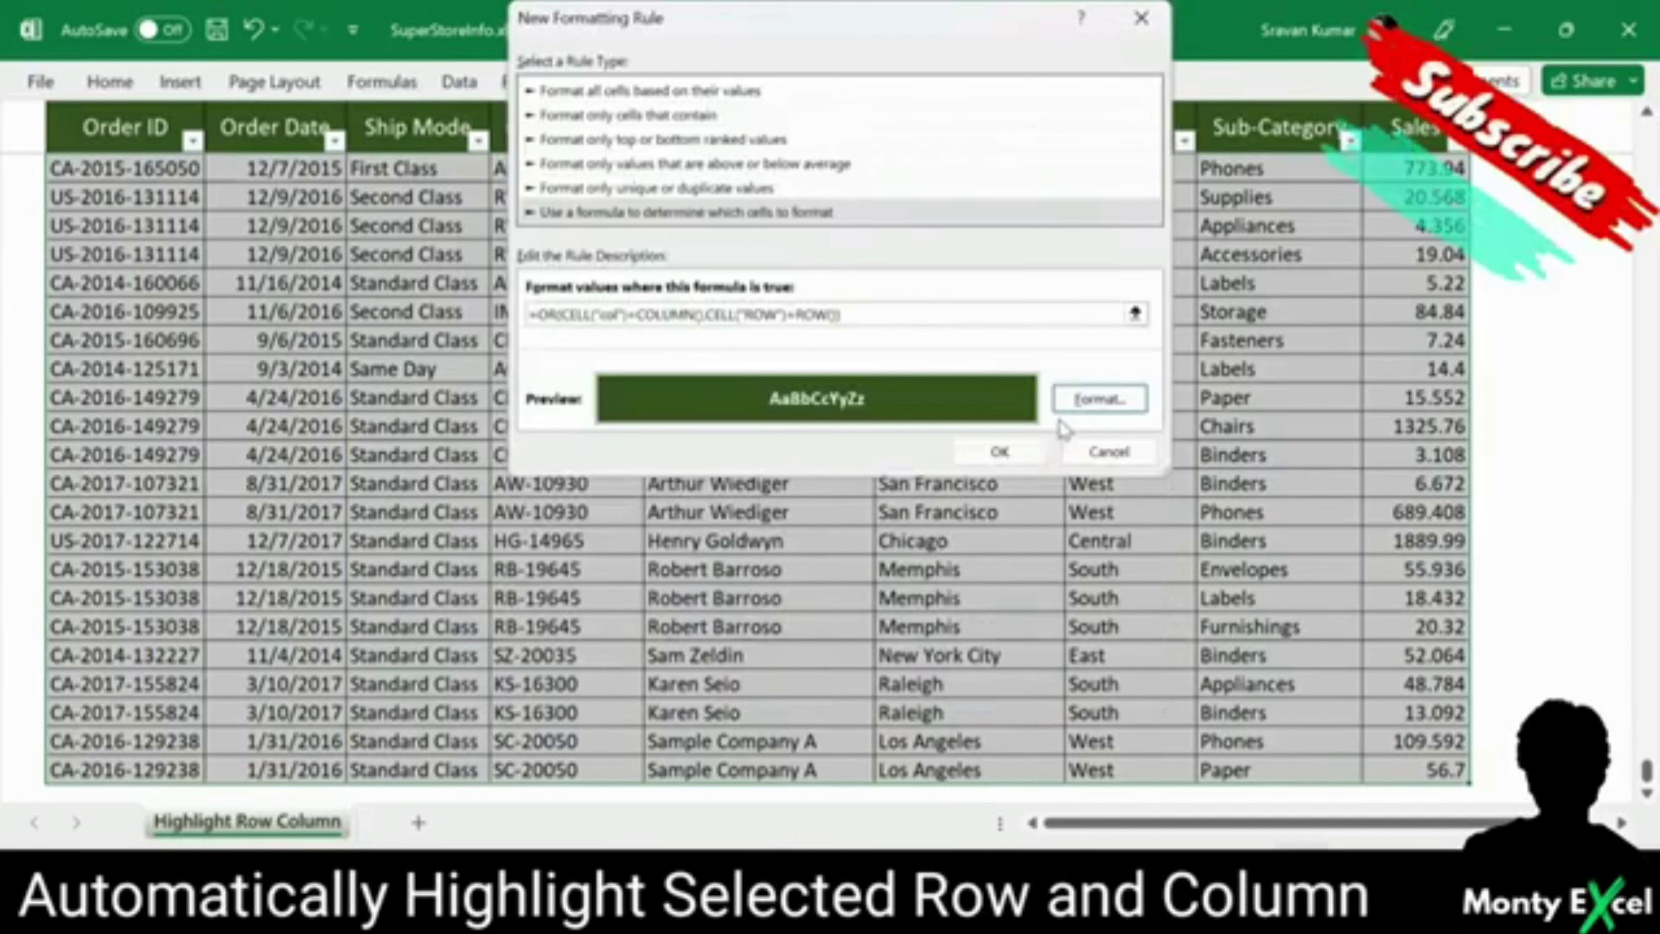
left_click(1013, 451)
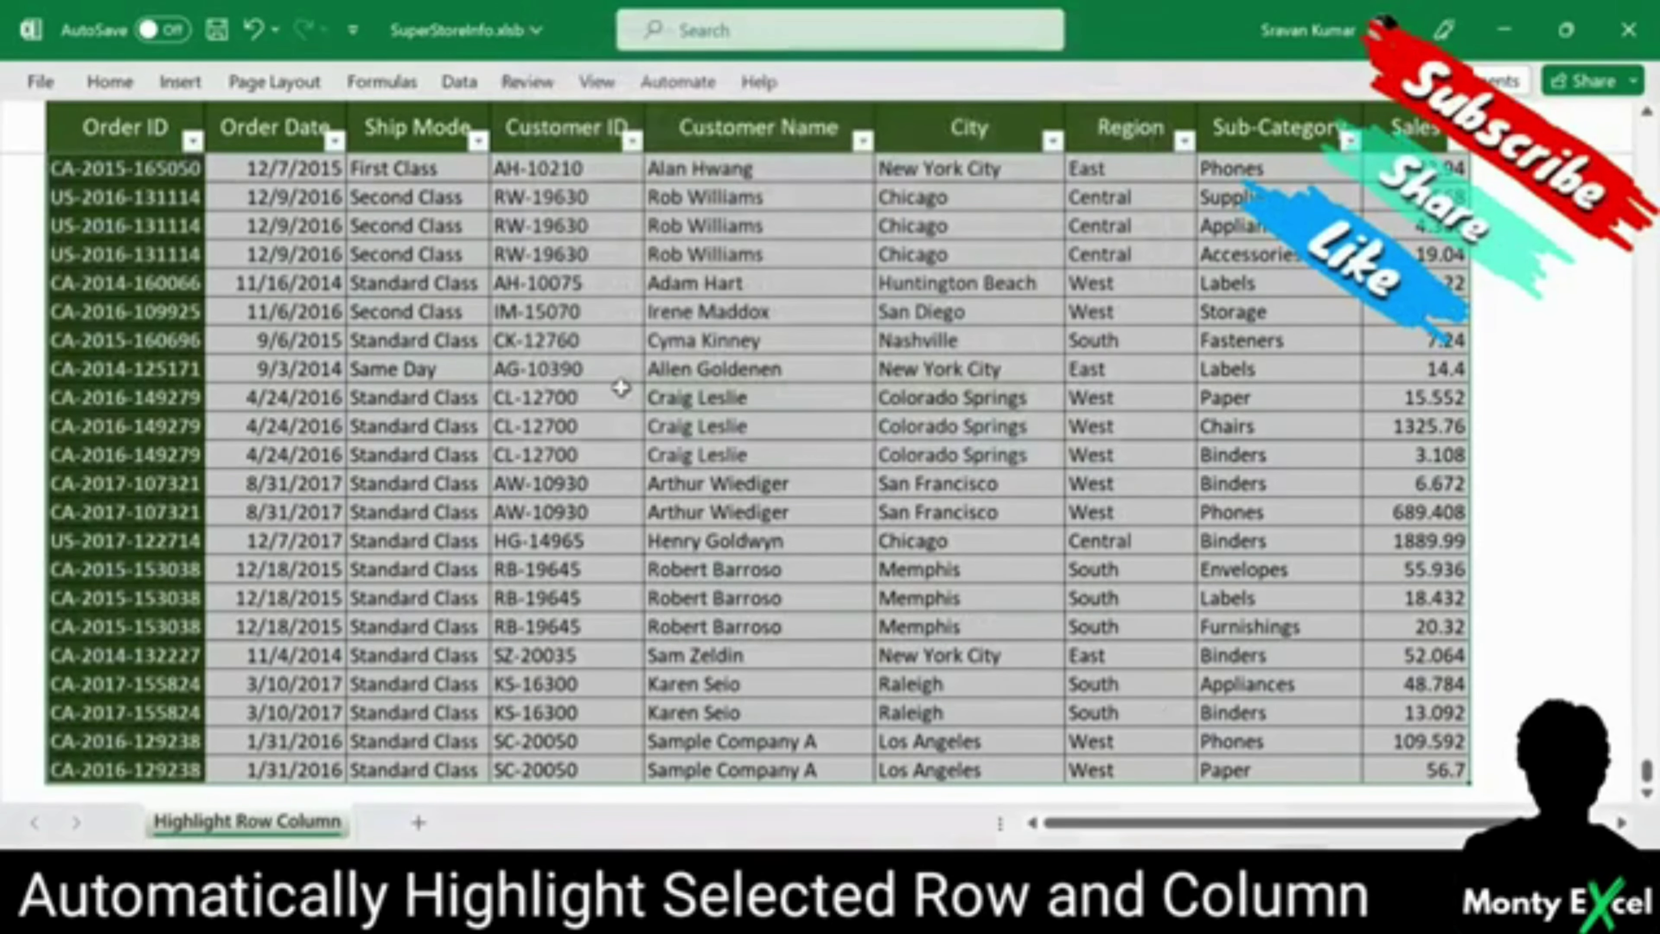
Step: Move the selection down through the order rows and return to the start to check whether the highlighting follows
left_click(605, 390)
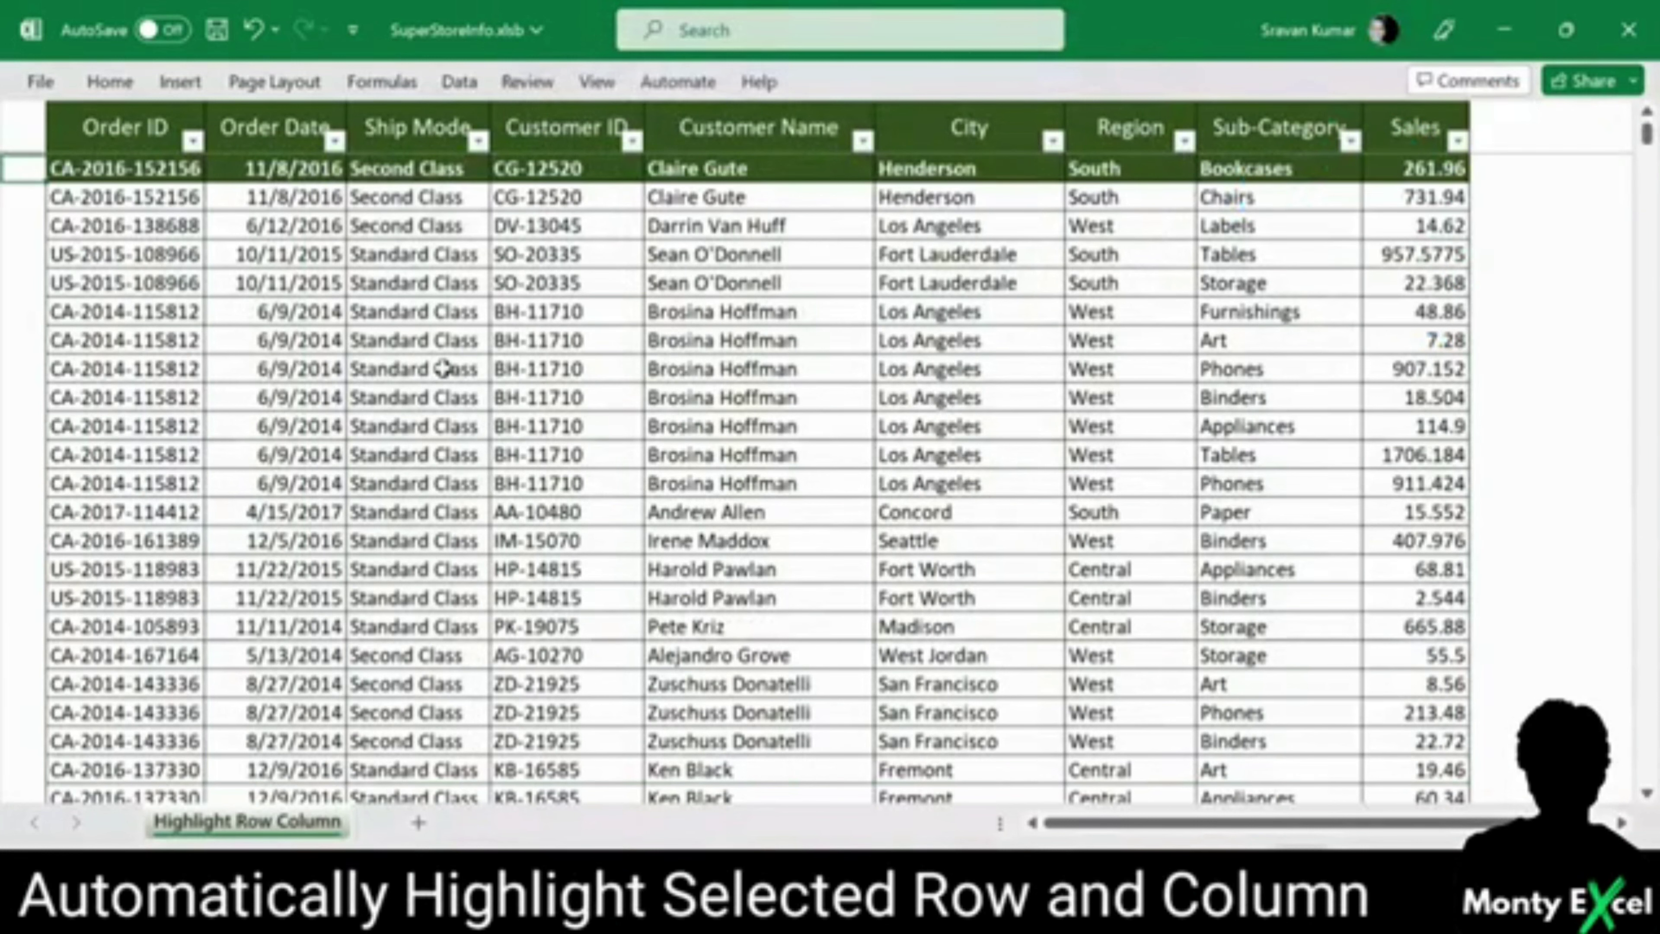
key("Down")
key("Down")
key("Down")
key("Down")
key("Right")
key("Down")
key("Down")
key("Down")
key("Down")
key("Down")
key("Down")
key("Down")
key("Down")
key("Down")
key("Down")
key("Down")
key("Down")
key("Down")
key("Down")
key("Down")
key("Down")
key("Down")
key("Down")
key("Down")
key("Down")
key("Down")
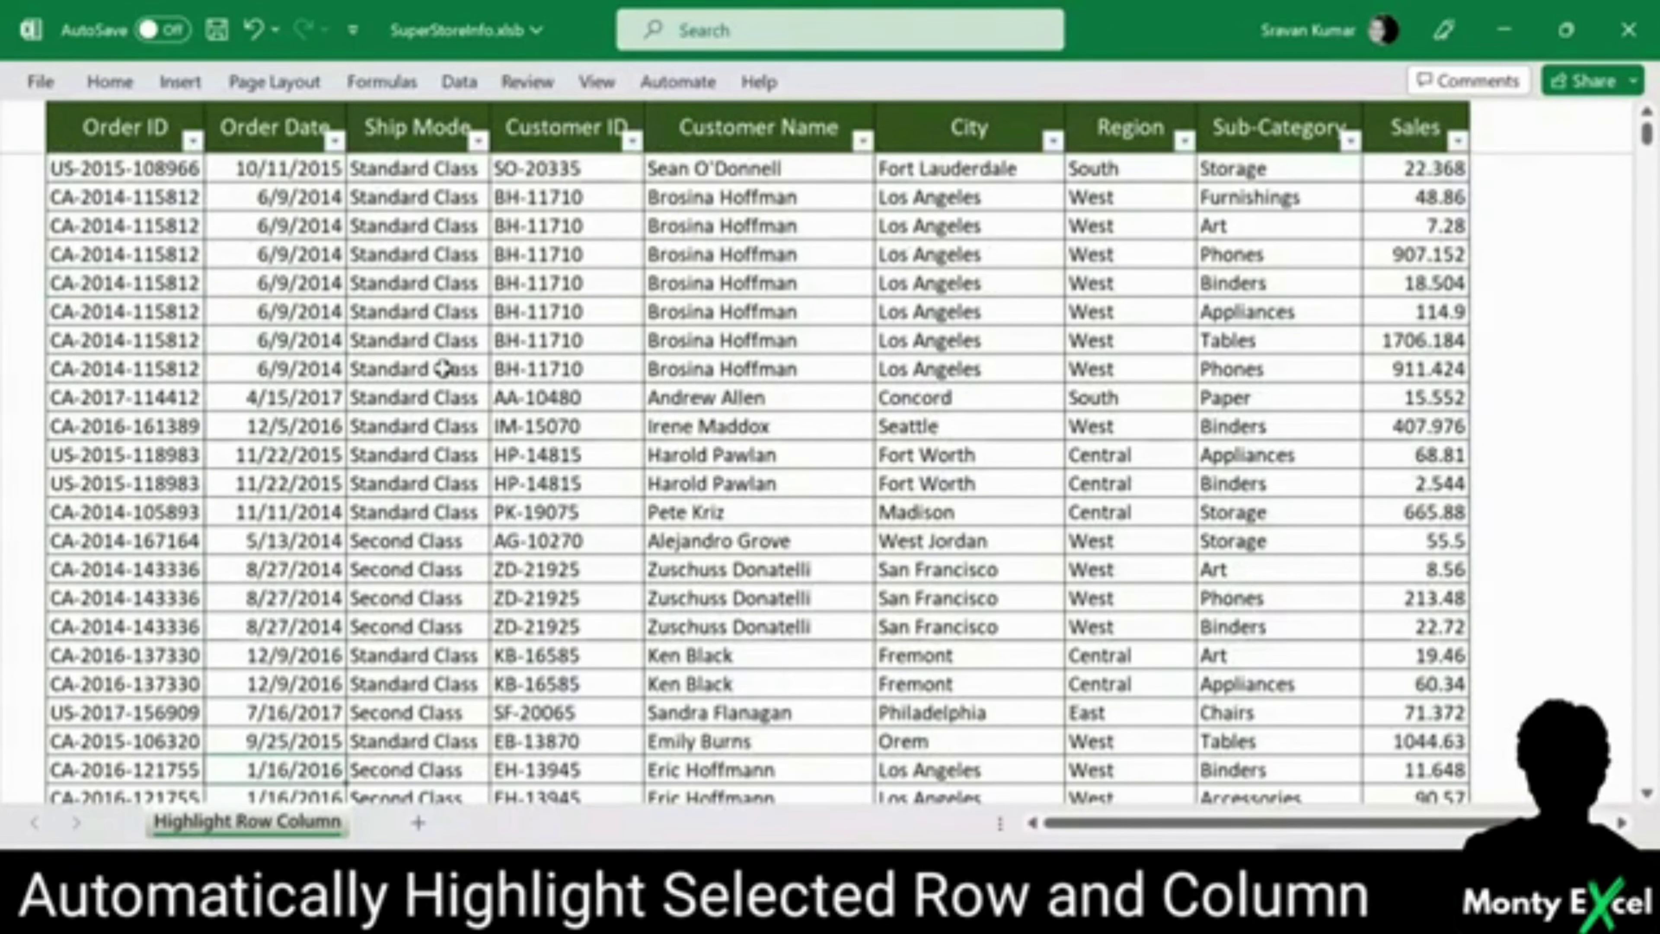
key("ctrl+Home")
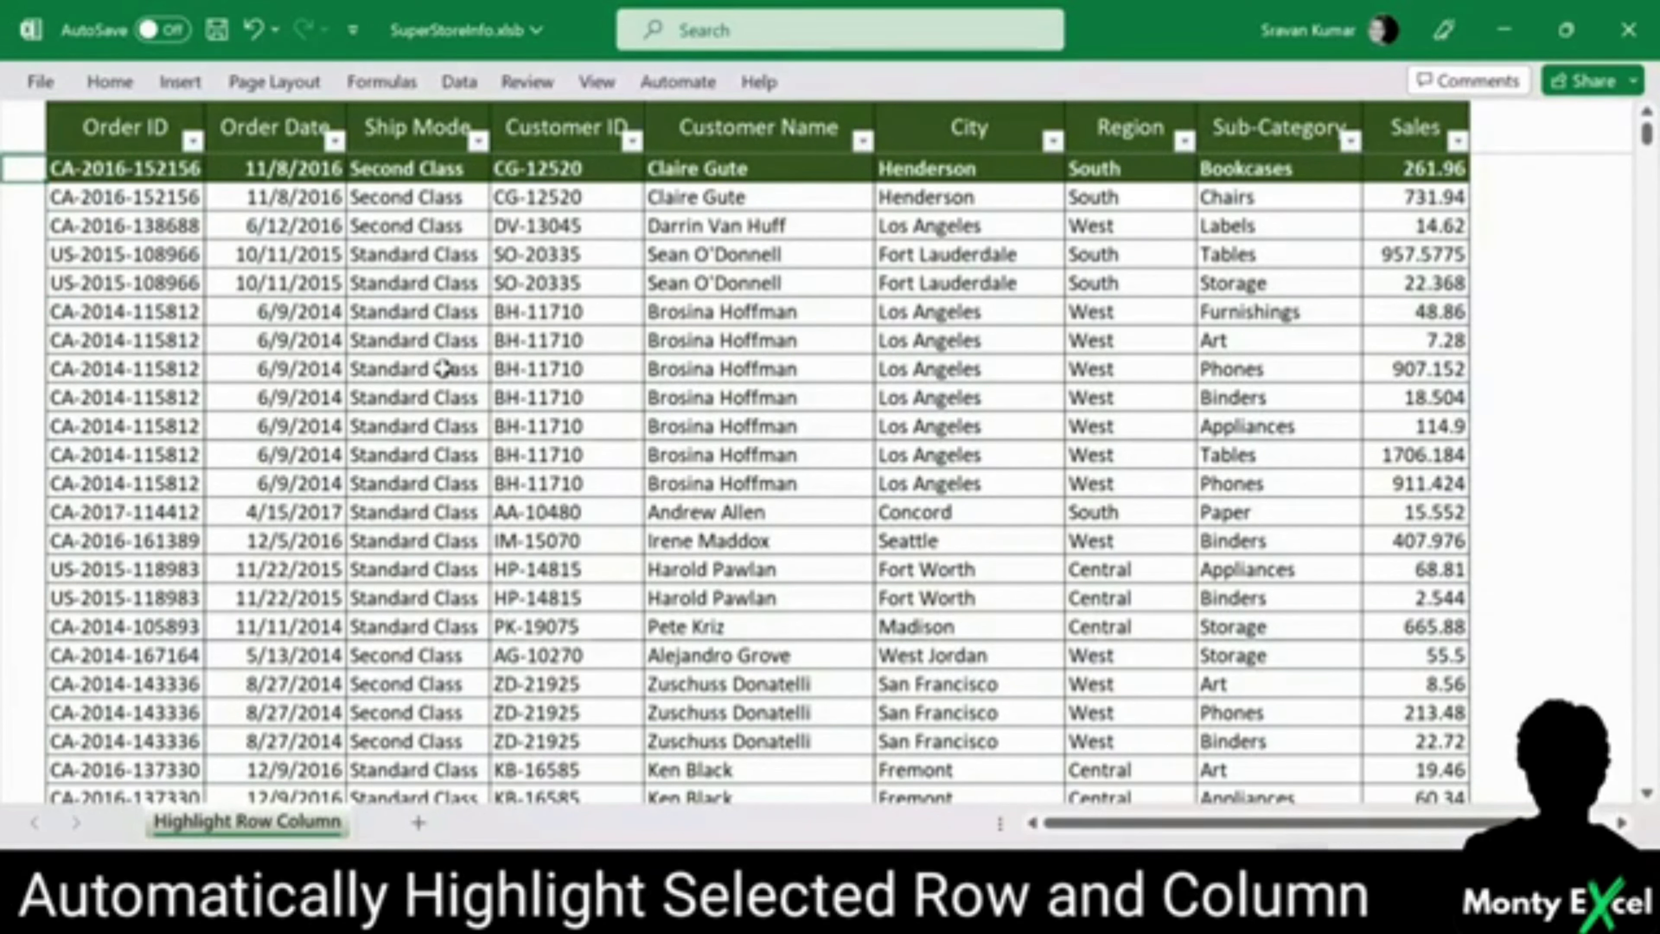
Step: Open the code of the Highlight Row Column sheet and create a Worksheet SelectionChange procedure
right_click(280, 836)
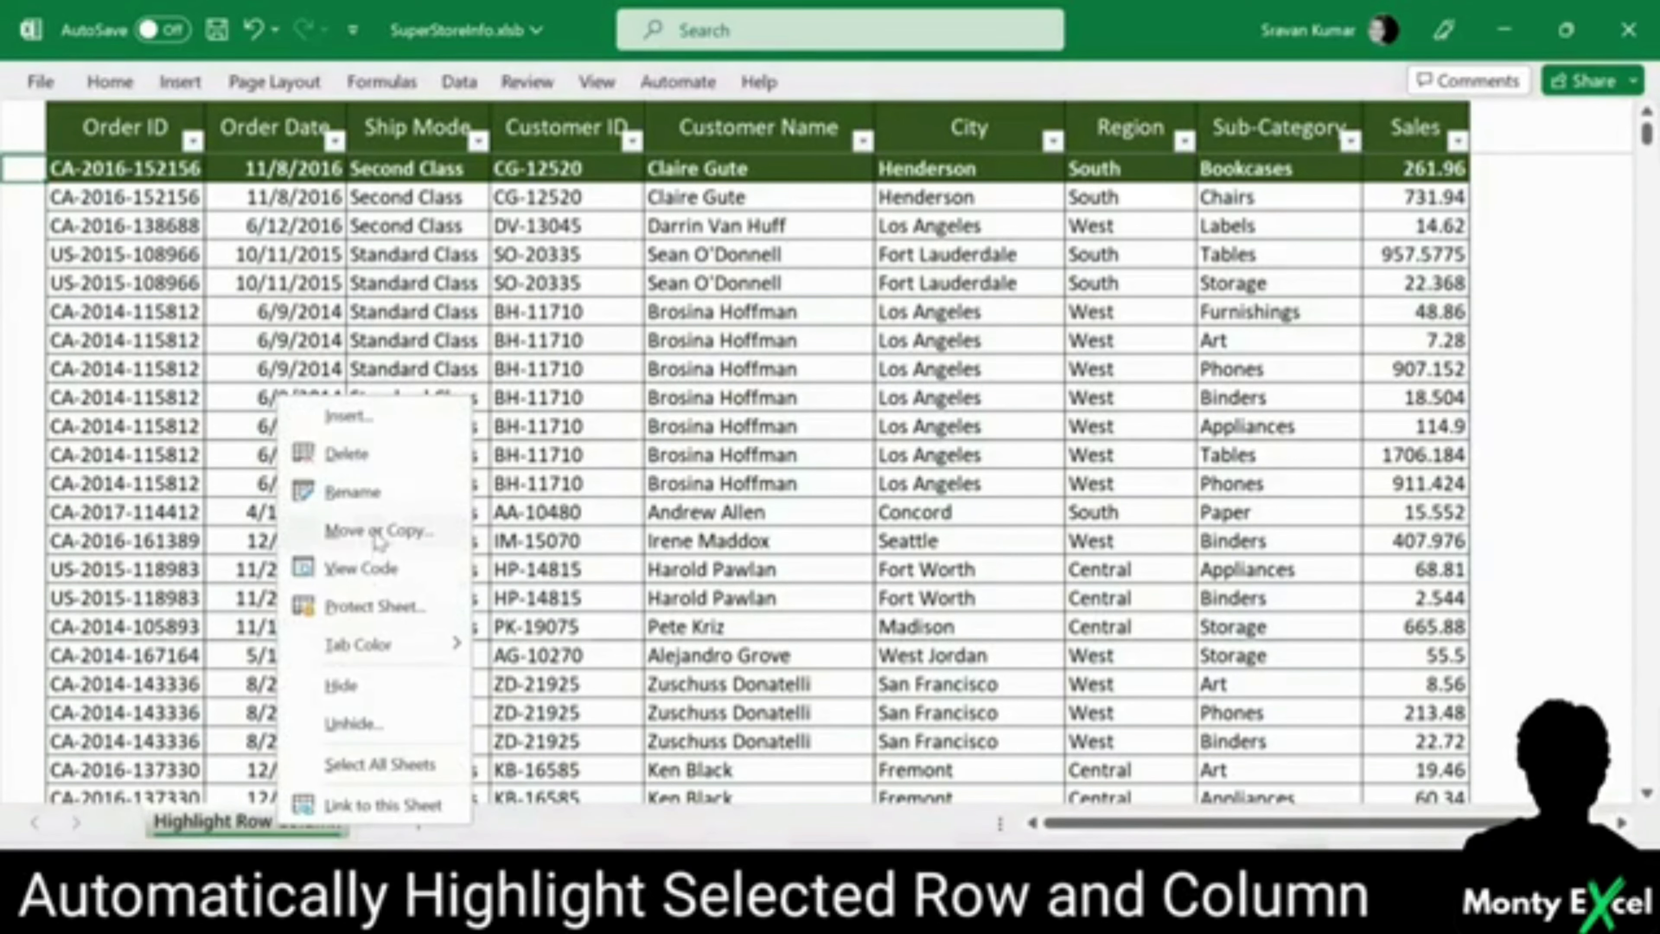
left_click(367, 571)
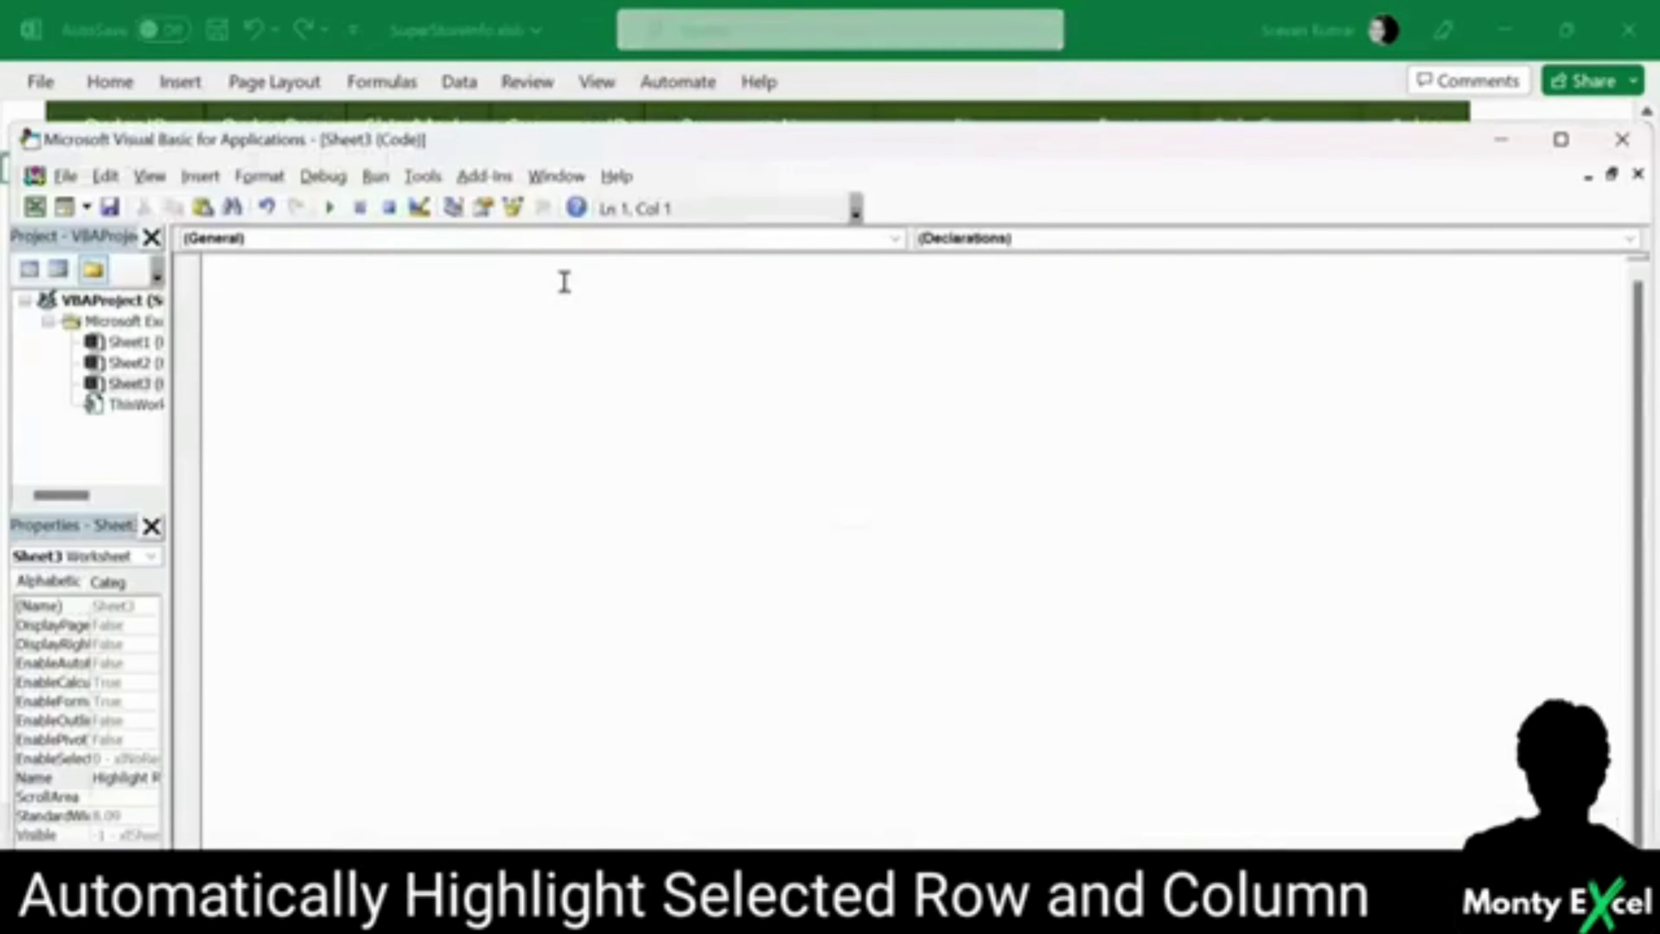
left_click(564, 243)
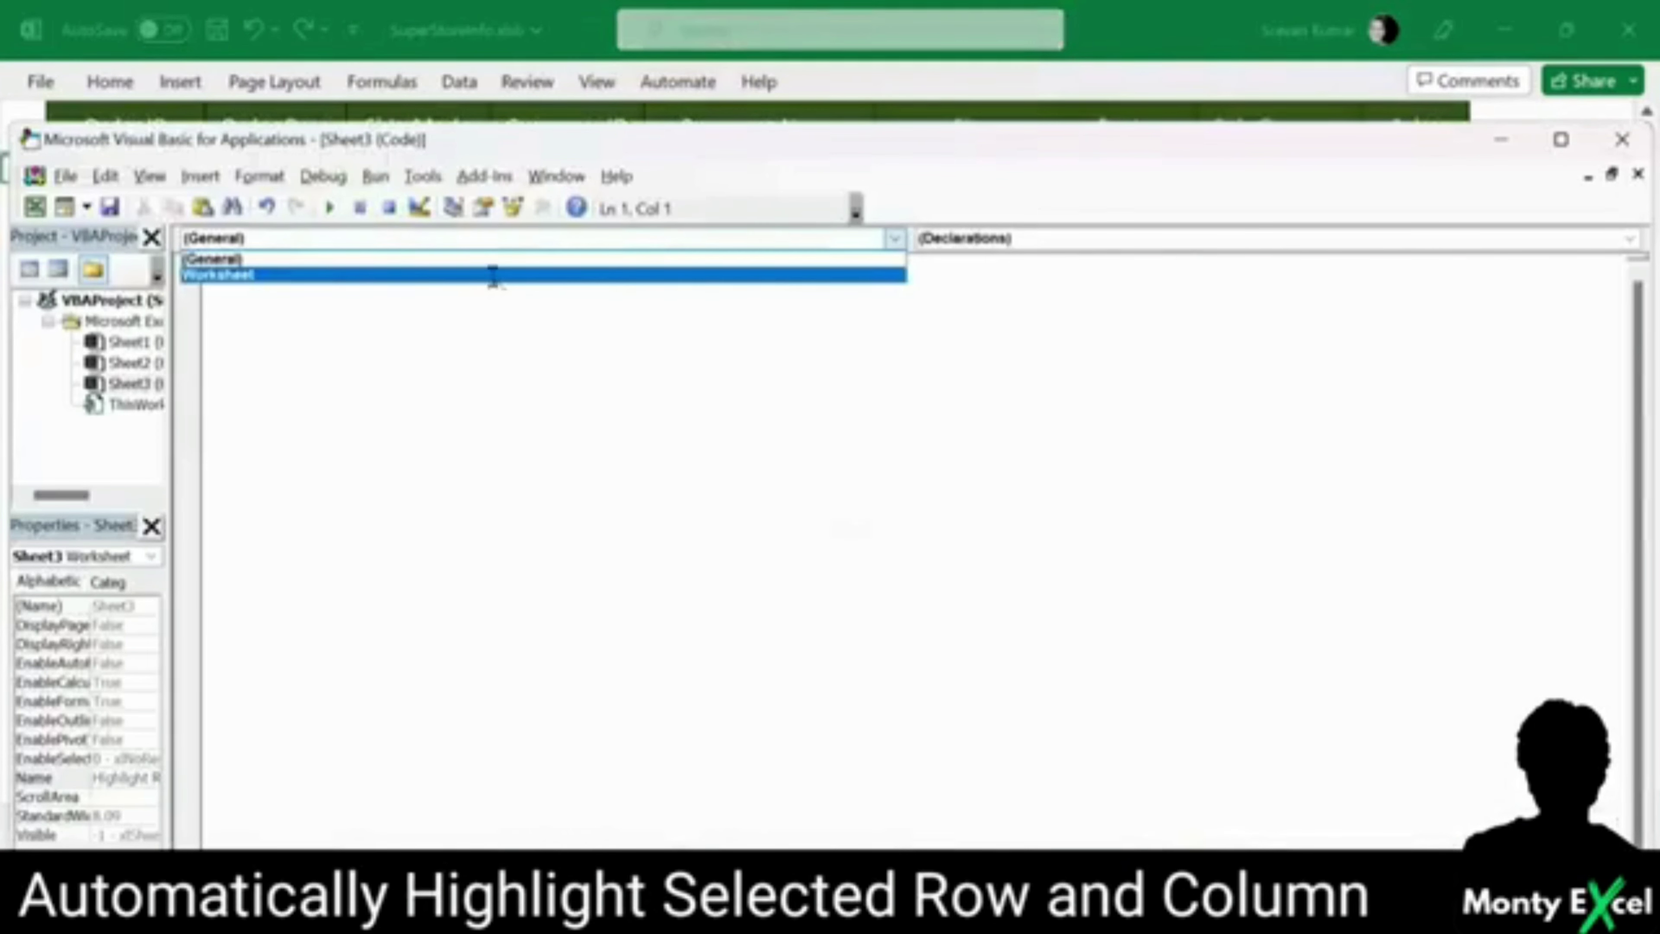
left_click(492, 268)
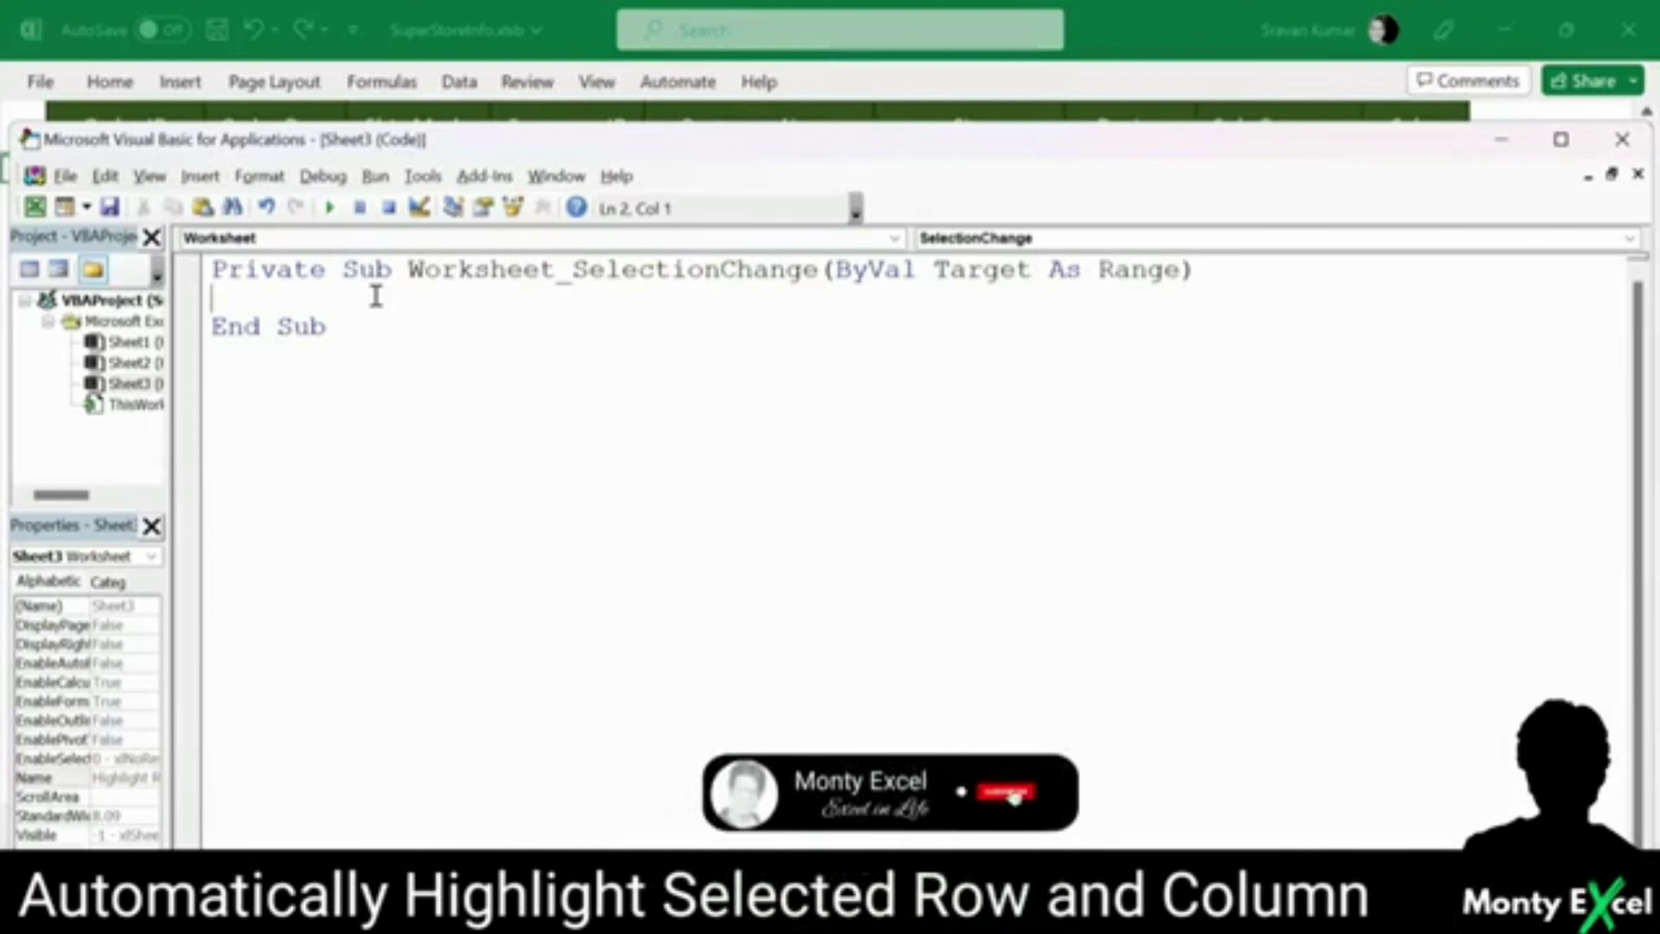
Step: Have the Highlight Row Column sheet's SelectionChange procedure run Target.Calculate, close the code editor and save the workbook
type("TARGET")
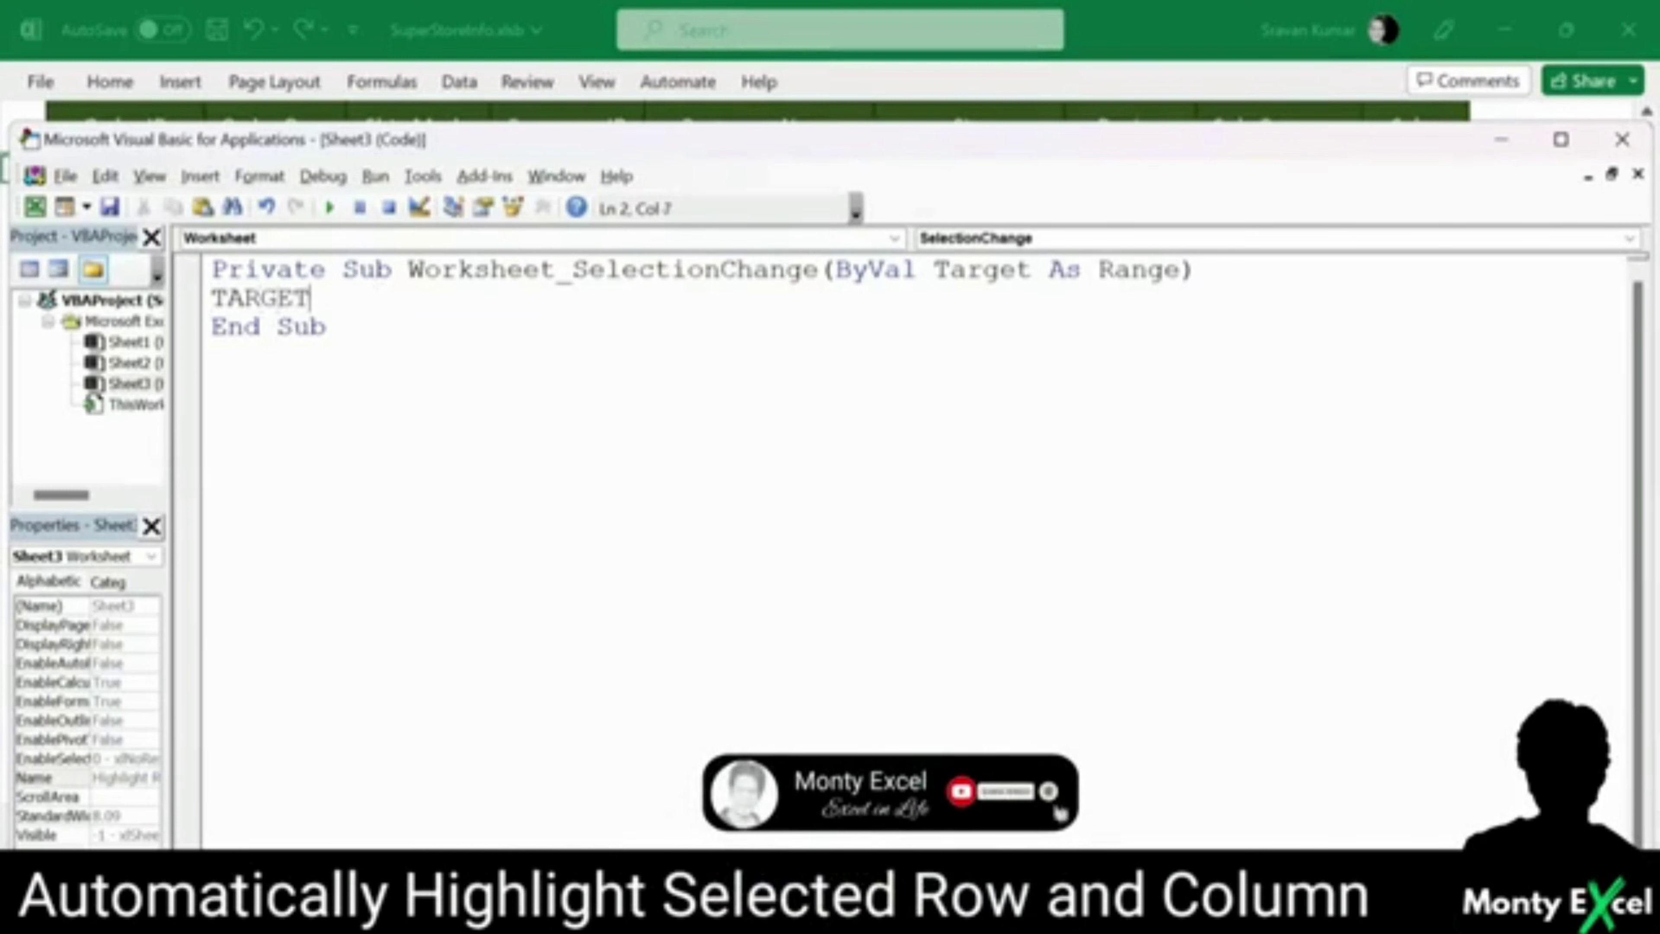
type(".")
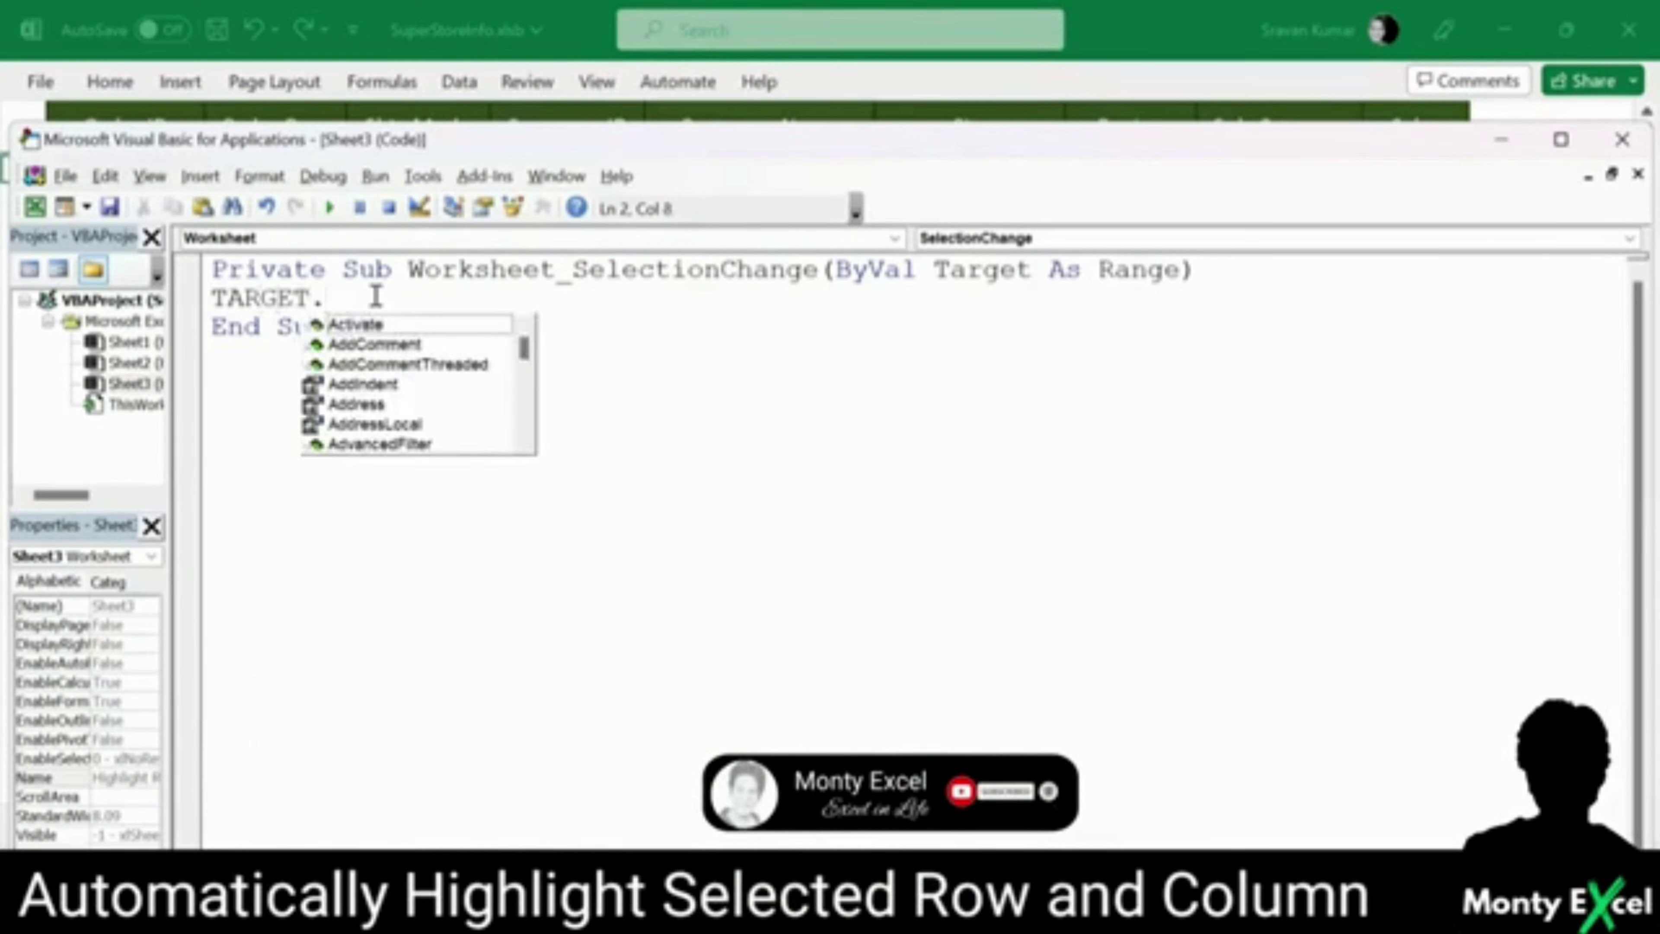
type("CAL")
key("Tab")
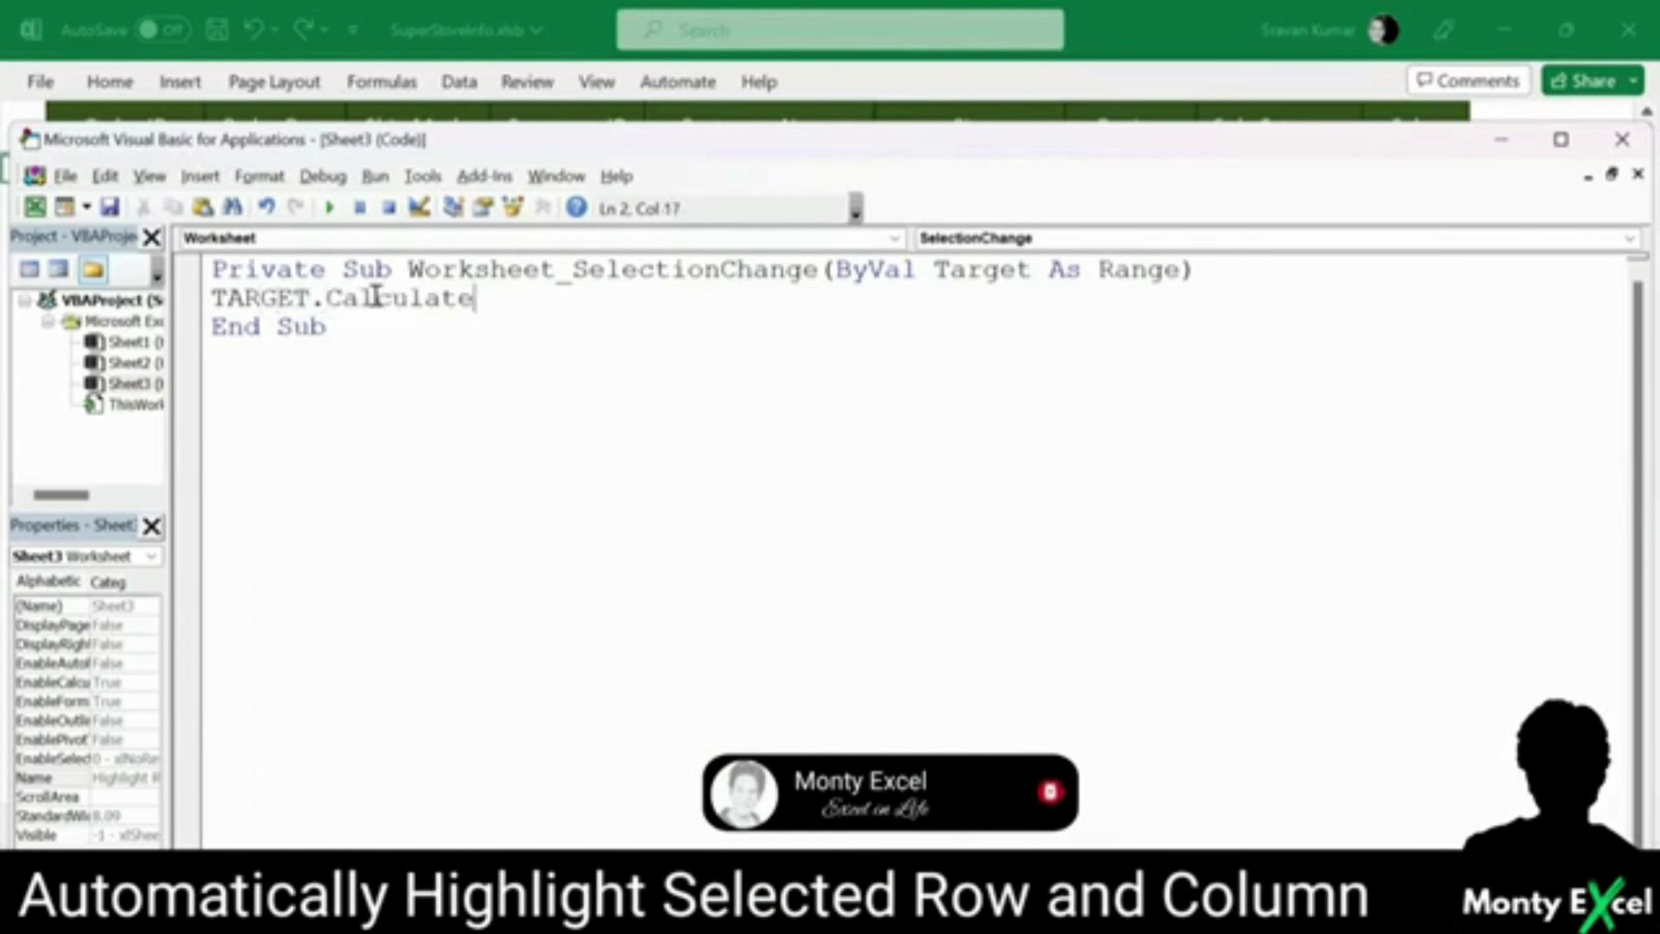
left_click(1623, 146)
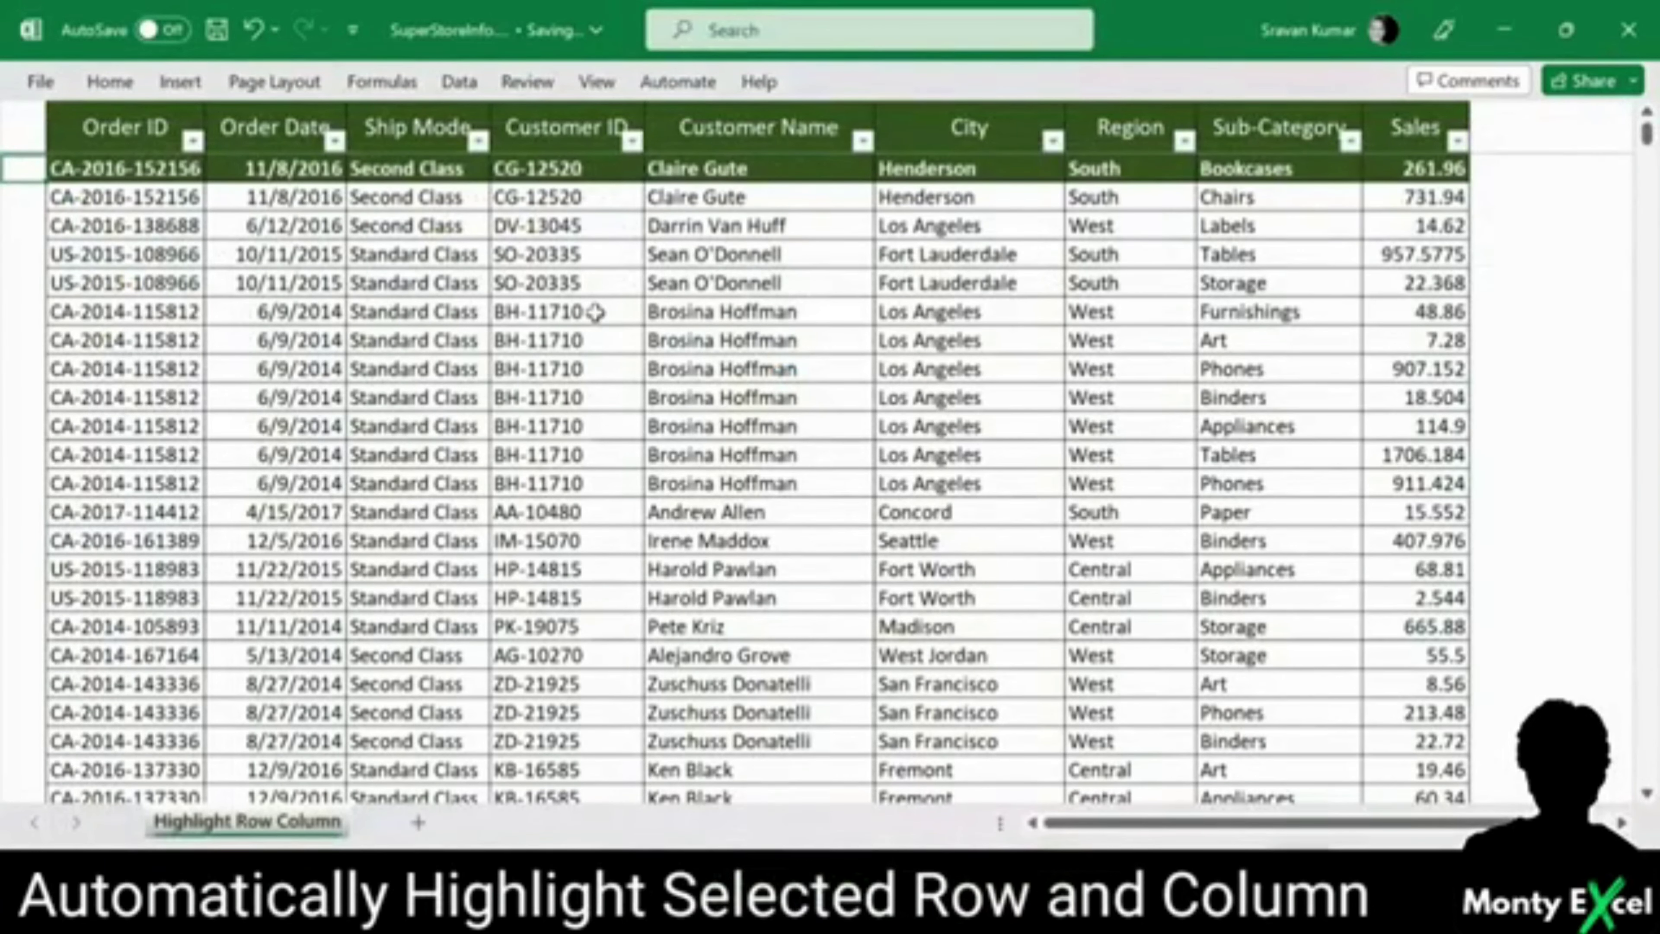
Step: Move the selection across the columns and down the order rows to check the combined row and column highlighting
left_click(595, 312)
key("Right")
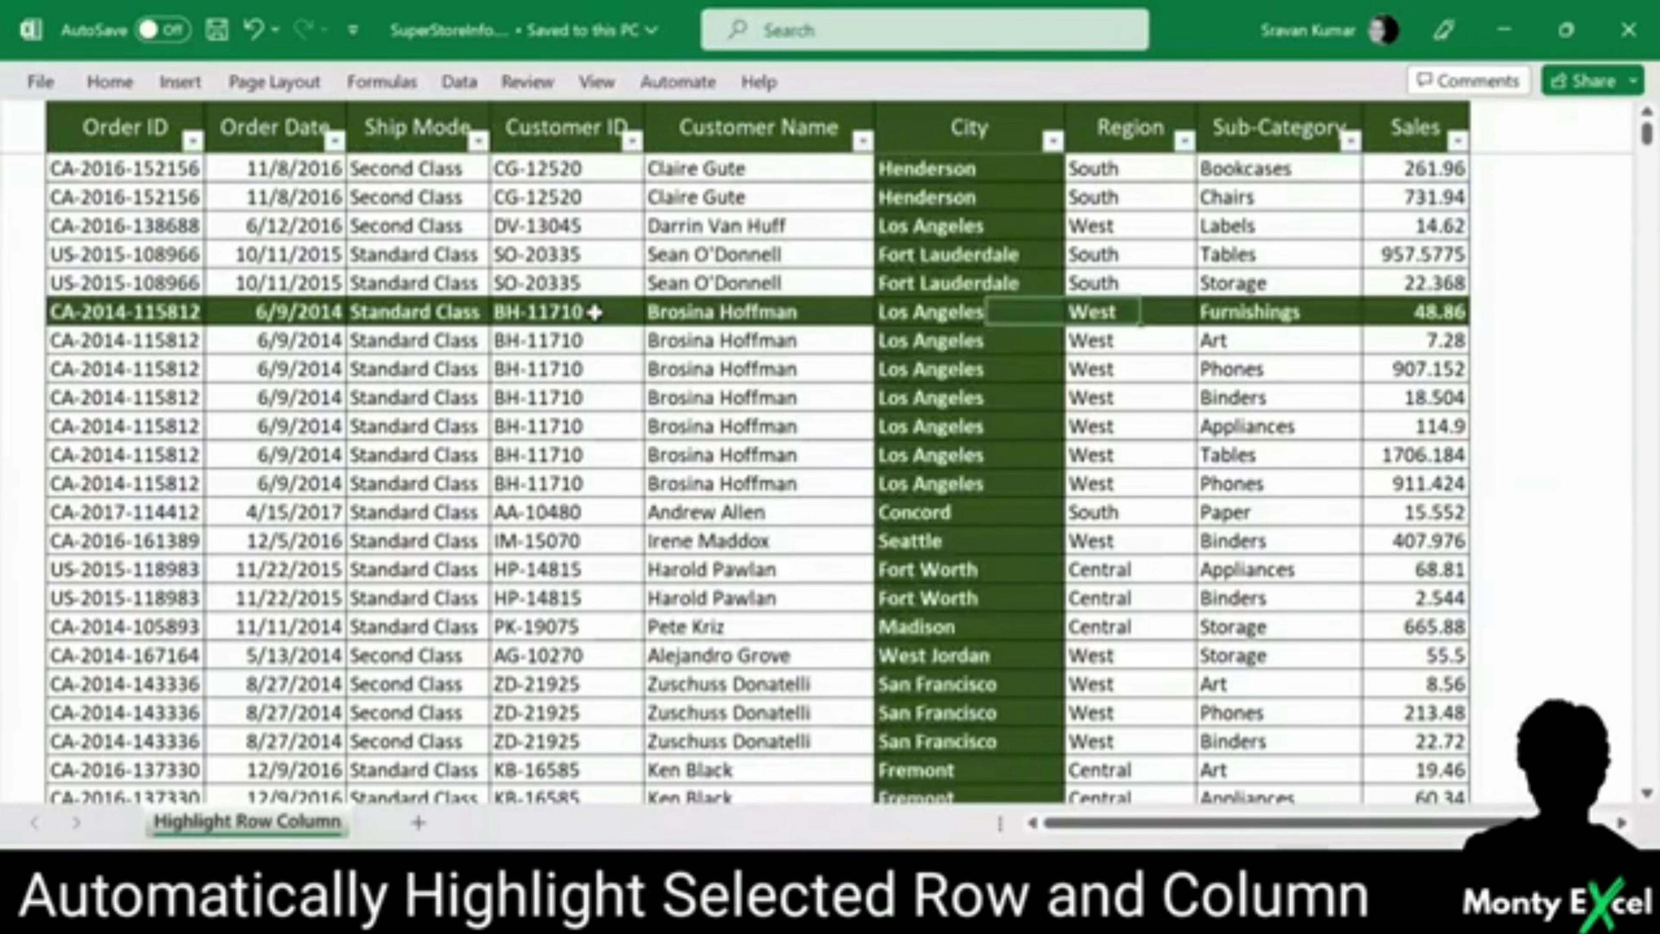
key("Left")
key("Left")
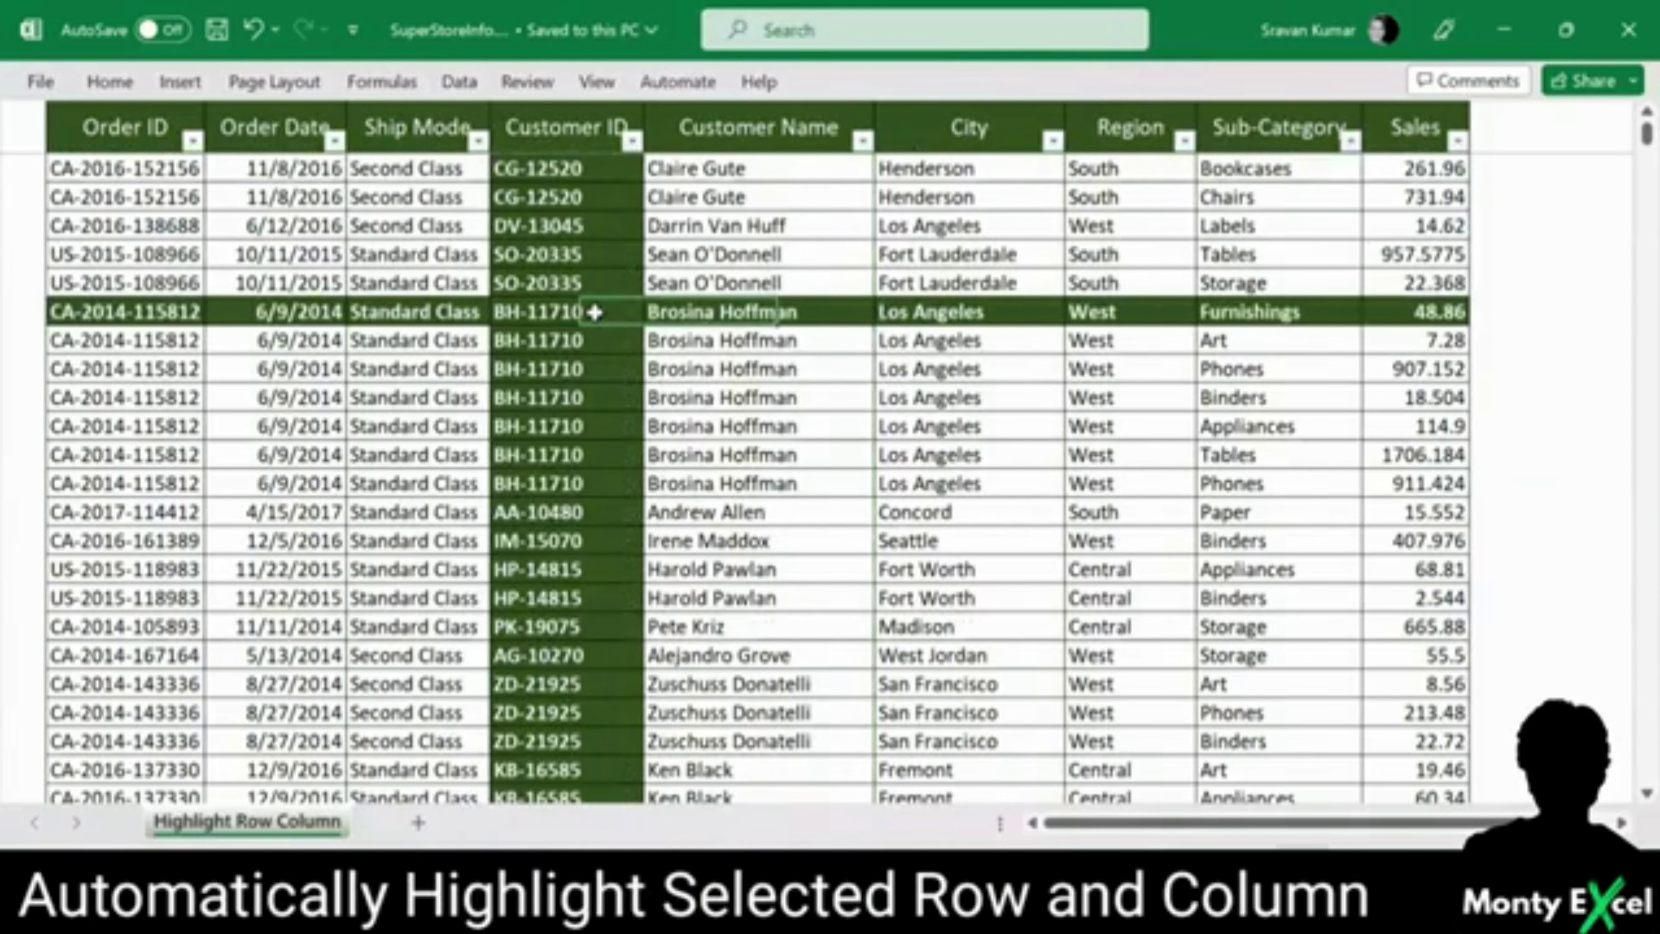
key("Down")
key("Down")
key("Down")
key("Down")
key("Down")
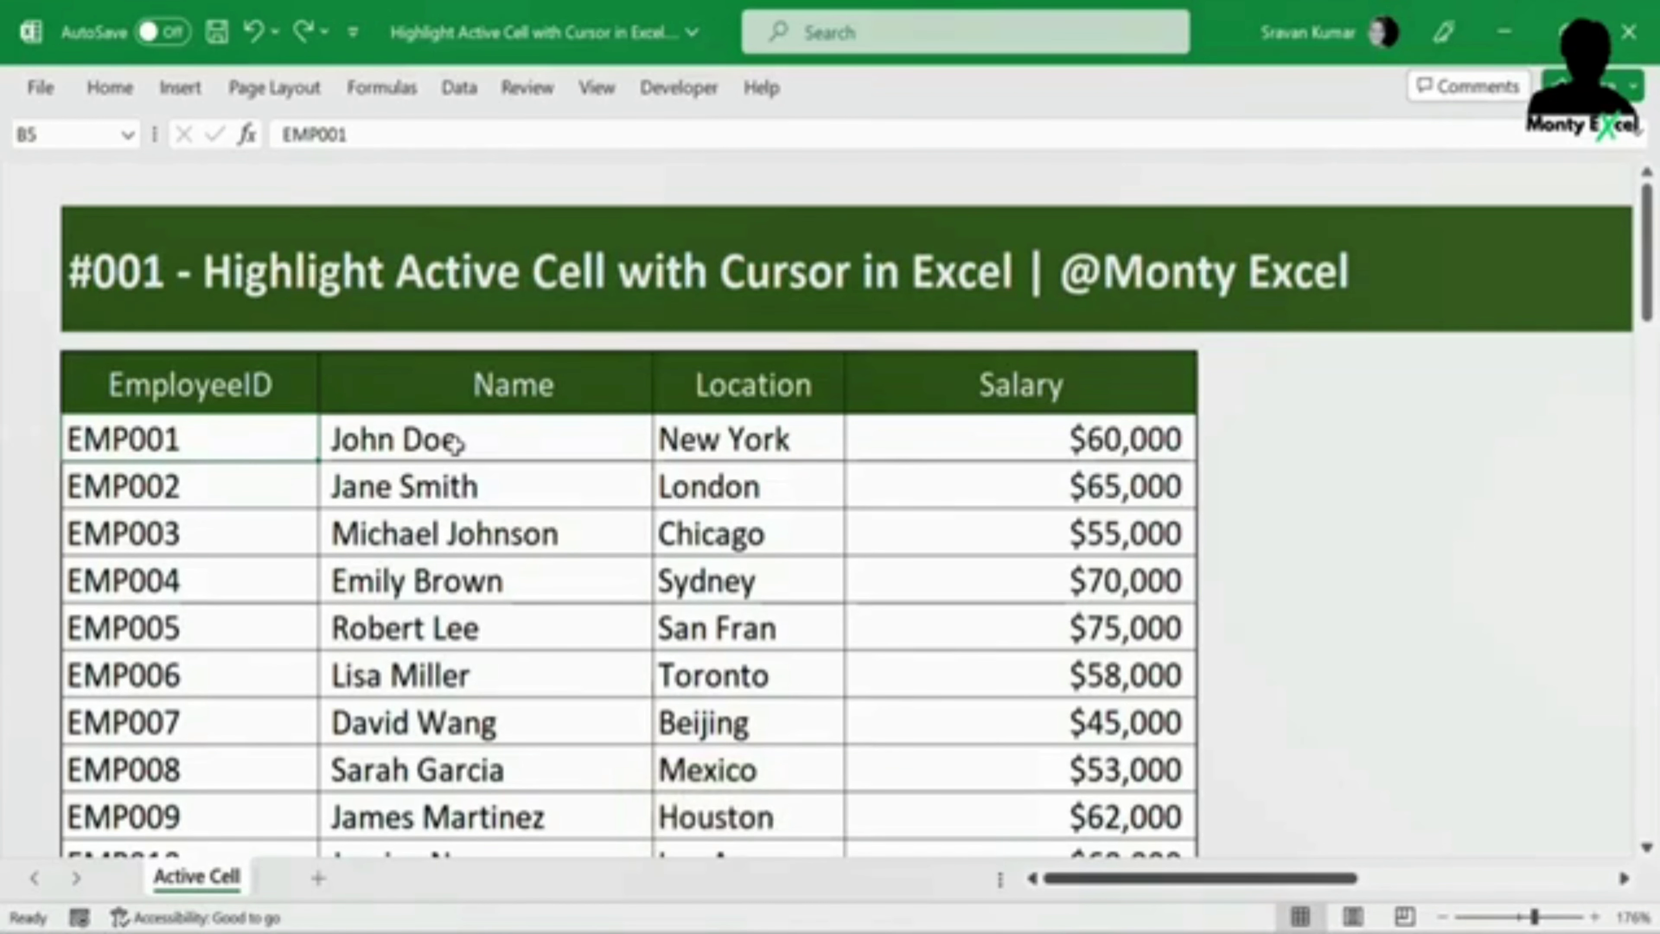
Step: Select all employee data from B5 to the end of the table and start a formula-based conditional formatting rule
key("ctrl+shift+End")
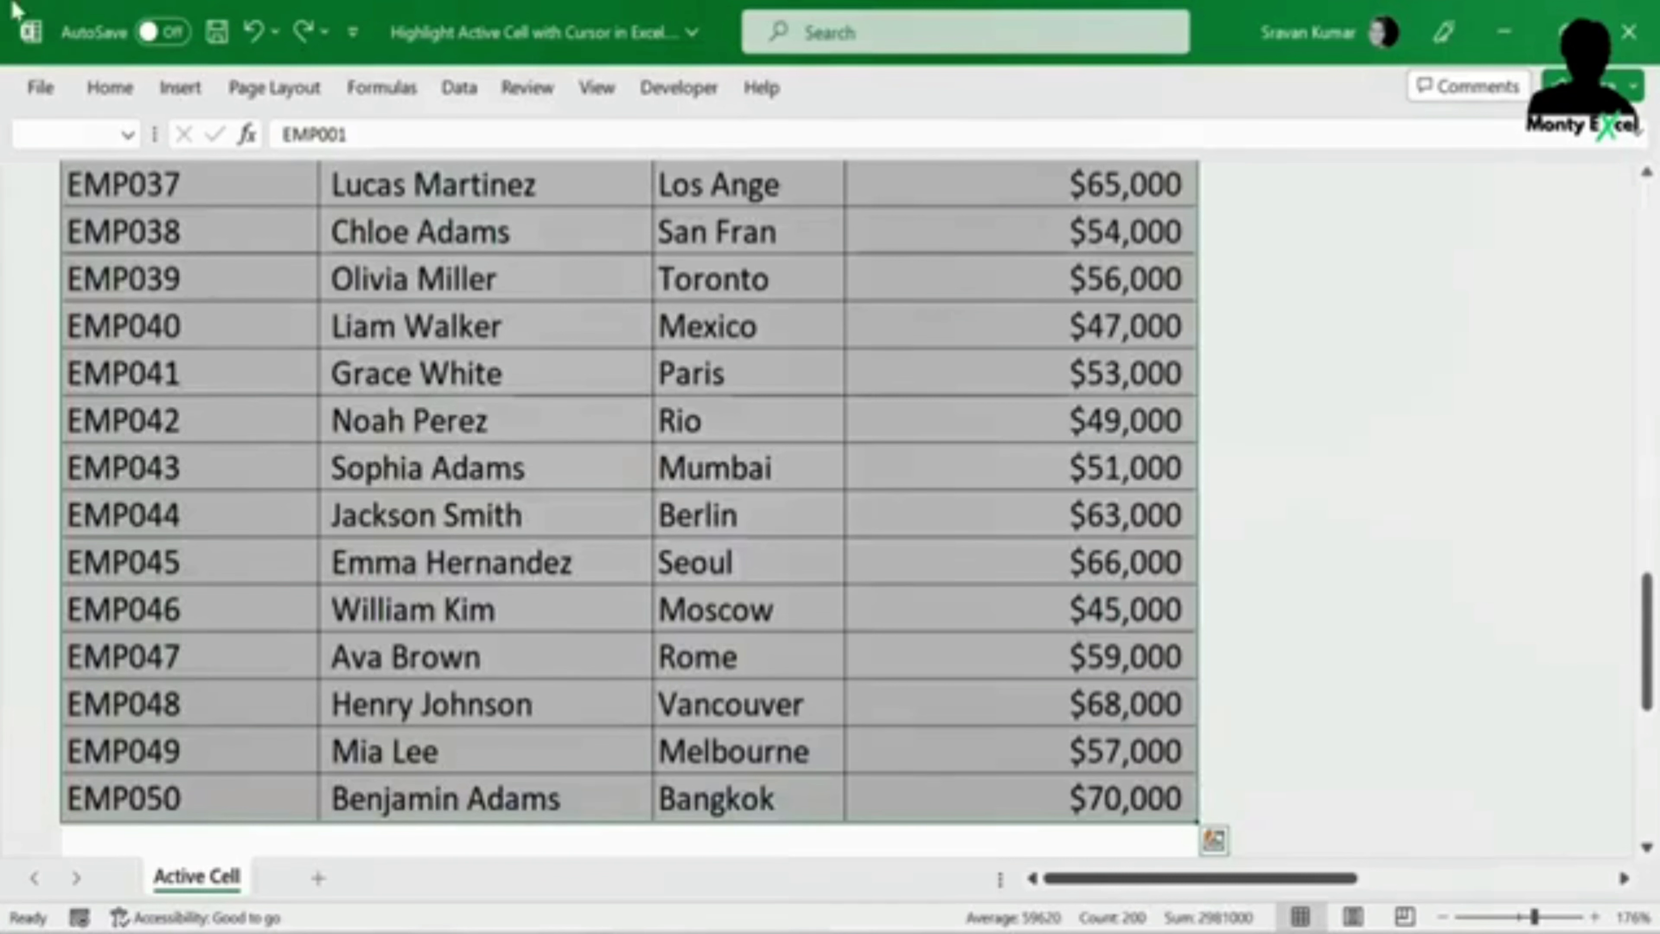
left_click(111, 91)
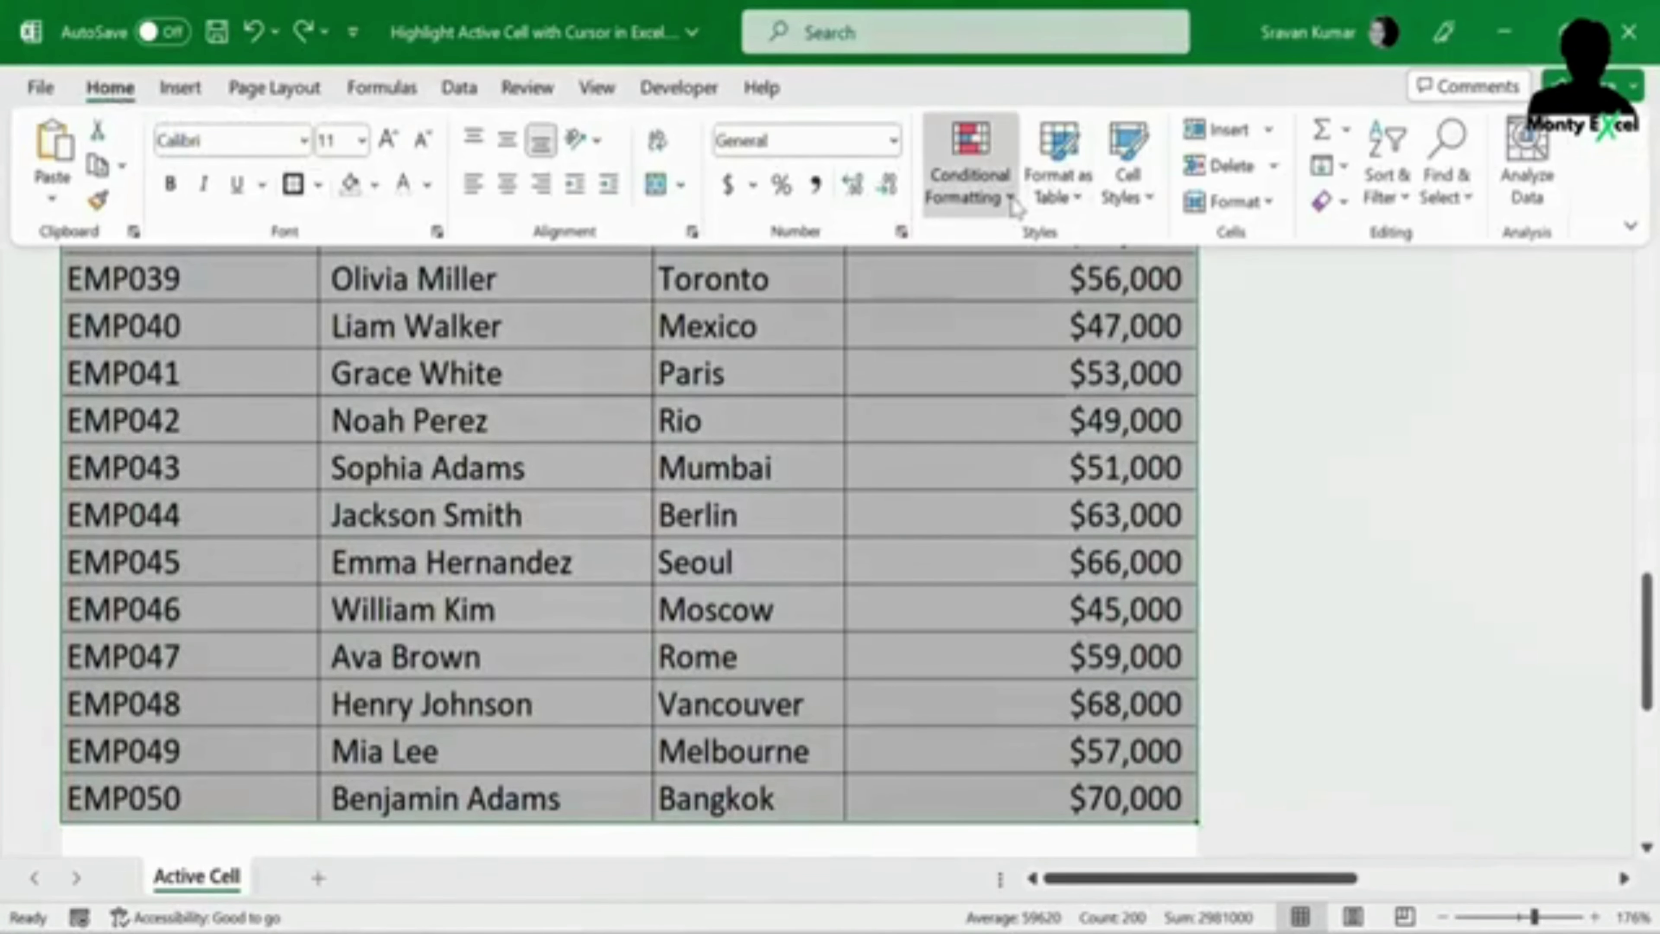
left_click(1009, 195)
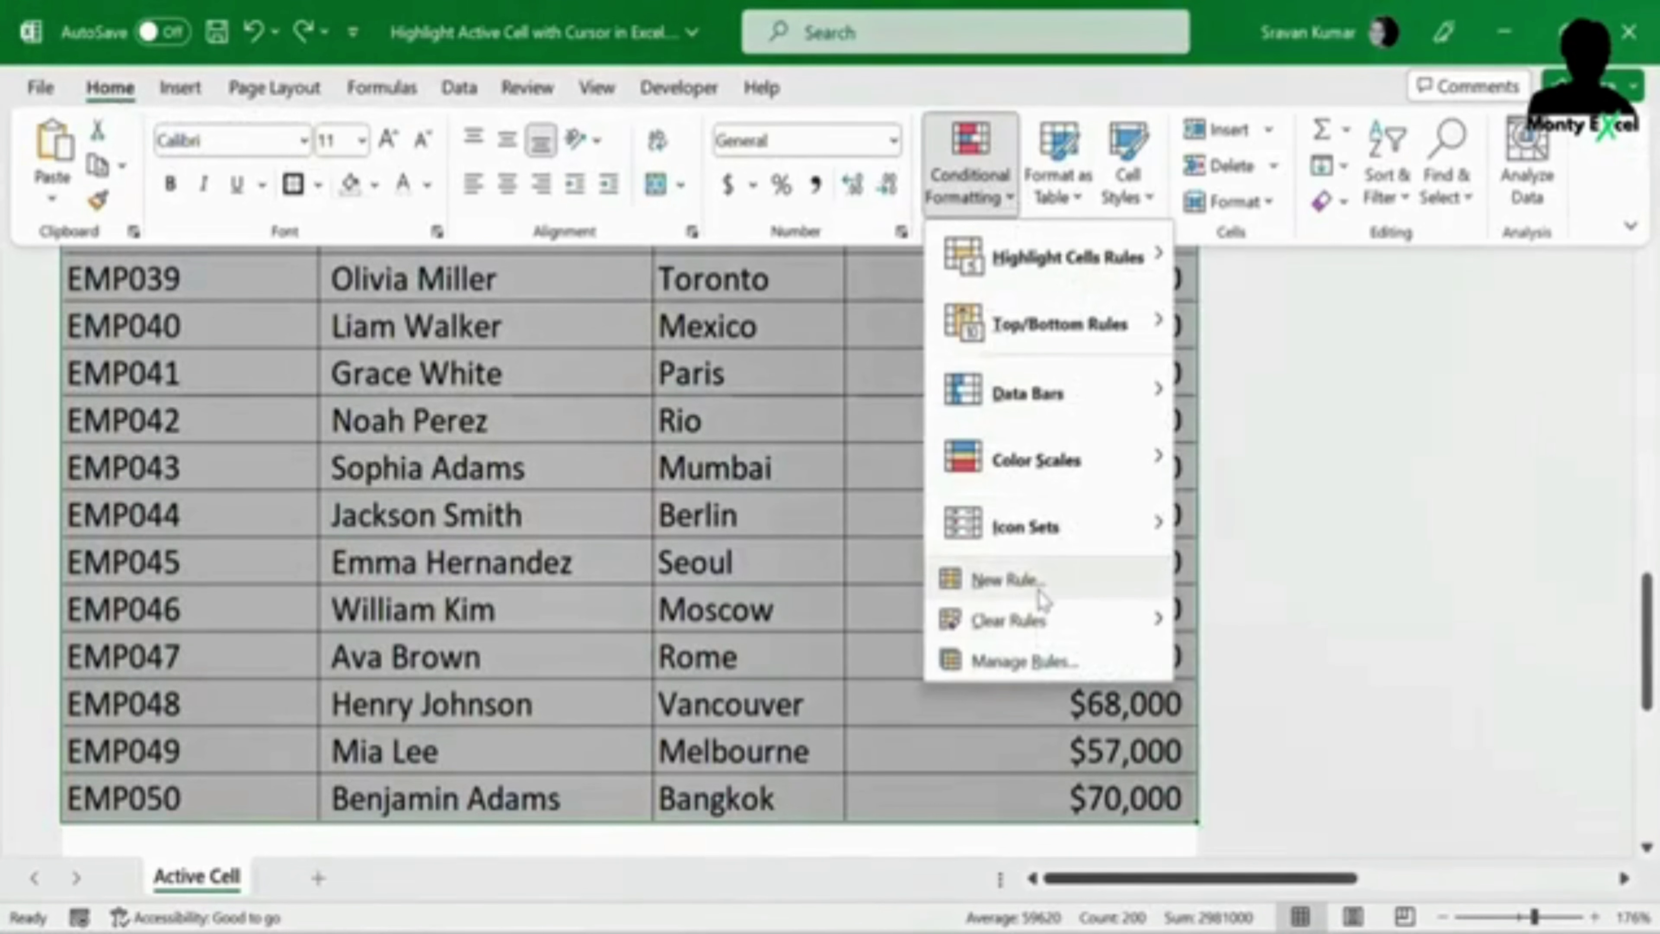
left_click(1006, 580)
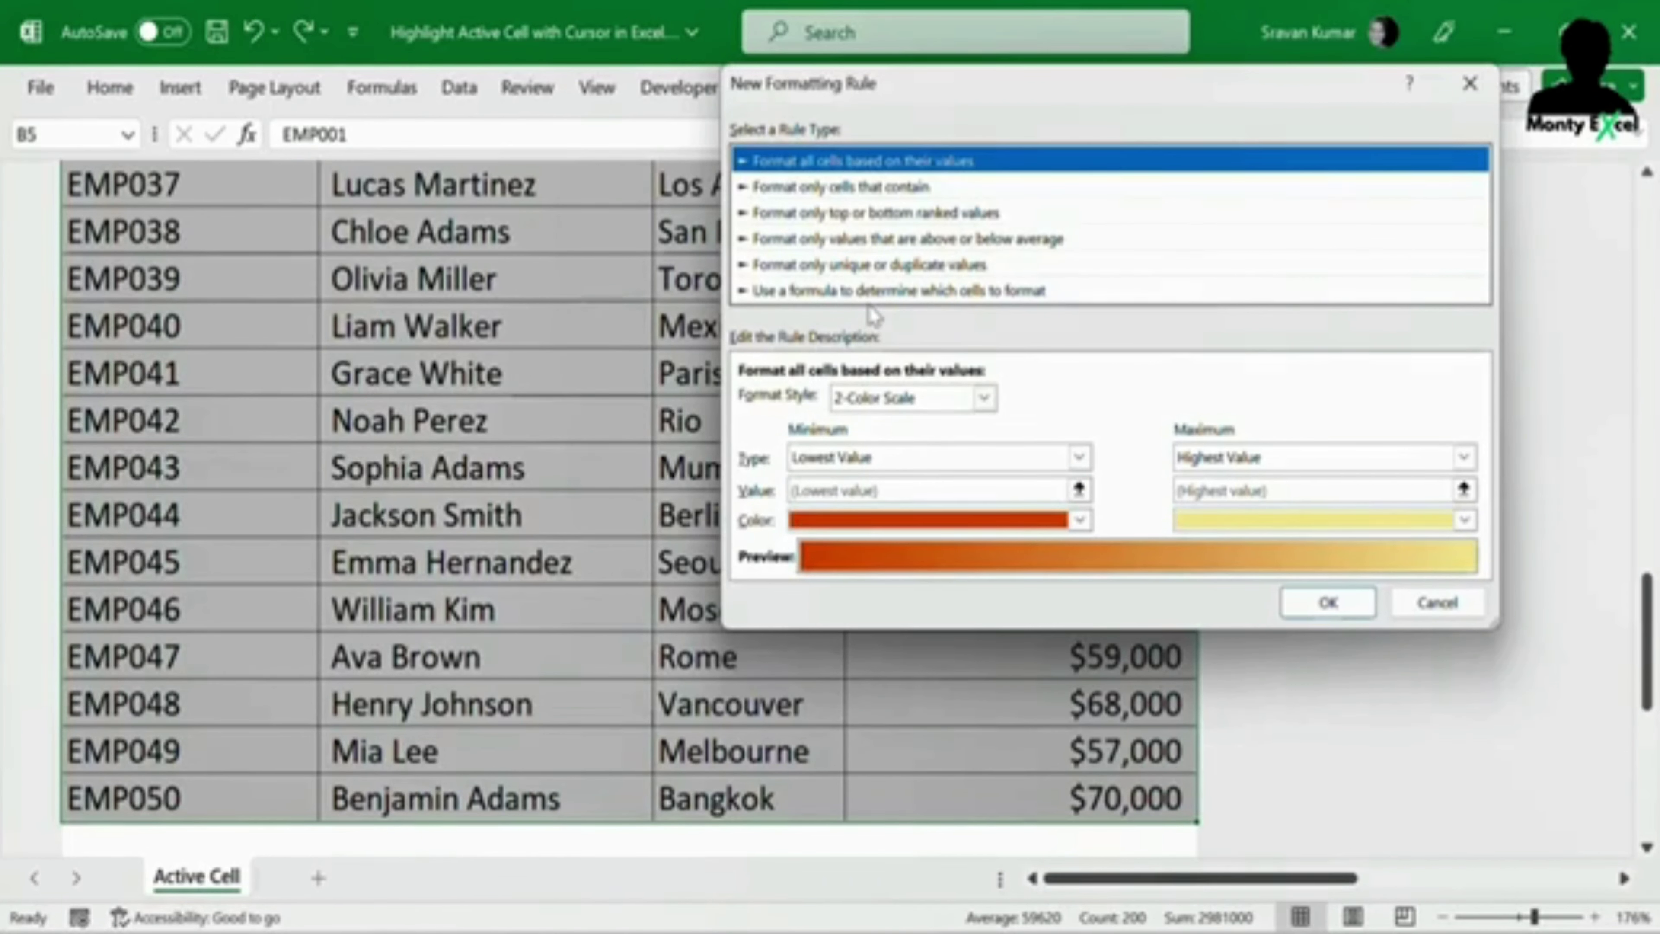
left_click(873, 290)
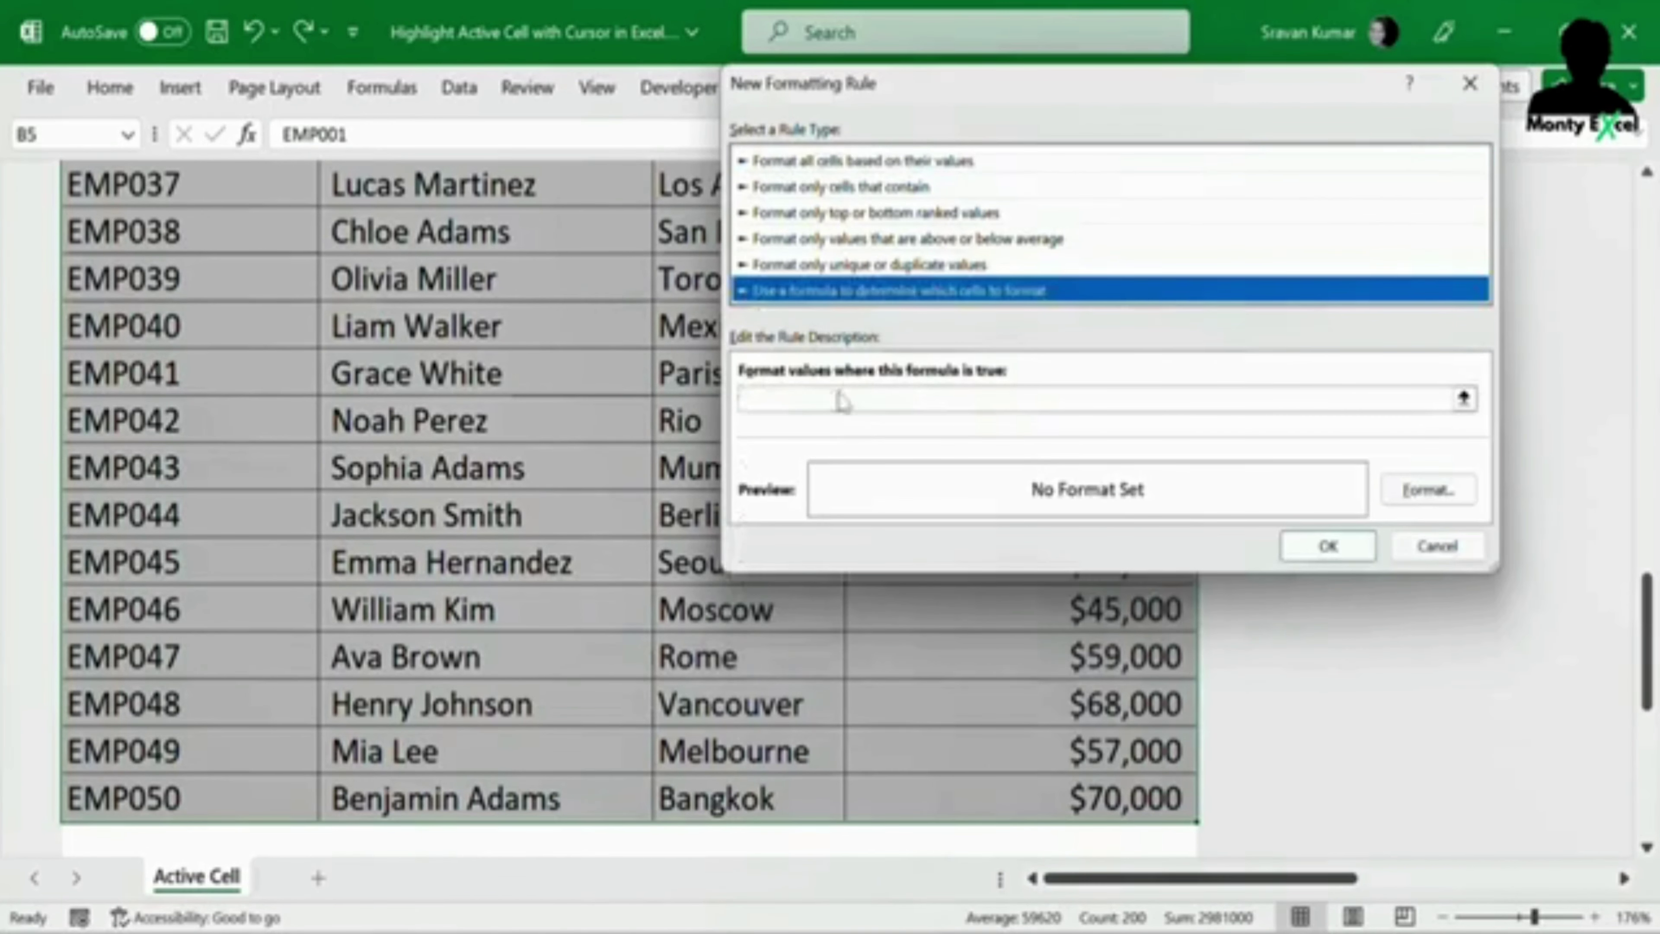
left_click(837, 403)
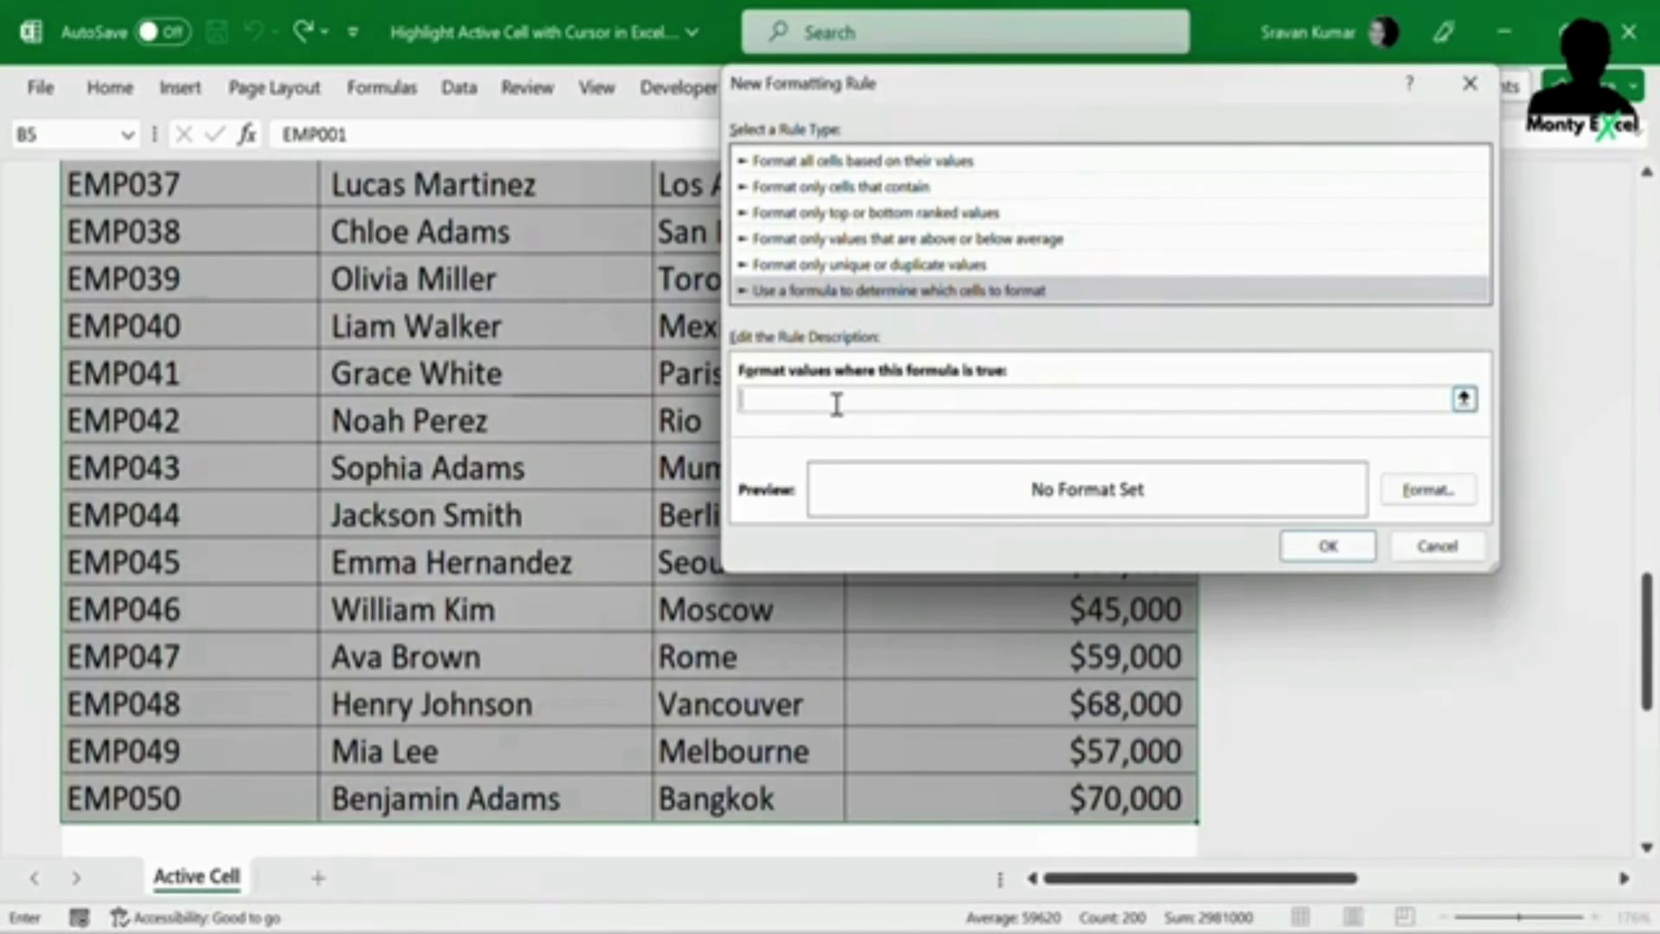
Step: Enter the rule formula =AND(COLUMN()=CELL("col"),ROW()=CELL("row"))
type("=AND(COLUMN")
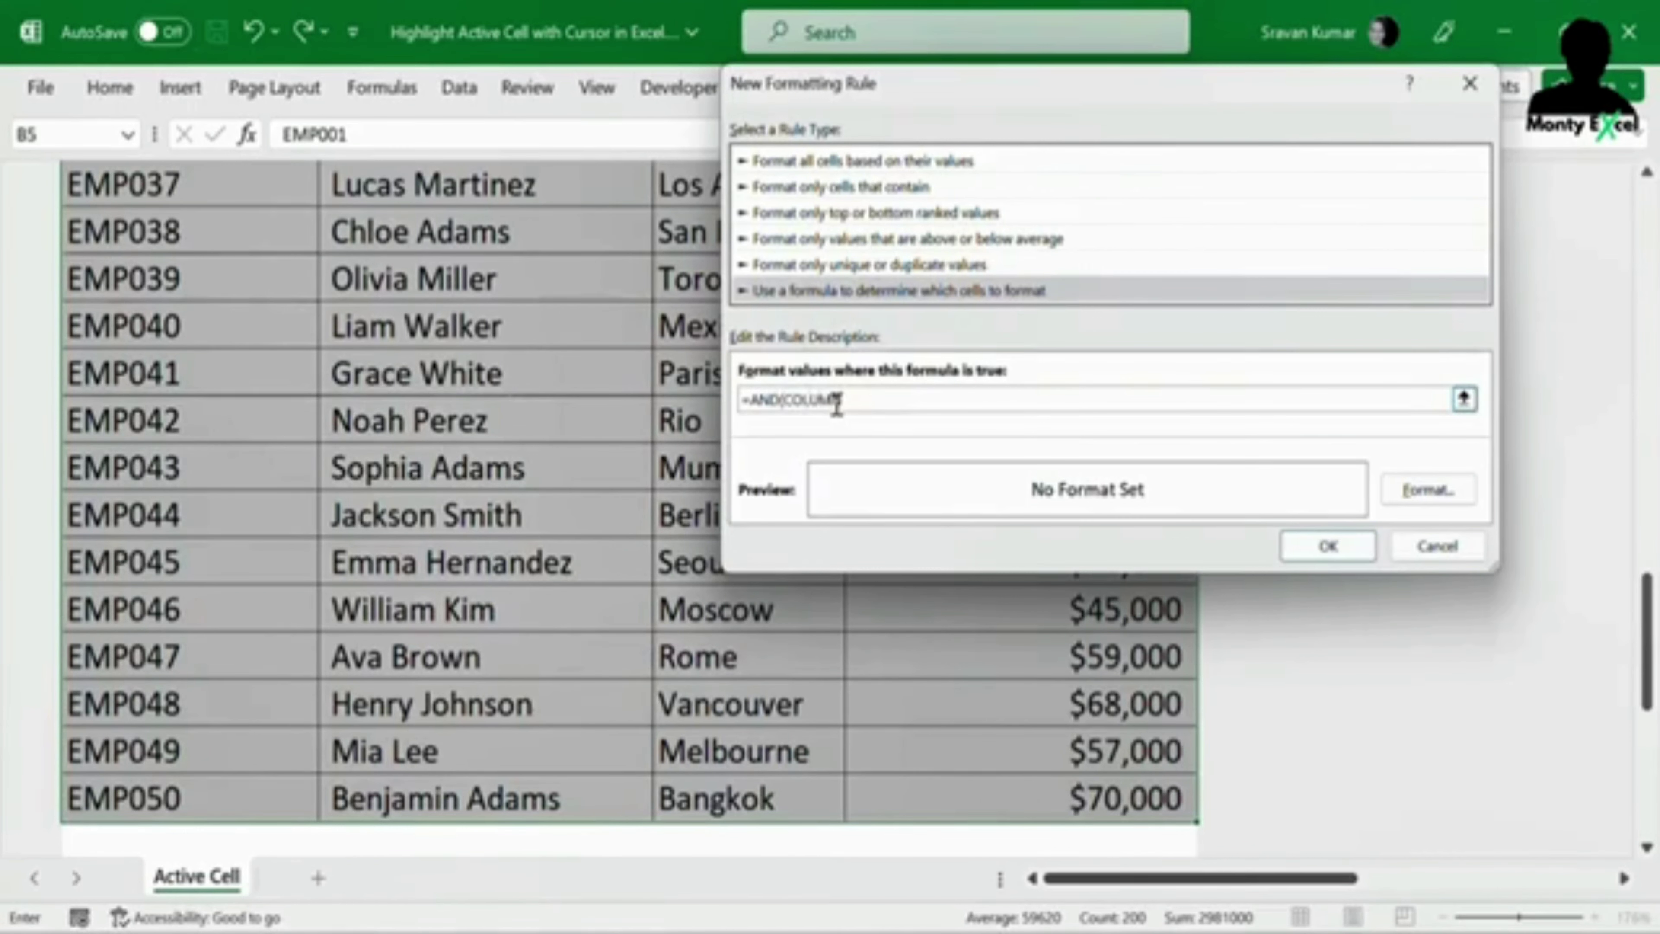
type("()")
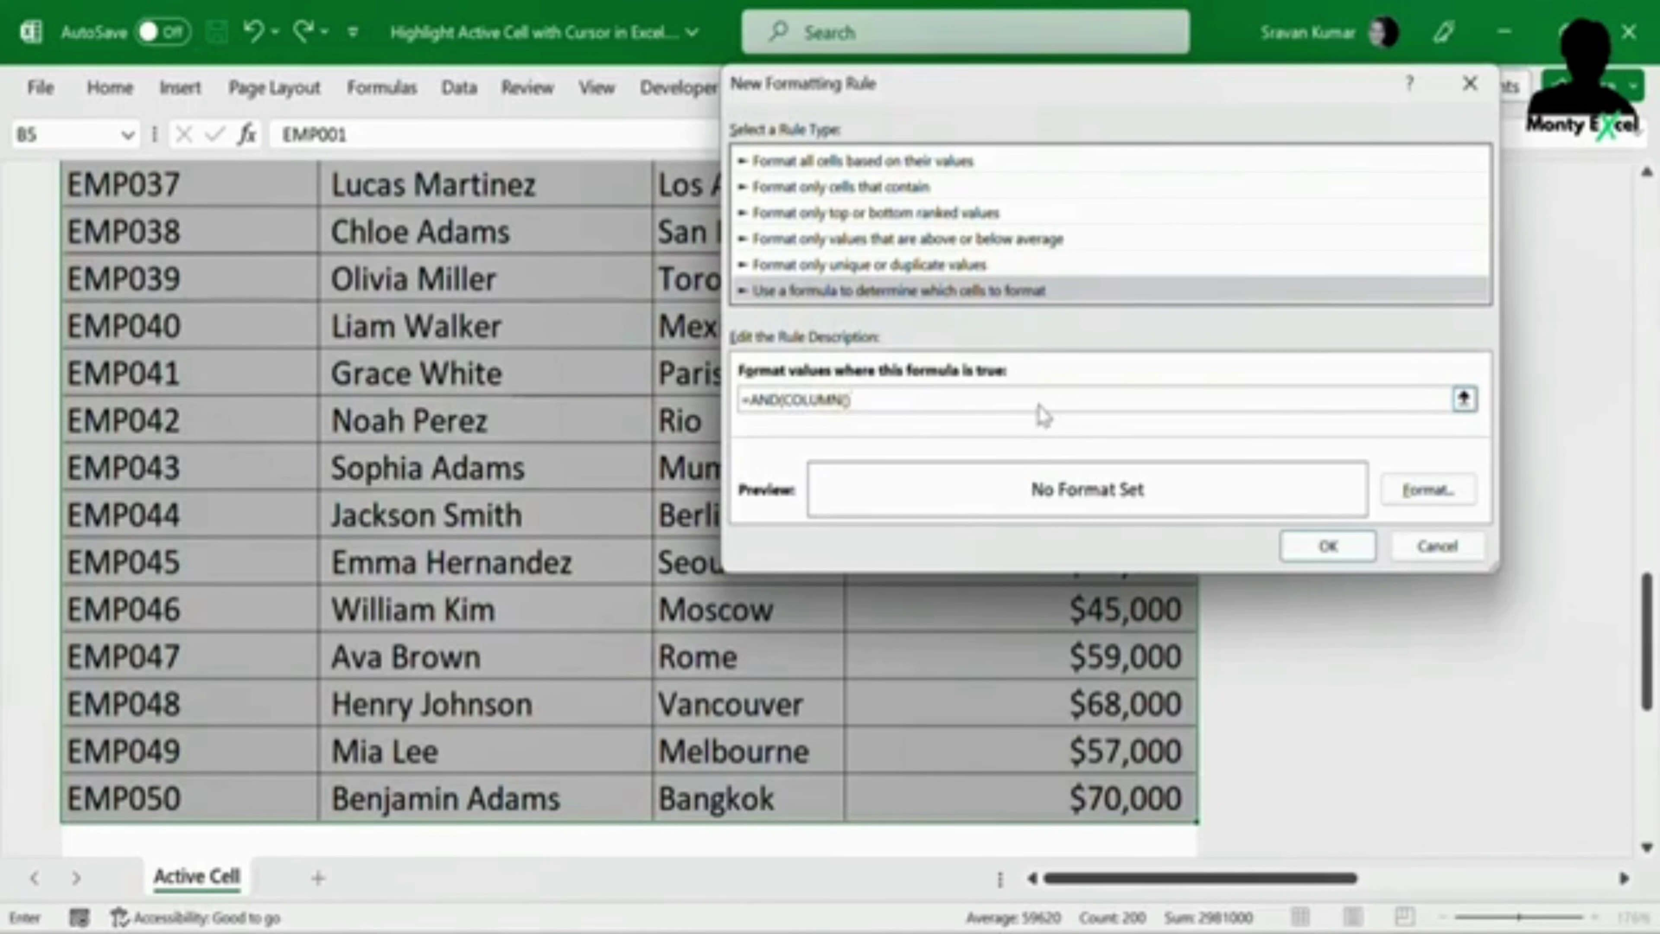
type("=CELL(\"\"col\"")
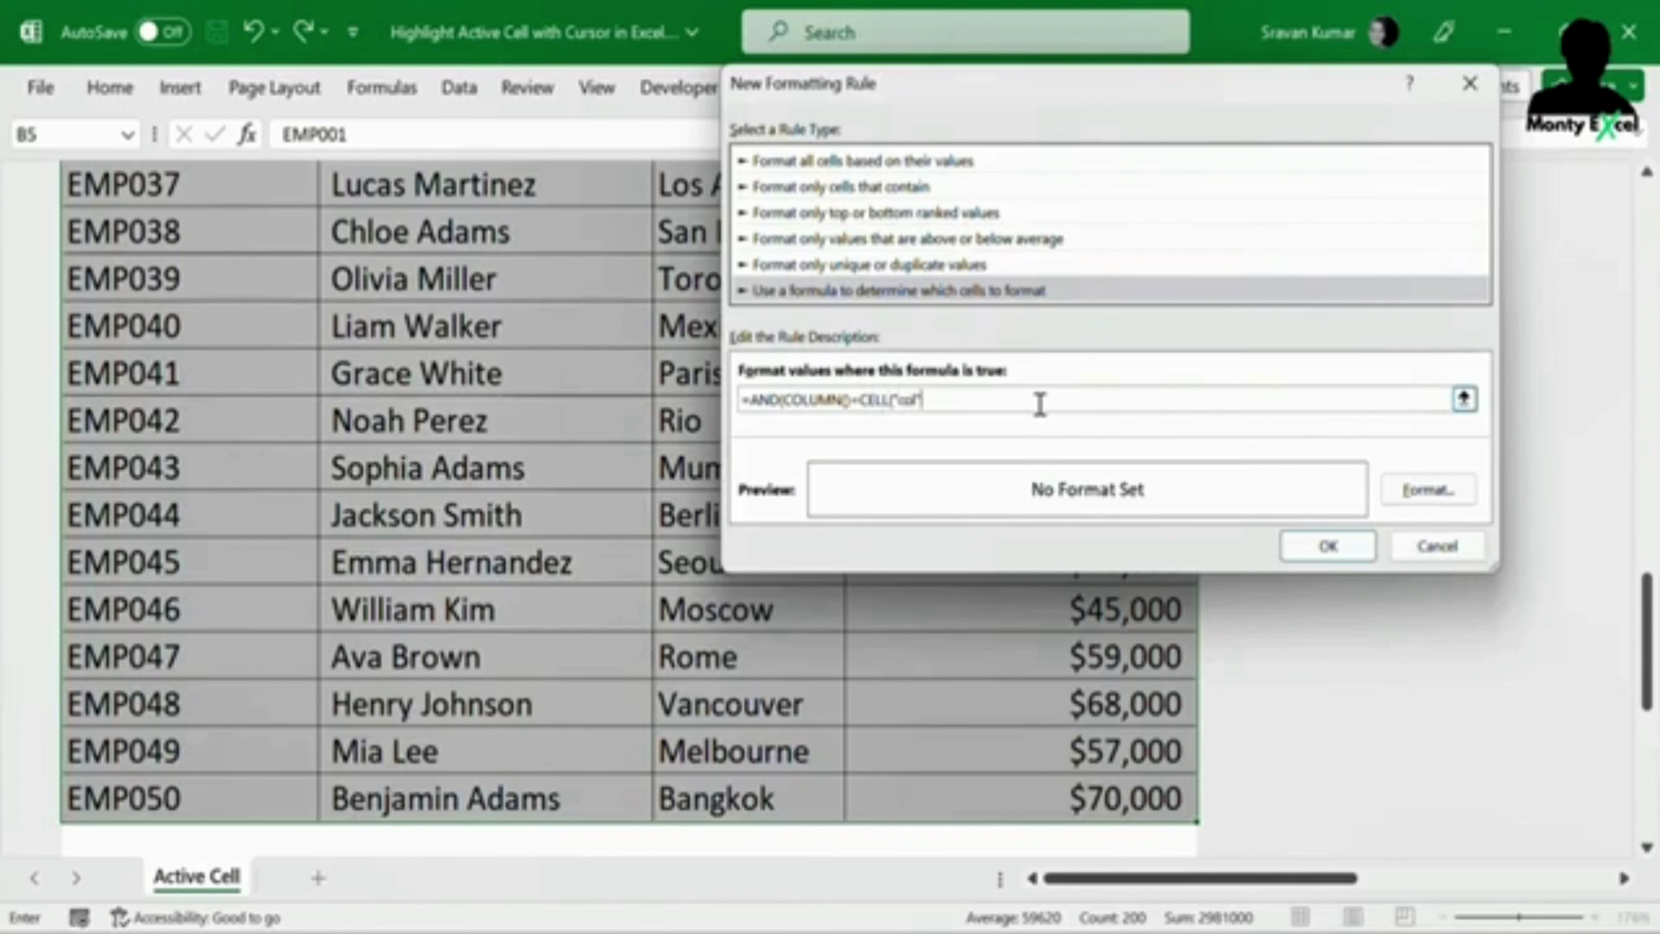
type("),ROW()")
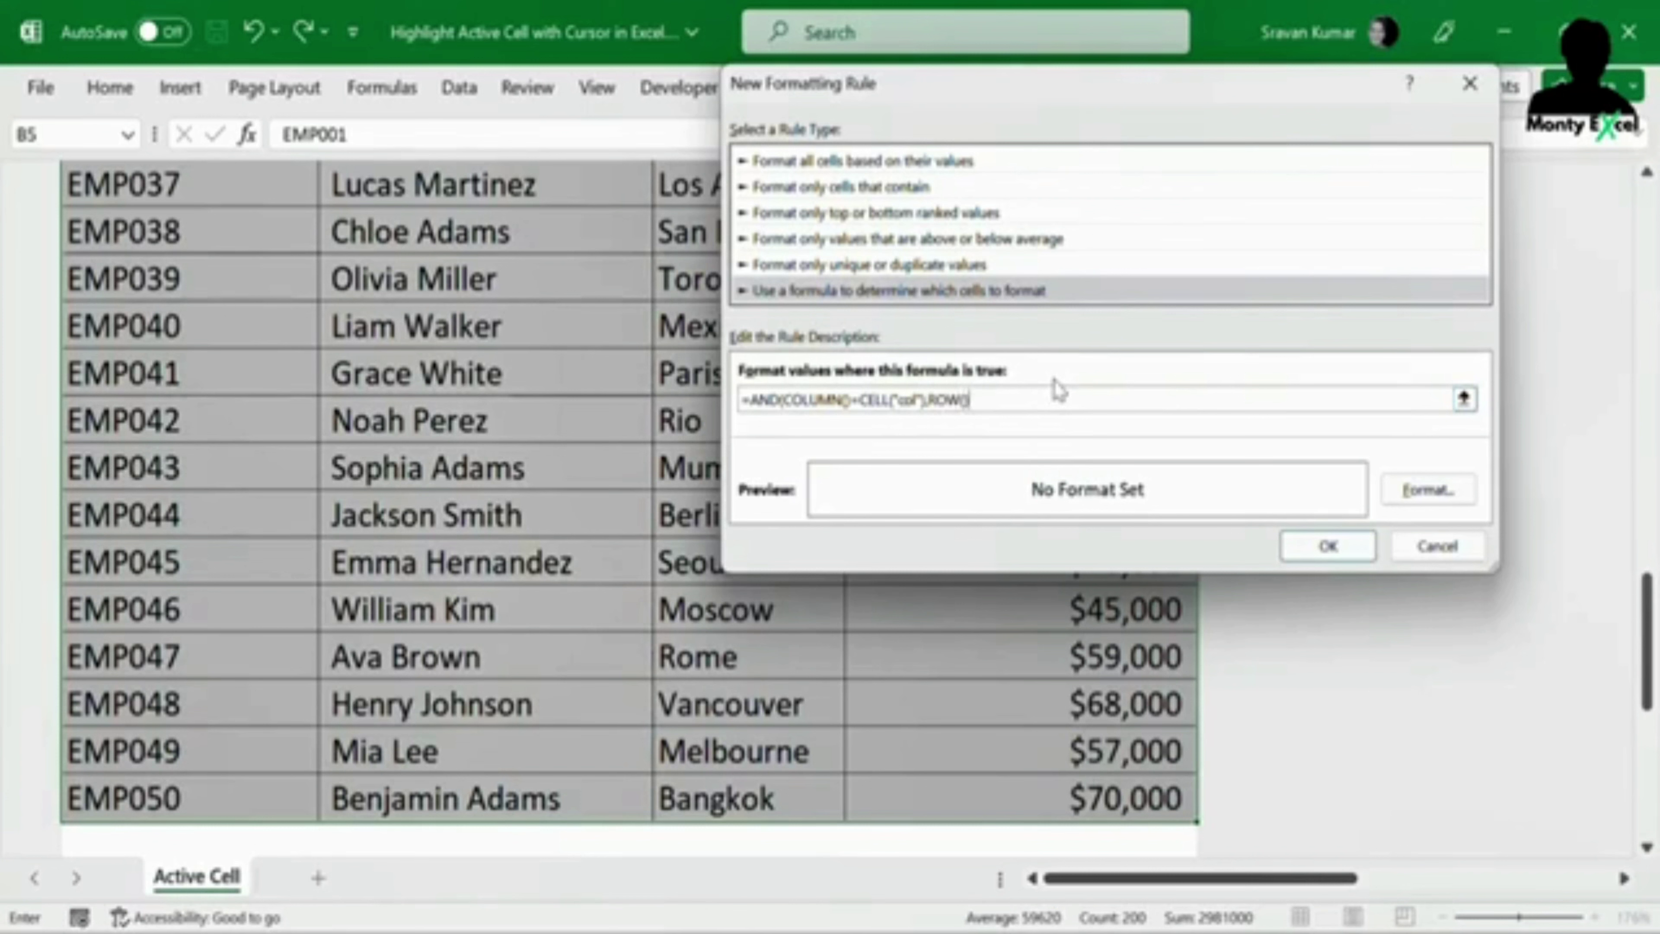
type("=c")
key("BackSpace")
type("CELL()")
left_click(1014, 400)
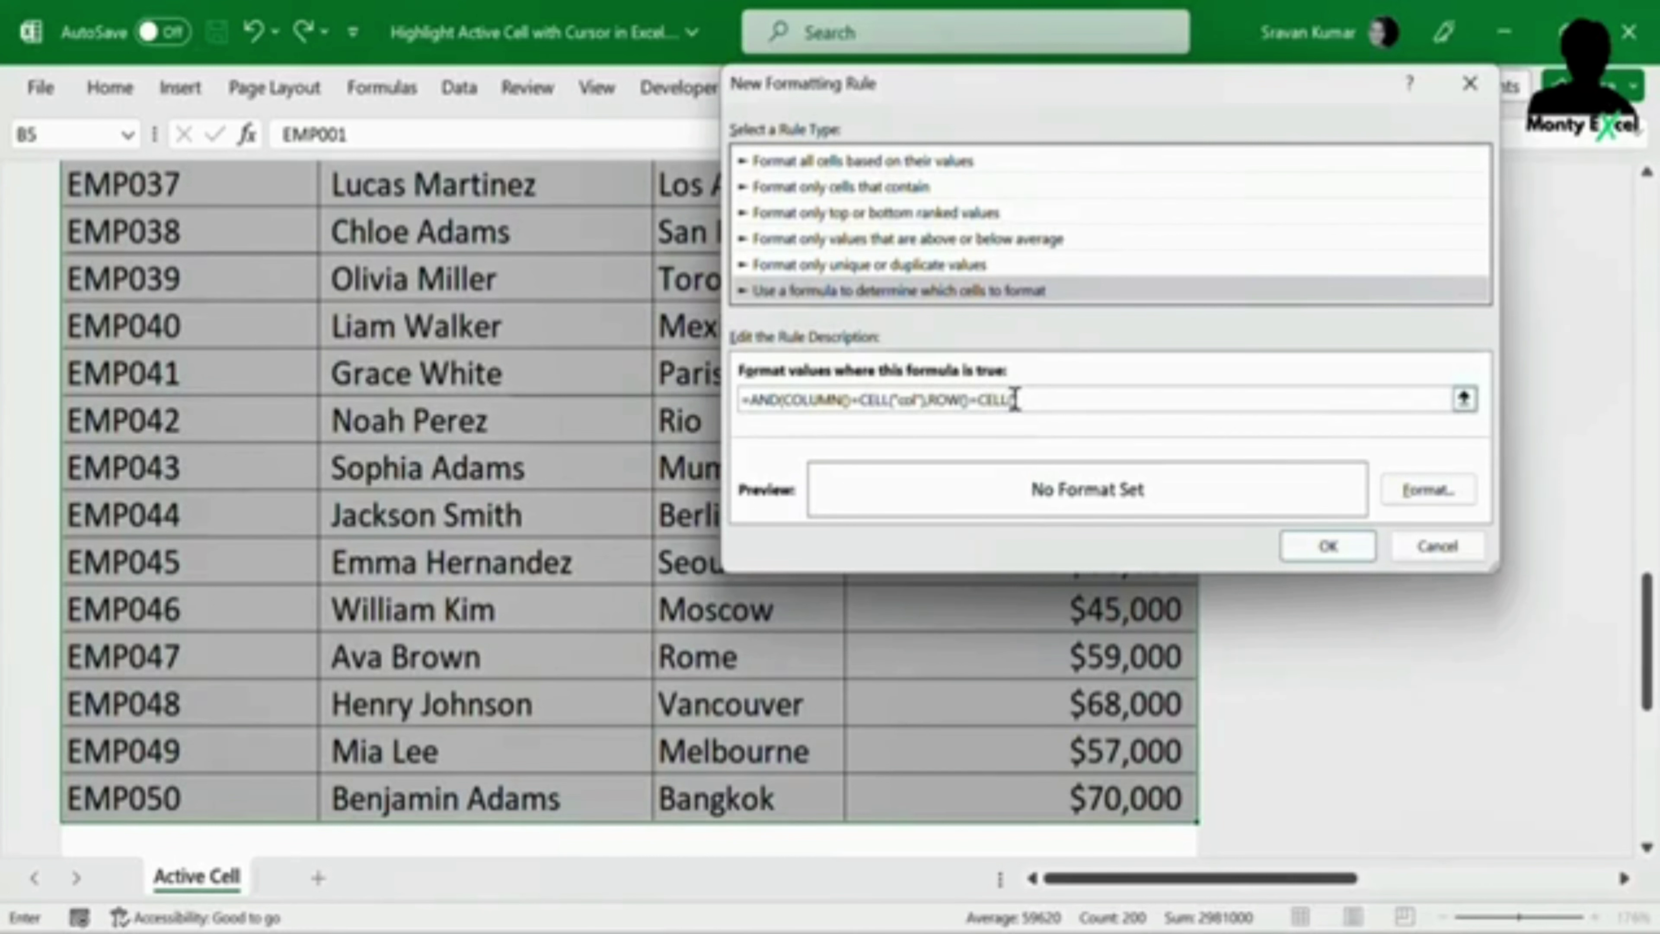
type("\"row\"")
type("+")
key("ctrl+Home")
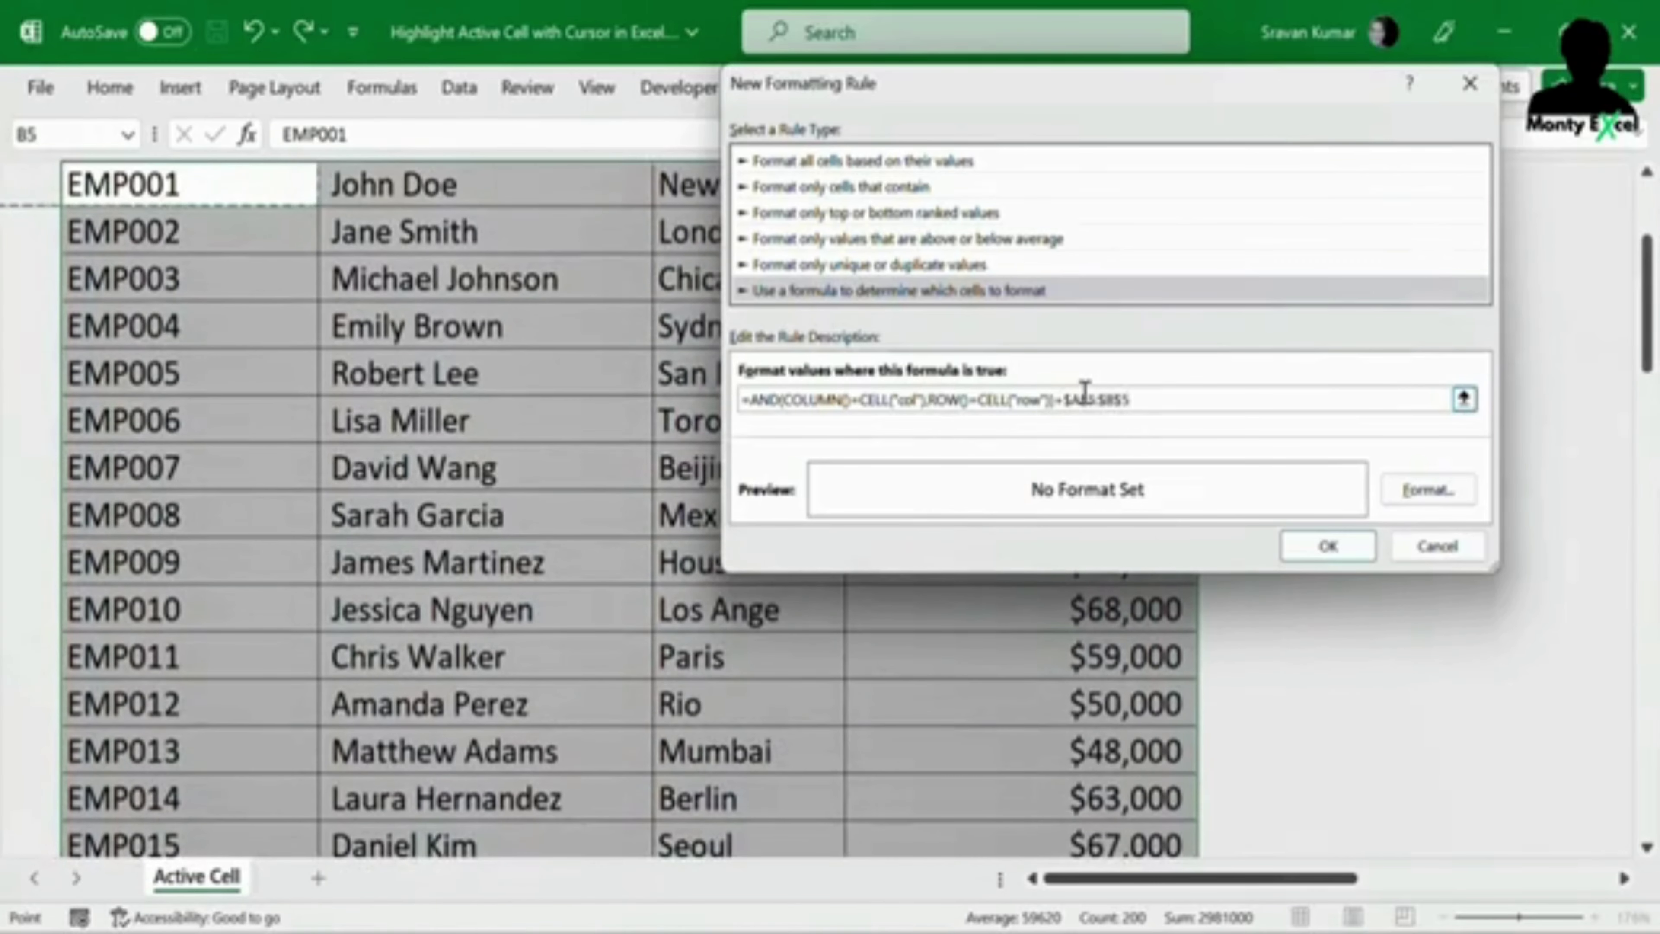
left_click(1145, 400)
key("BackSpace")
key("BackSpace")
key("BackSpace")
key("BackSpace")
key("BackSpace")
key("BackSpace")
key("BackSpace")
key("BackSpace")
key("BackSpace")
key("BackSpace")
left_click_drag(1052, 401, 715, 385)
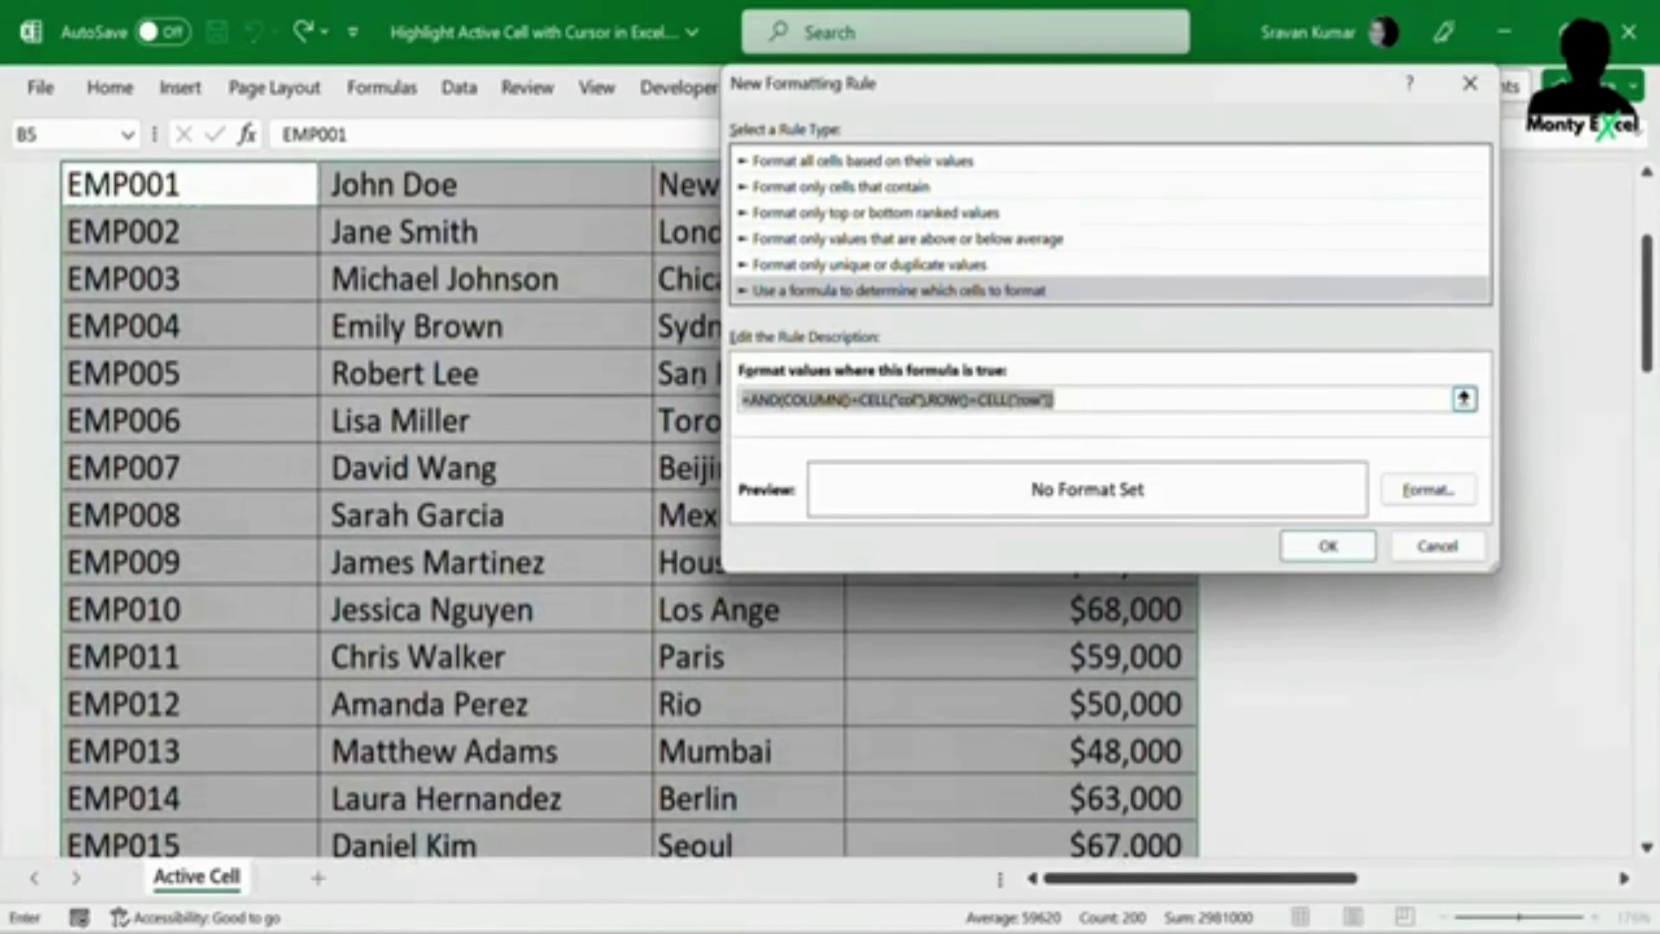
Step: Give the rule a dark green fill and an italic white font, and apply it to the employee data
left_click(1453, 491)
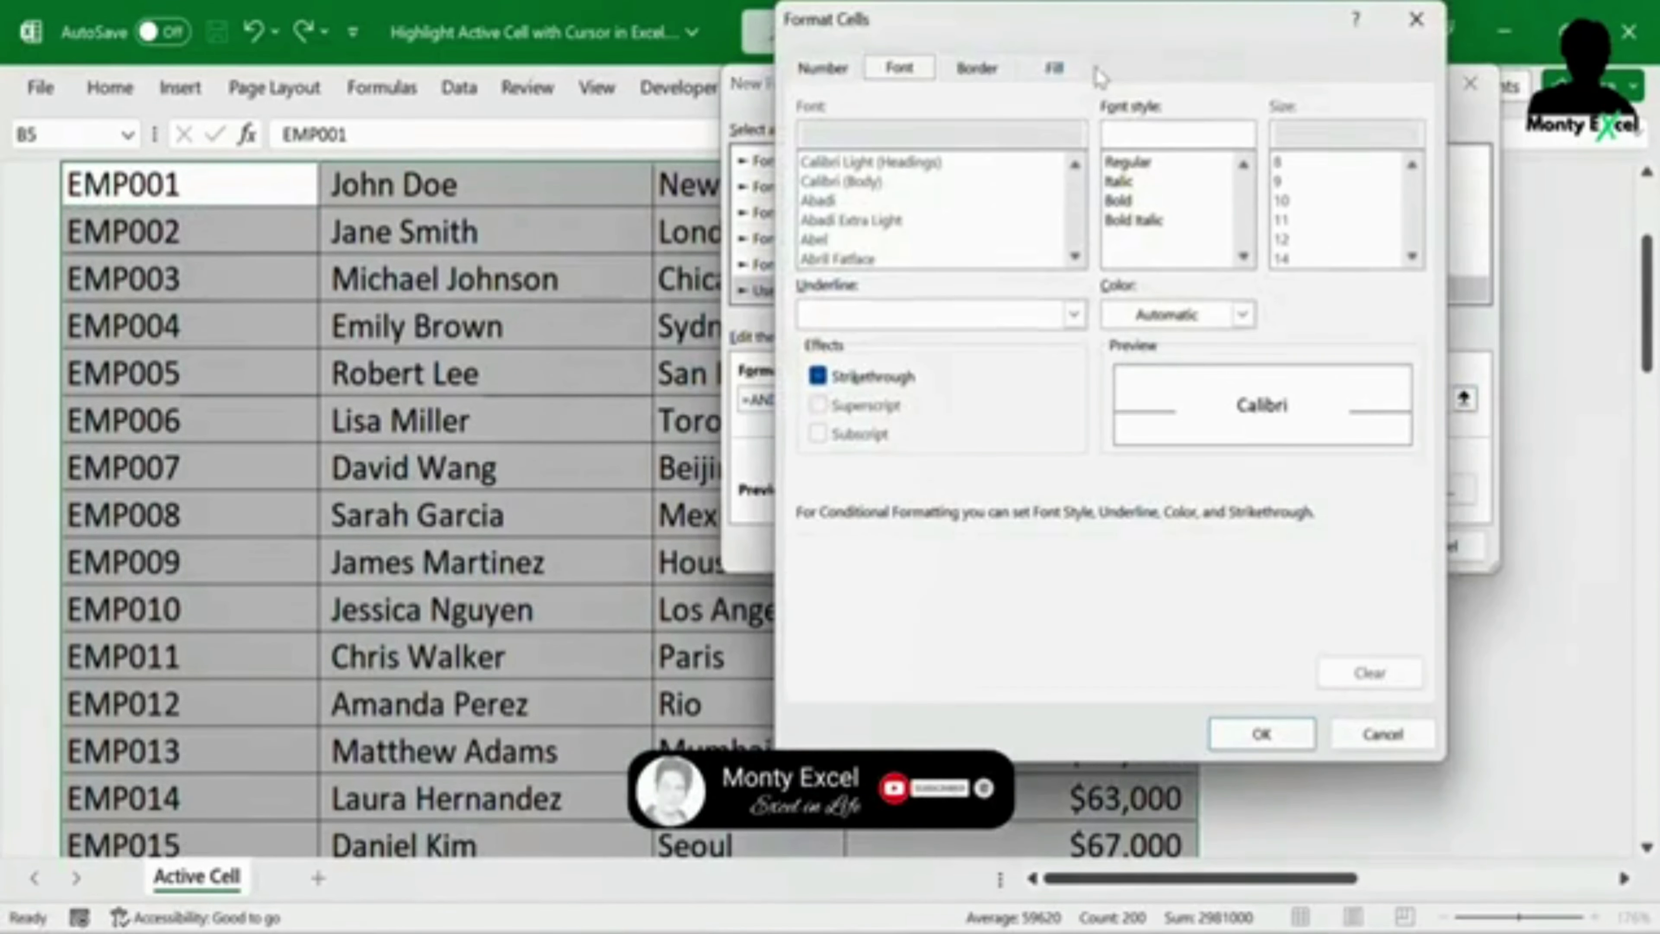
left_click(1057, 67)
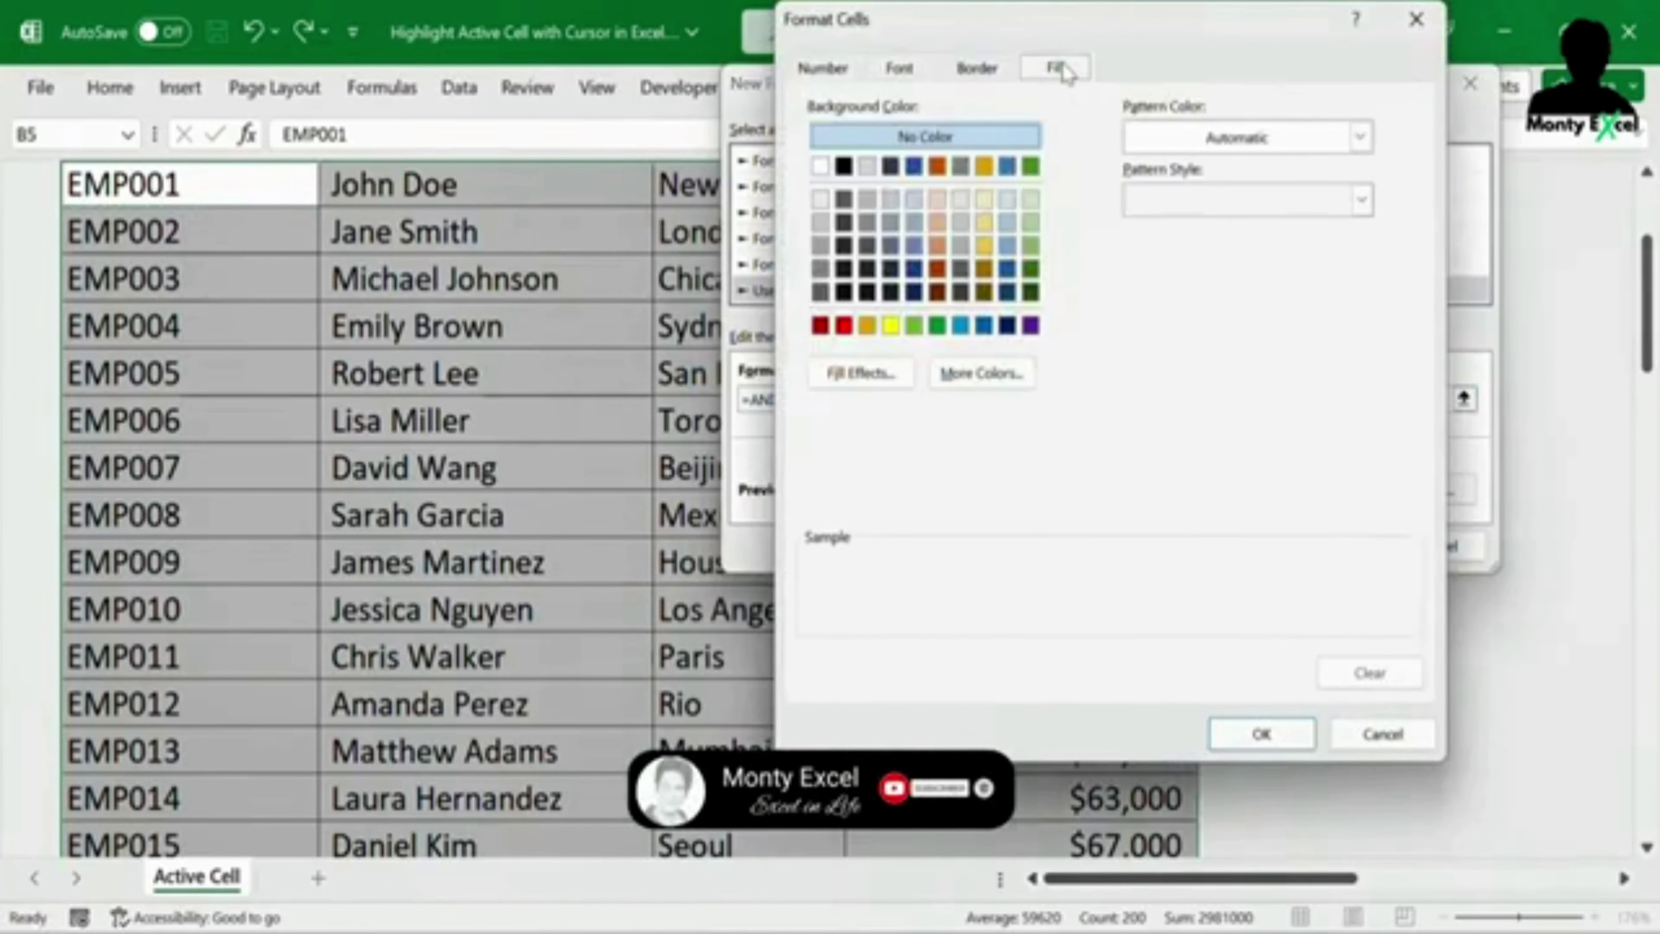
left_click(1031, 292)
left_click(900, 68)
left_click(1131, 180)
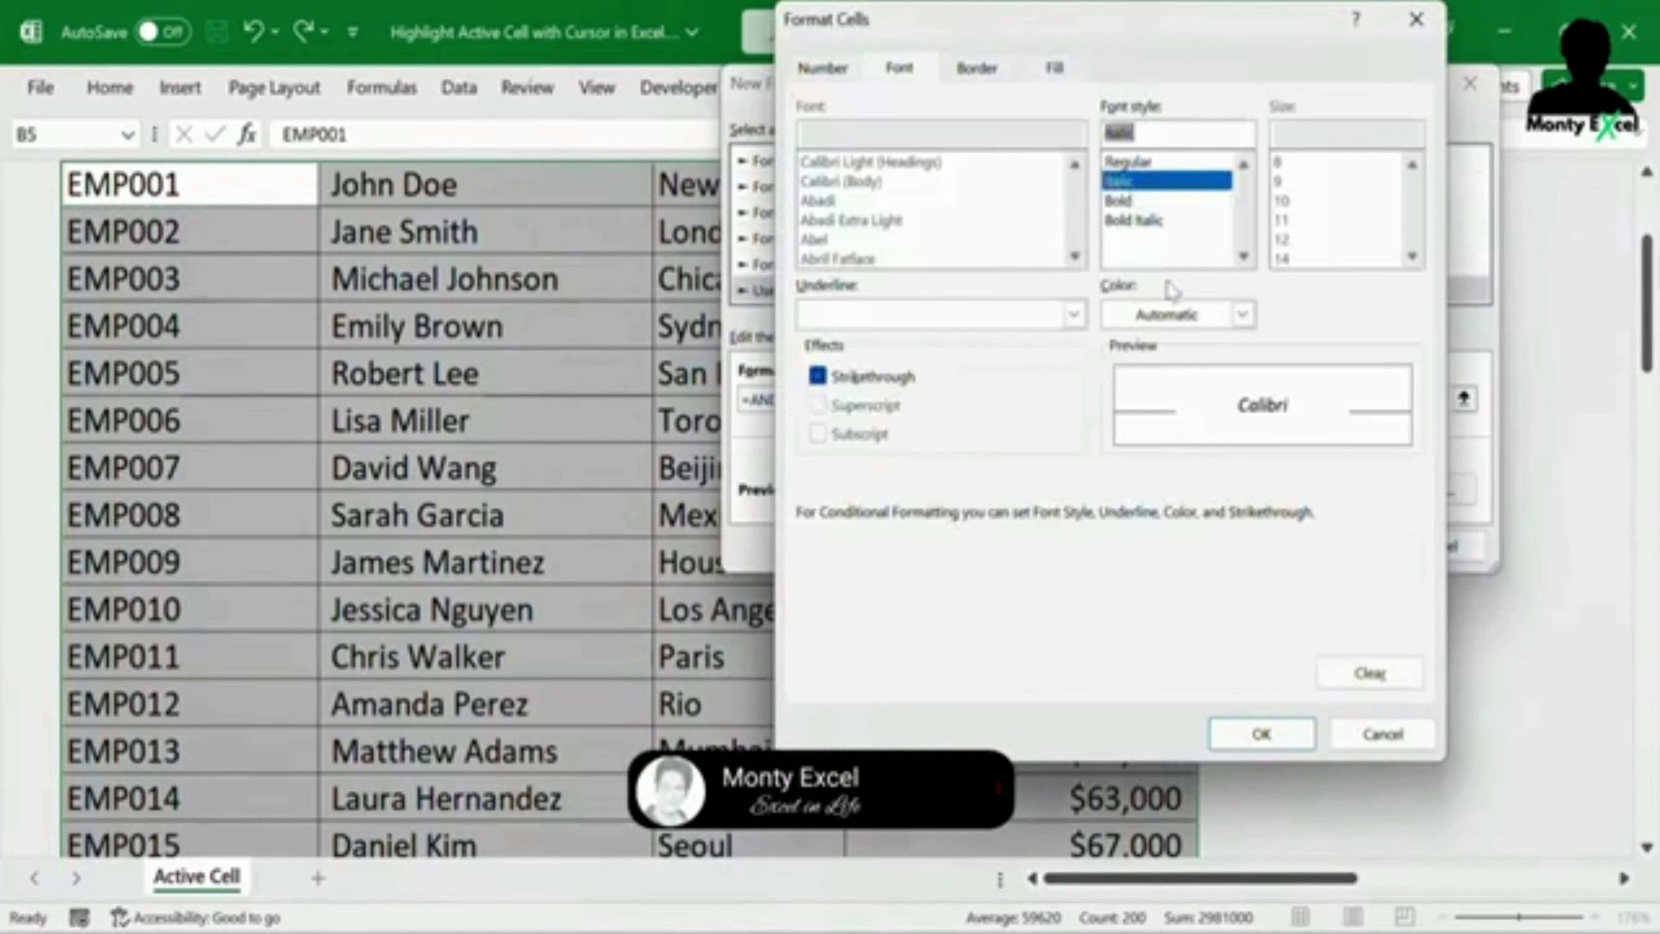
left_click(1175, 313)
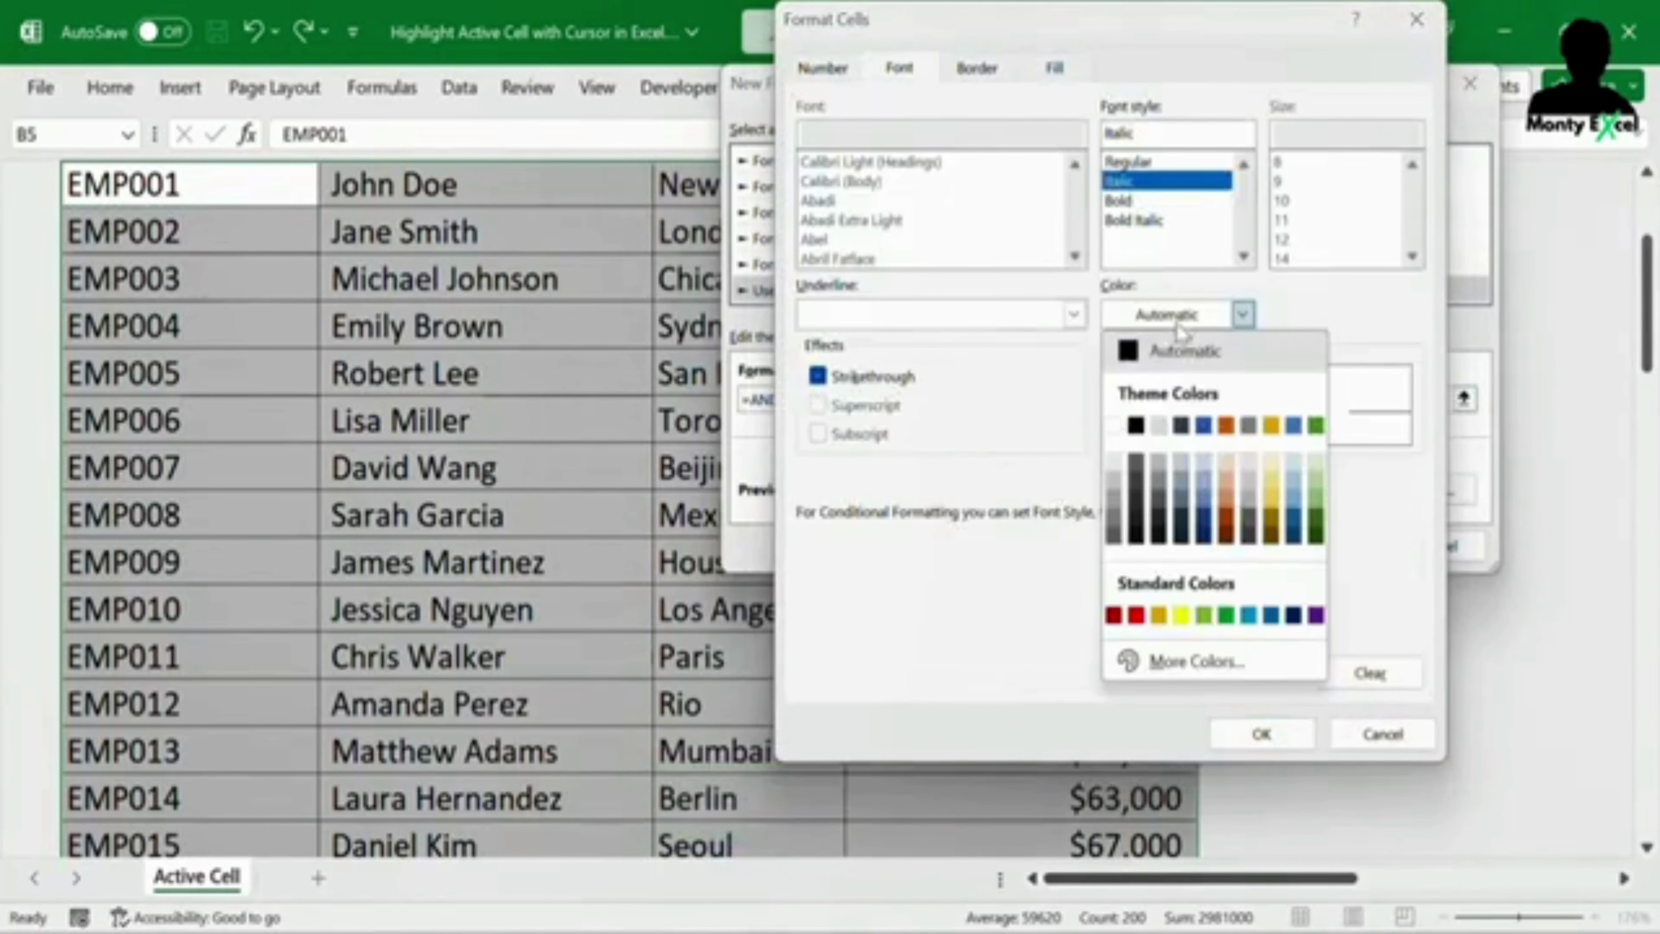
left_click(1115, 425)
left_click(1251, 743)
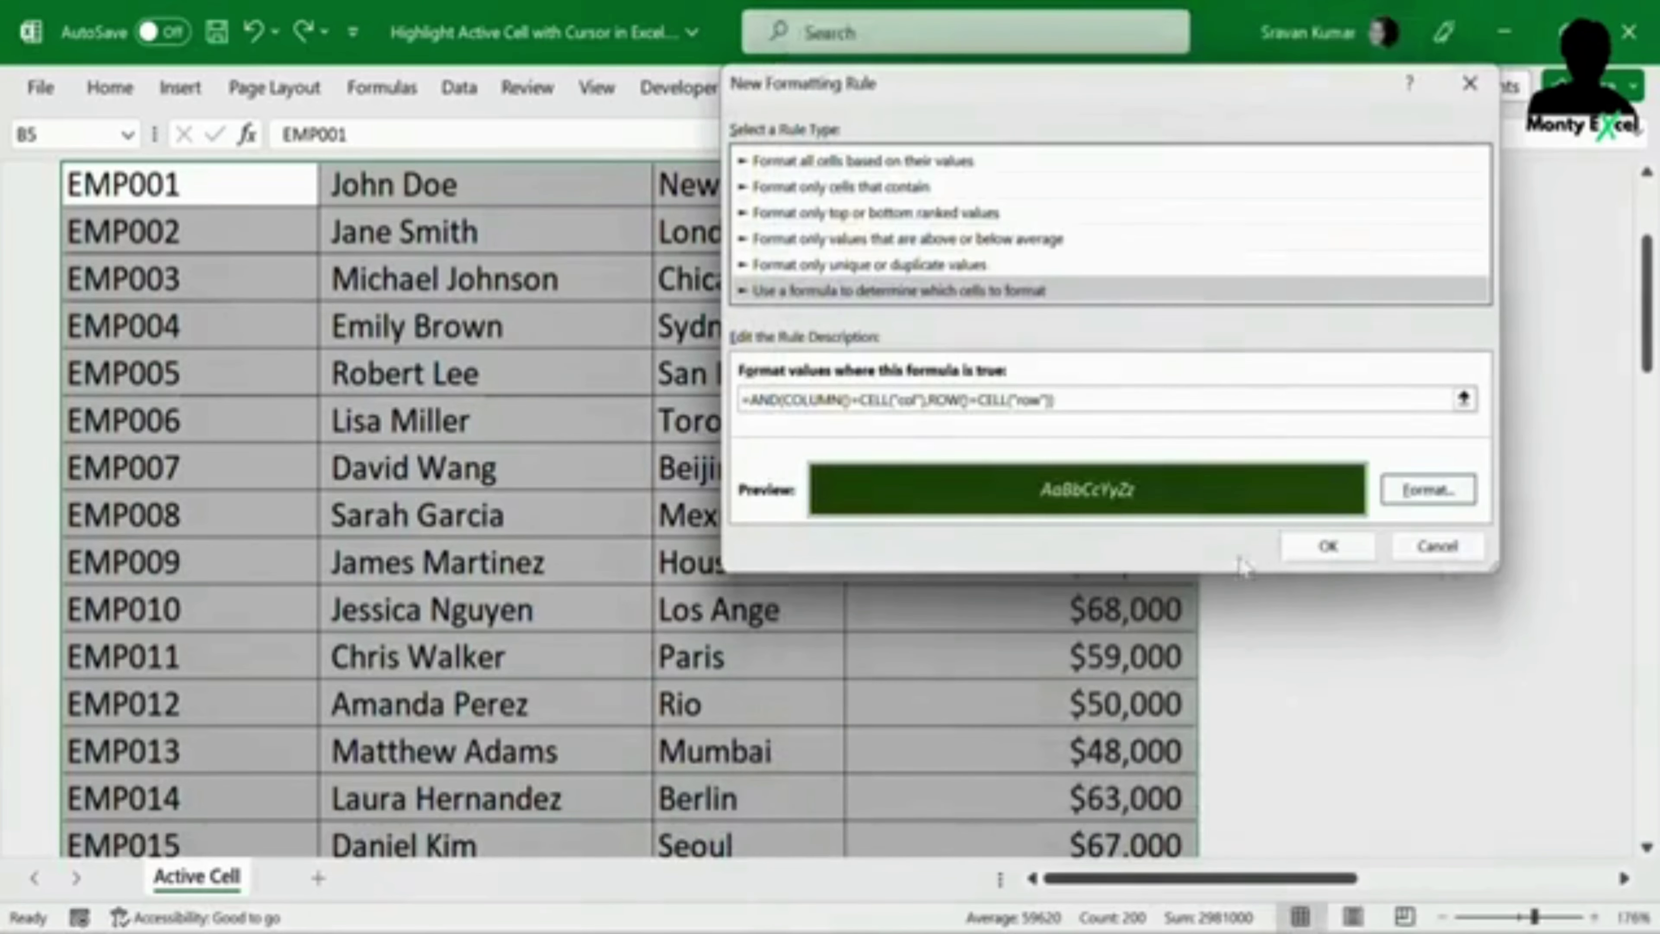
left_click(1323, 547)
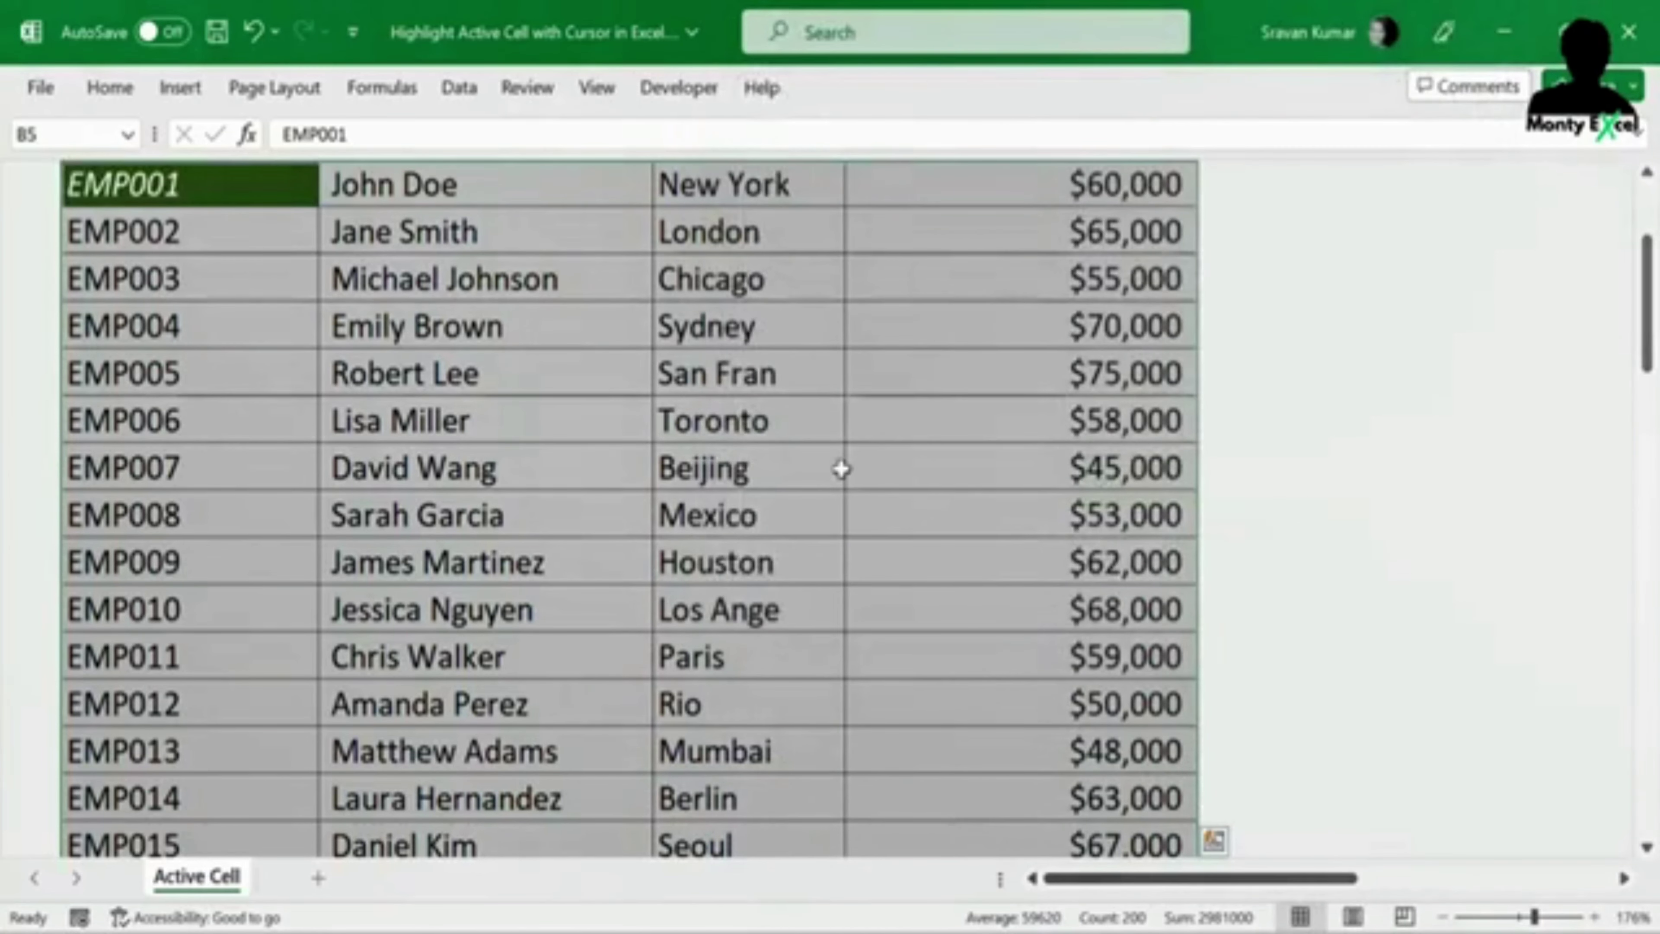
Step: Select several cells across the employee table to check whether the active cell highlighting follows
key("ctrl+Home")
key("Down")
key("Down")
key("Down")
key("Down")
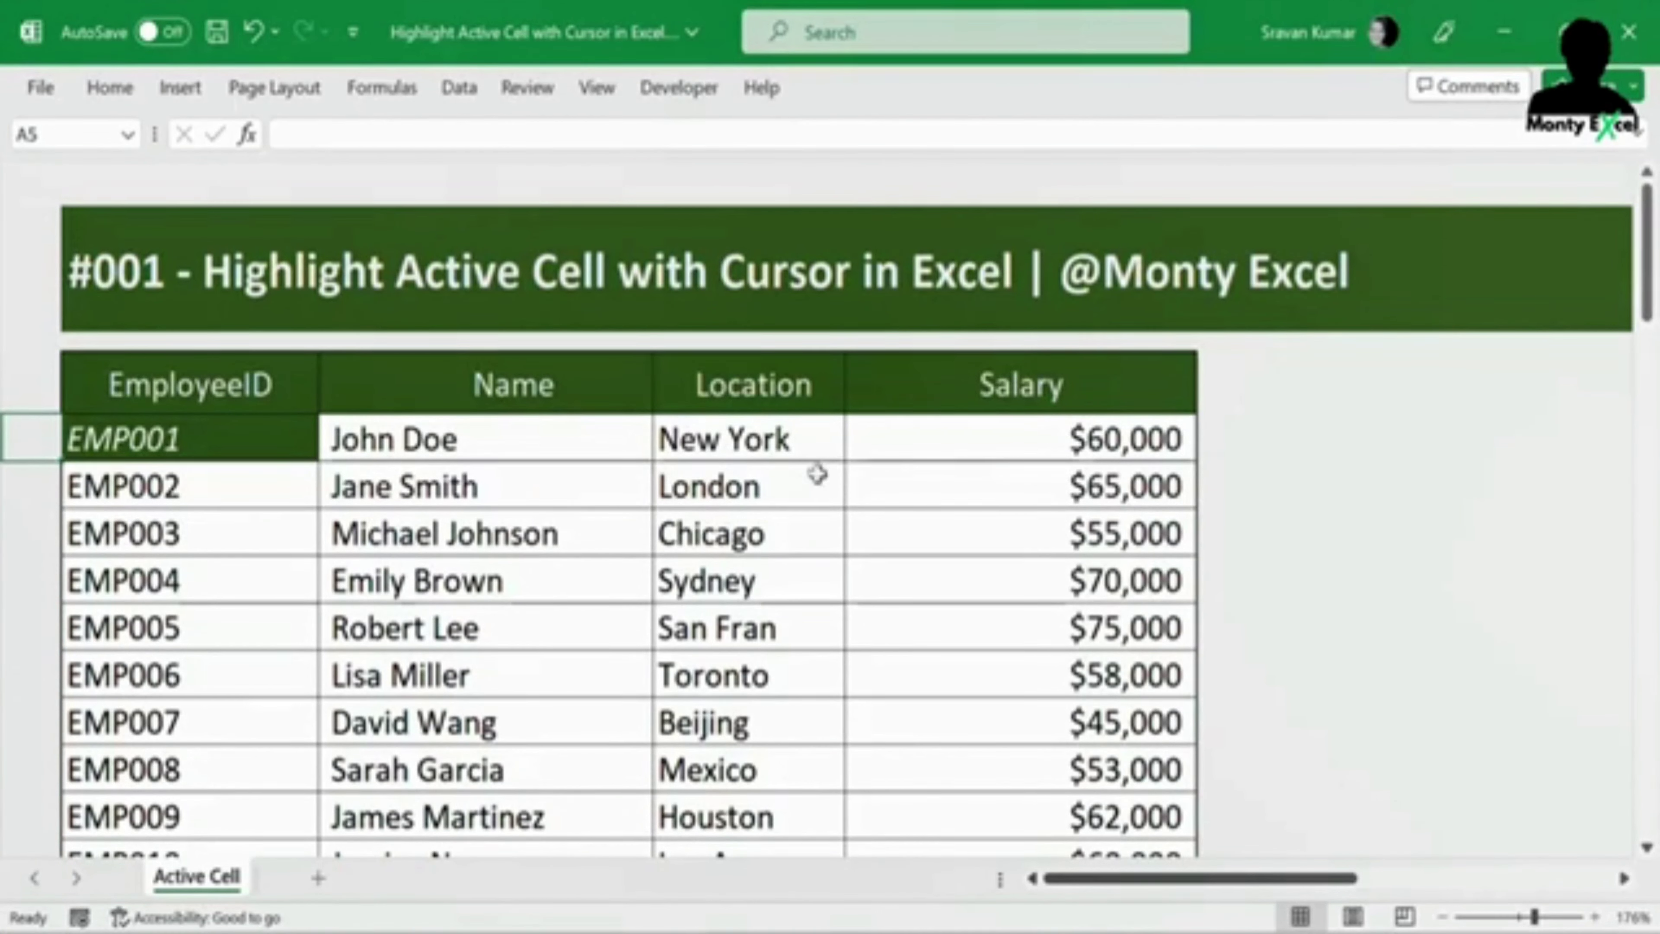
left_click(433, 537)
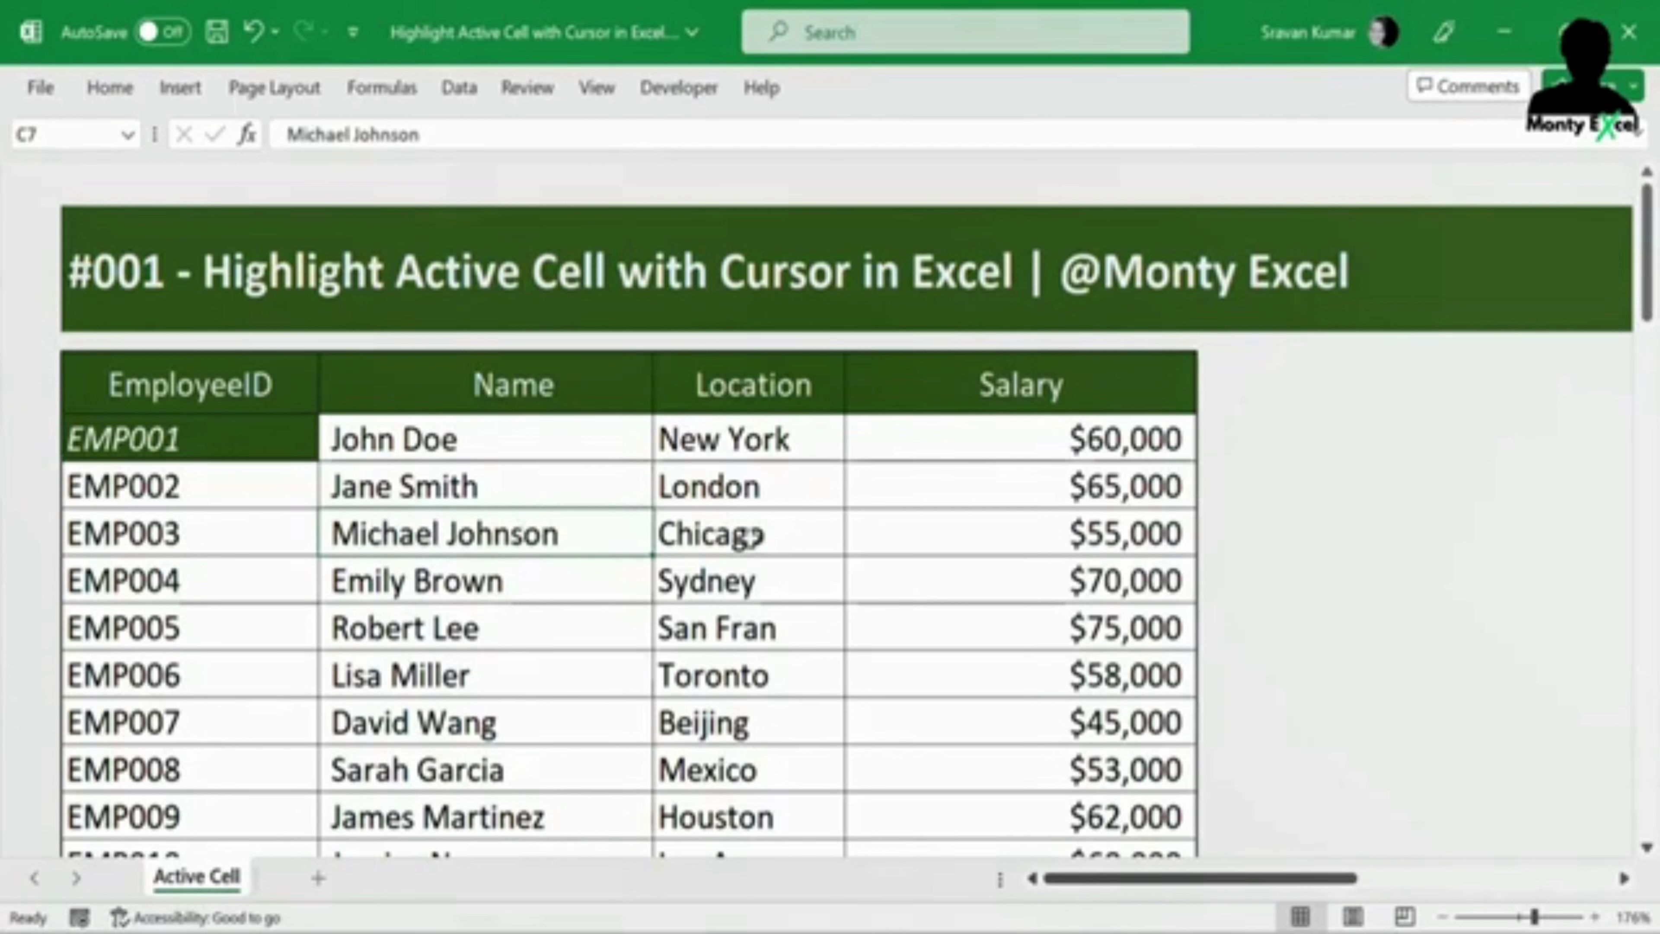
left_click(745, 535)
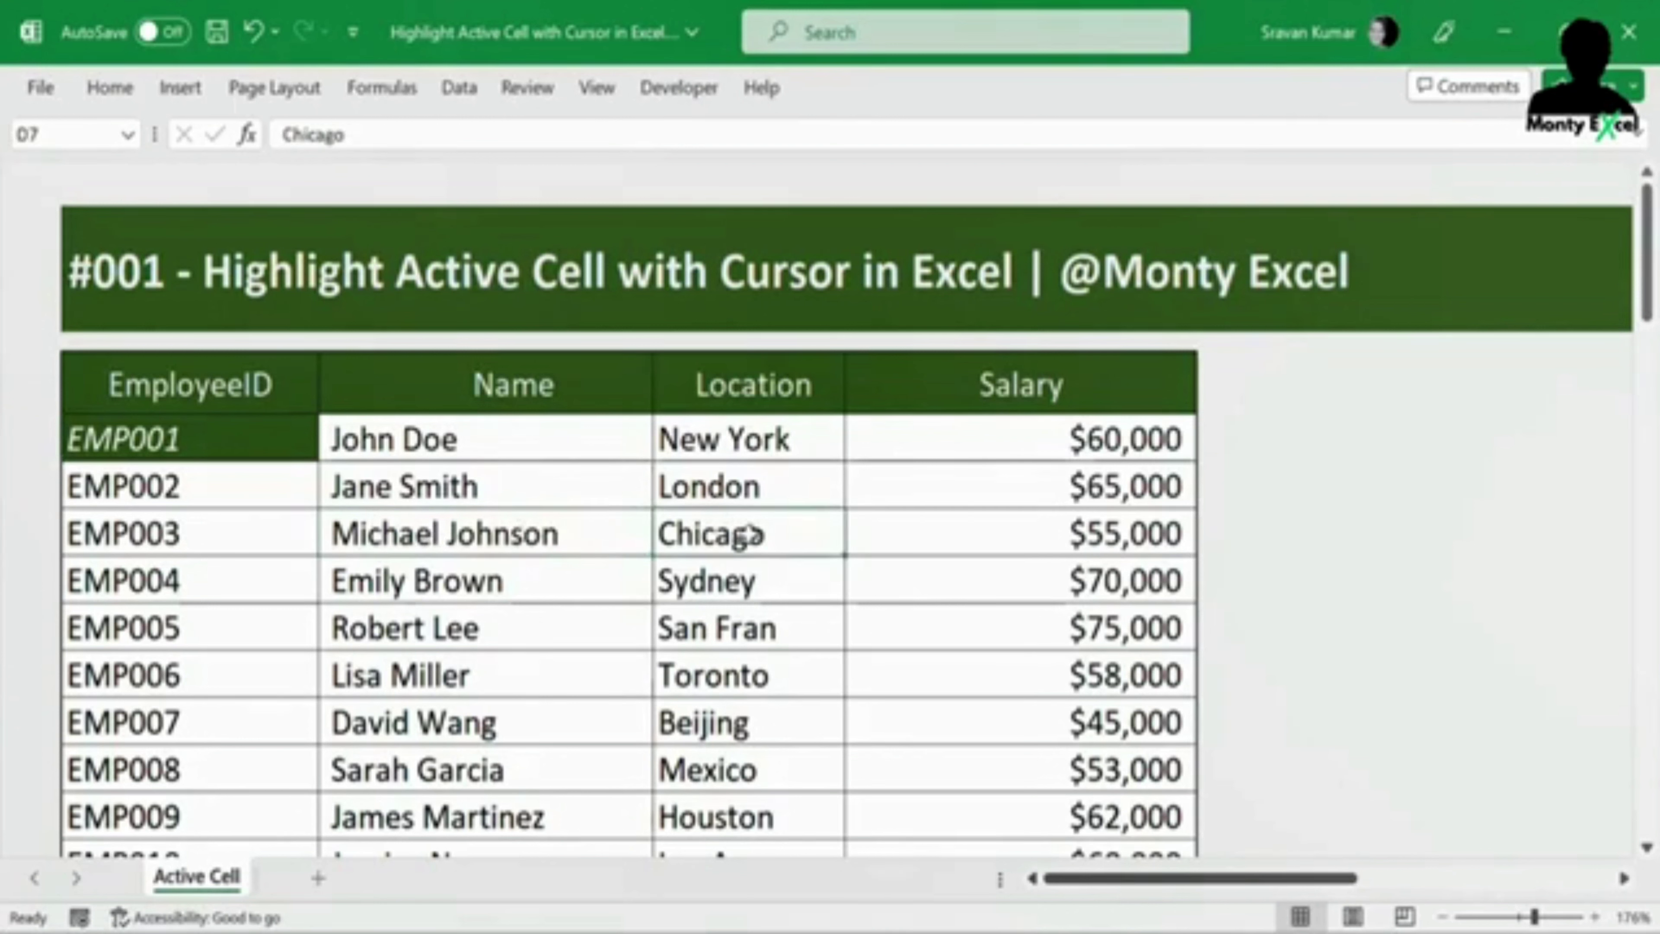
left_click(694, 642)
left_click(418, 644)
left_click(738, 618)
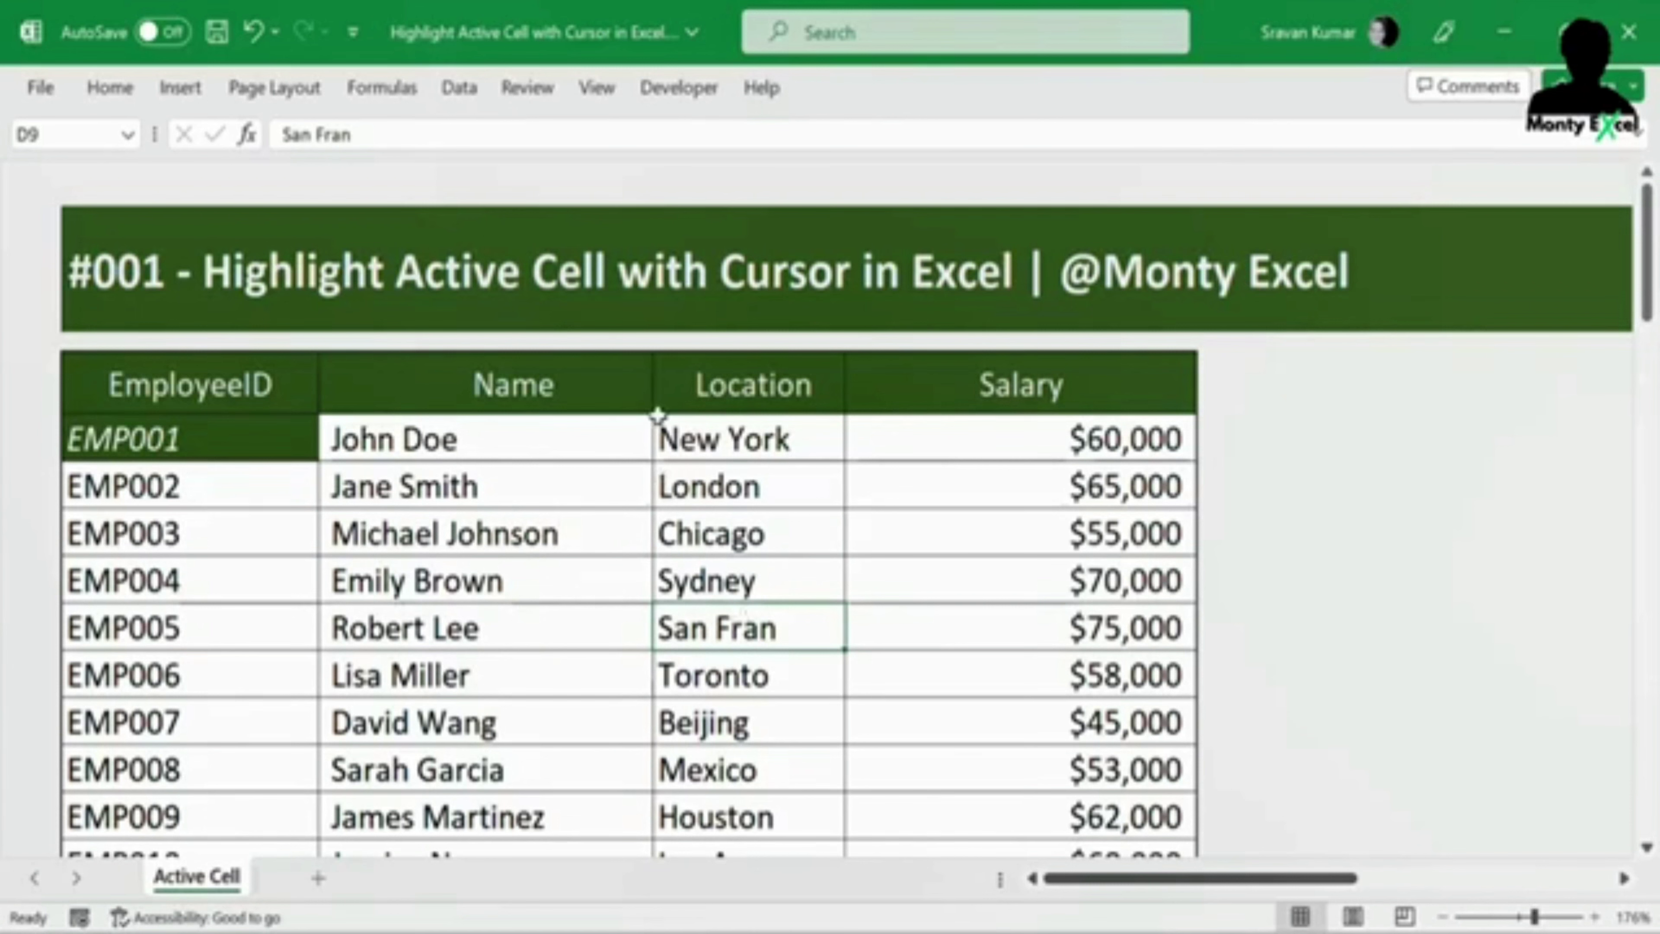
scroll(656, 416, "down", 3)
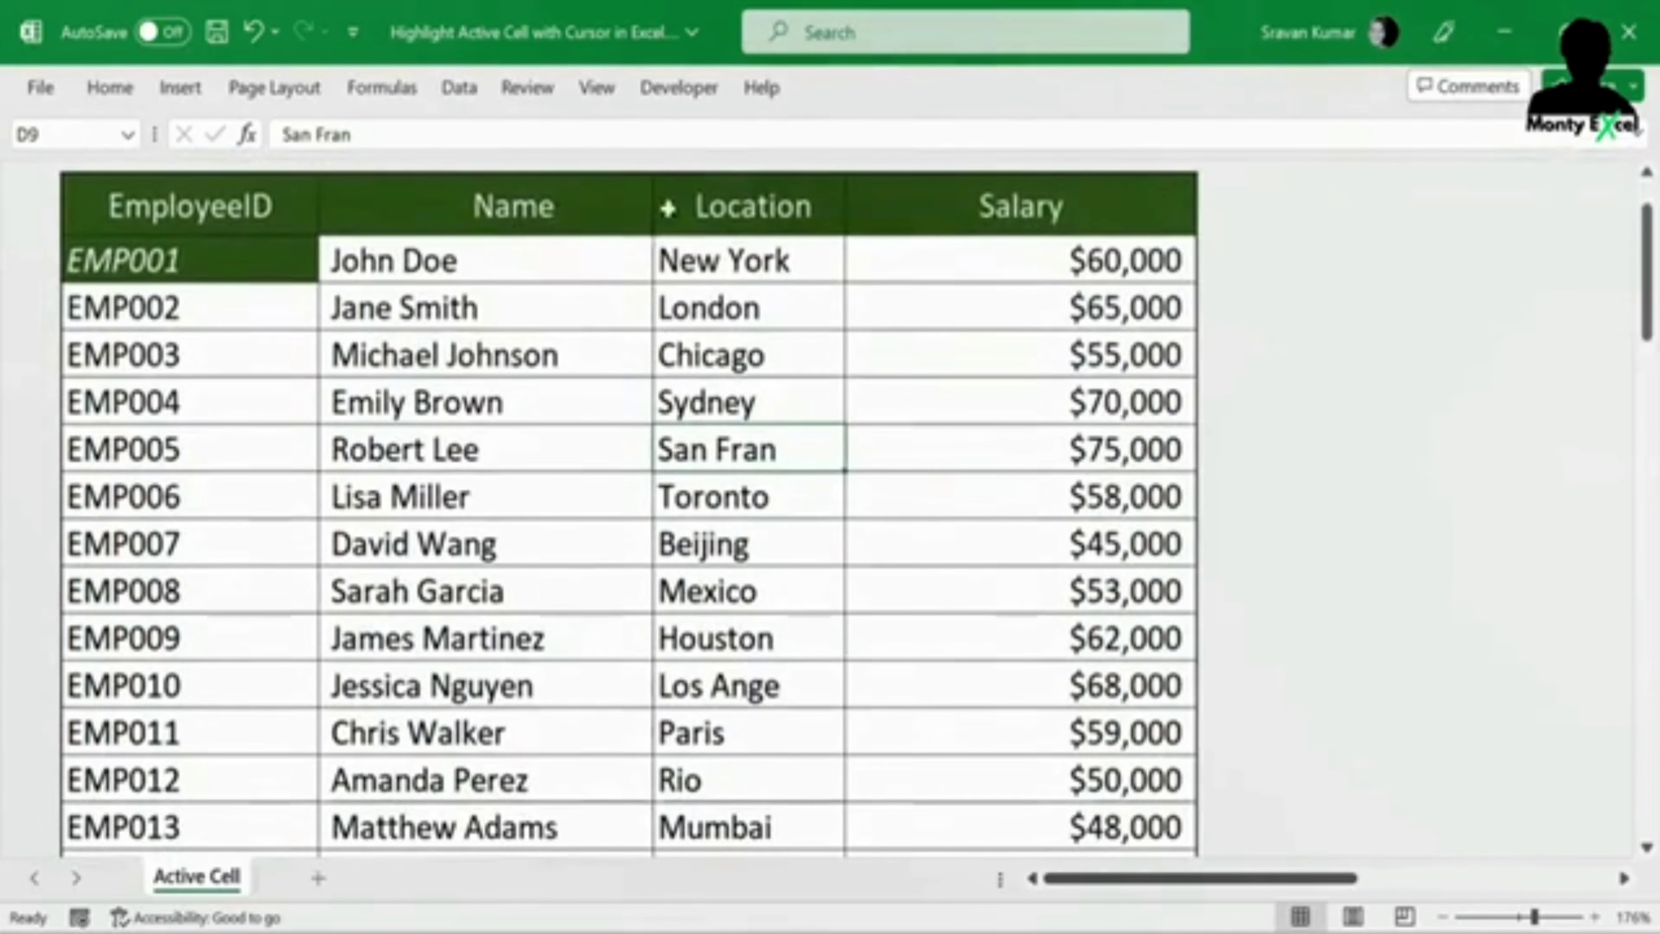
left_click(686, 98)
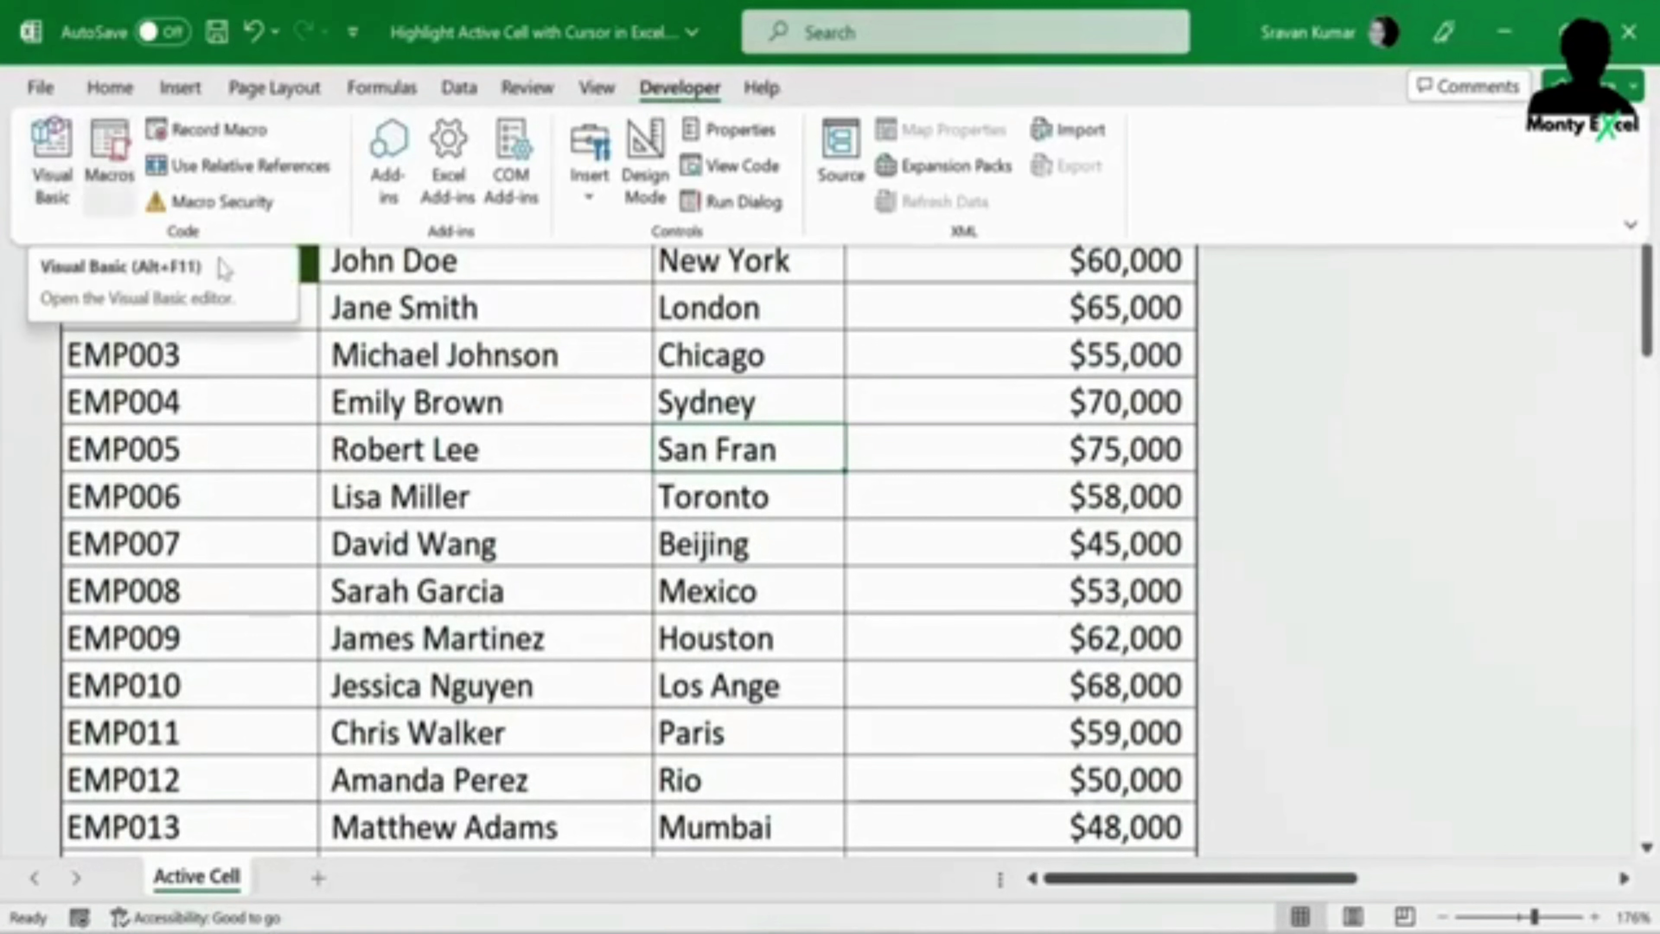
left_click(316, 611)
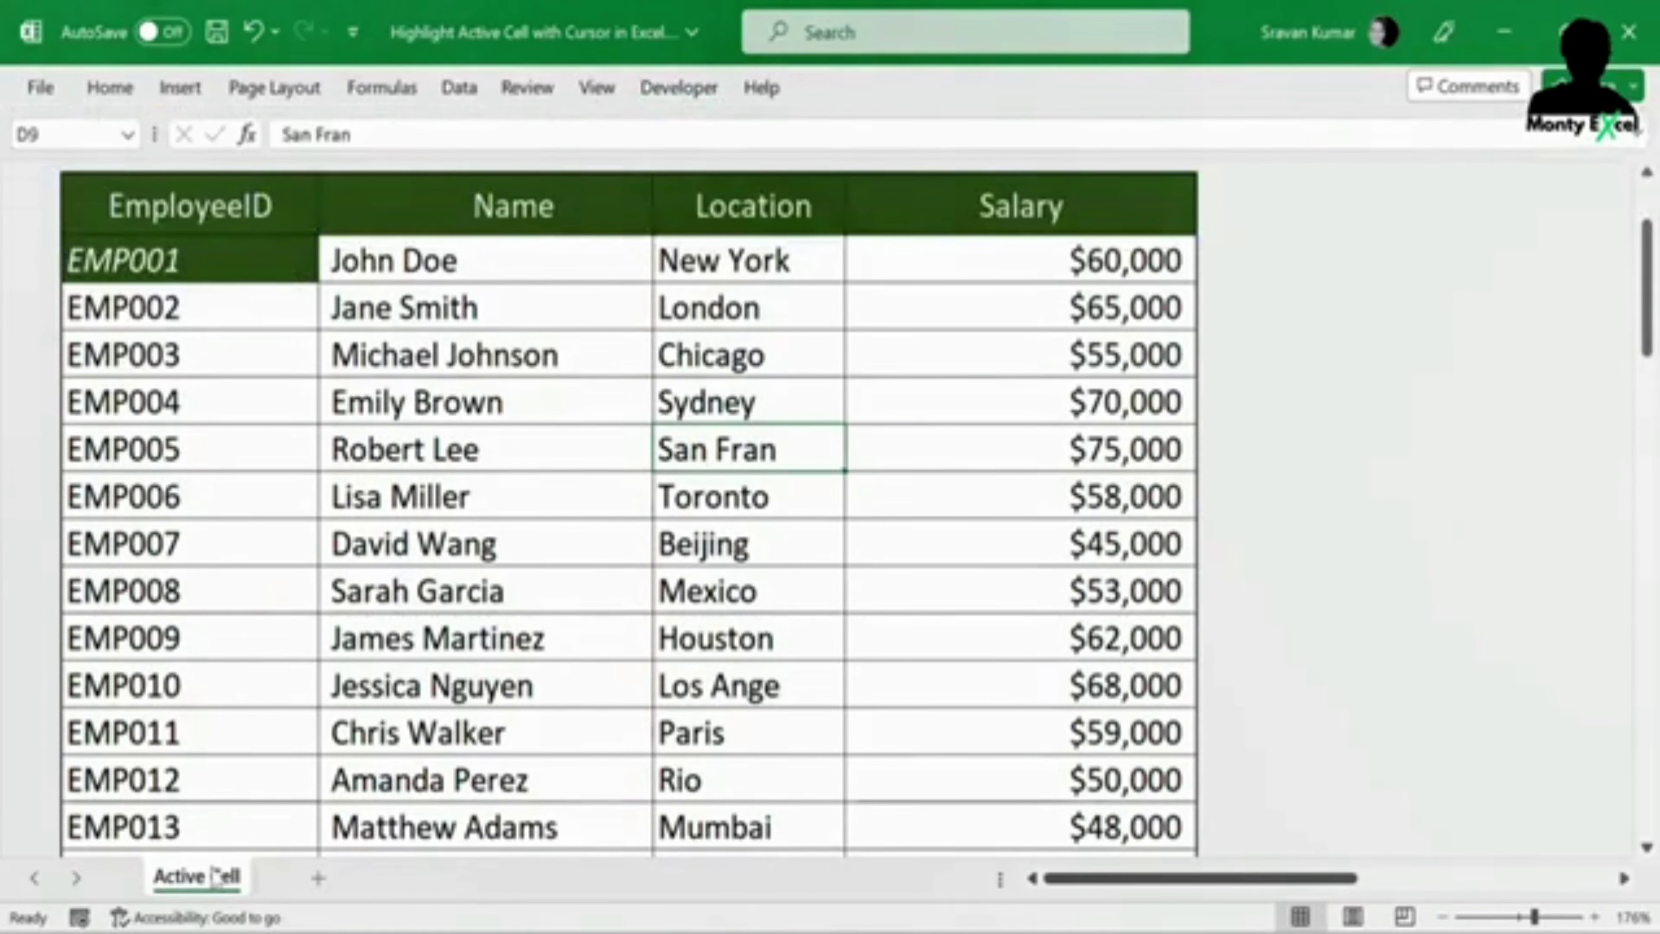
right_click(220, 889)
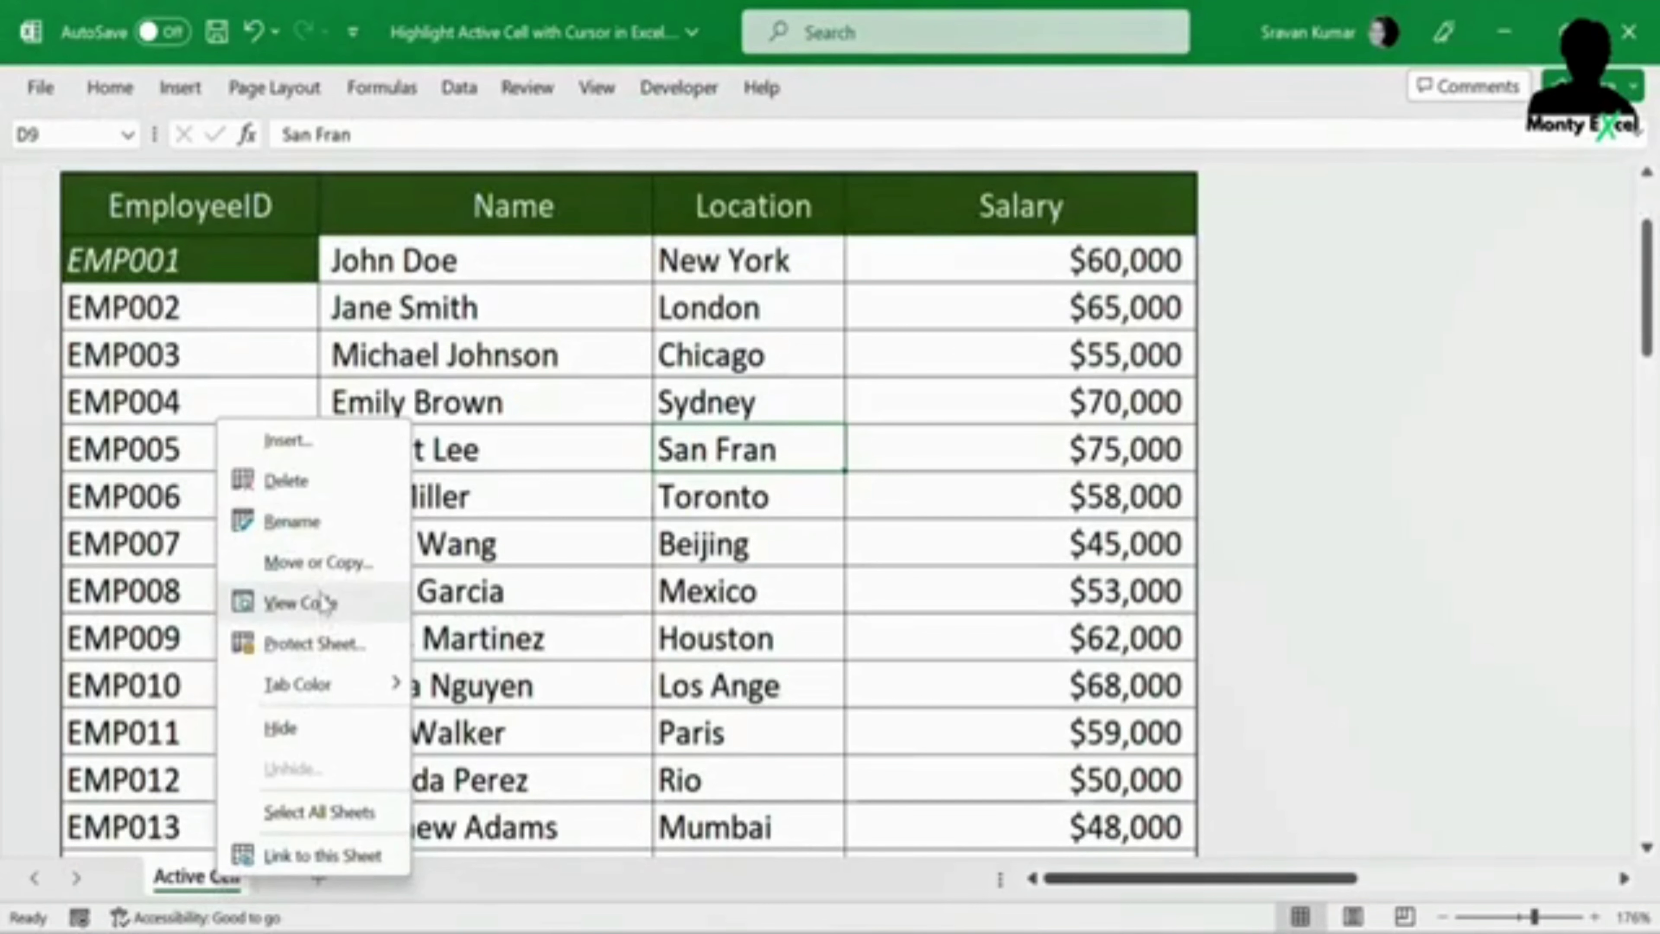
left_click(592, 651)
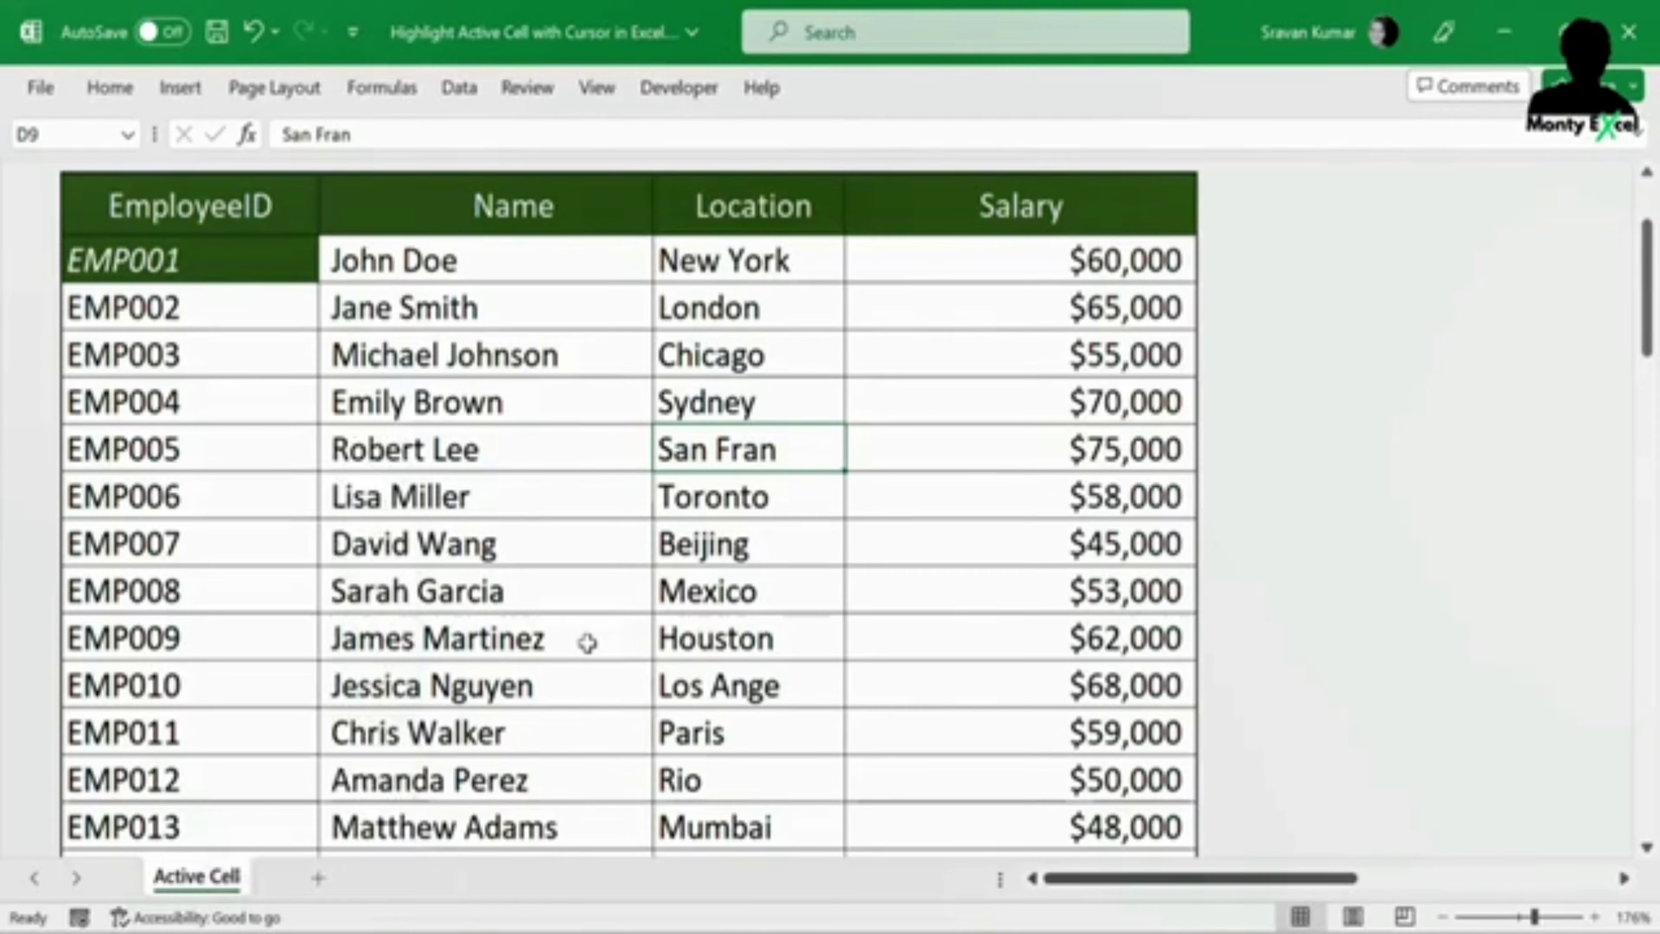
Step: Open the code of the Active Cell sheet and create a Worksheet SelectionChange procedure
key("alt+F11")
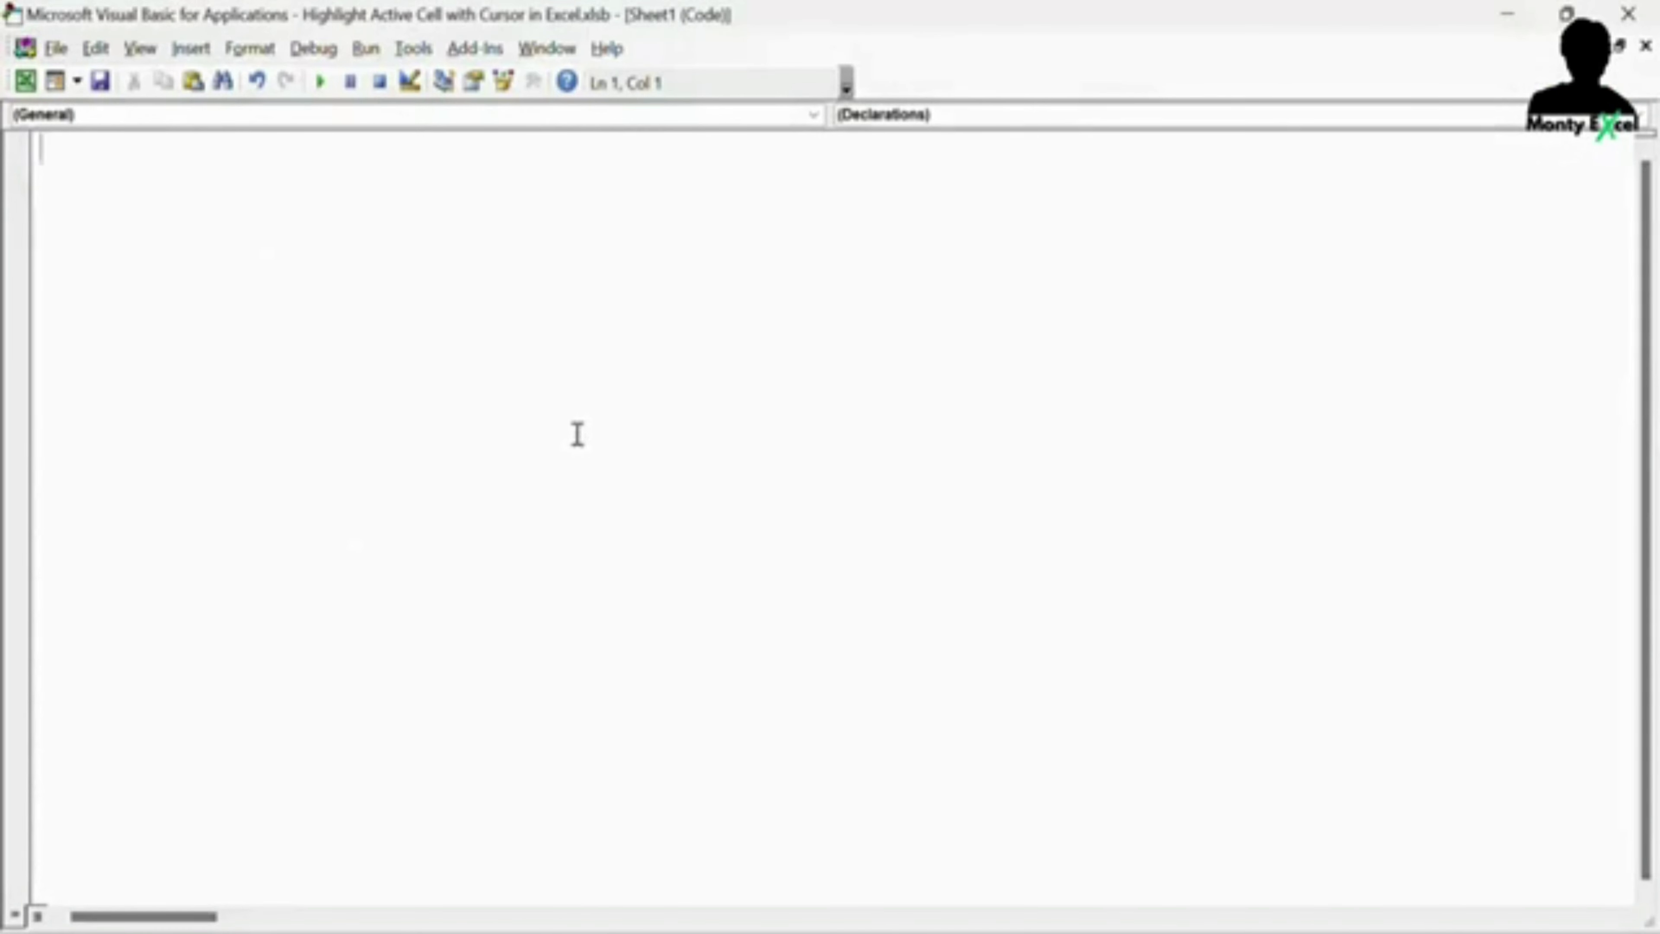
left_click(475, 121)
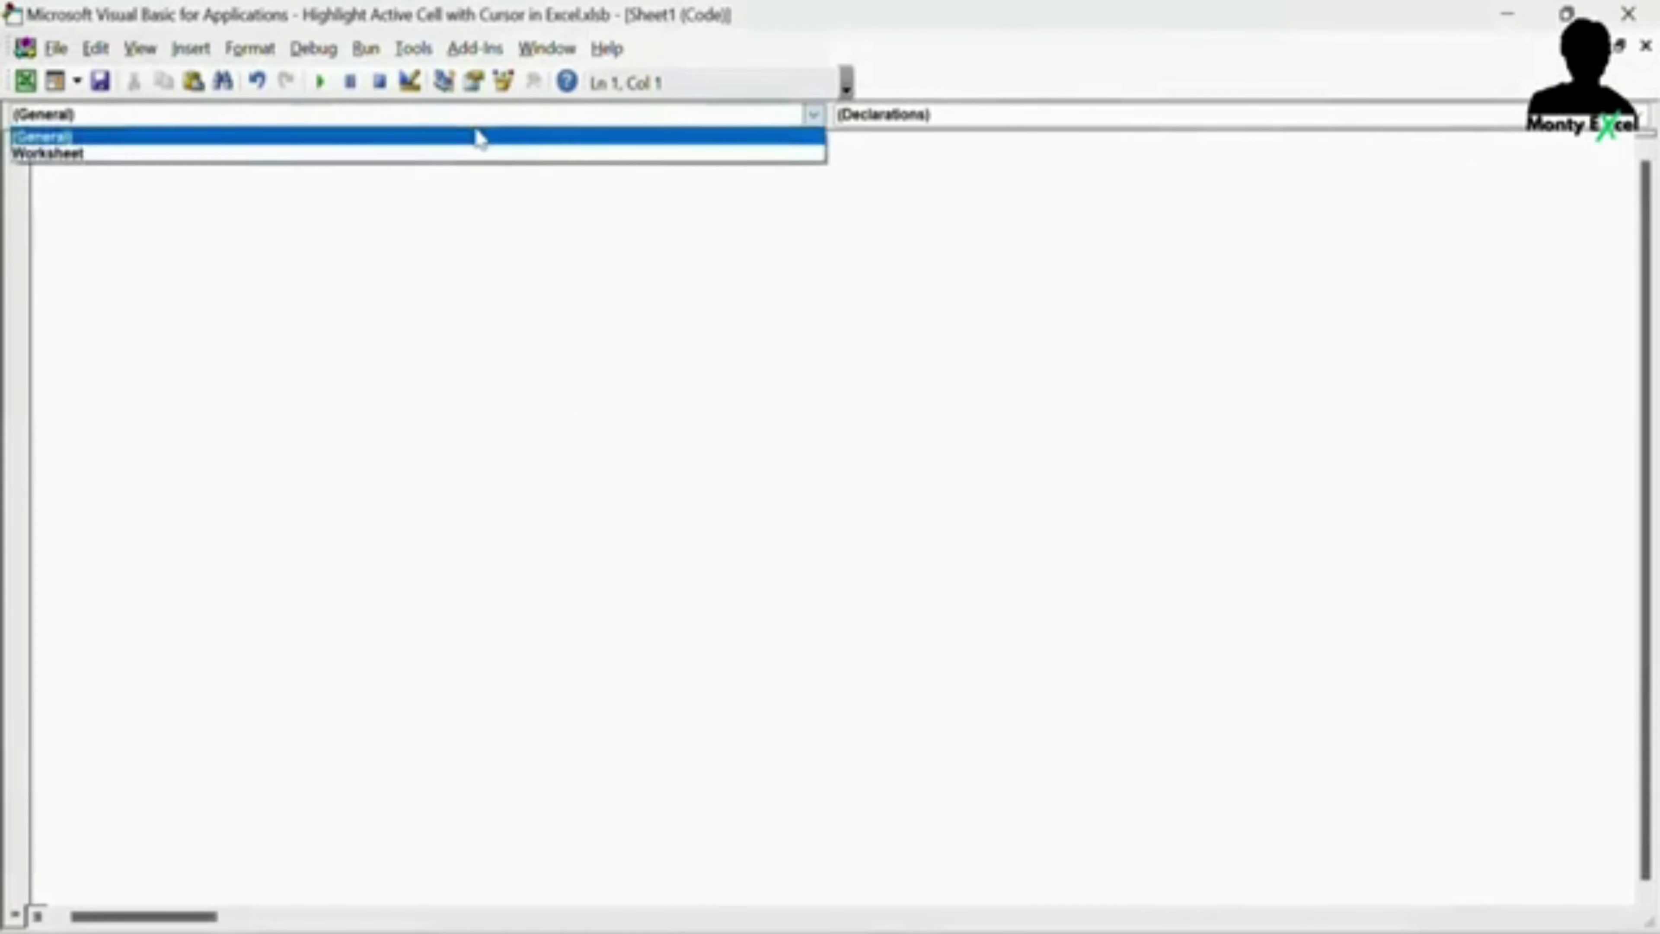
left_click(448, 155)
left_click_drag(402, 149, 653, 124)
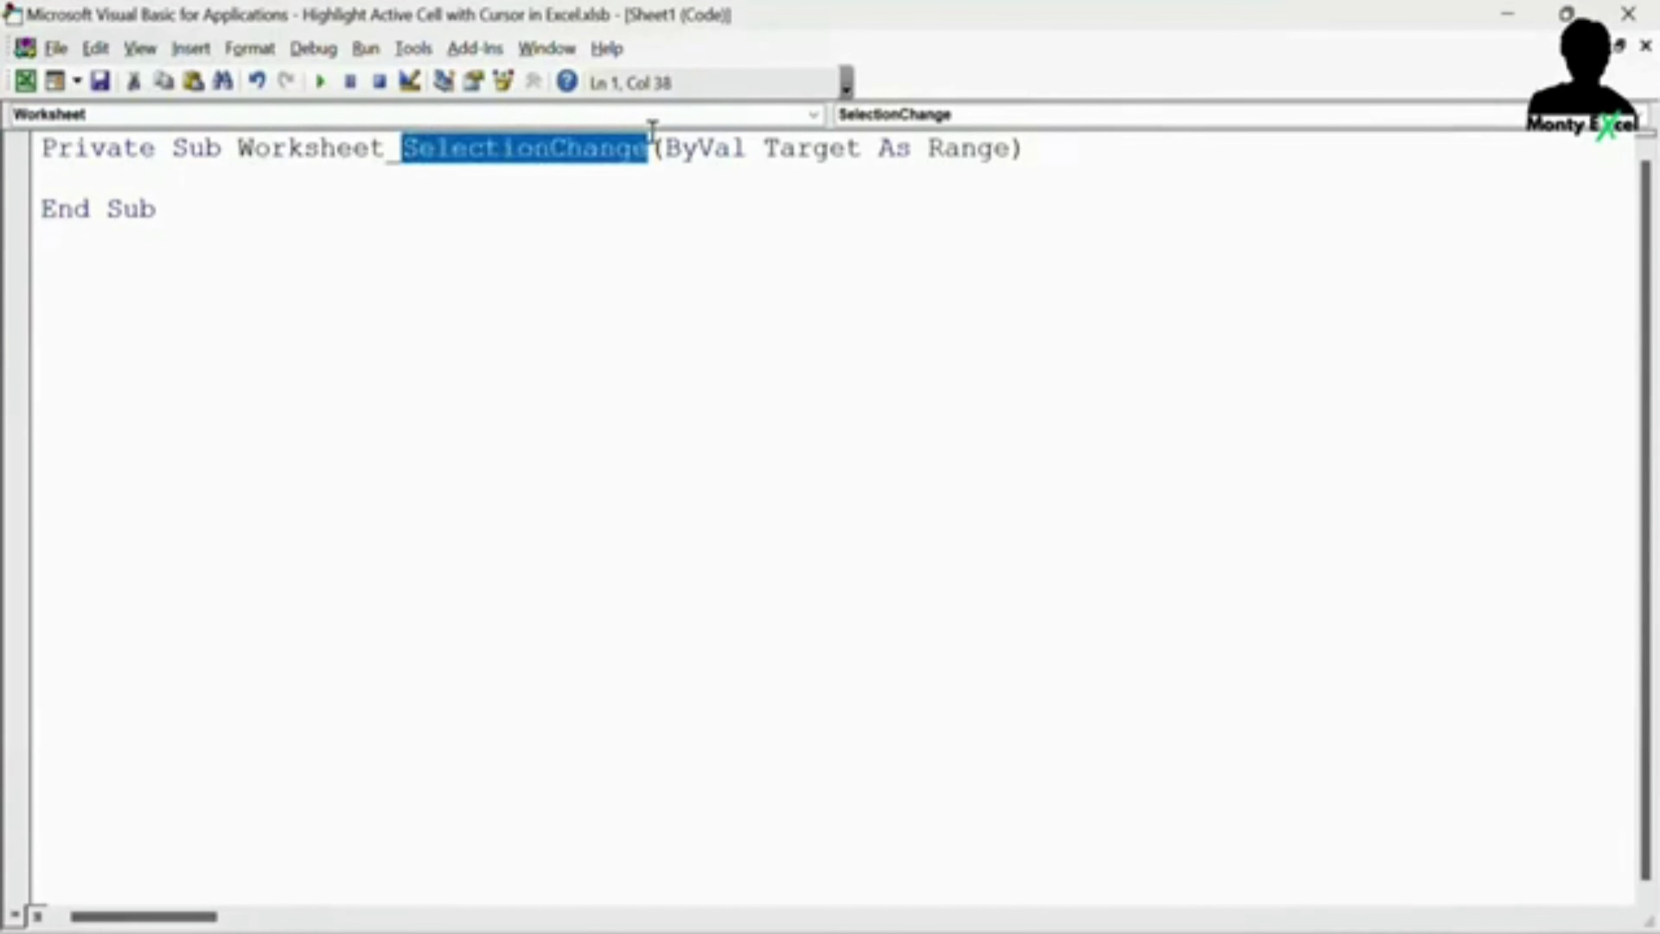
Step: Have the Active Cell sheet's SelectionChange procedure run Target.Calculate and close the code editor
left_click(189, 173)
type("t")
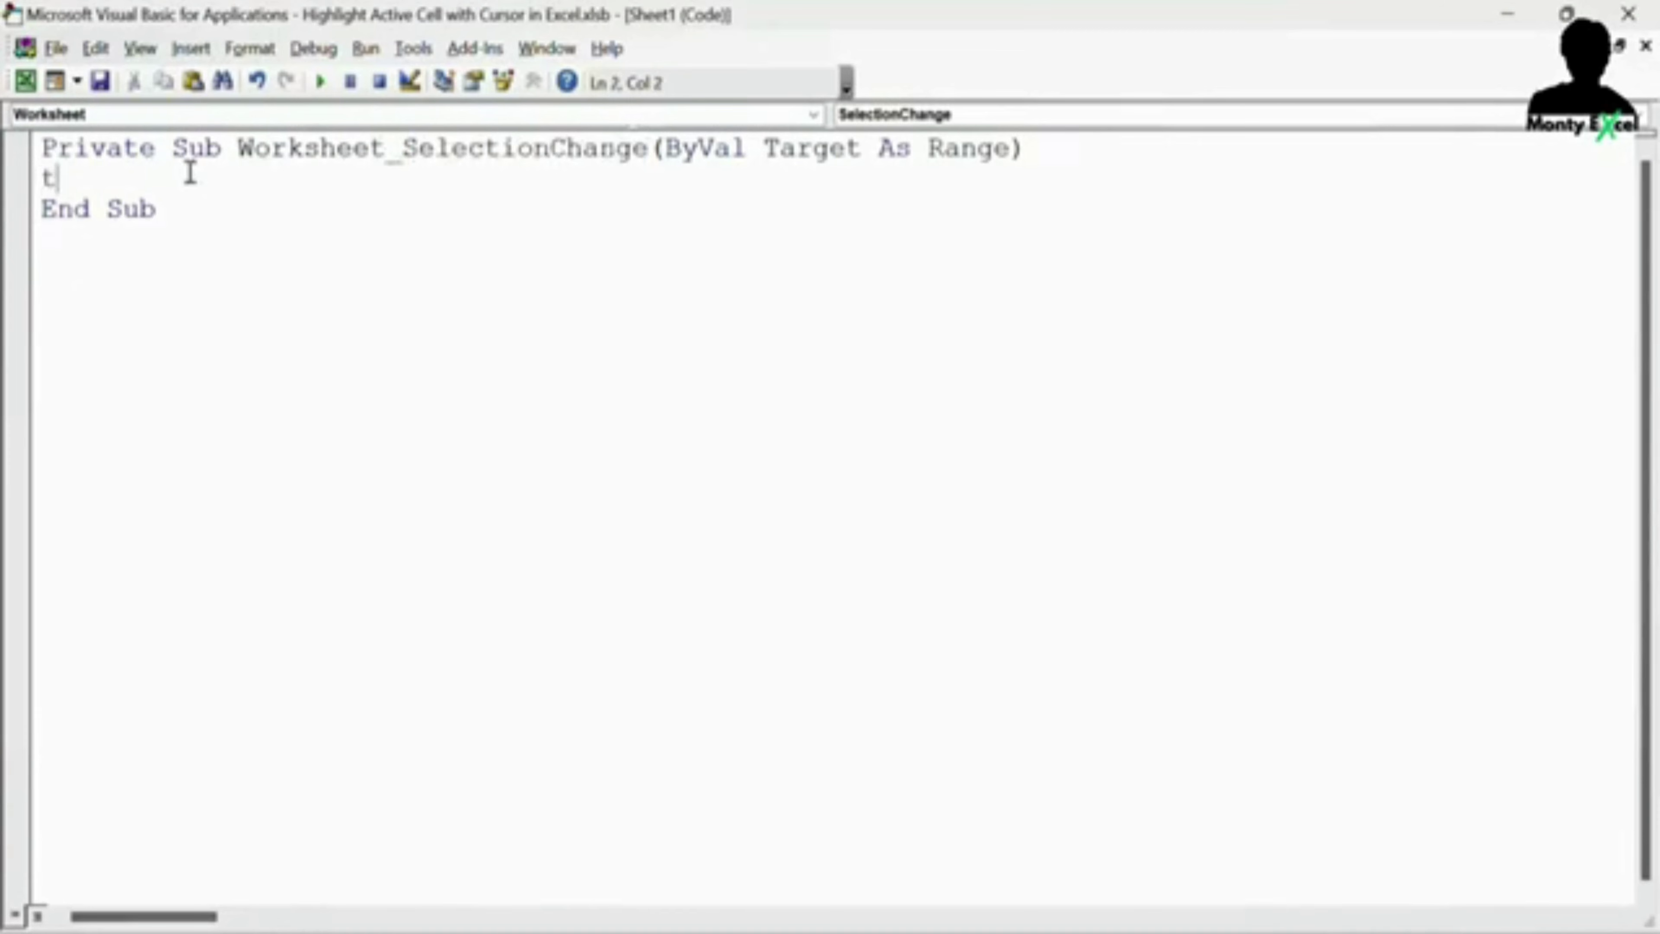
type("arget.cal")
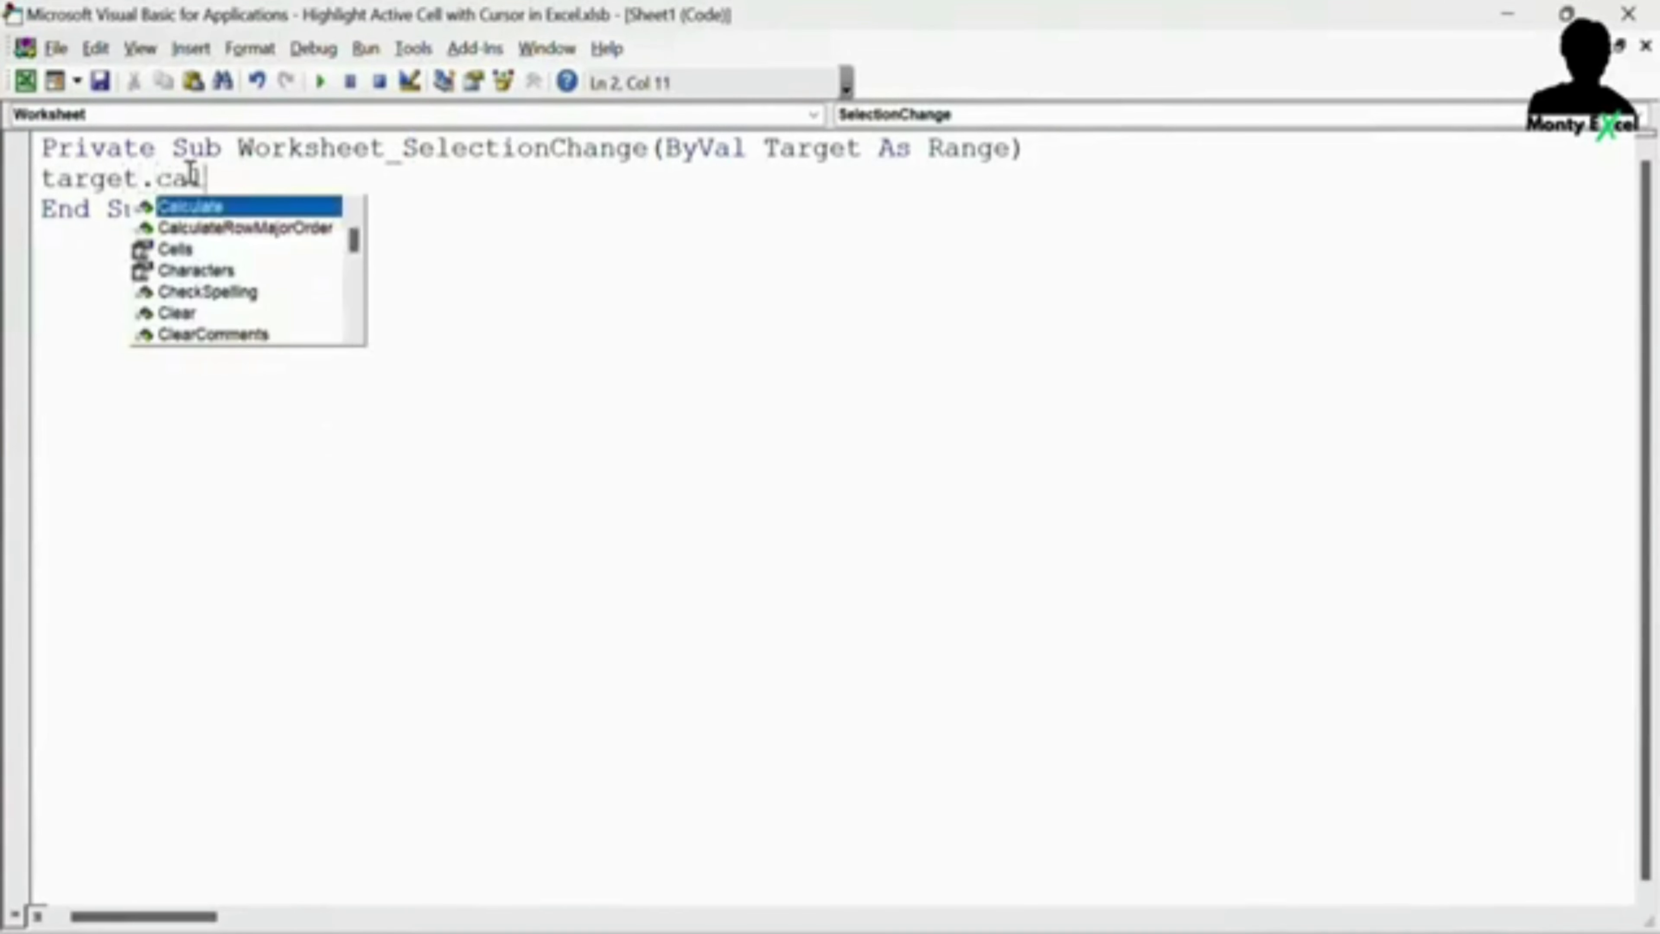
key("Tab")
key("Down")
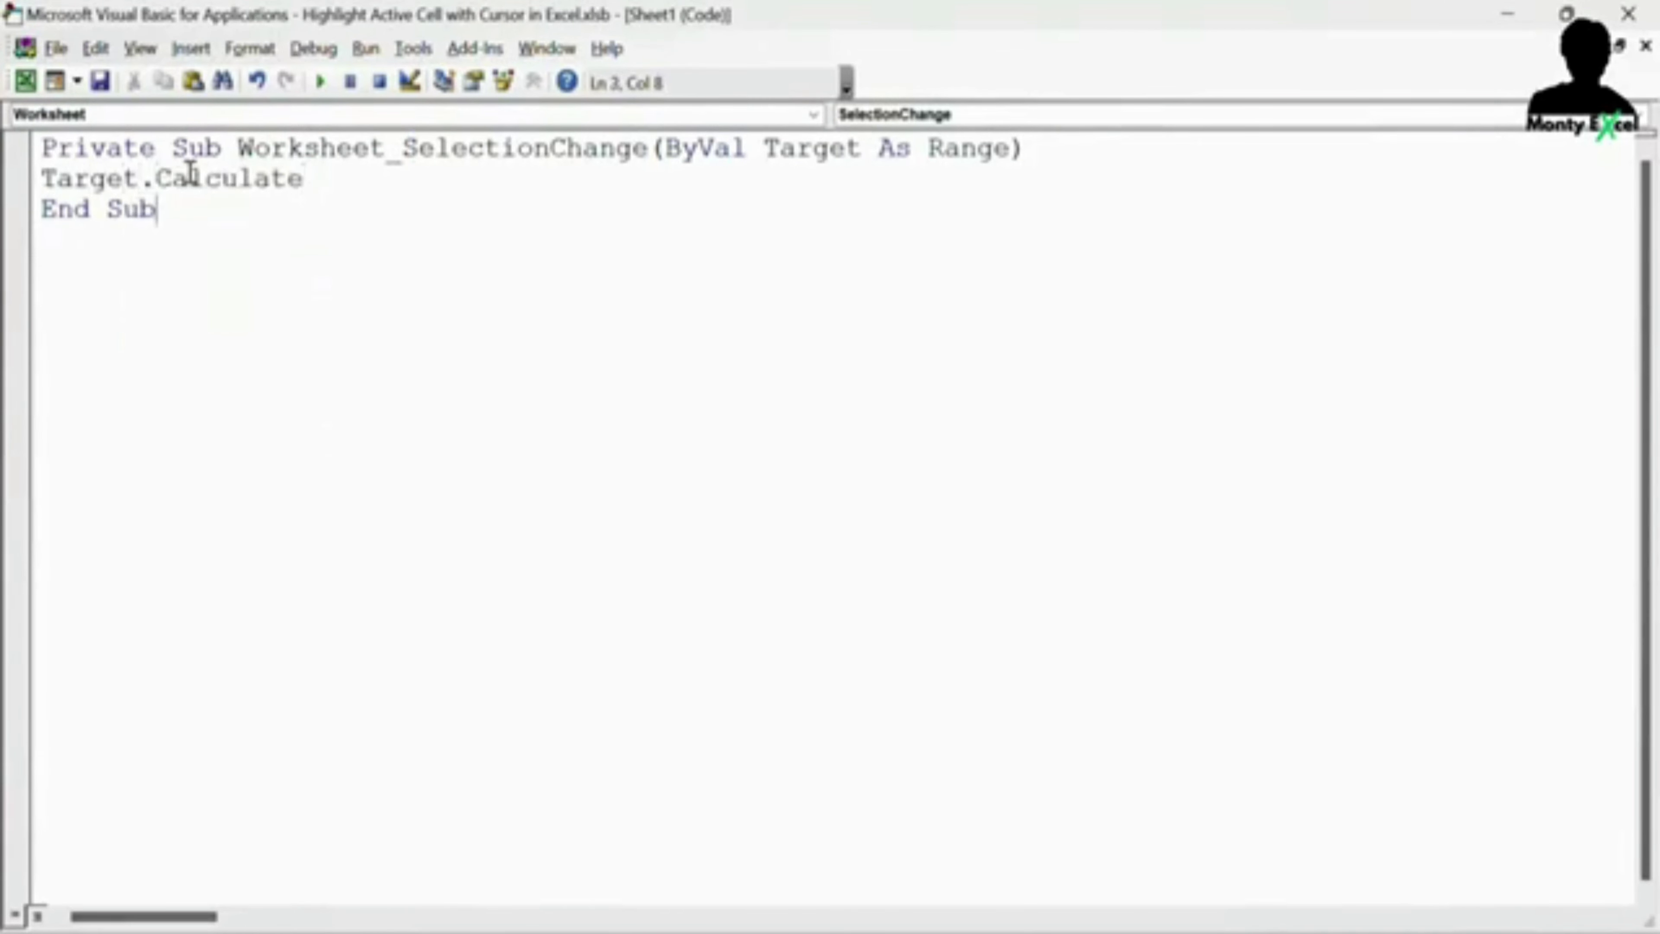
left_click(1631, 20)
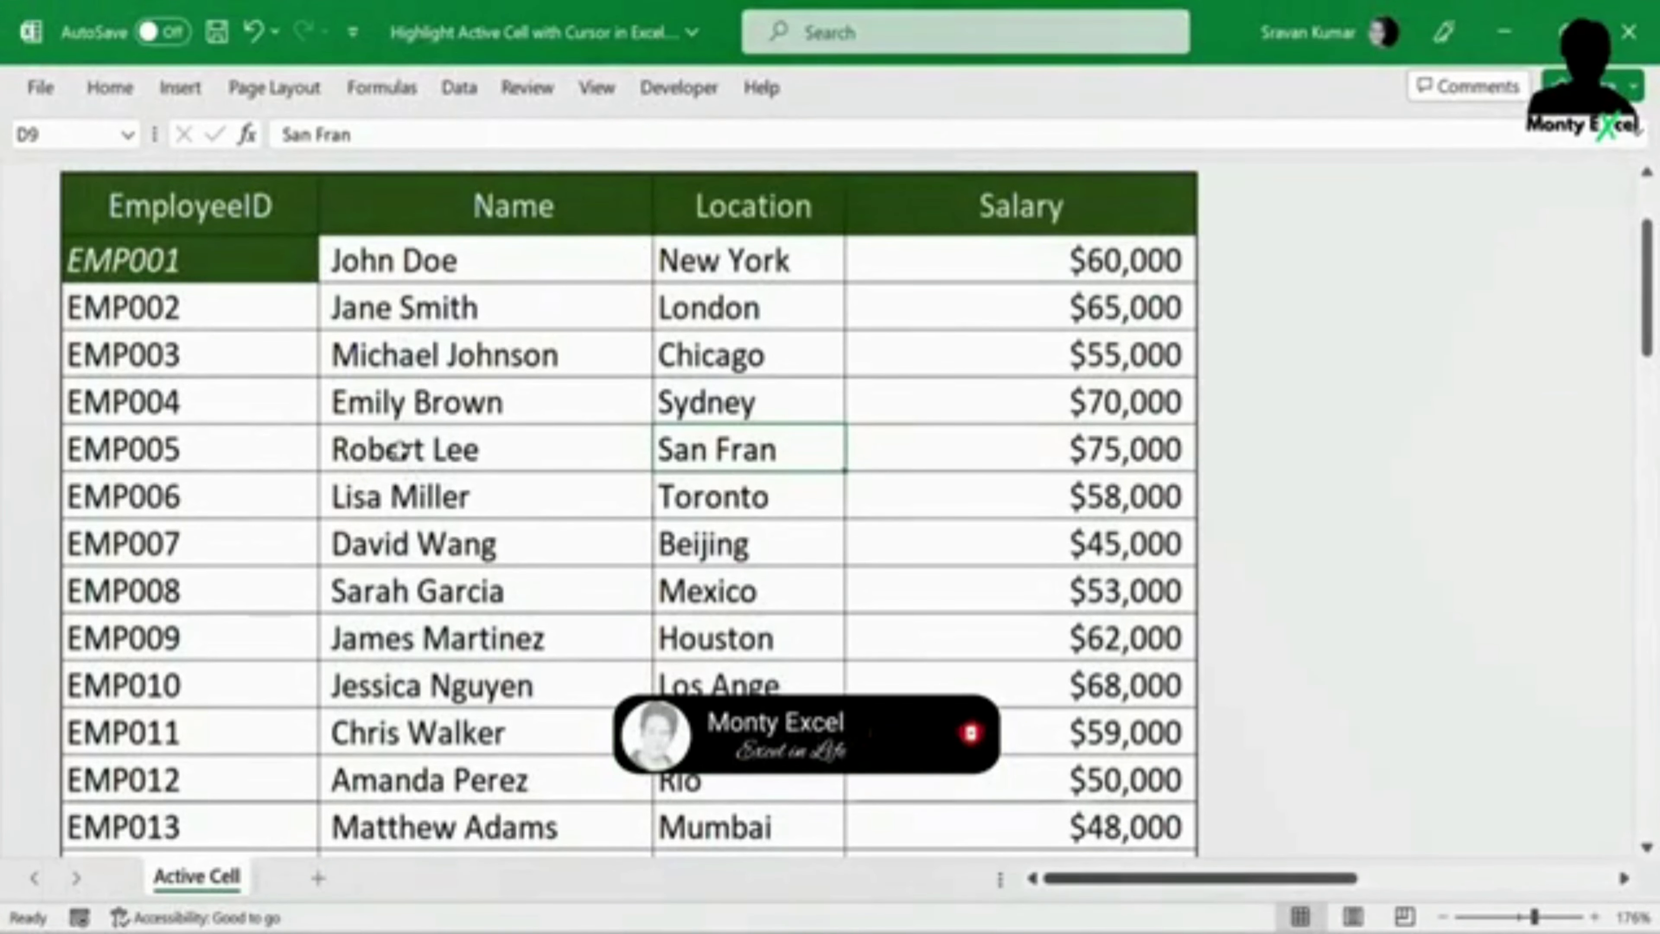
Step: Select cells in different rows and columns of the employee table to check the automatic active cell highlighting
left_click(419, 461)
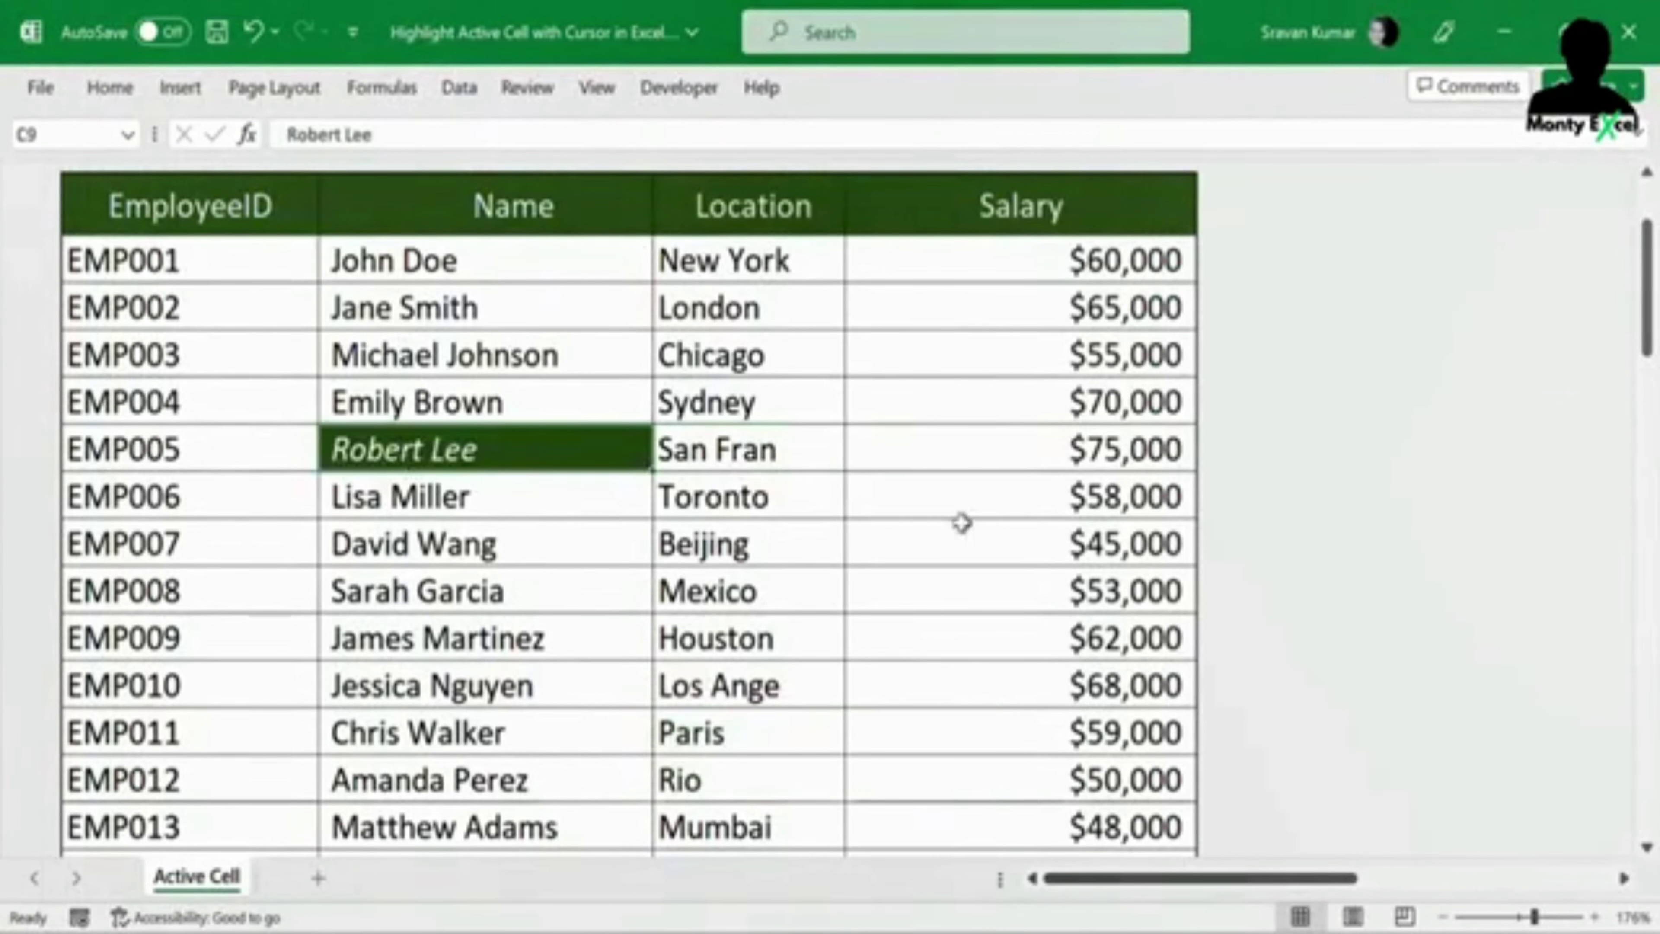
left_click(1081, 456)
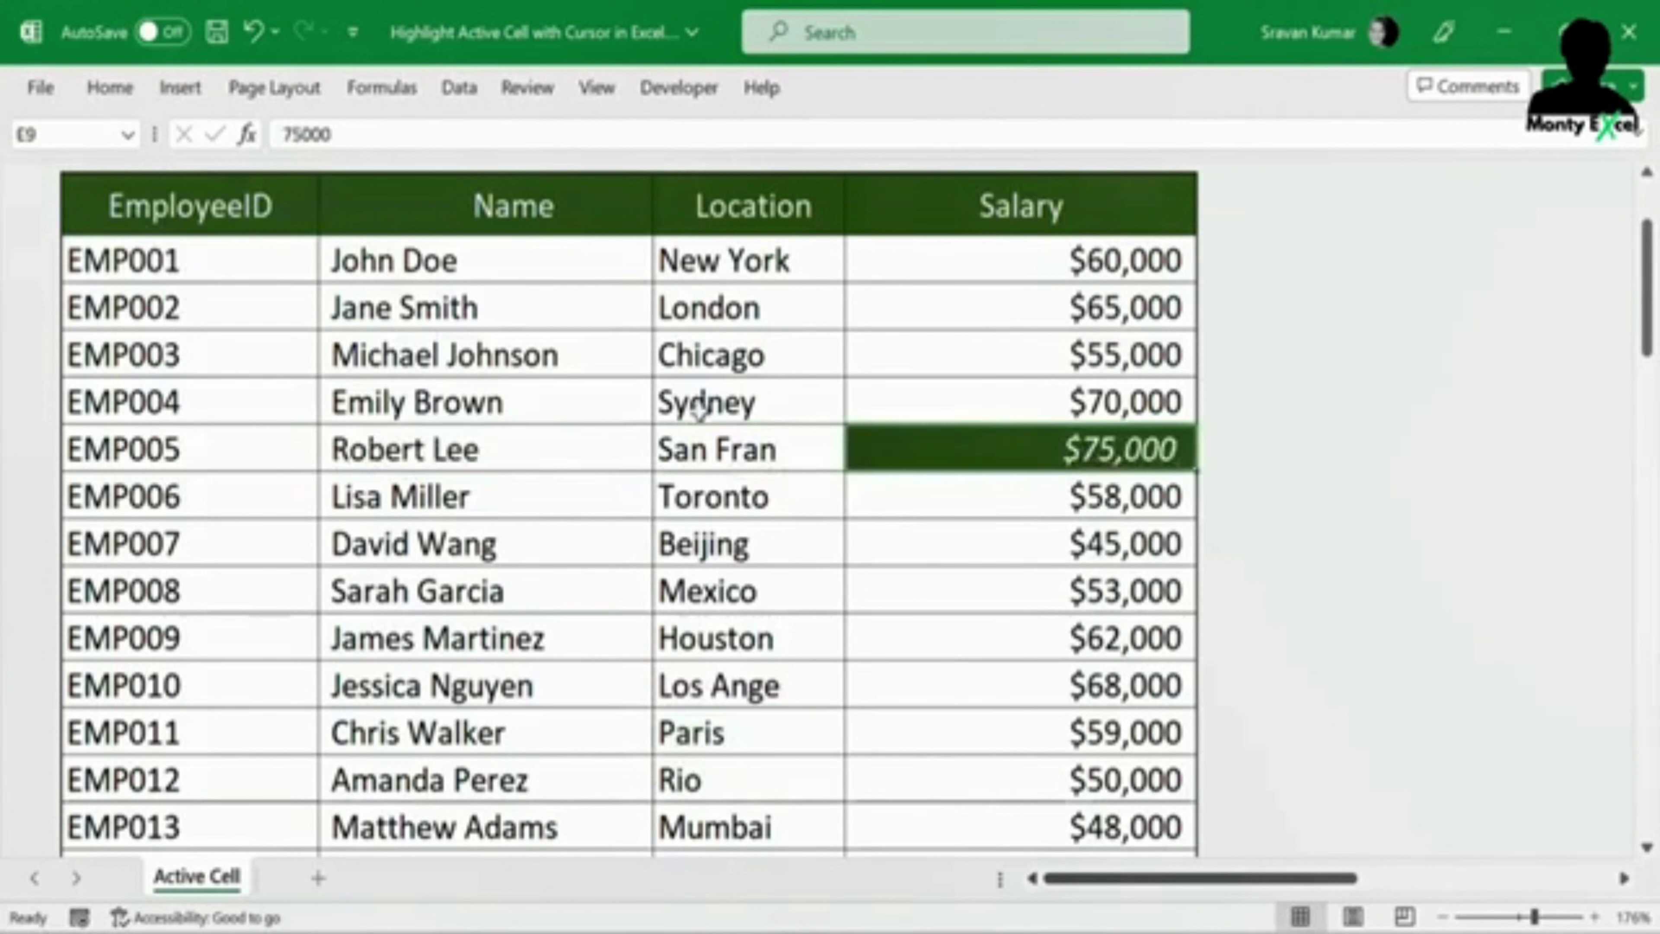
left_click(396, 533)
left_click(210, 366)
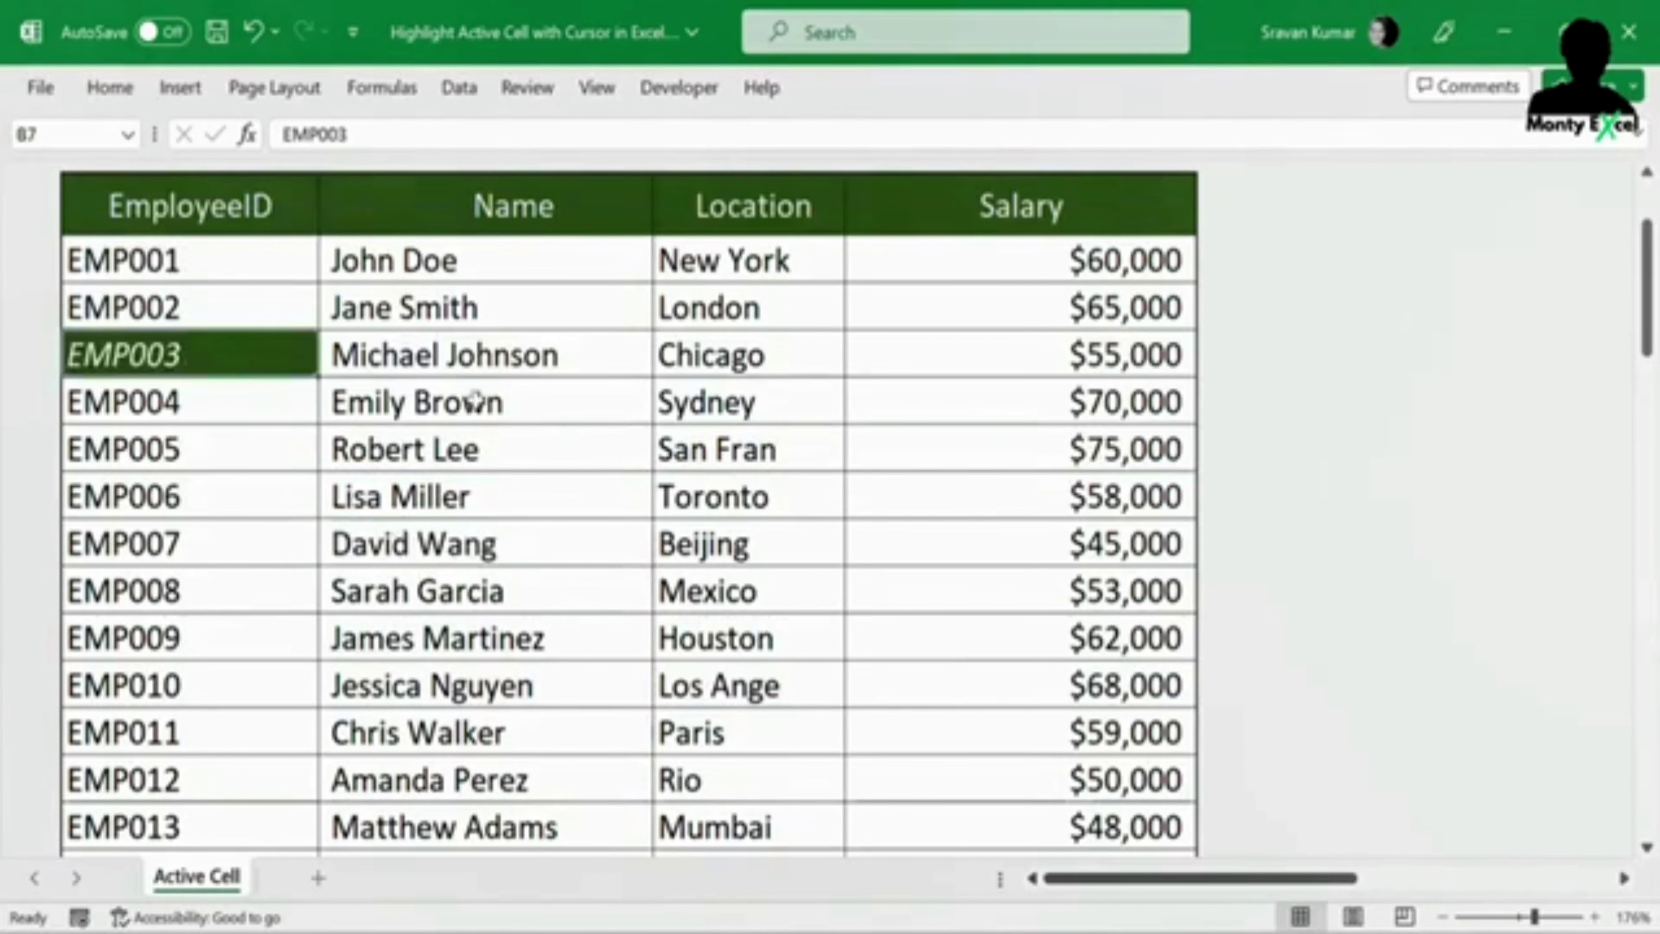
left_click(477, 402)
left_click(798, 518)
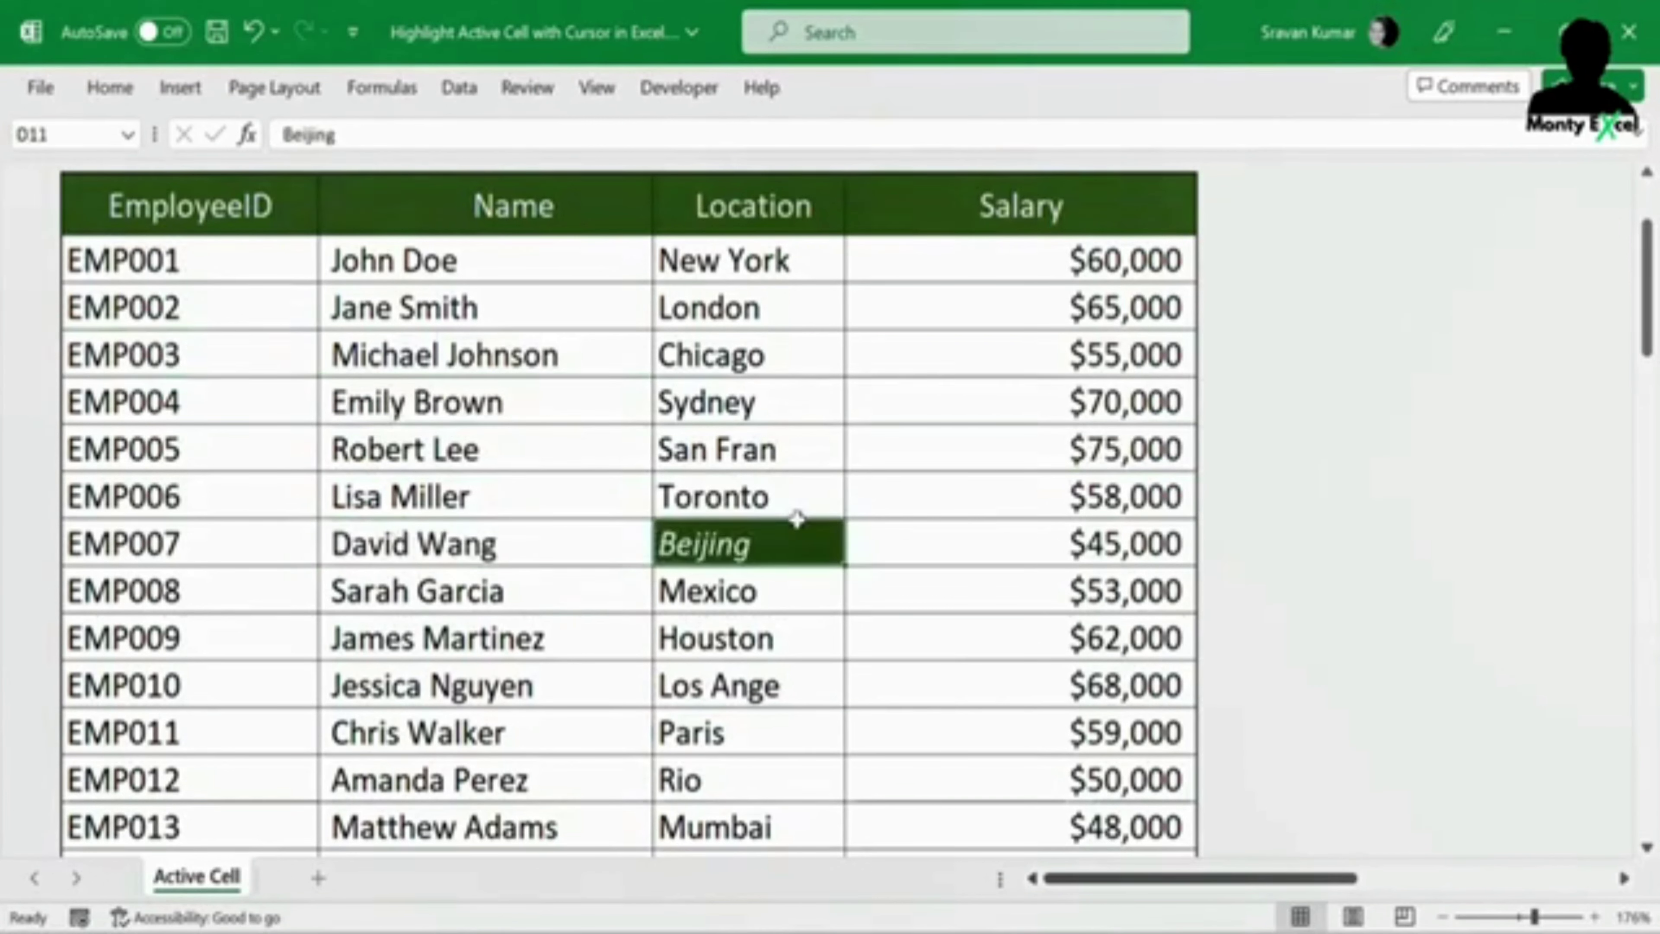